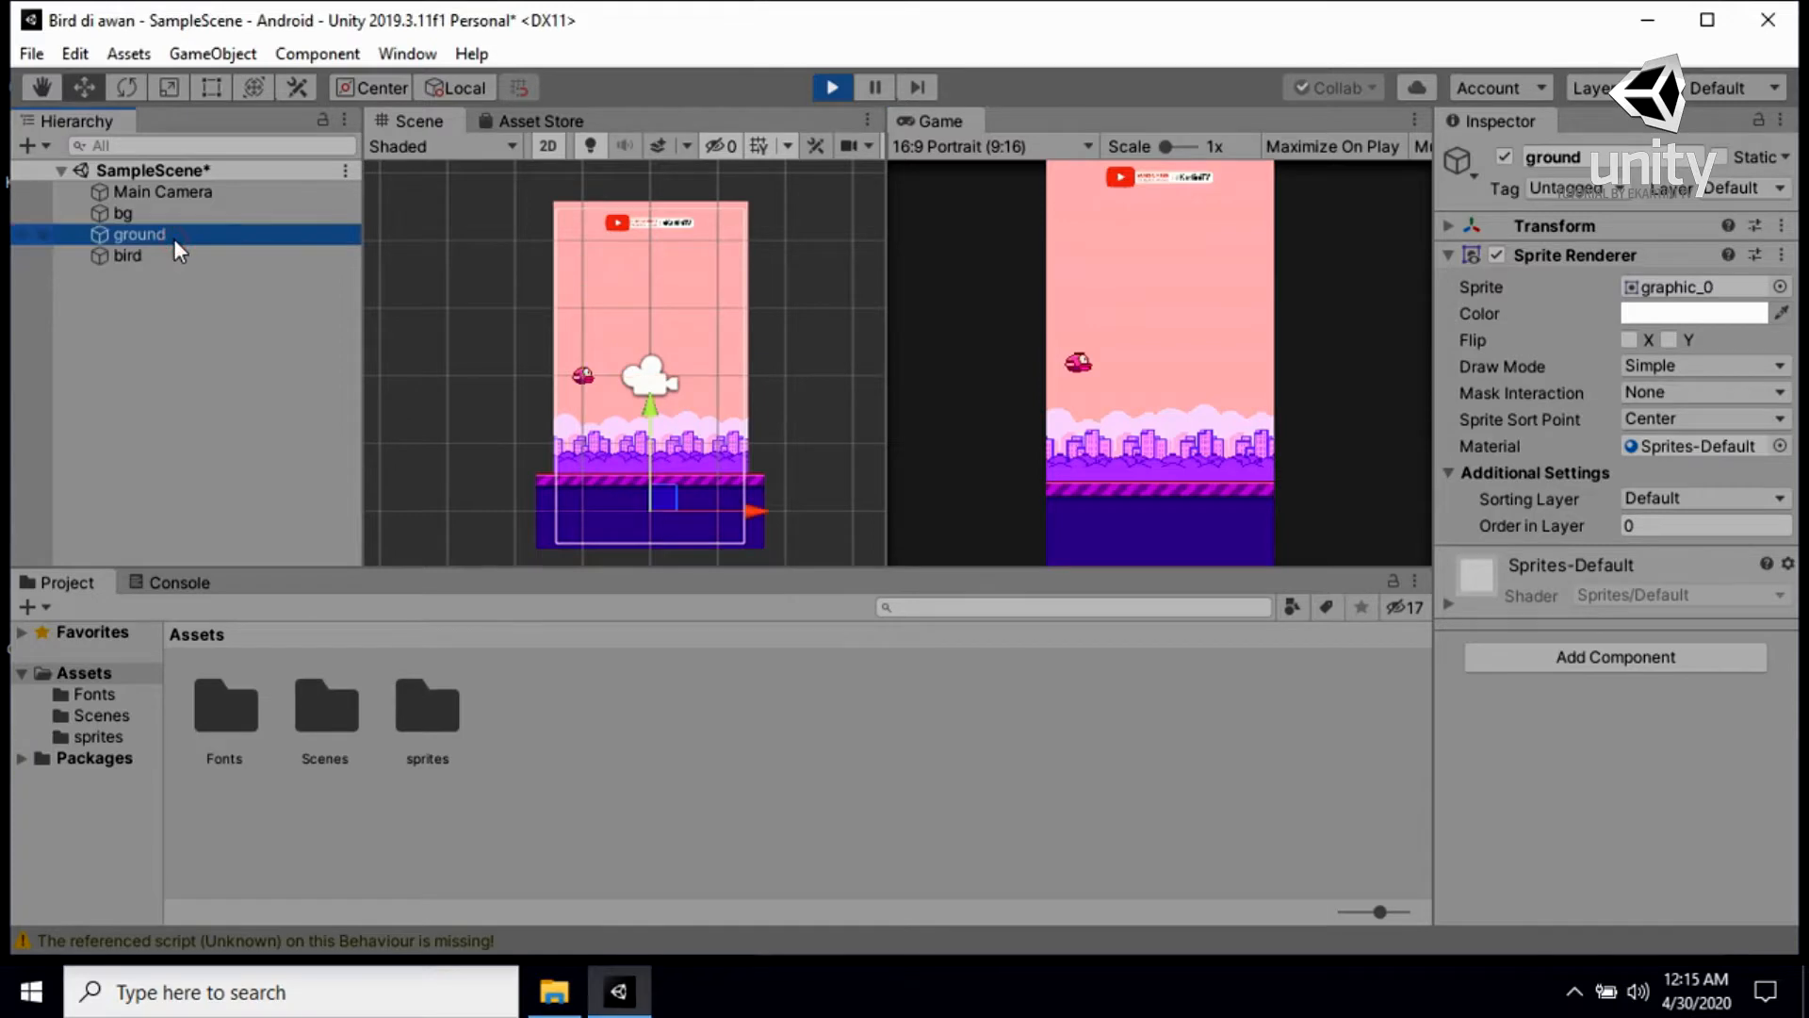
Examine the bg, ground and bird objects in the scene and the Order in Layer setting of the bg sprite
{"action": "left_click", "coordinate": [154, 218]}
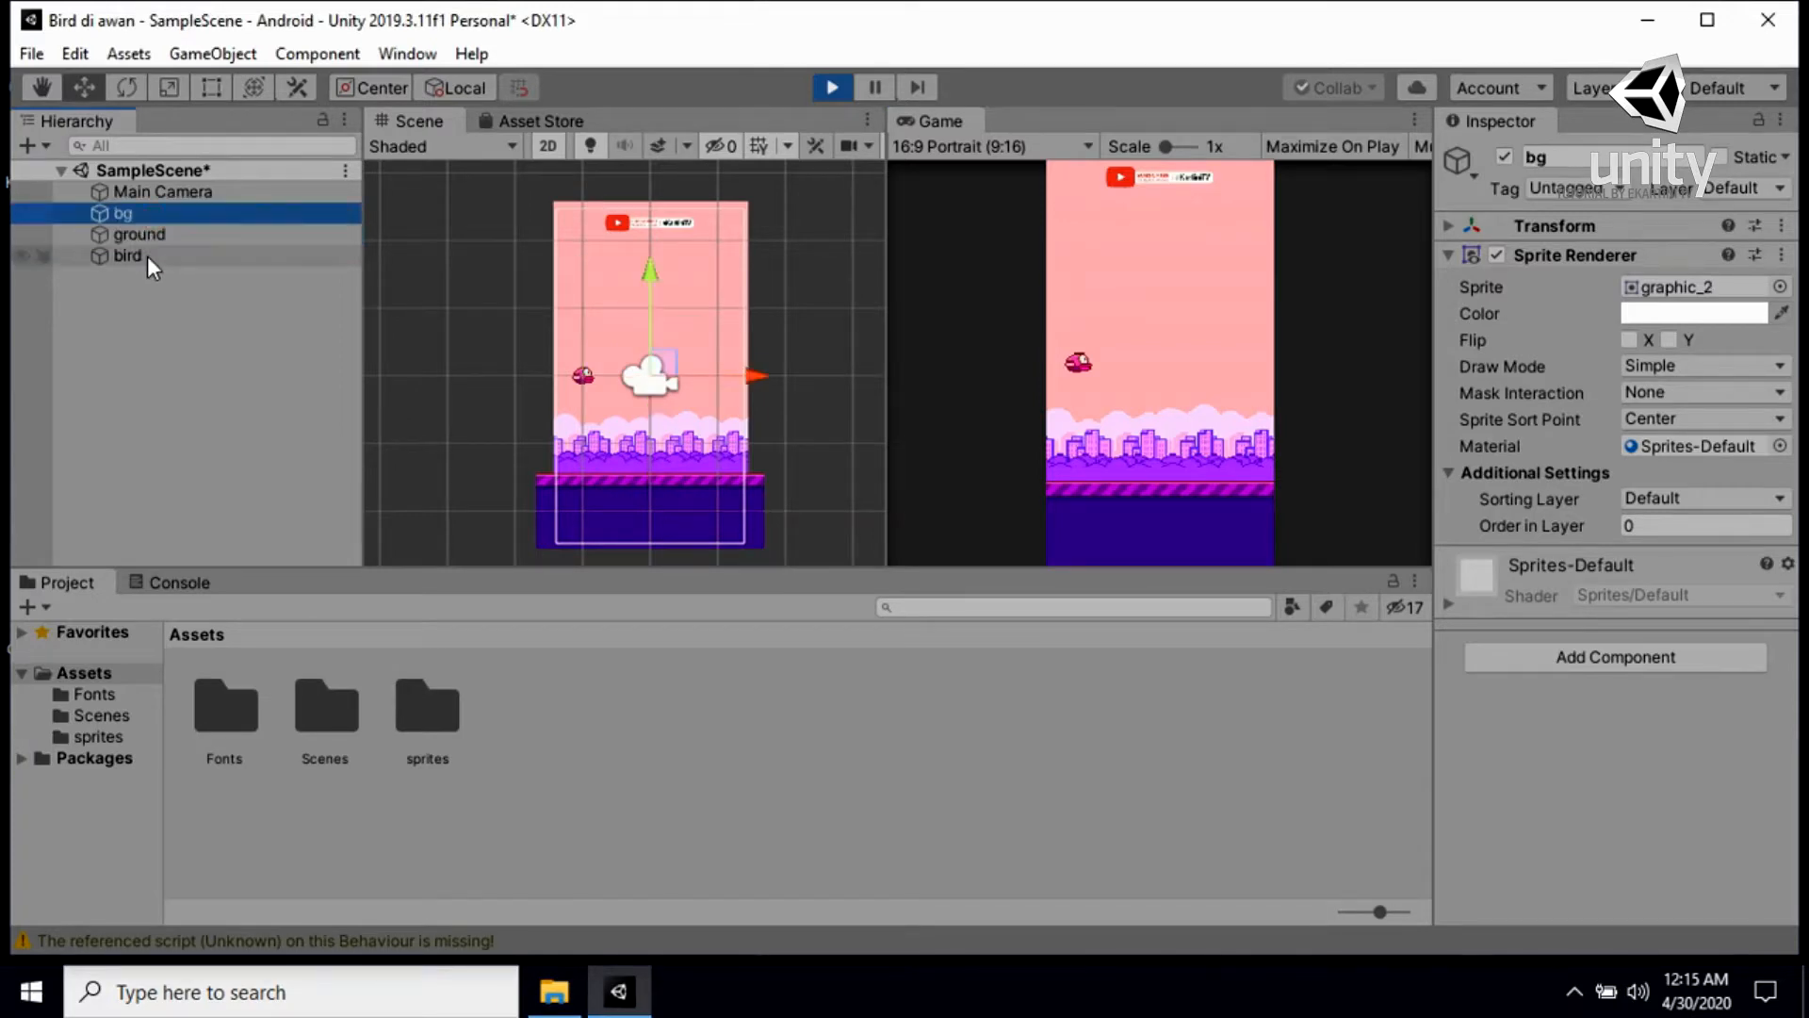
{"action": "left_click", "coordinate": [149, 256]}
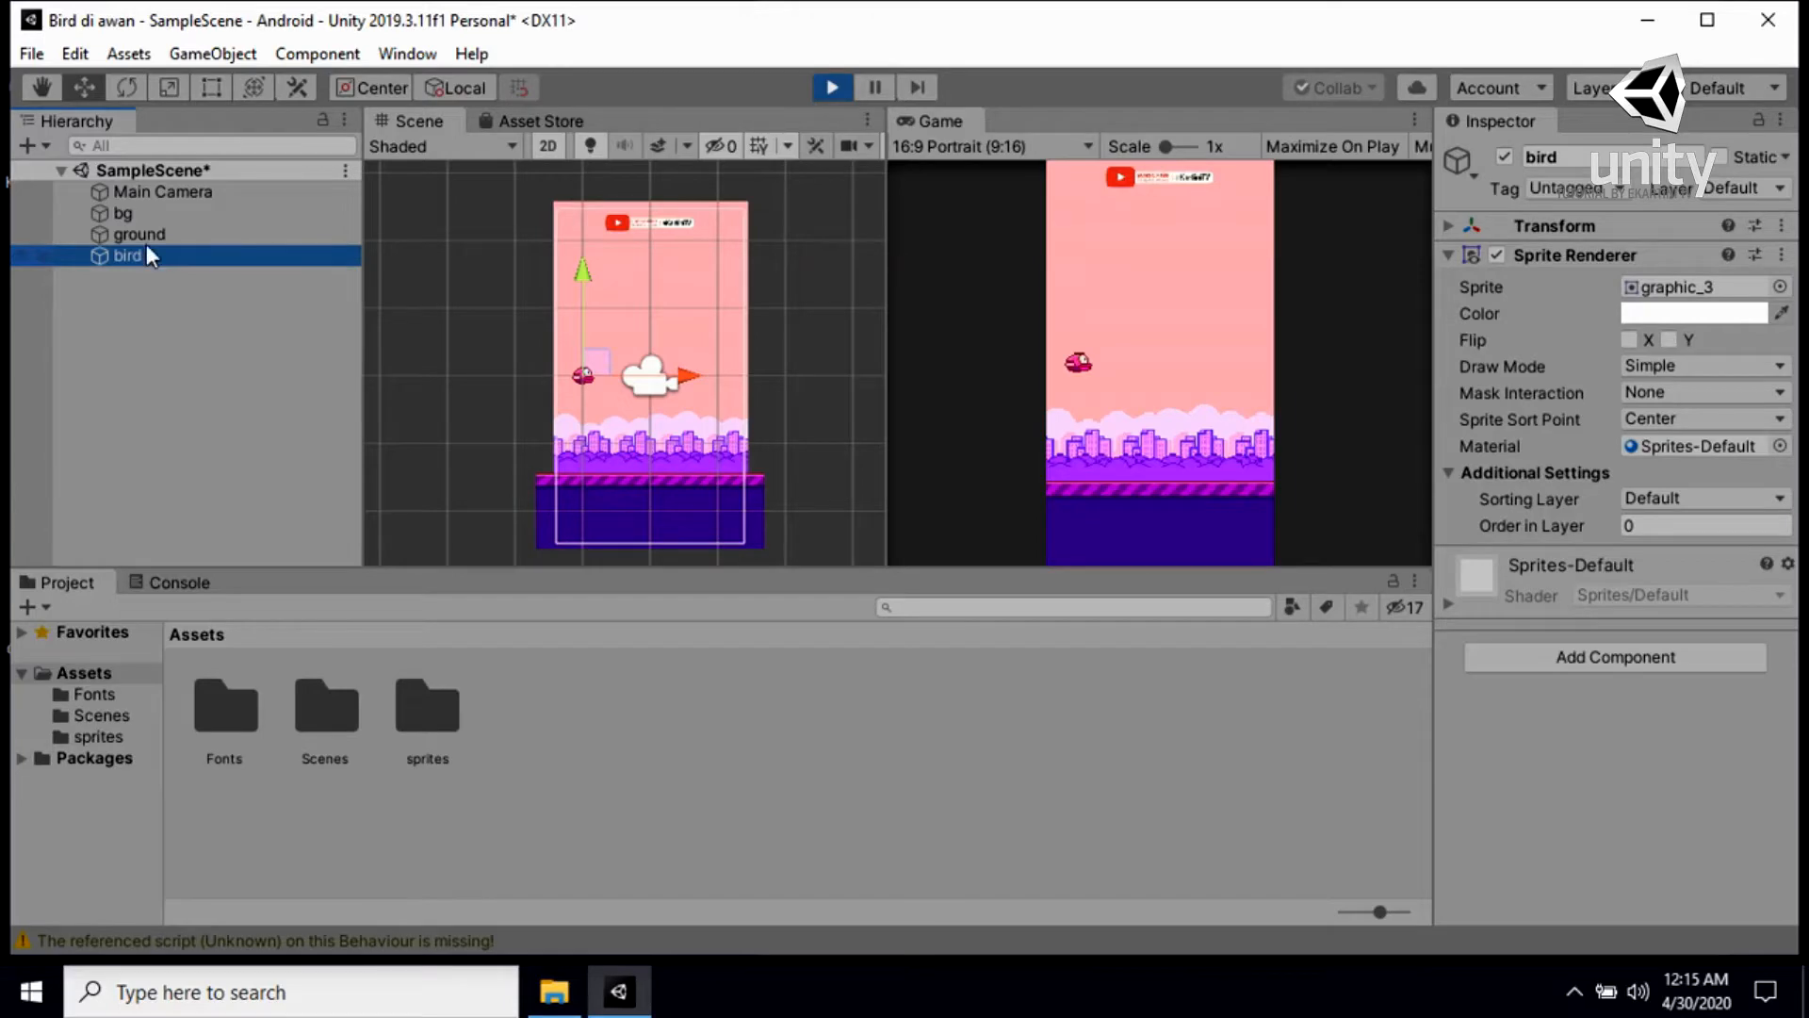
{"action": "left_click", "coordinate": [133, 215]}
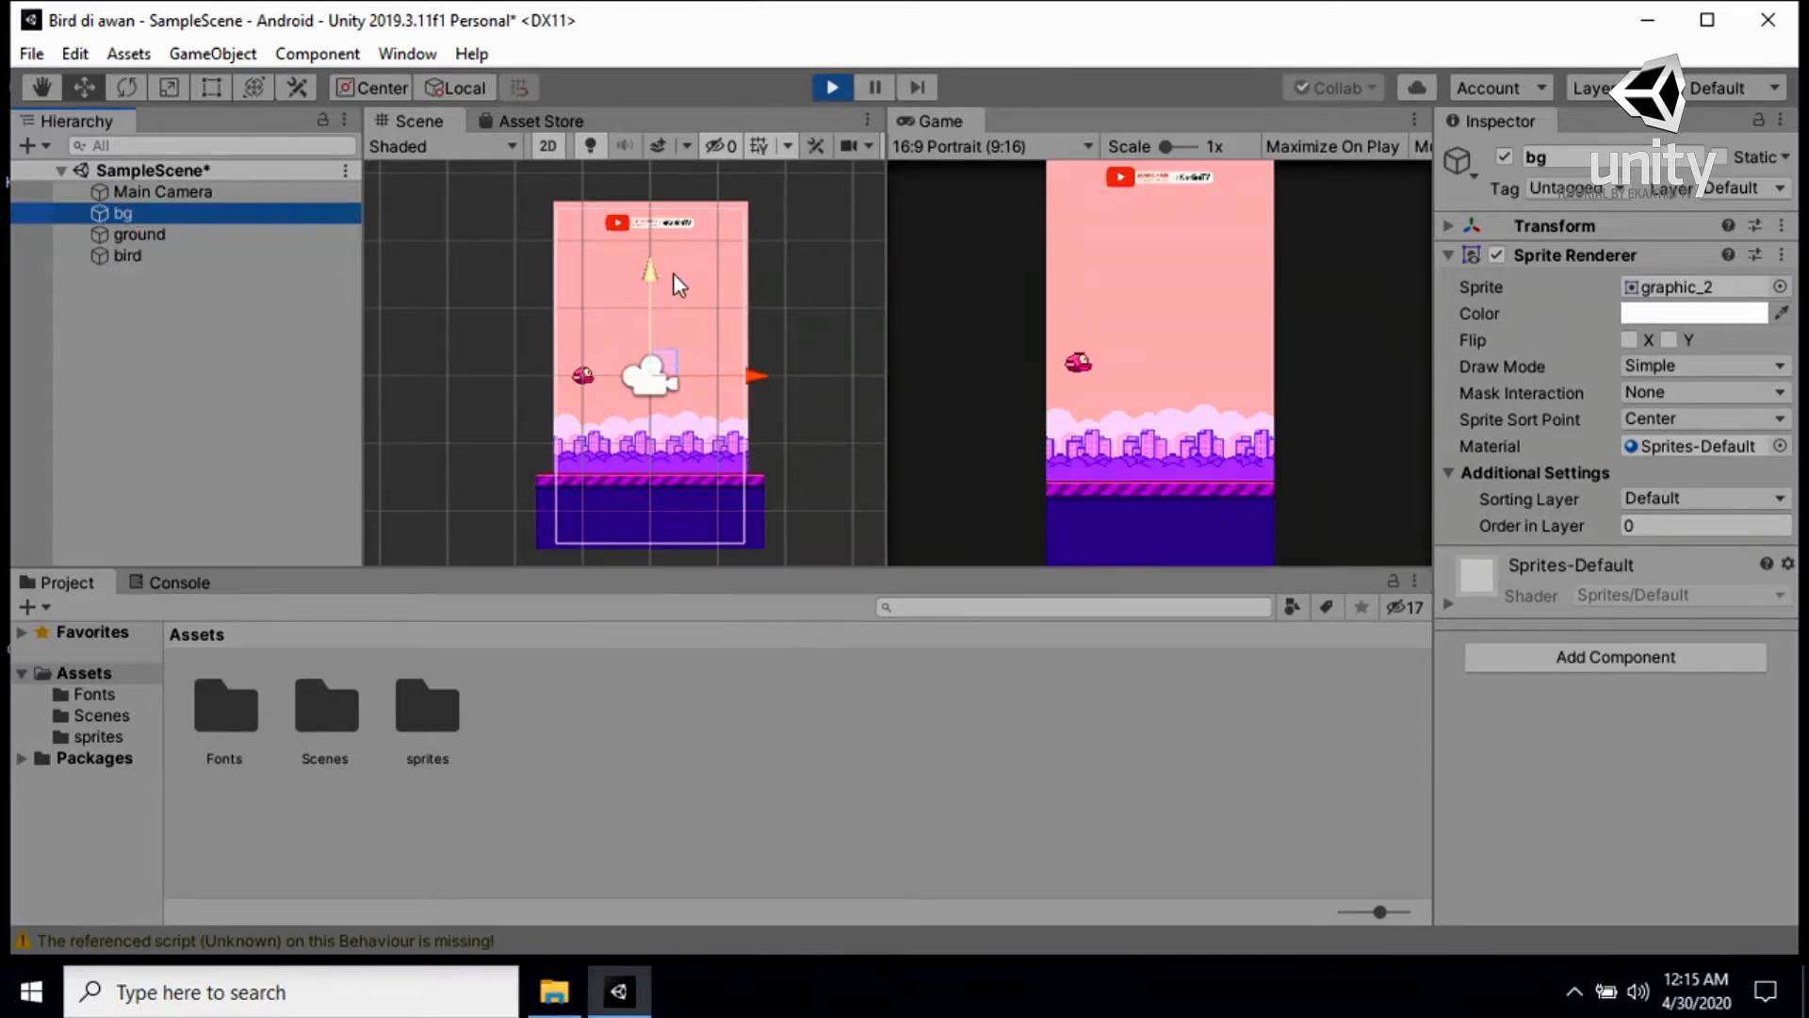
{"action": "left_click", "coordinate": [173, 256]}
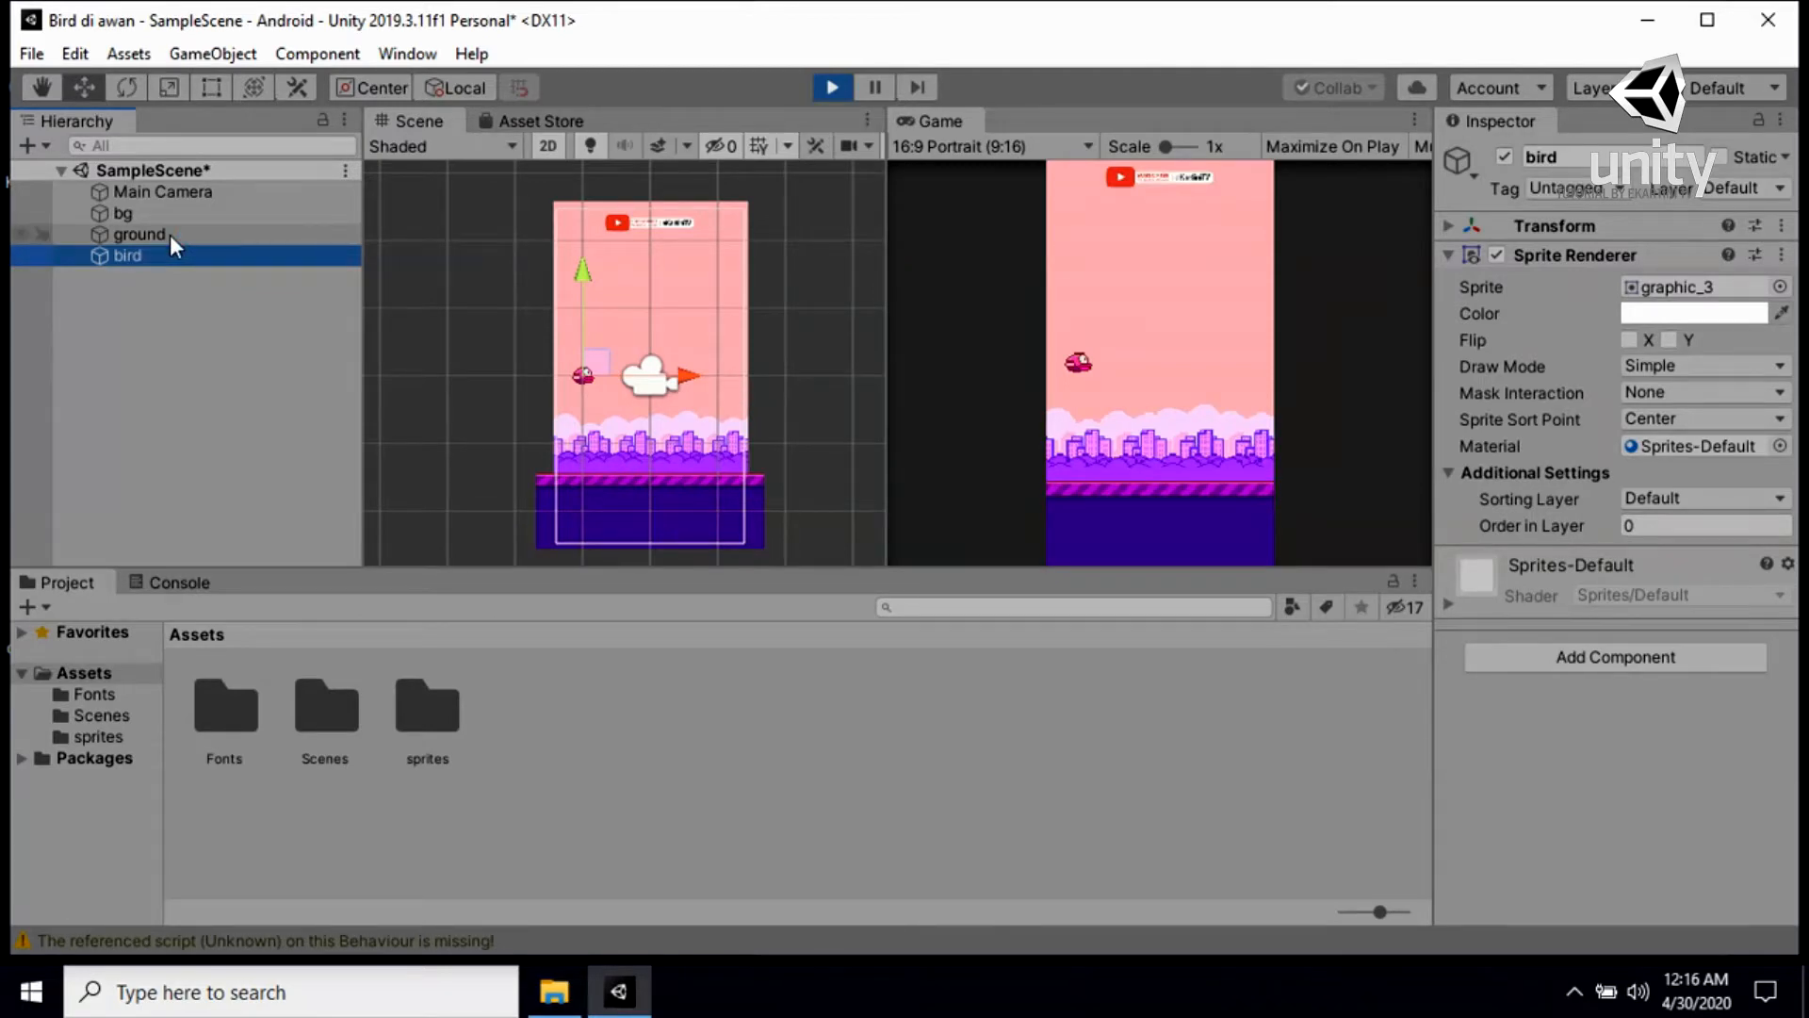
{"action": "left_click", "coordinate": [170, 234]}
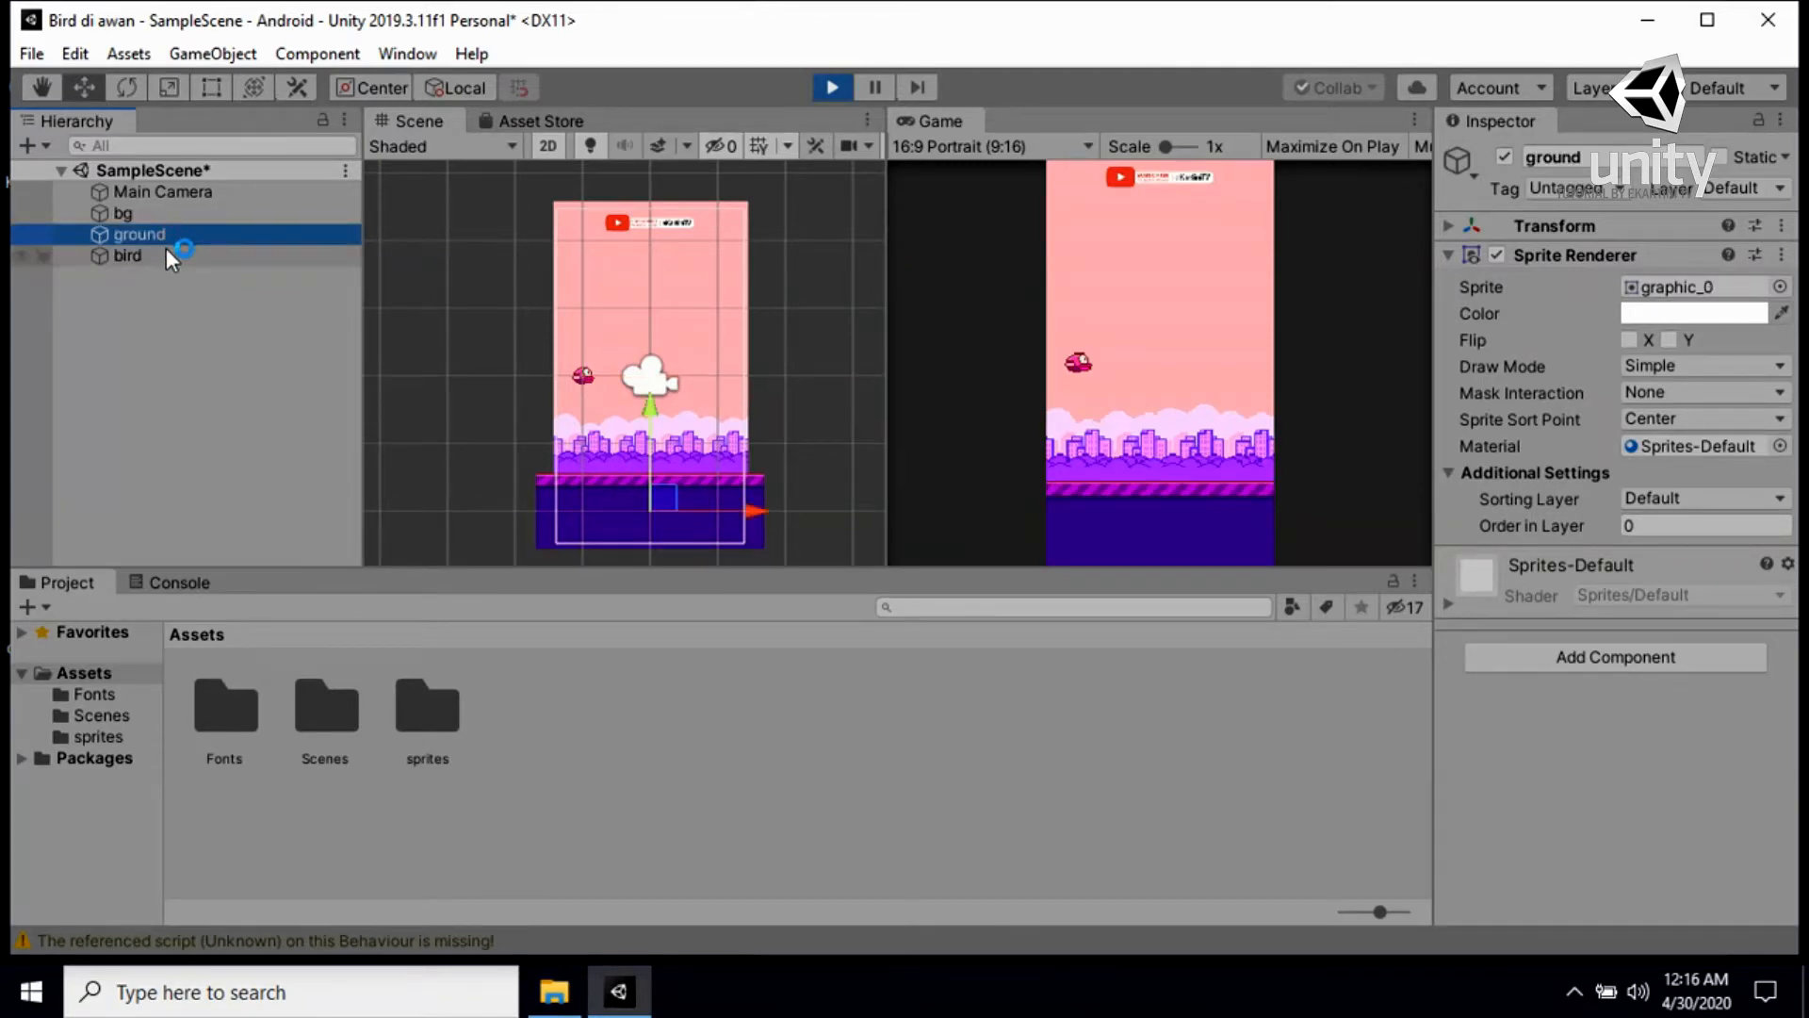
{"action": "left_click", "coordinate": [166, 253]}
{"action": "scroll", "coordinate": [581, 311], "scroll_direction": "up", "scroll_amount": 3}
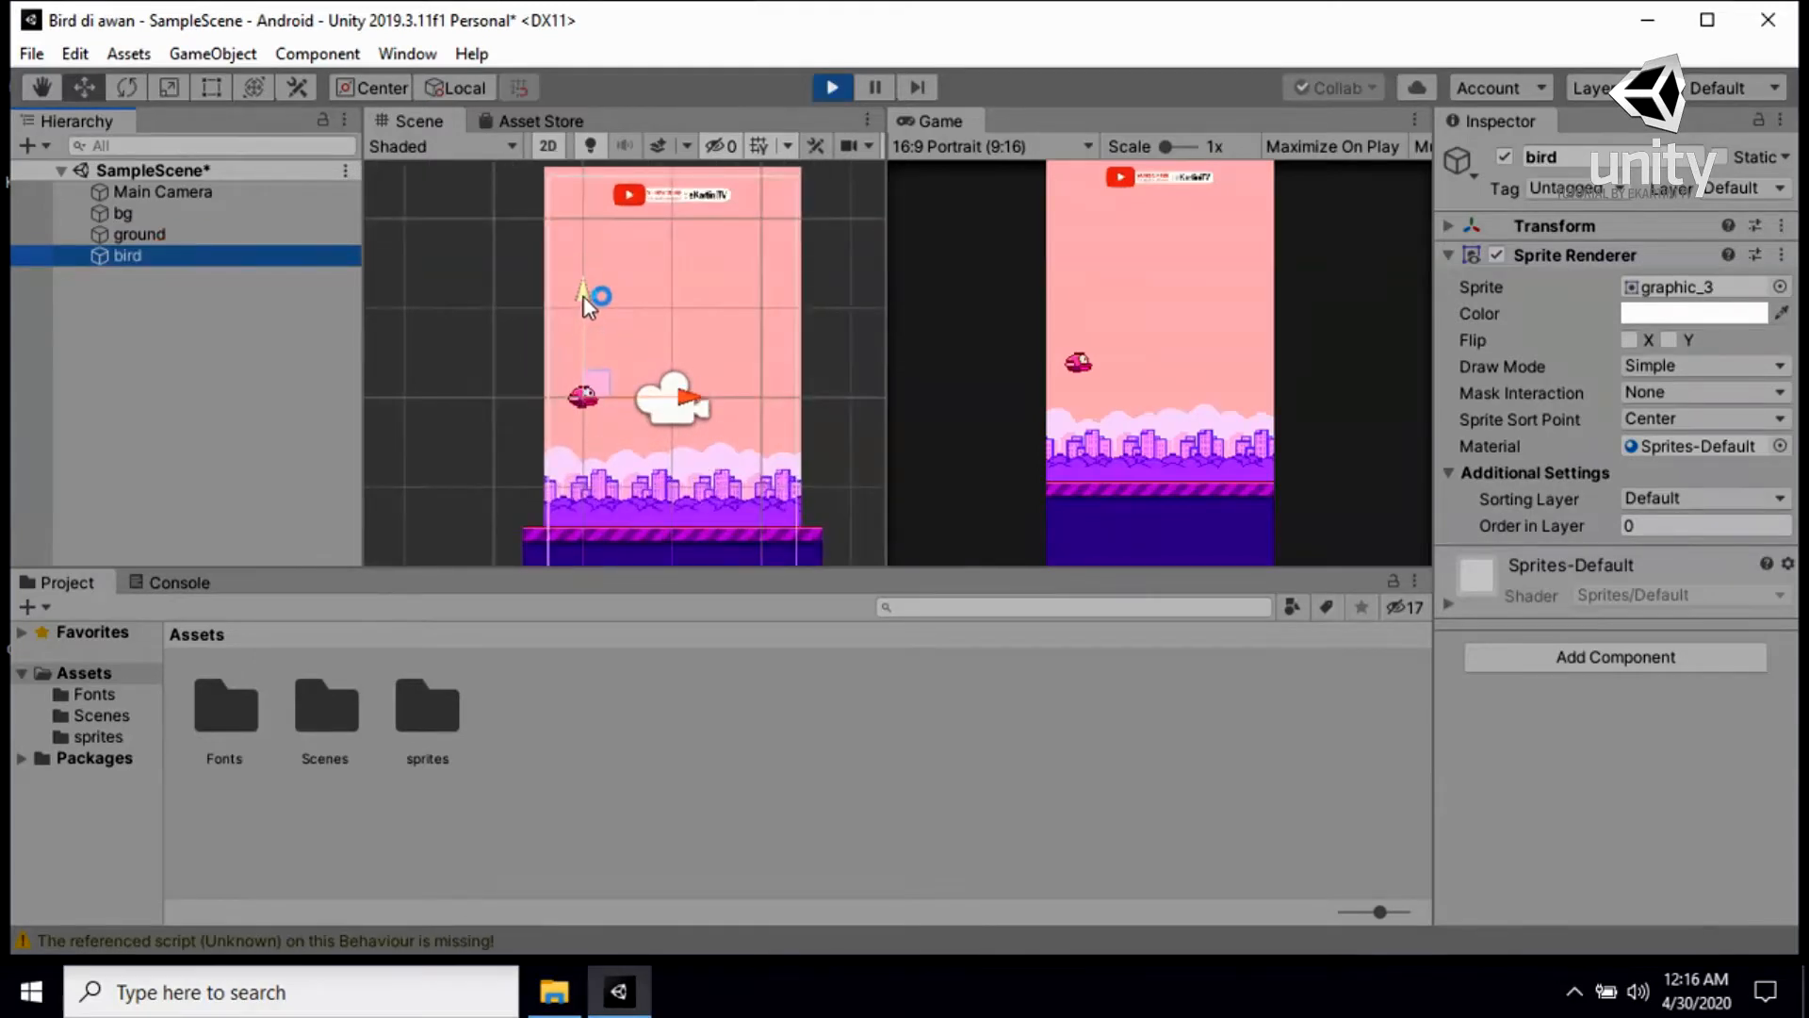
{"action": "scroll", "coordinate": [627, 481], "scroll_direction": "down", "scroll_amount": 3}
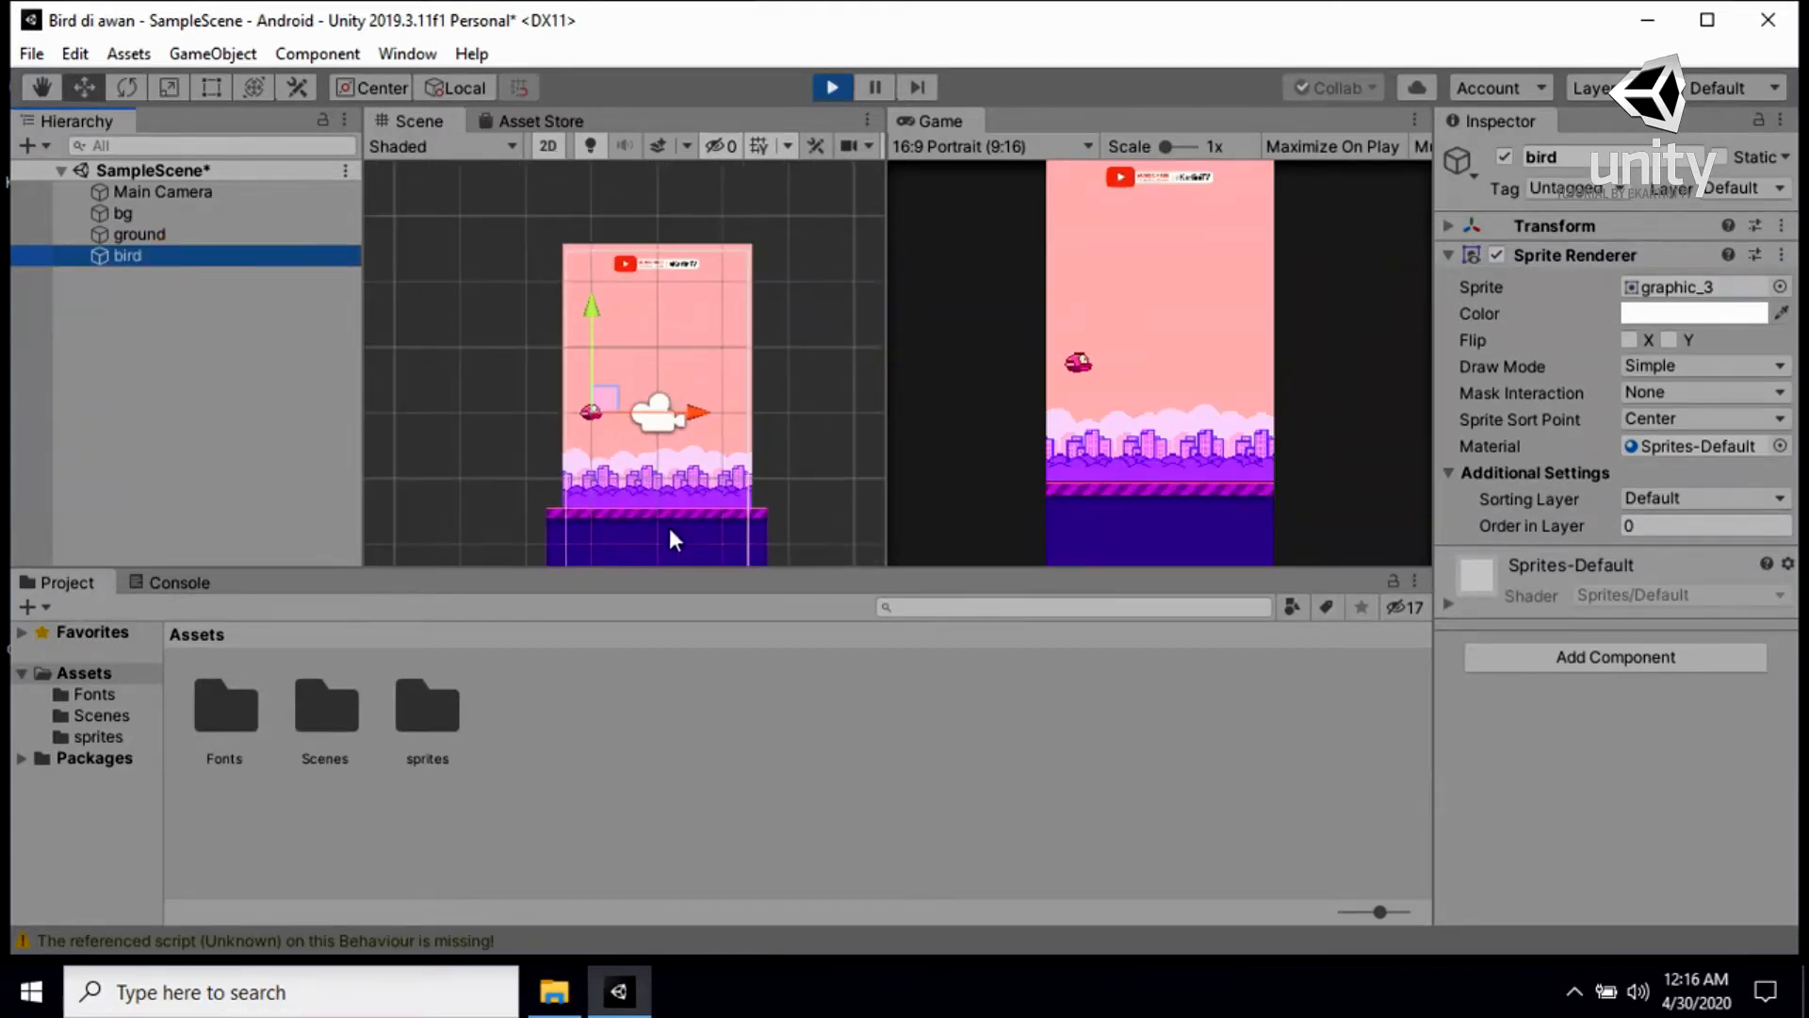
{"action": "left_click", "coordinate": [160, 231]}
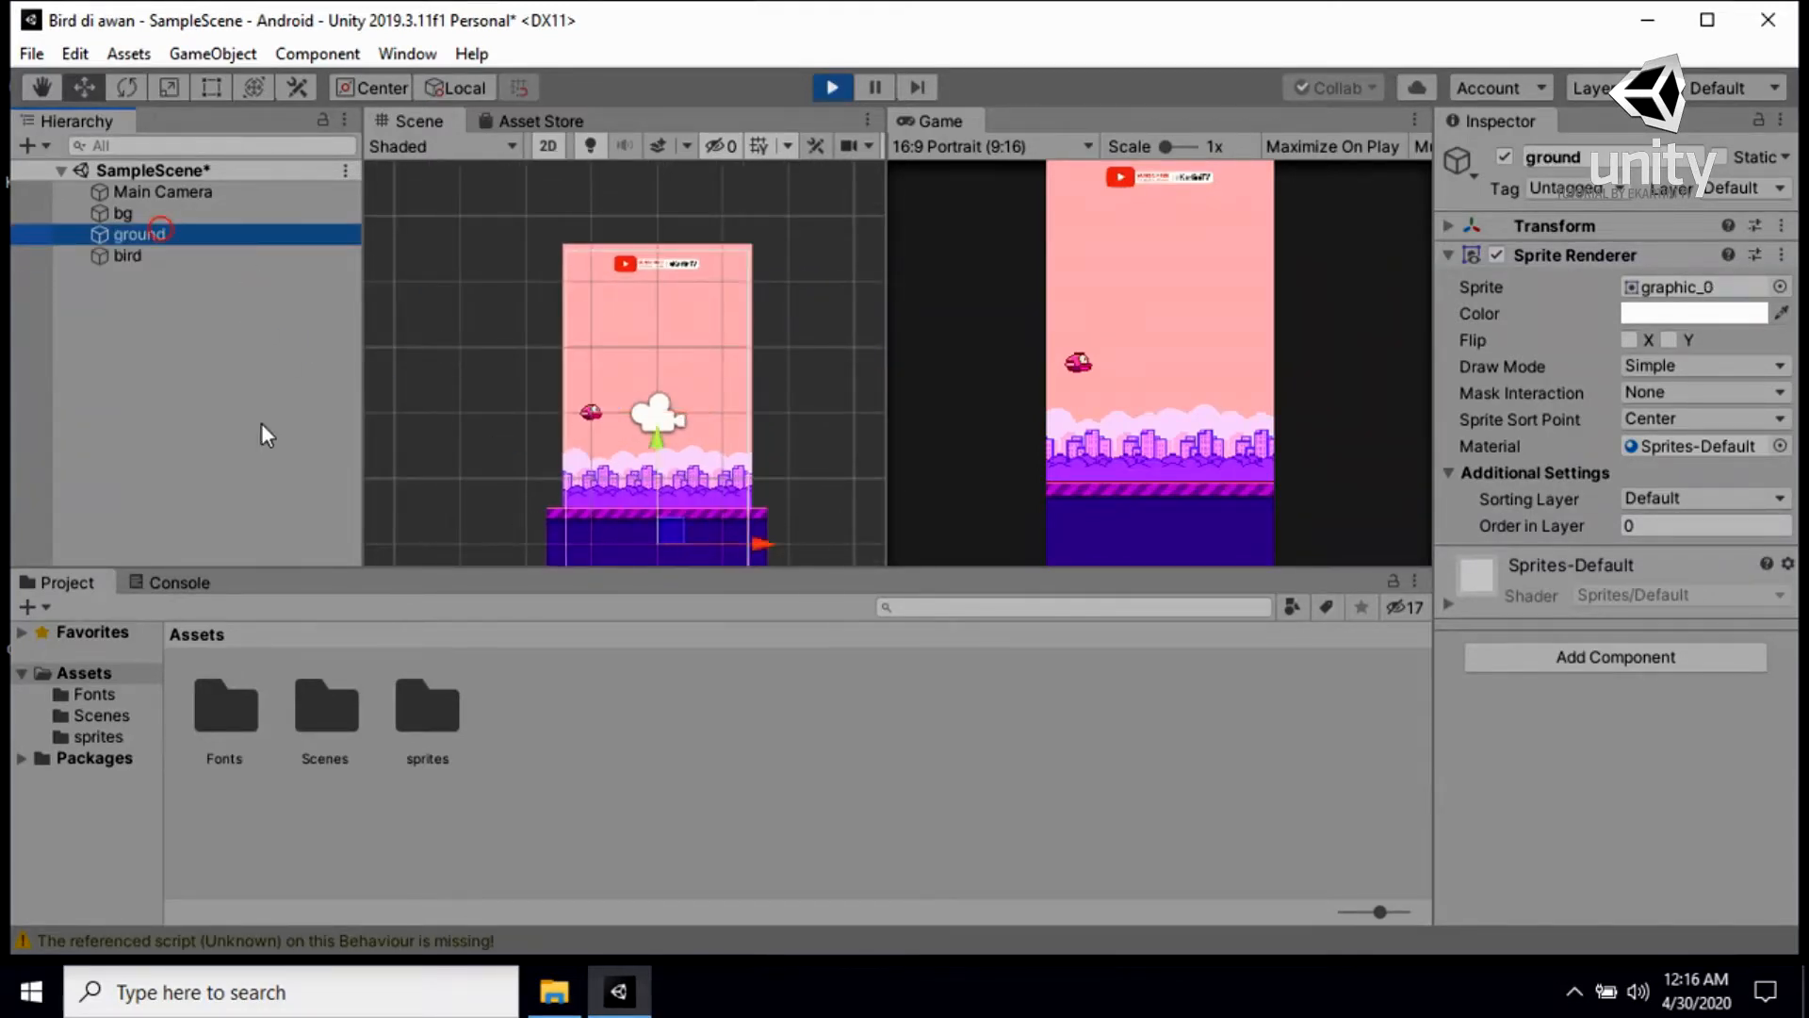
{"action": "left_click", "coordinate": [121, 215]}
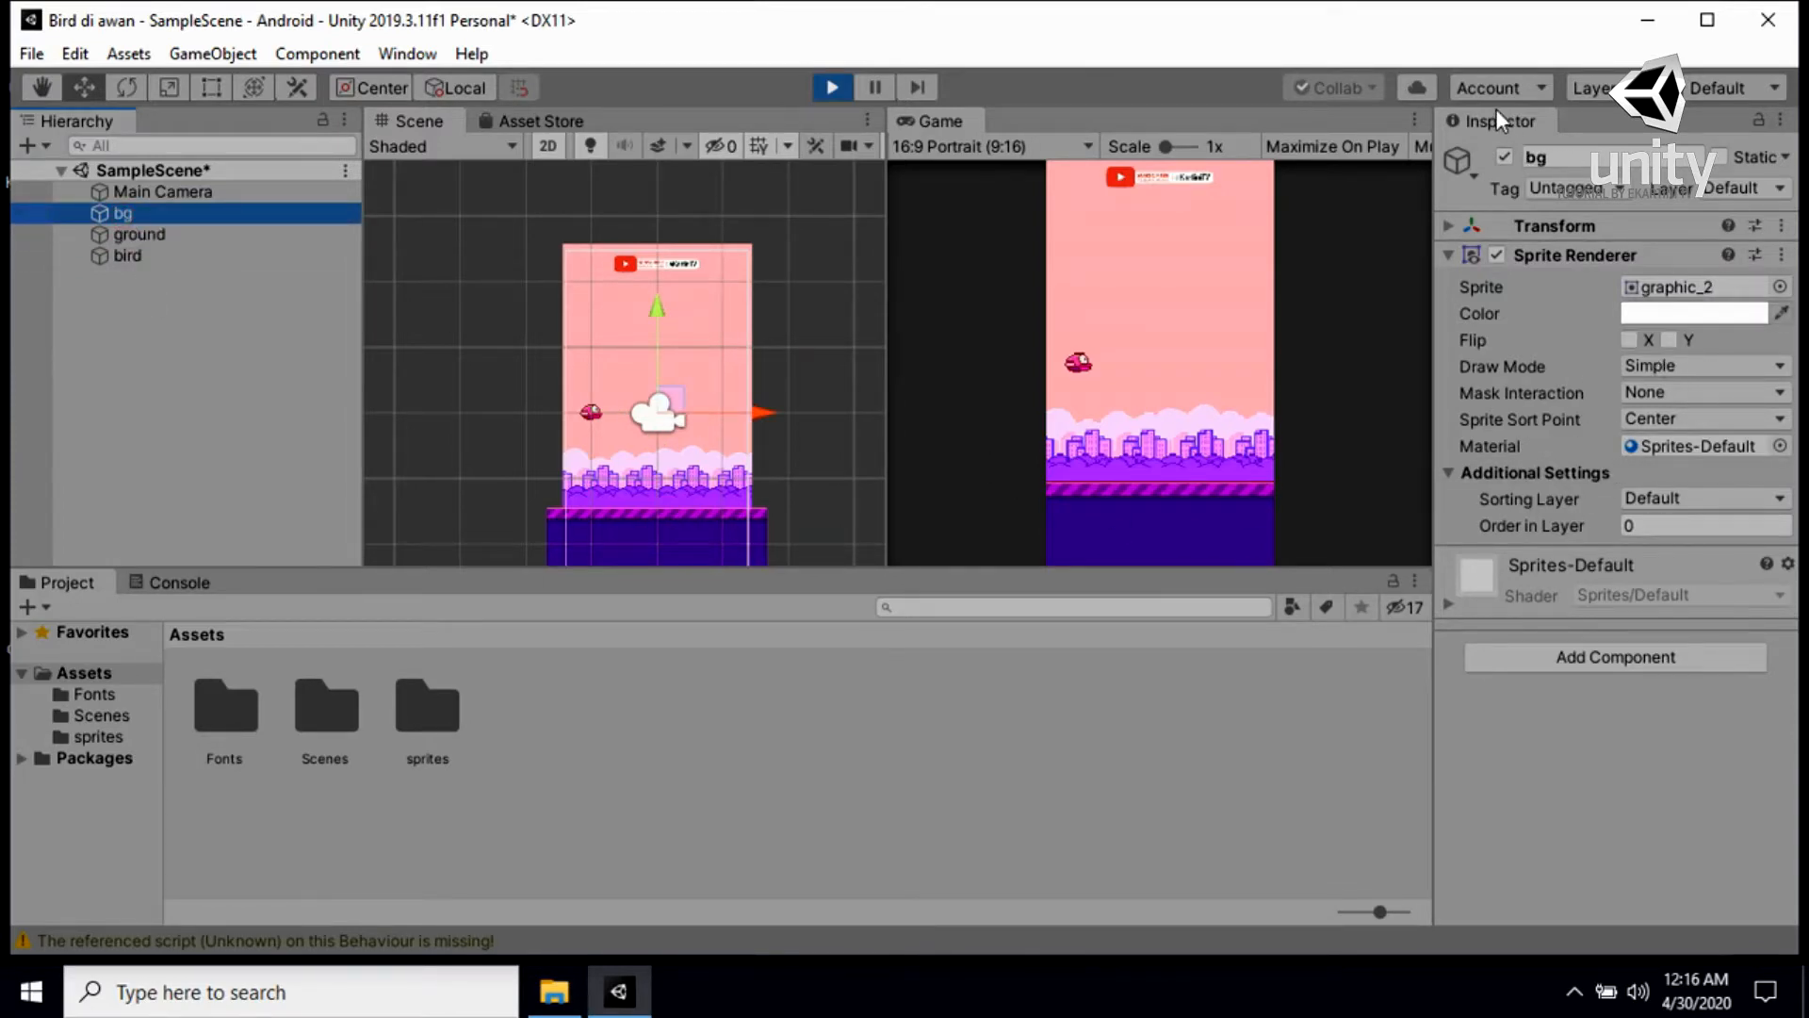
{"action": "left_click", "coordinate": [1656, 525]}
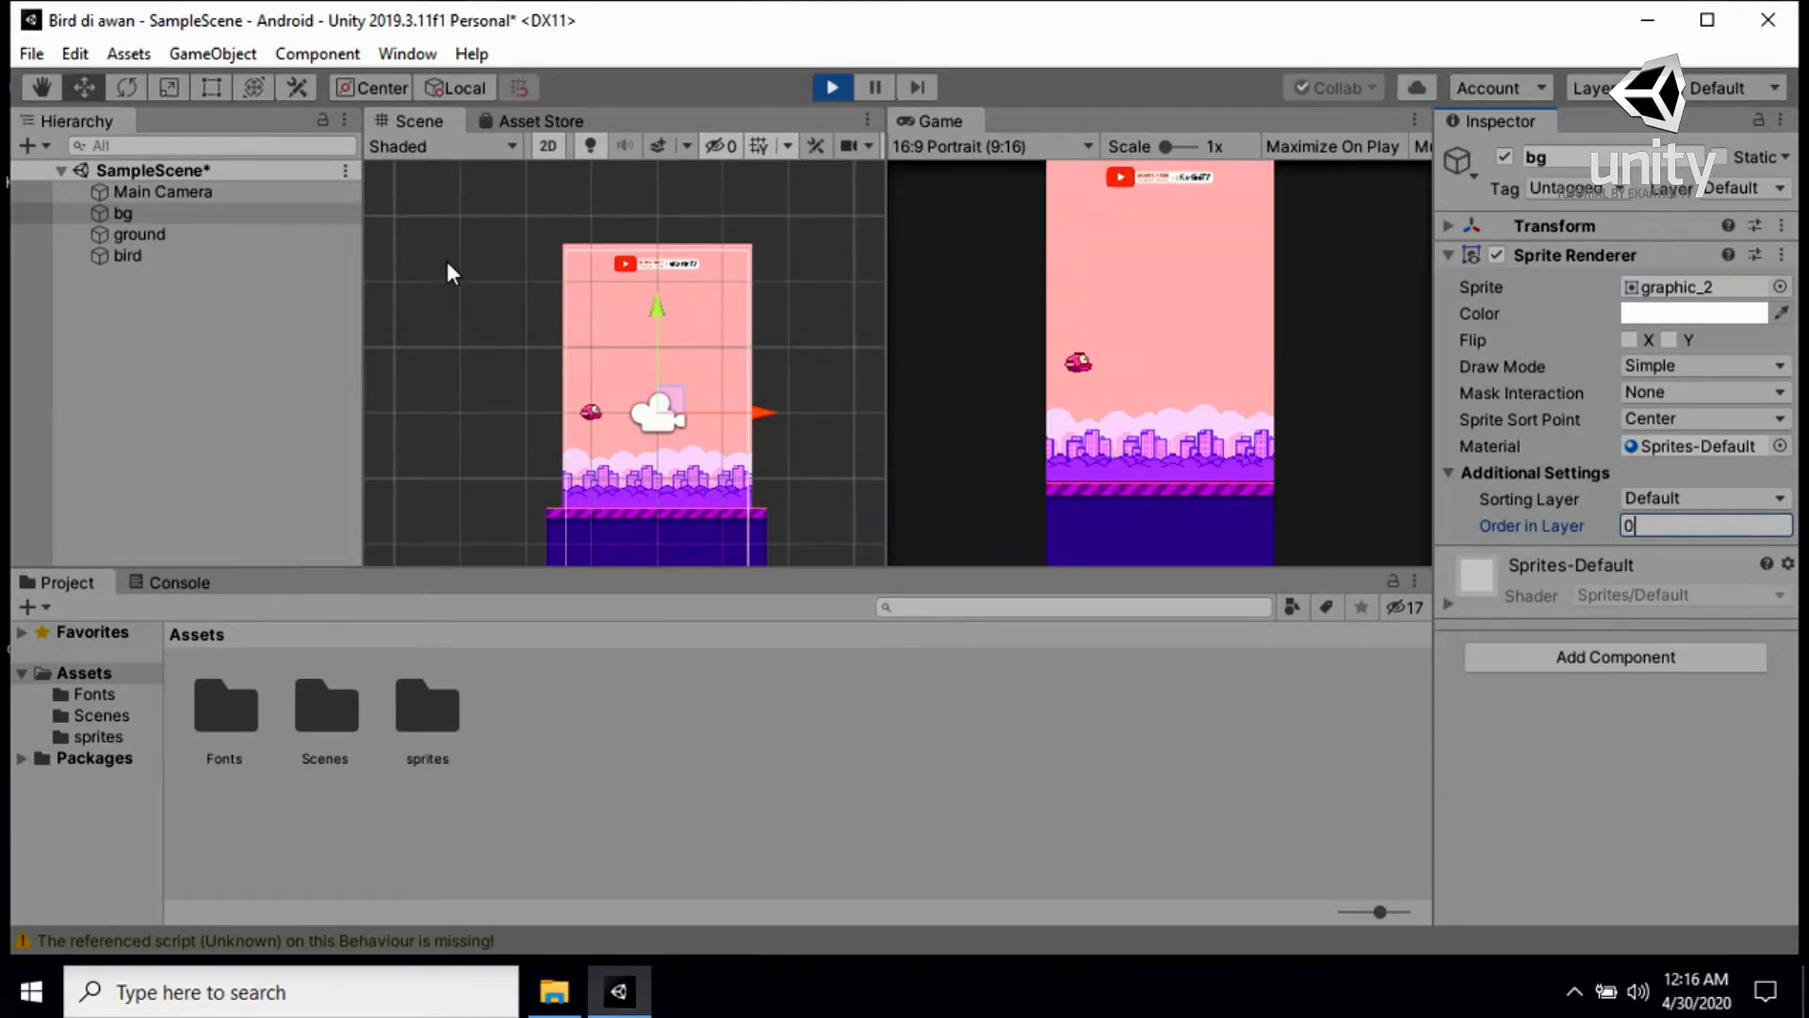
Set the bird sprite's Order in Layer to 1
{"action": "left_click", "coordinate": [146, 258]}
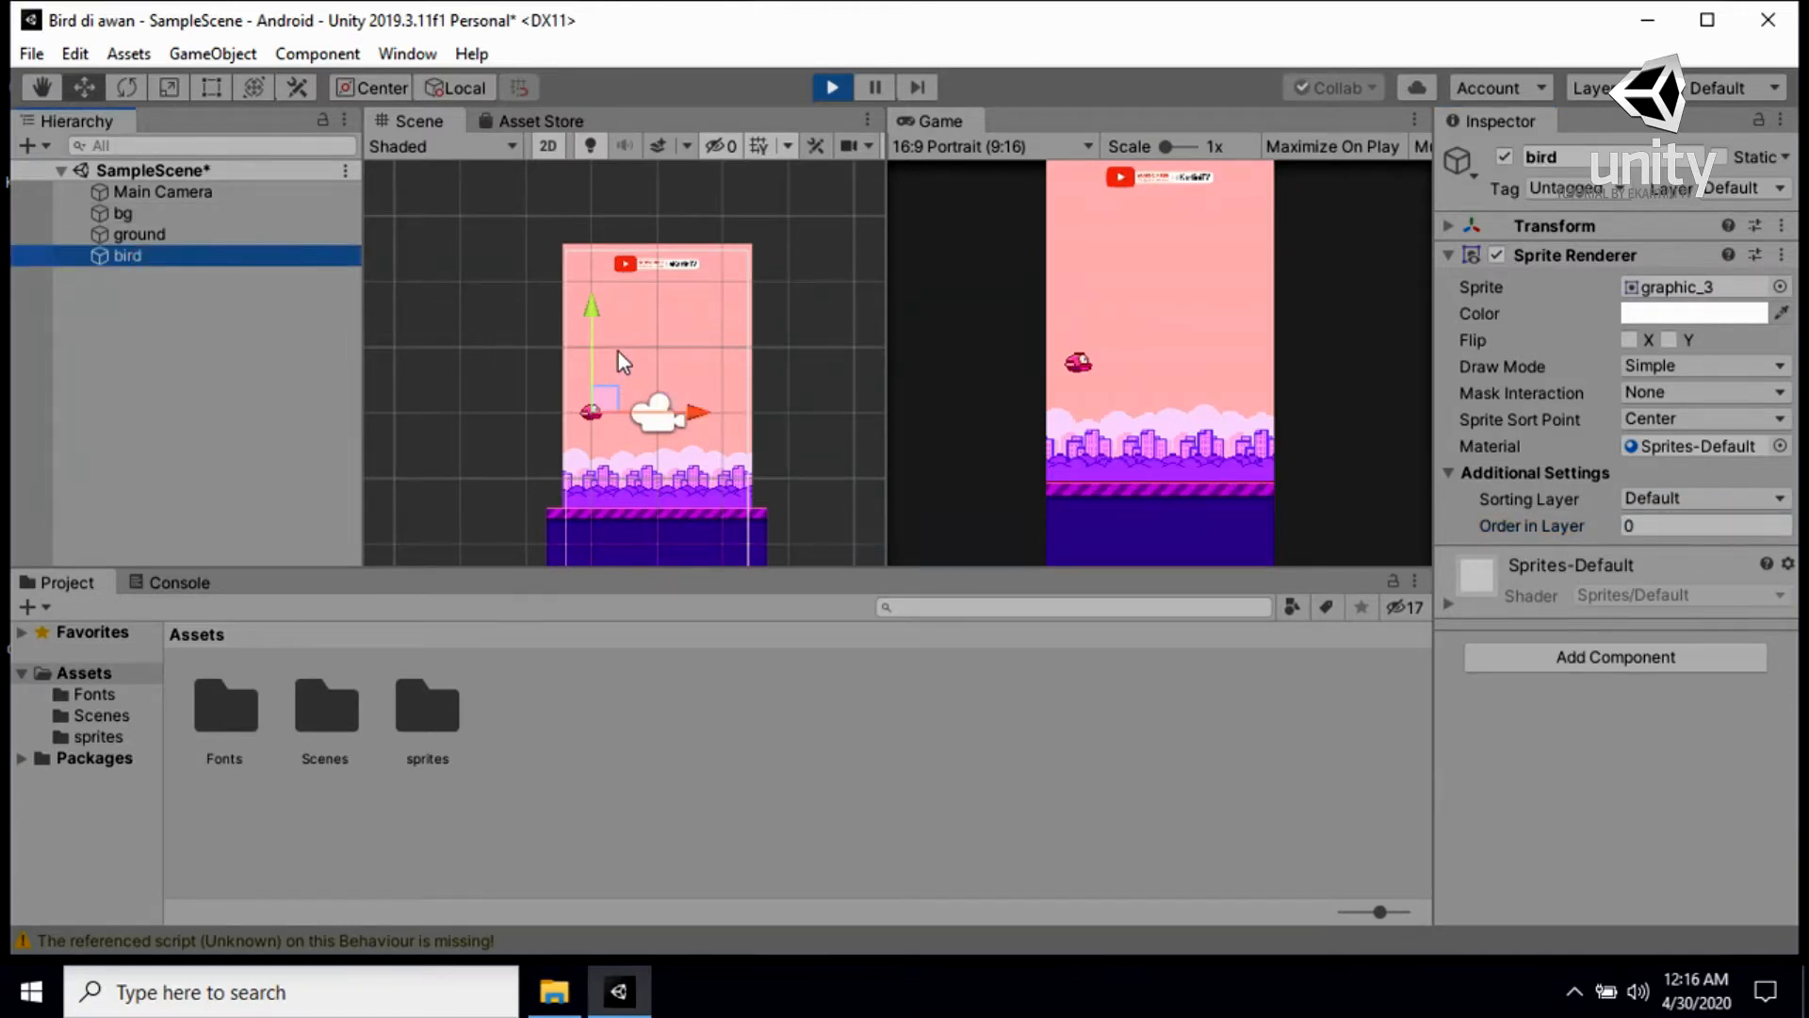
{"action": "left_click", "coordinate": [1633, 525]}
{"action": "left_click", "coordinate": [1638, 526]}
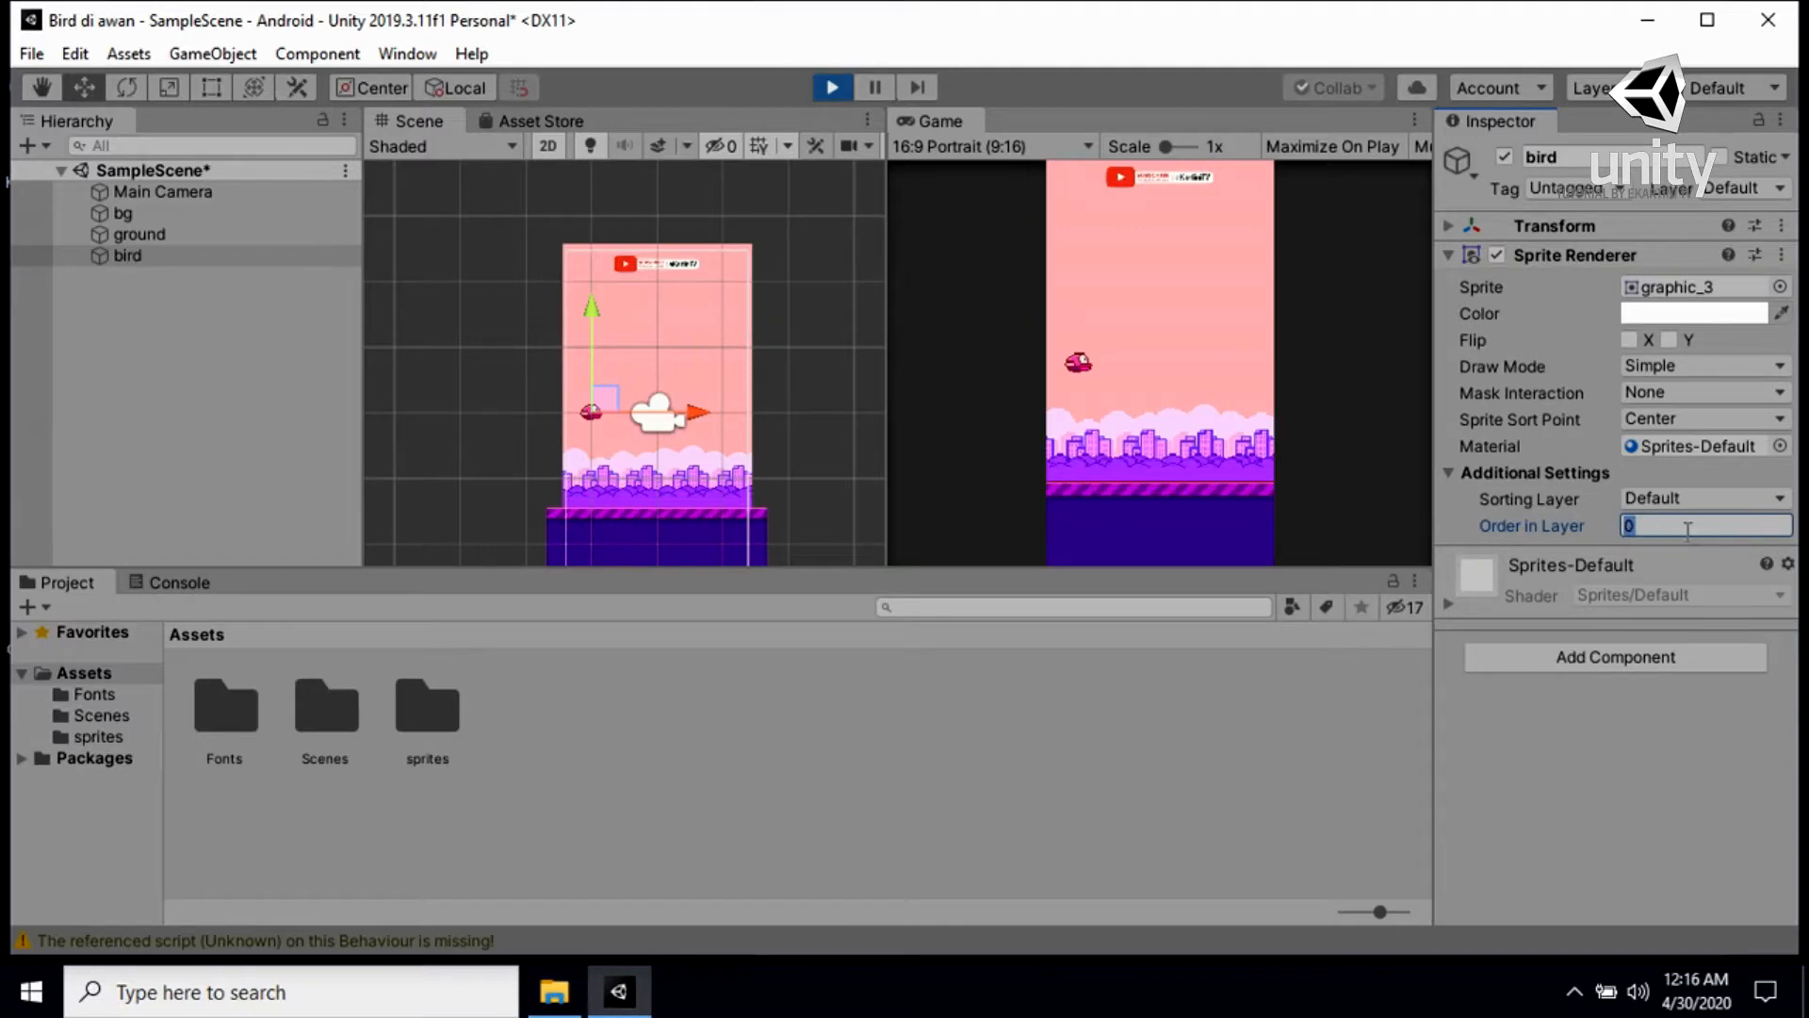
{"action": "type", "text": "1"}
{"action": "left_click", "coordinate": [284, 416]}
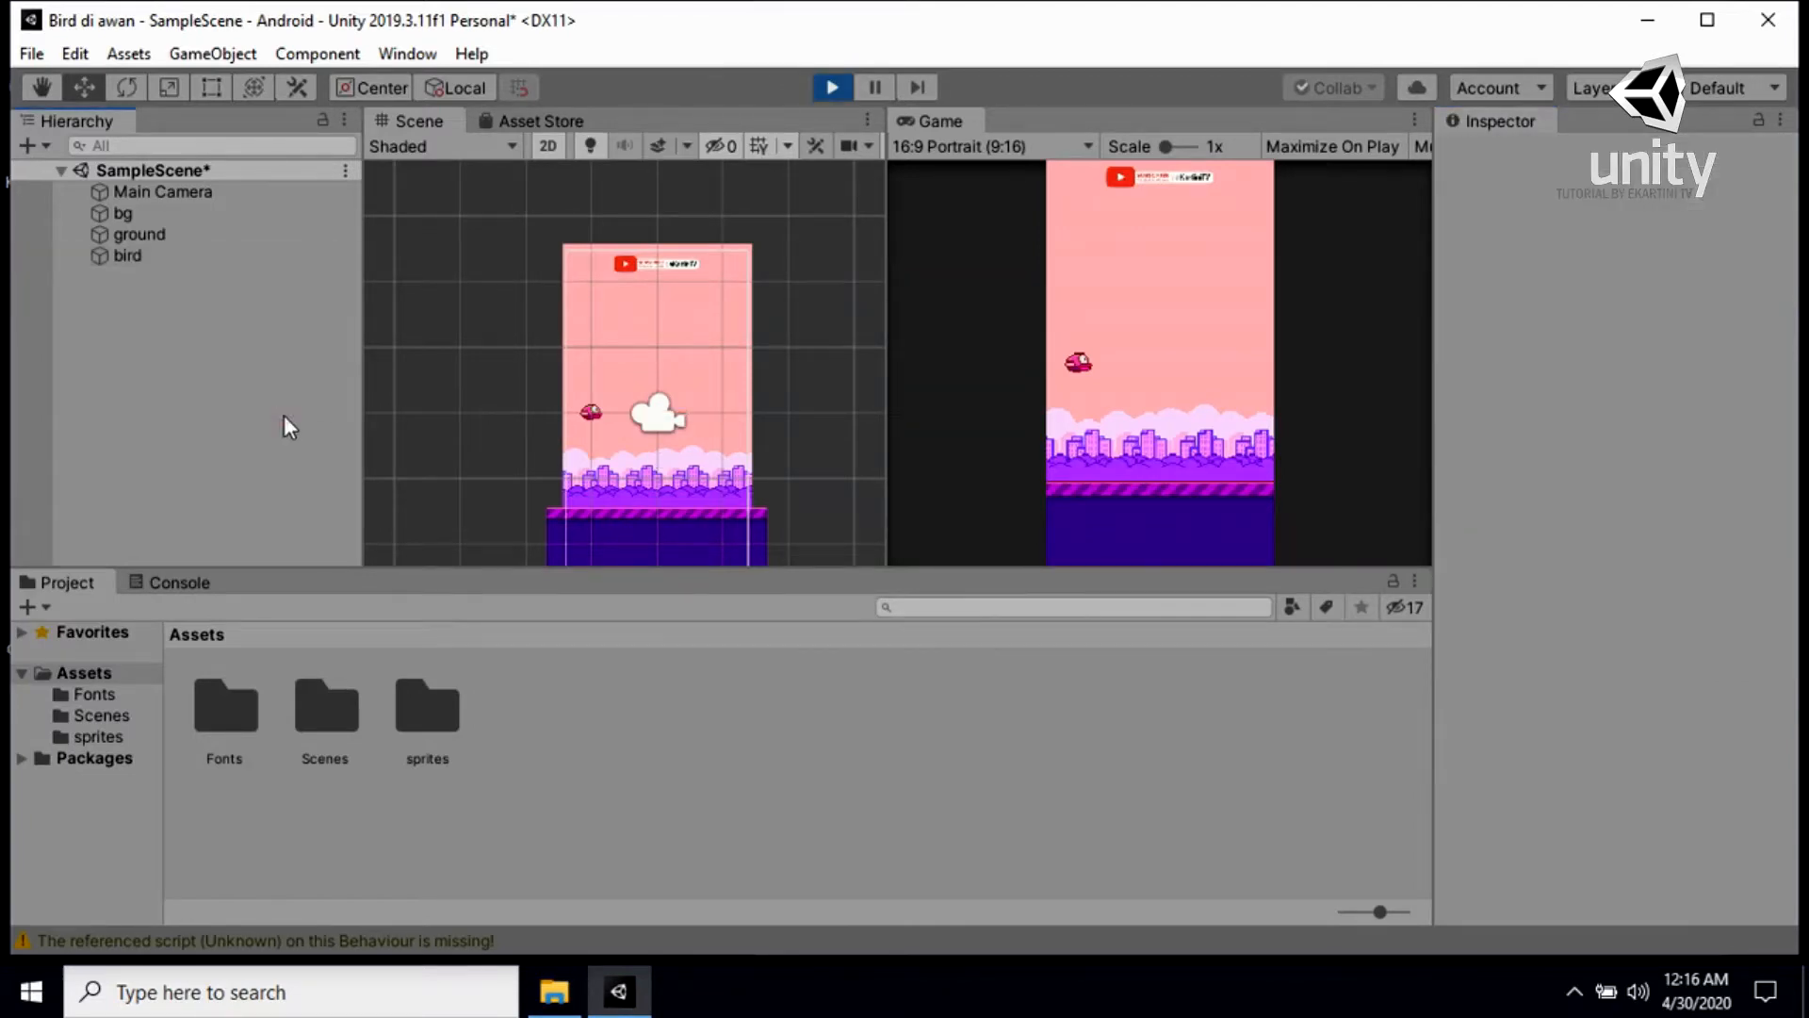
{"action": "left_click", "coordinate": [160, 255]}
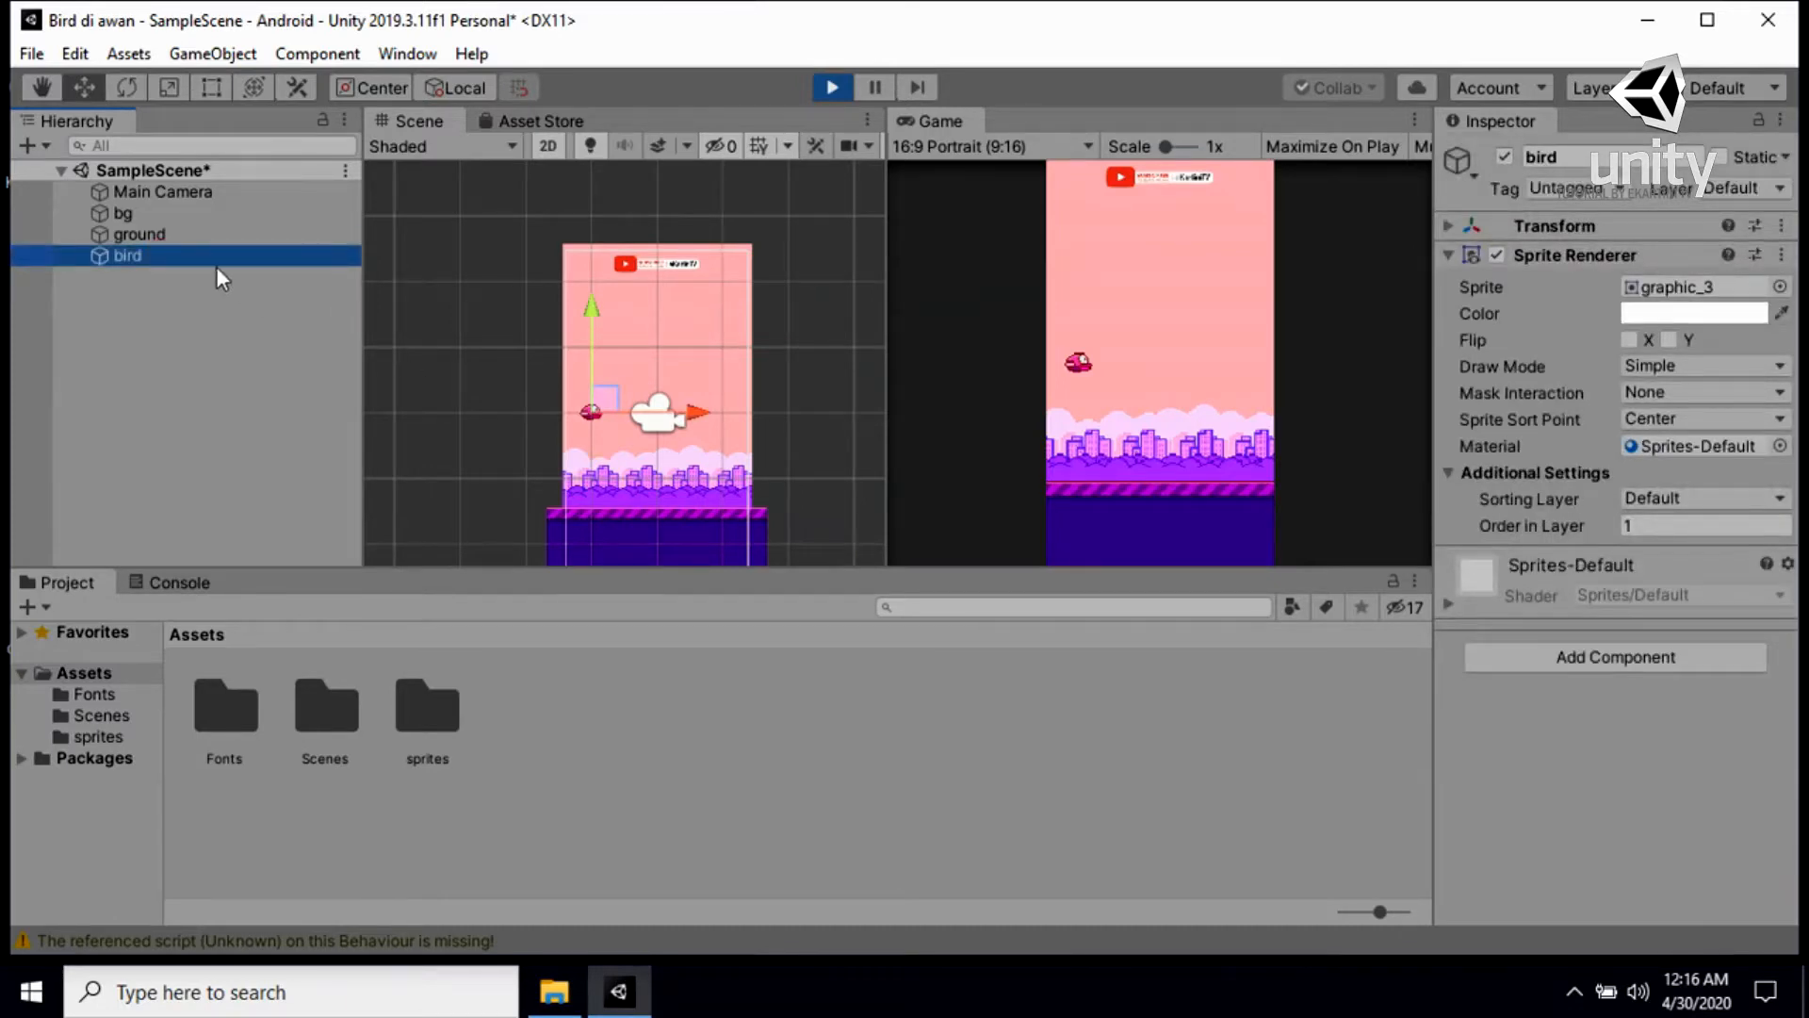
Set the ground sprite's Order in Layer to 2
{"action": "left_click", "coordinate": [136, 236]}
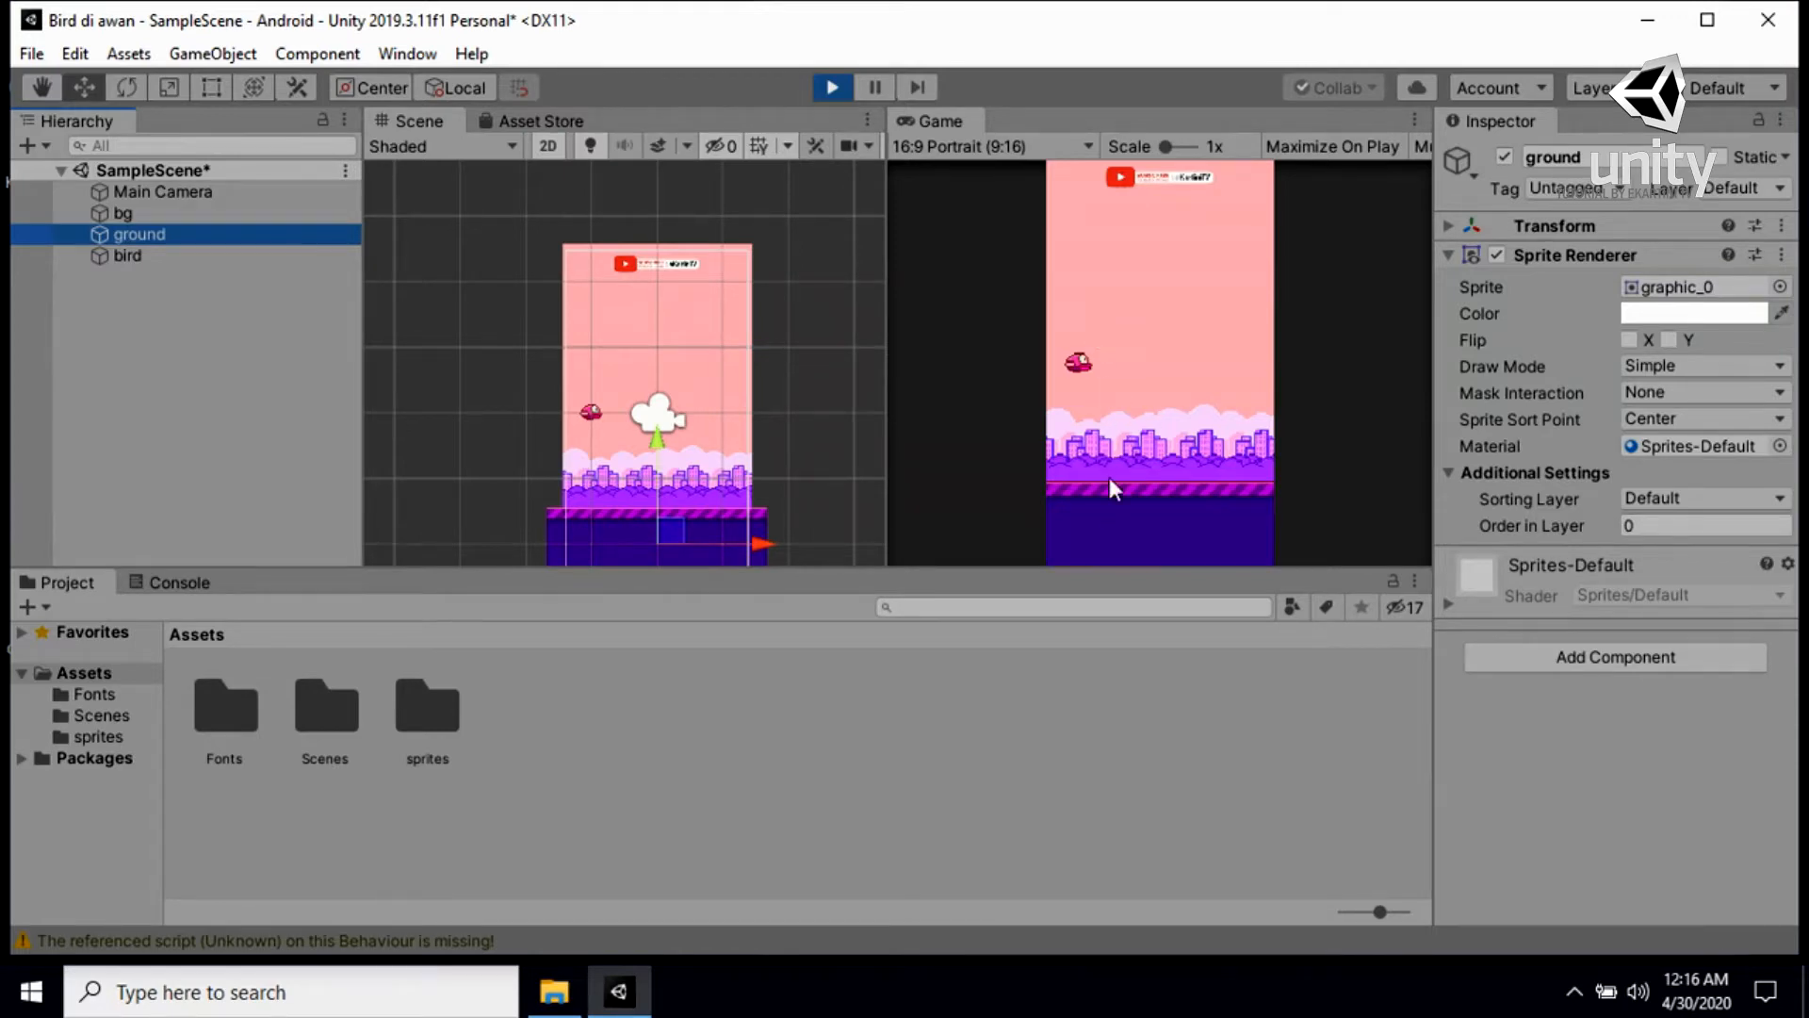
{"action": "left_click", "coordinate": [1649, 524]}
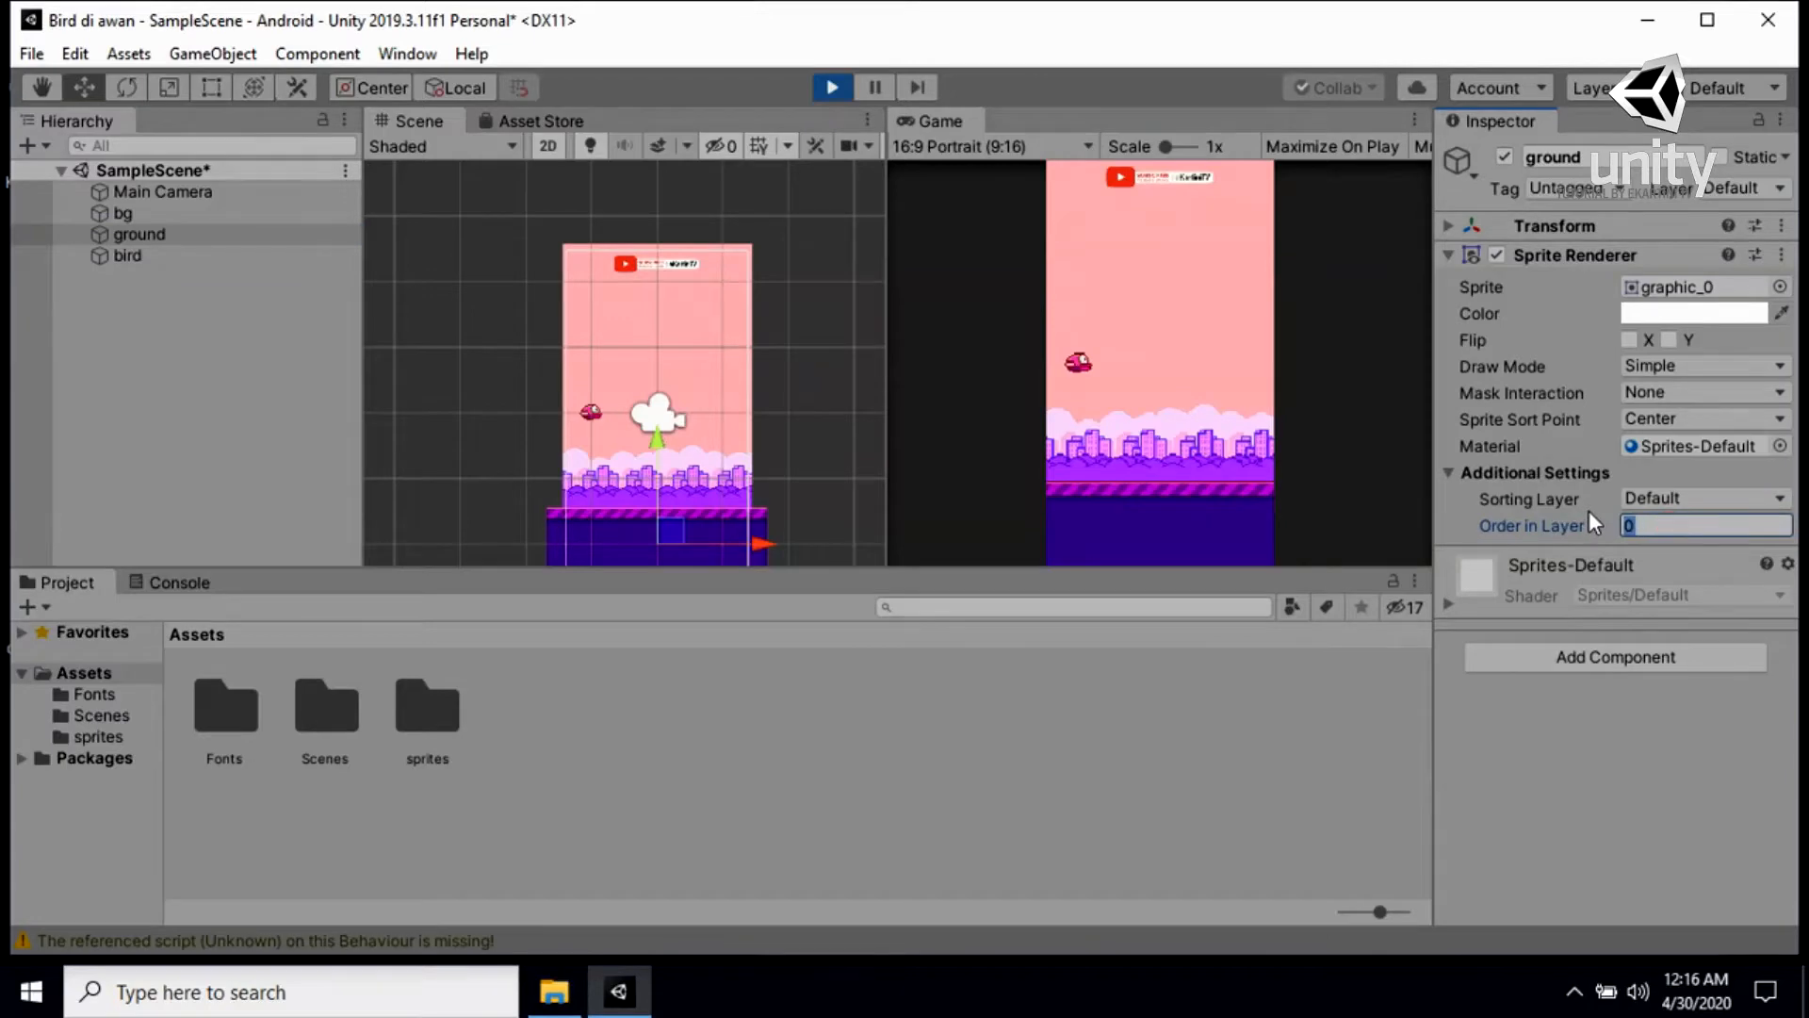
{"action": "type", "text": "2"}
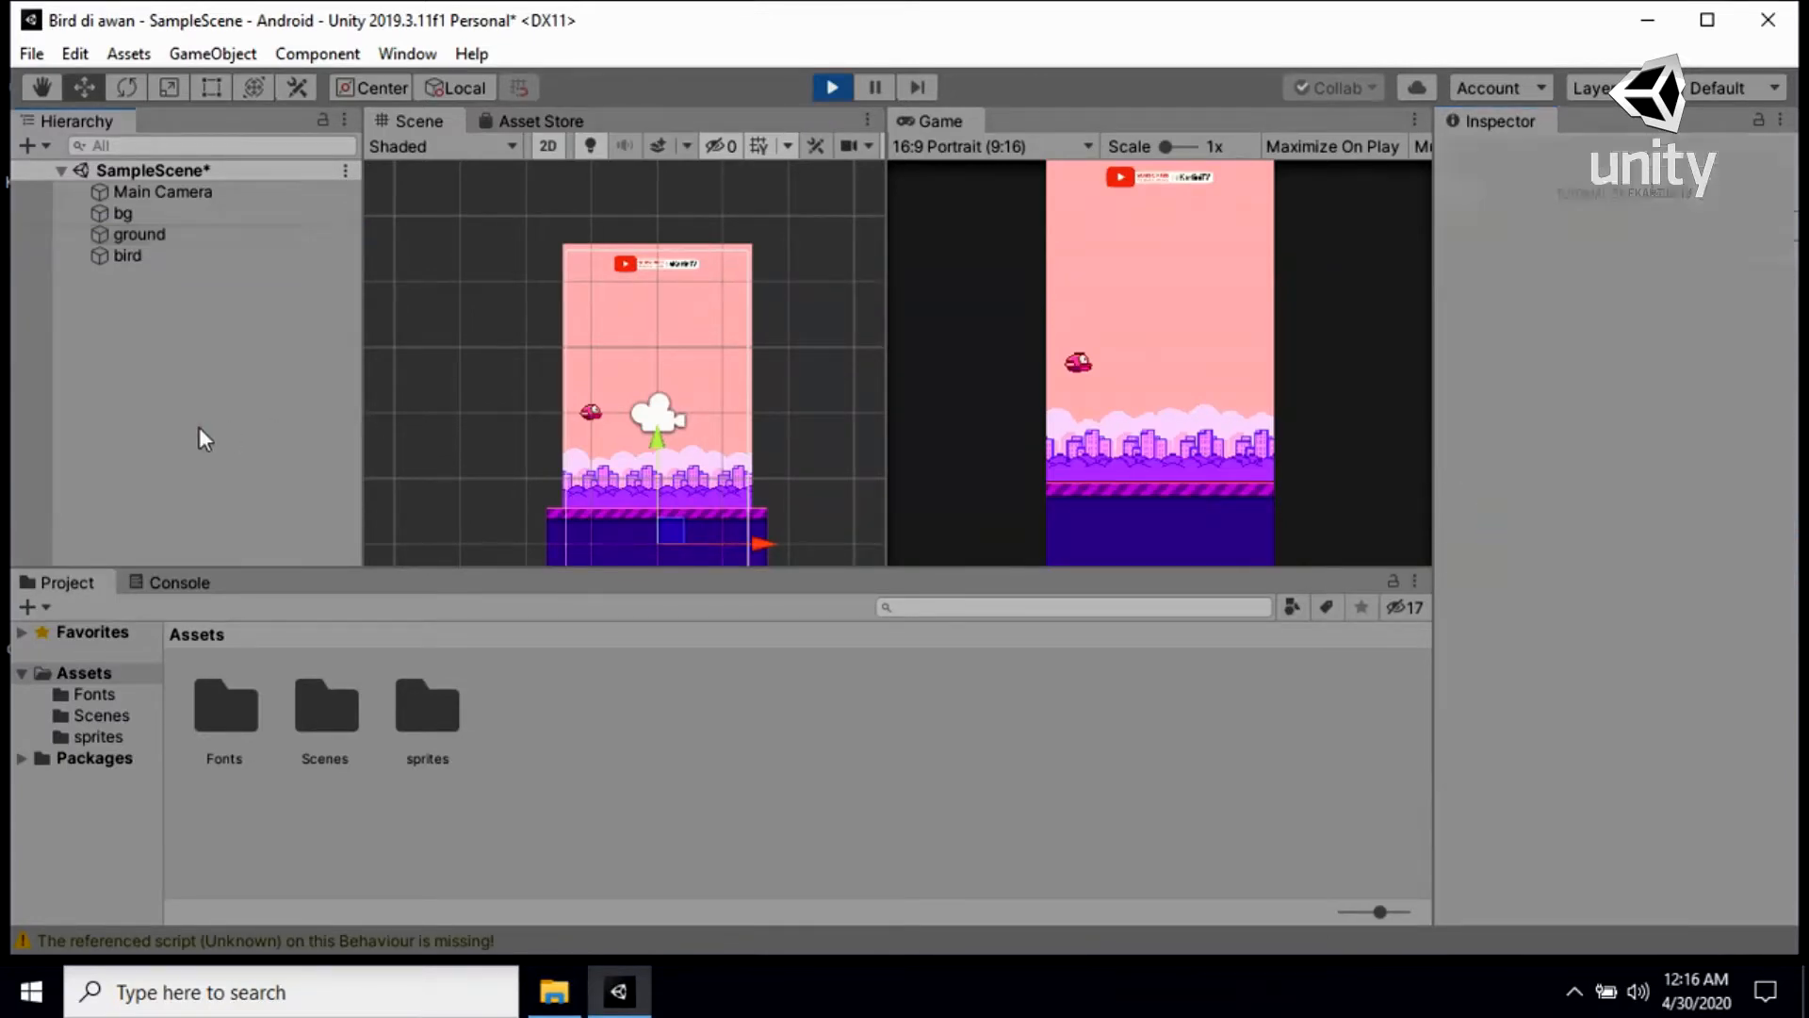
Check the Order in Layer values of the bird, ground and bg sprites
{"action": "left_click", "coordinate": [127, 255]}
{"action": "left_click", "coordinate": [155, 236]}
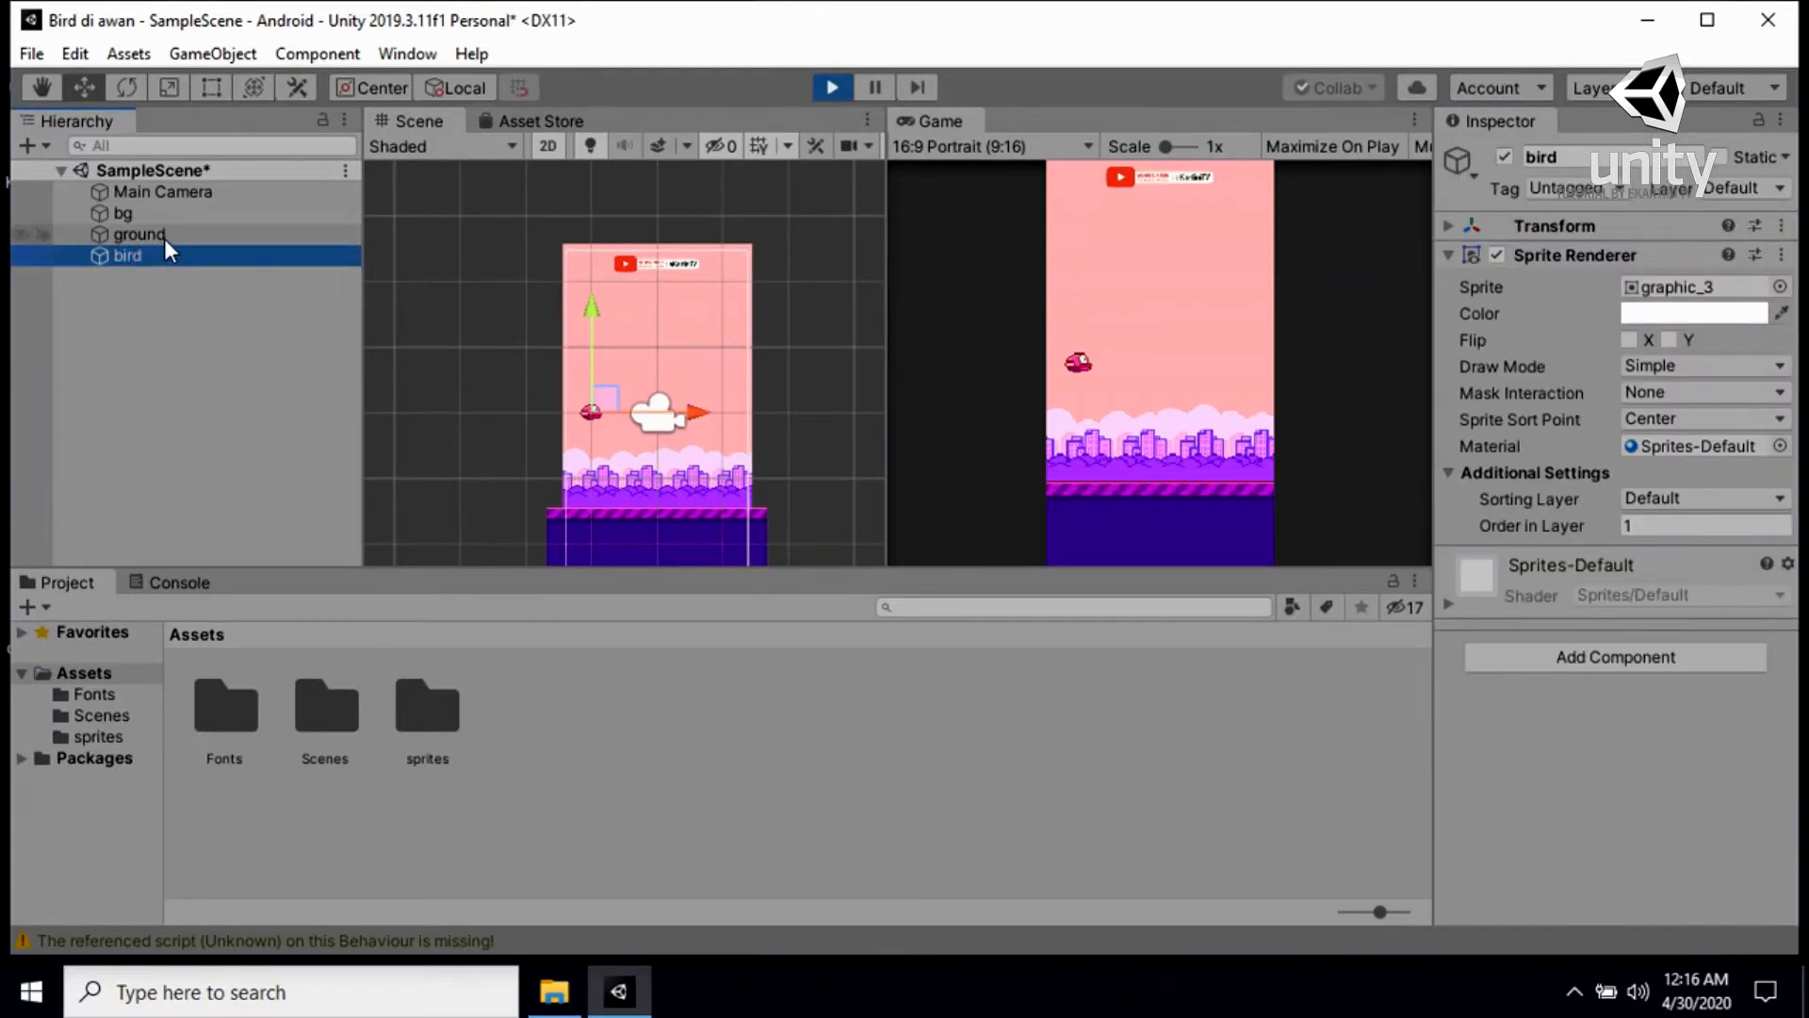
{"action": "left_click", "coordinate": [145, 209]}
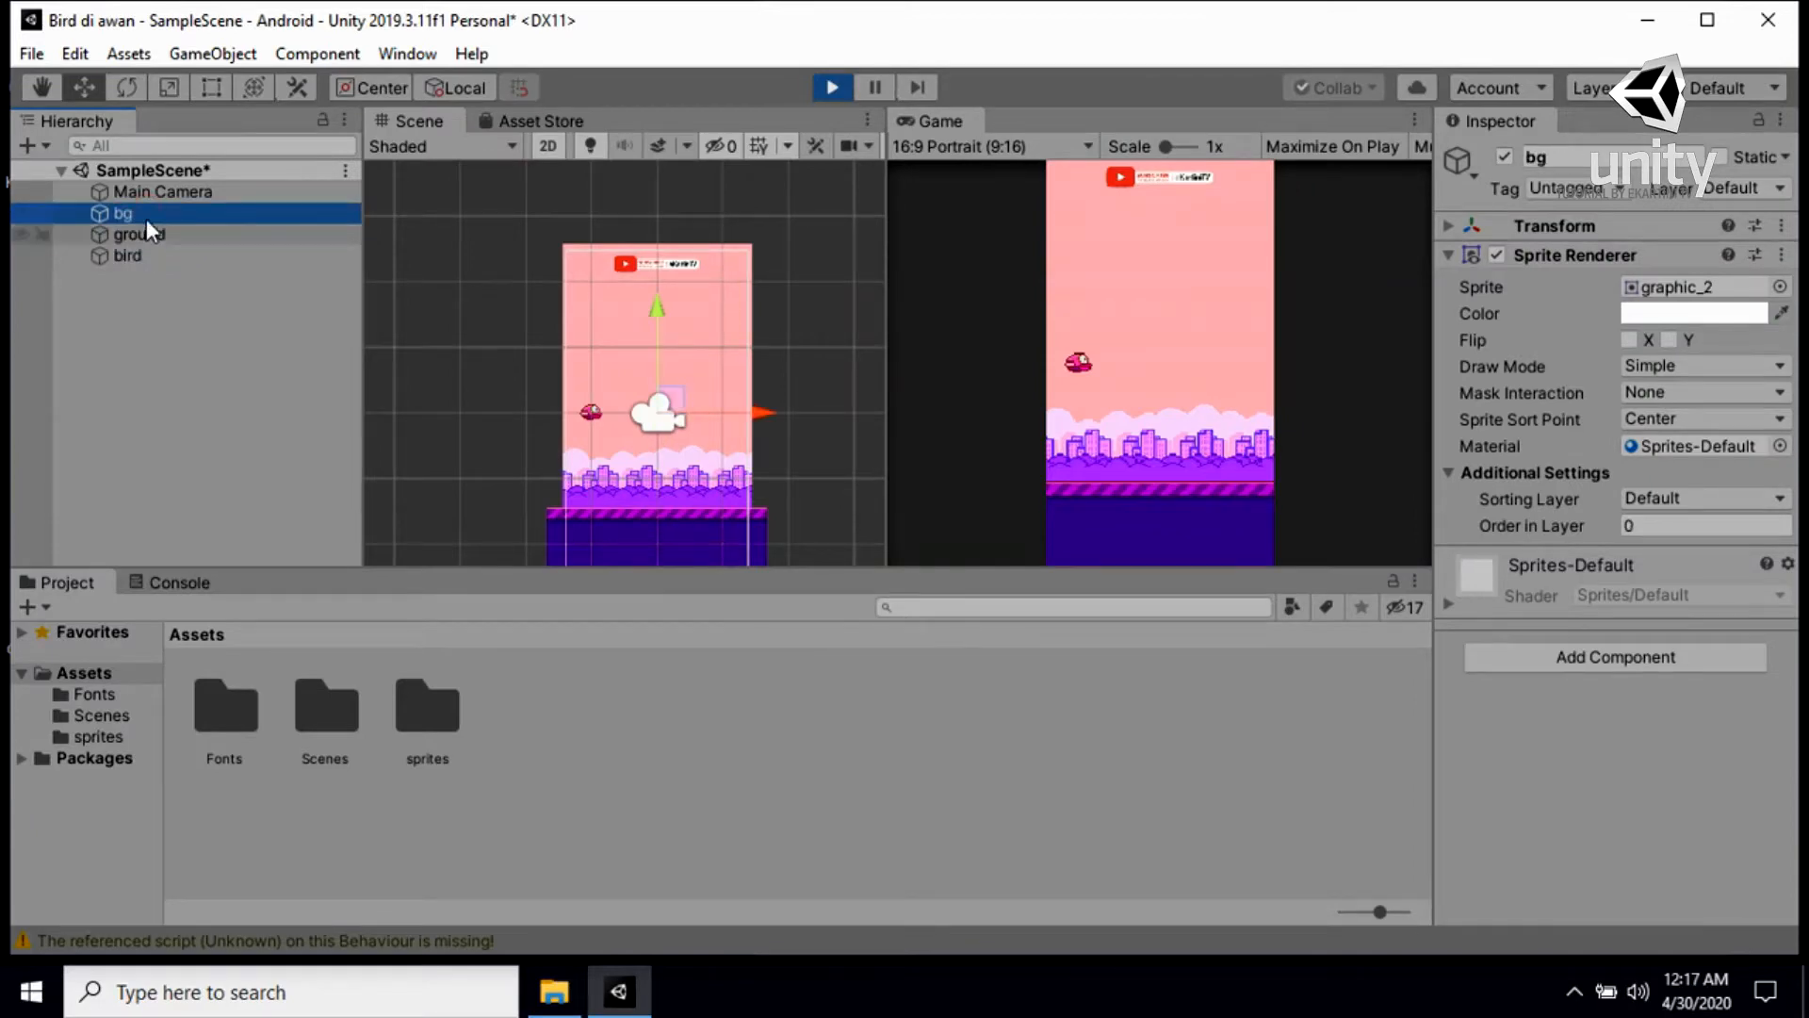
{"action": "left_click", "coordinate": [140, 256]}
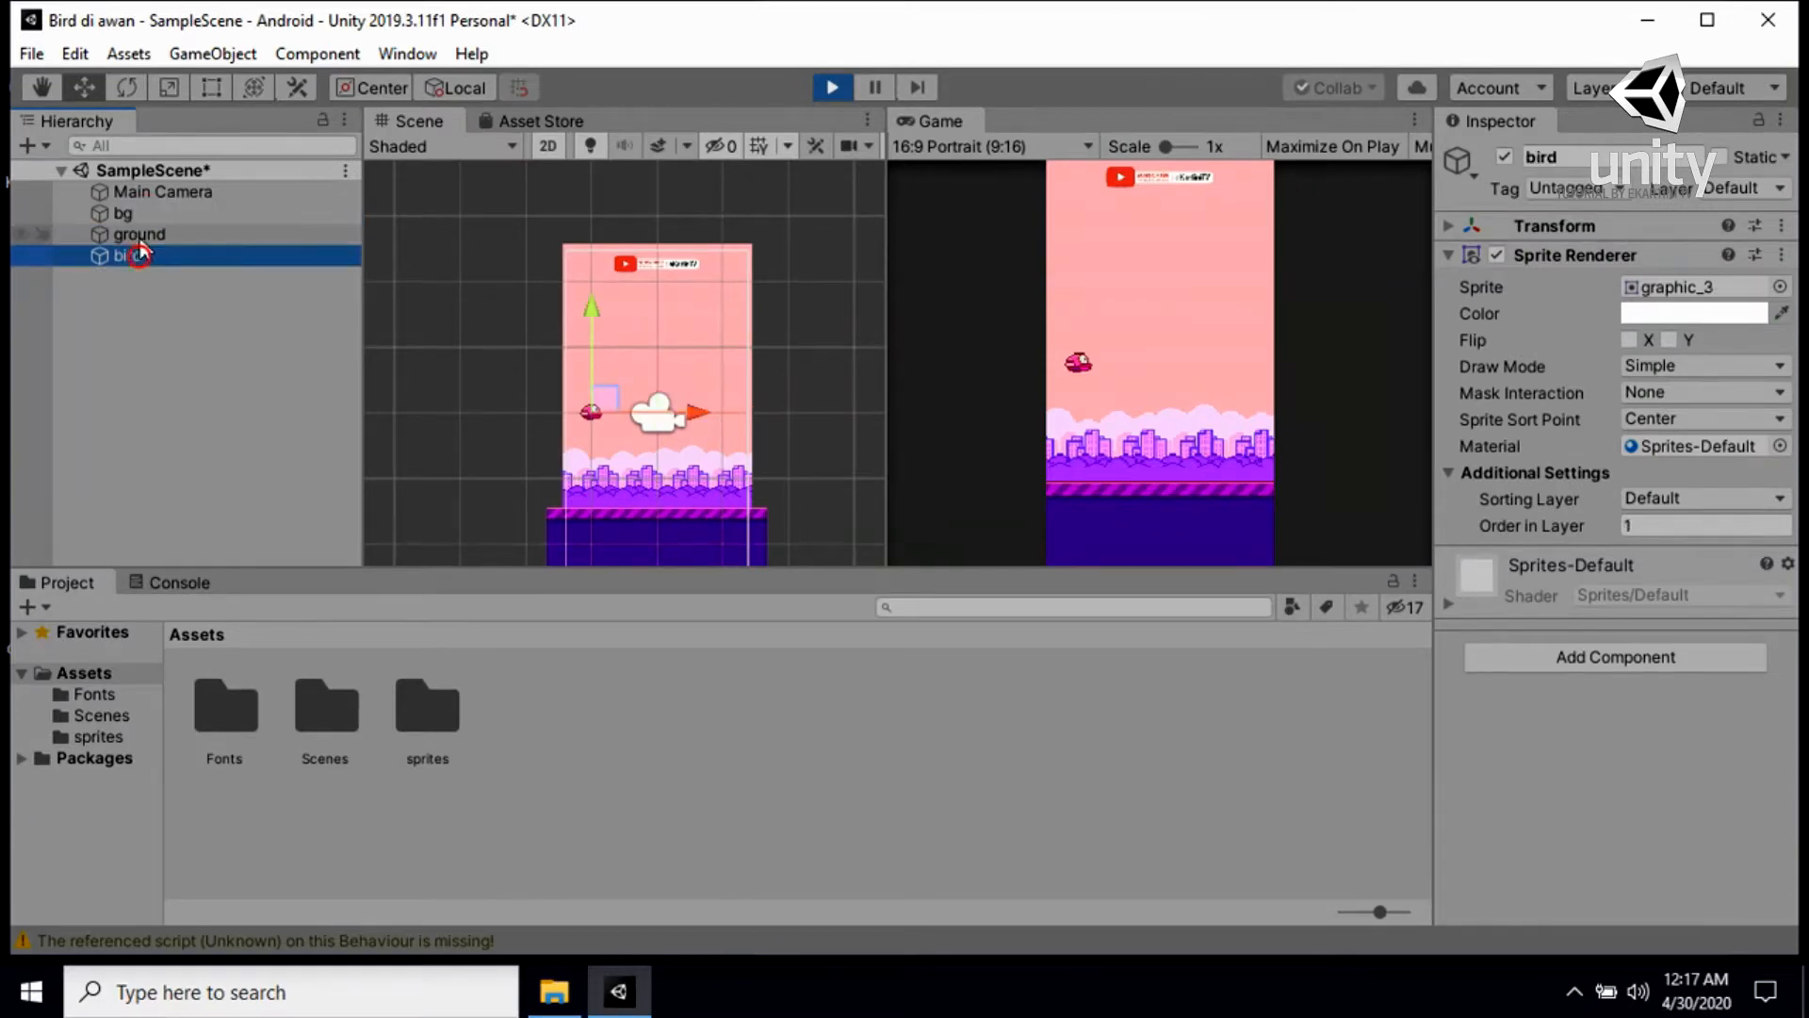
{"action": "left_click", "coordinate": [139, 236]}
{"action": "left_click", "coordinate": [192, 341]}
{"action": "left_click", "coordinate": [193, 339]}
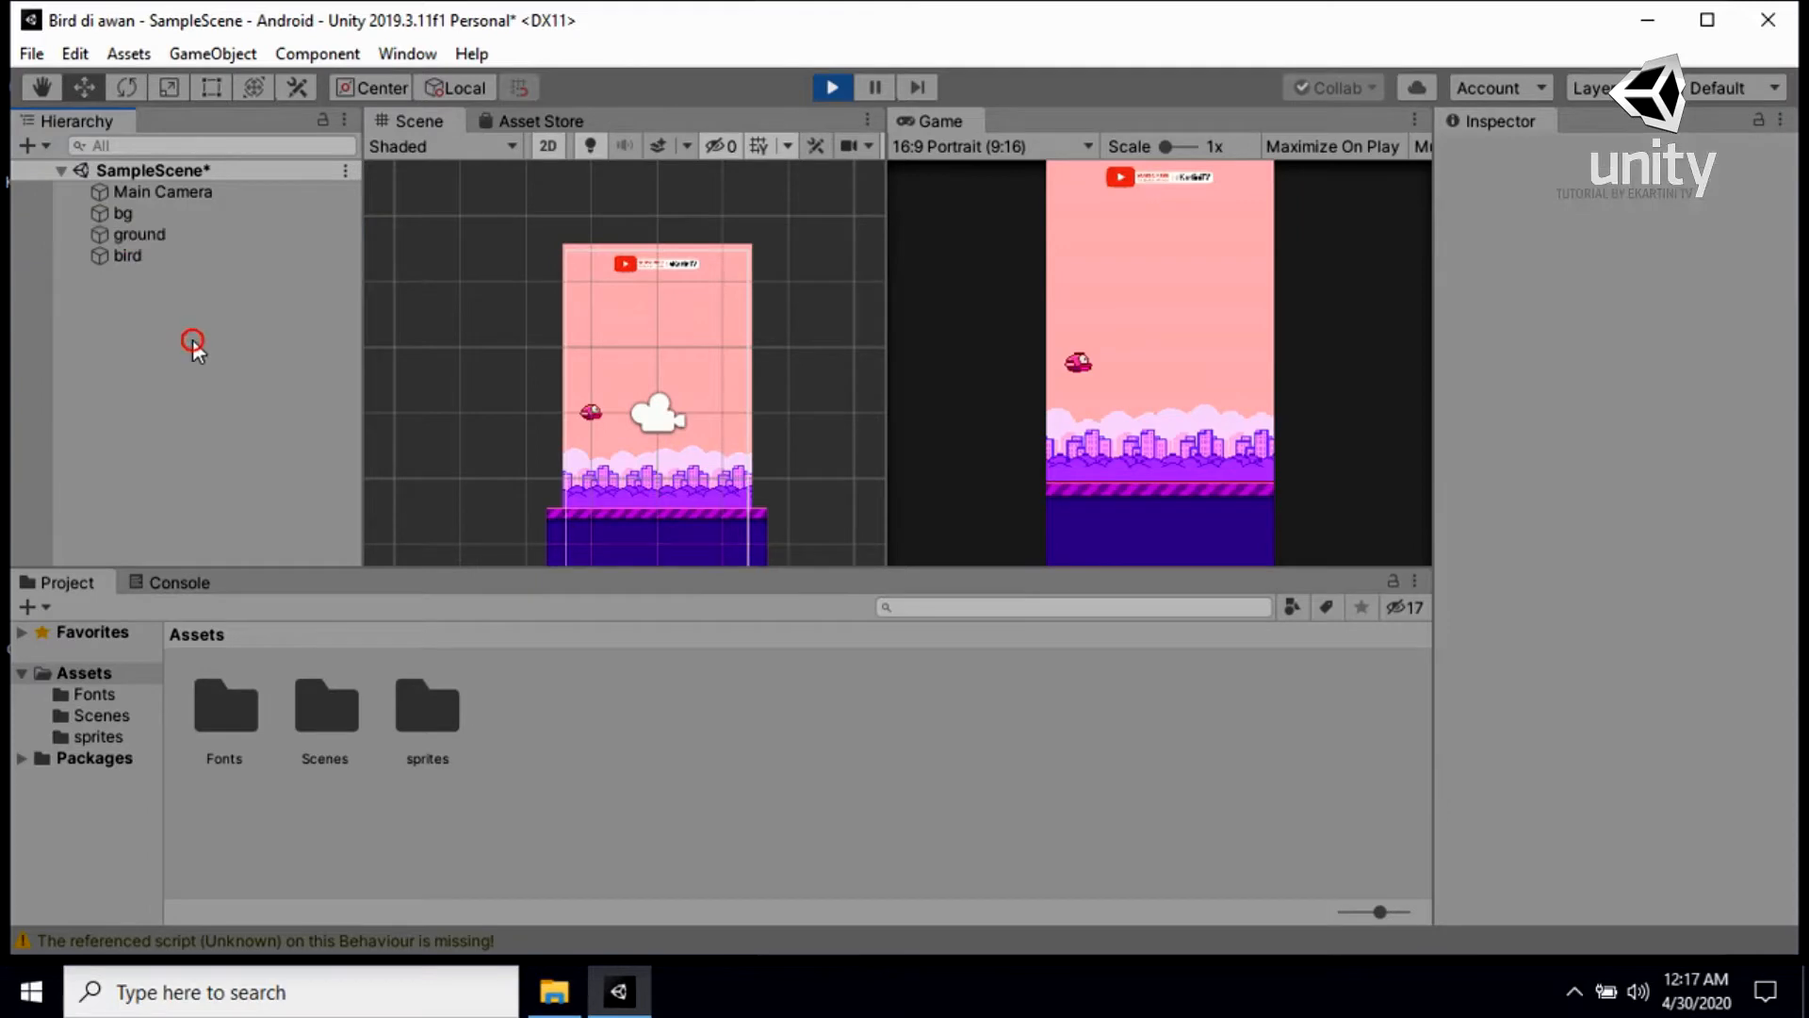
{"action": "scroll", "coordinate": [743, 383], "scroll_direction": "up", "scroll_amount": 3}
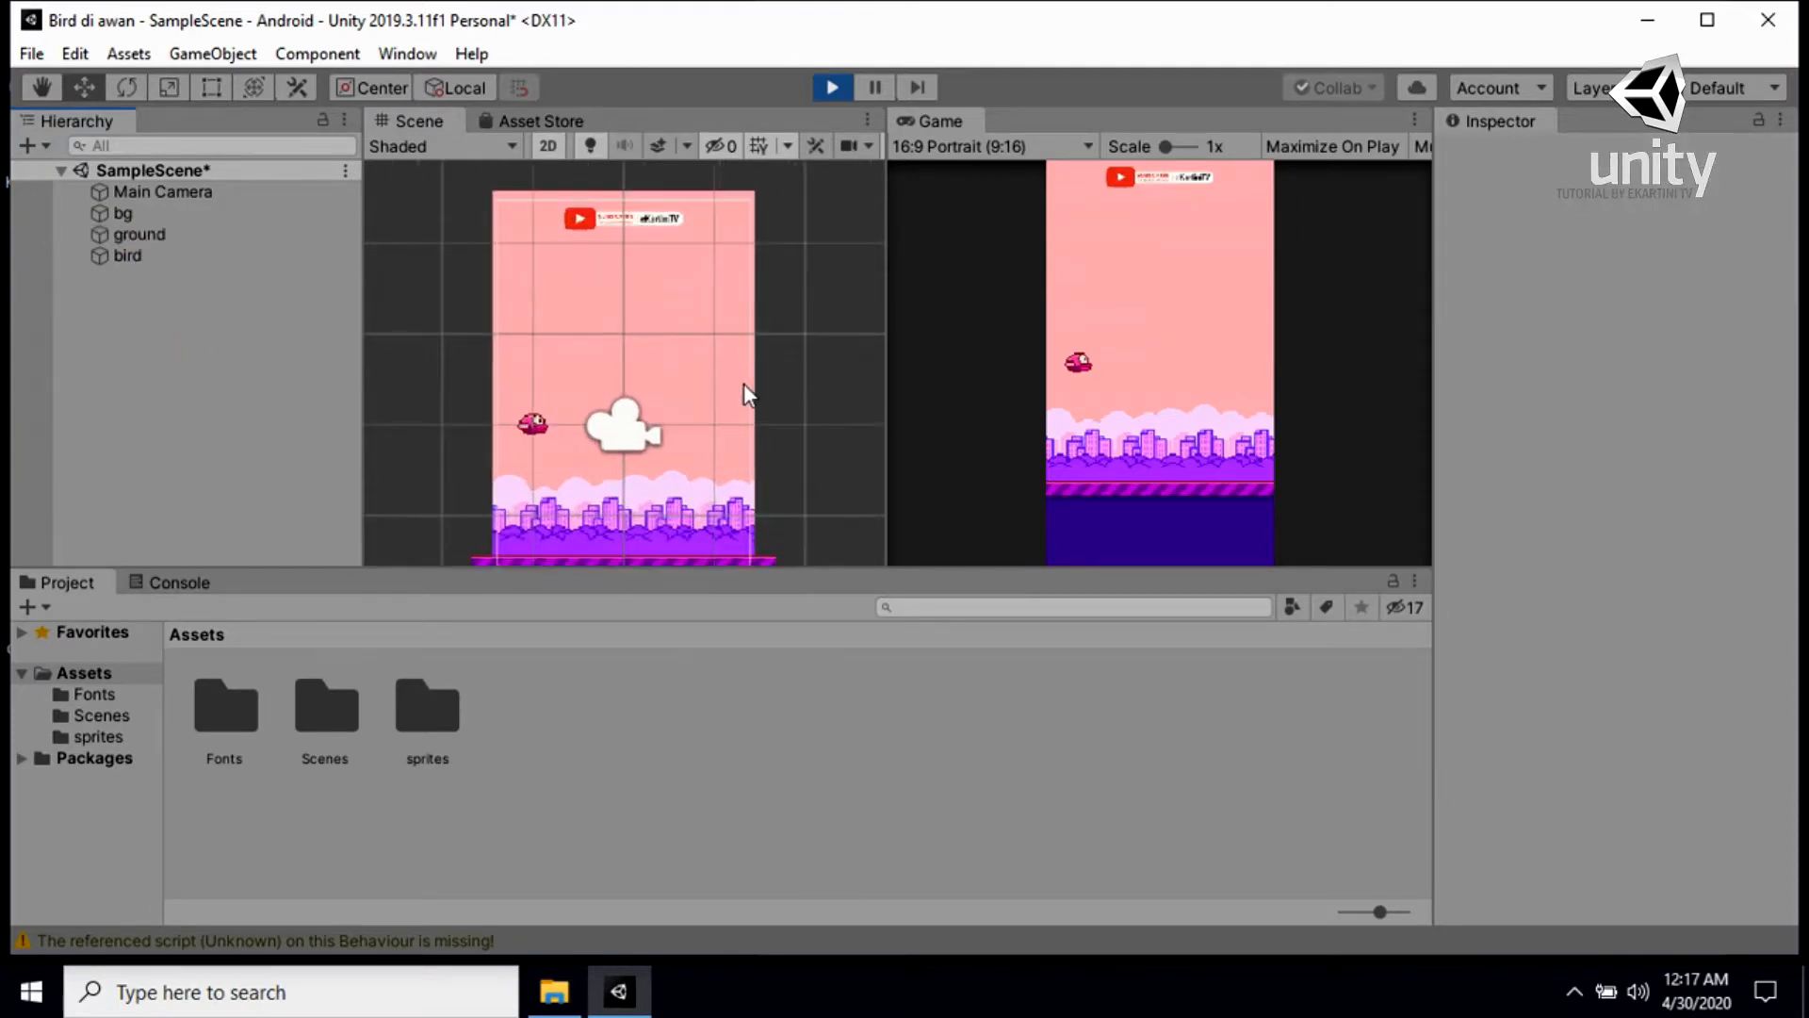
{"action": "key", "text": "q"}
{"action": "left_click_drag", "start_coordinate": [760, 295], "coordinate": [888, 257]}
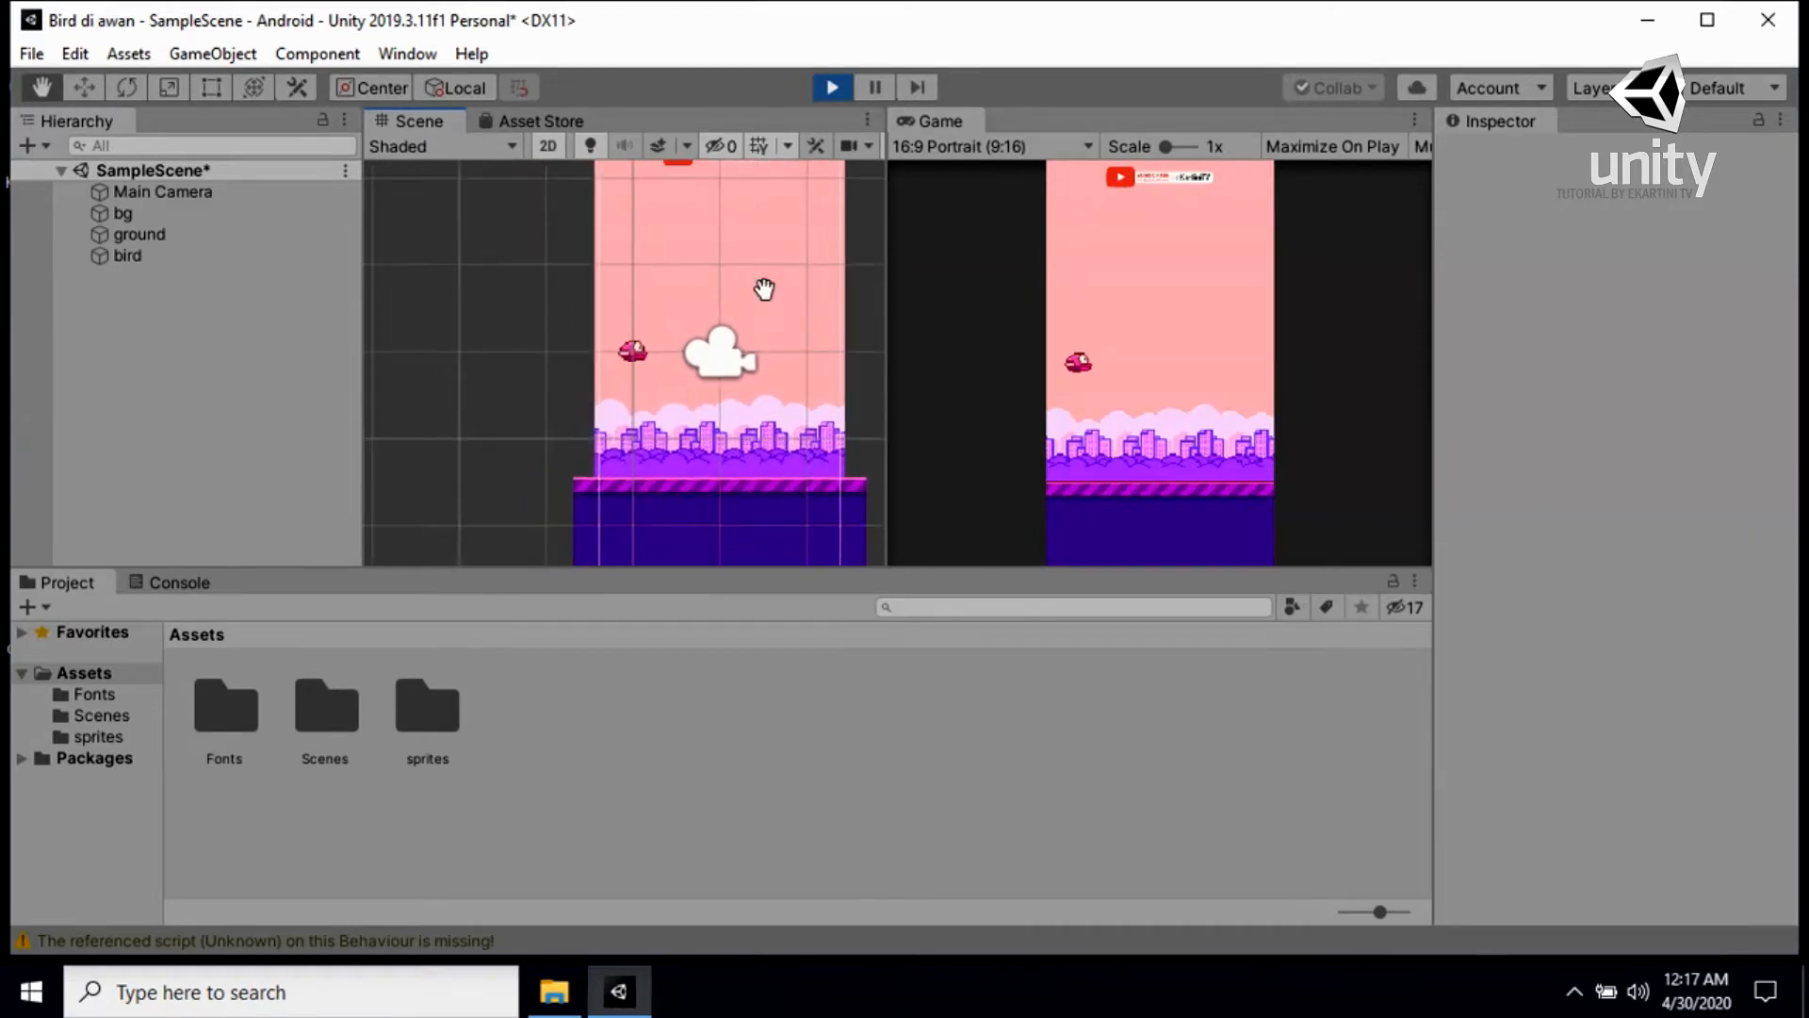
{"action": "left_click_drag", "start_coordinate": [723, 298], "coordinate": [626, 336]}
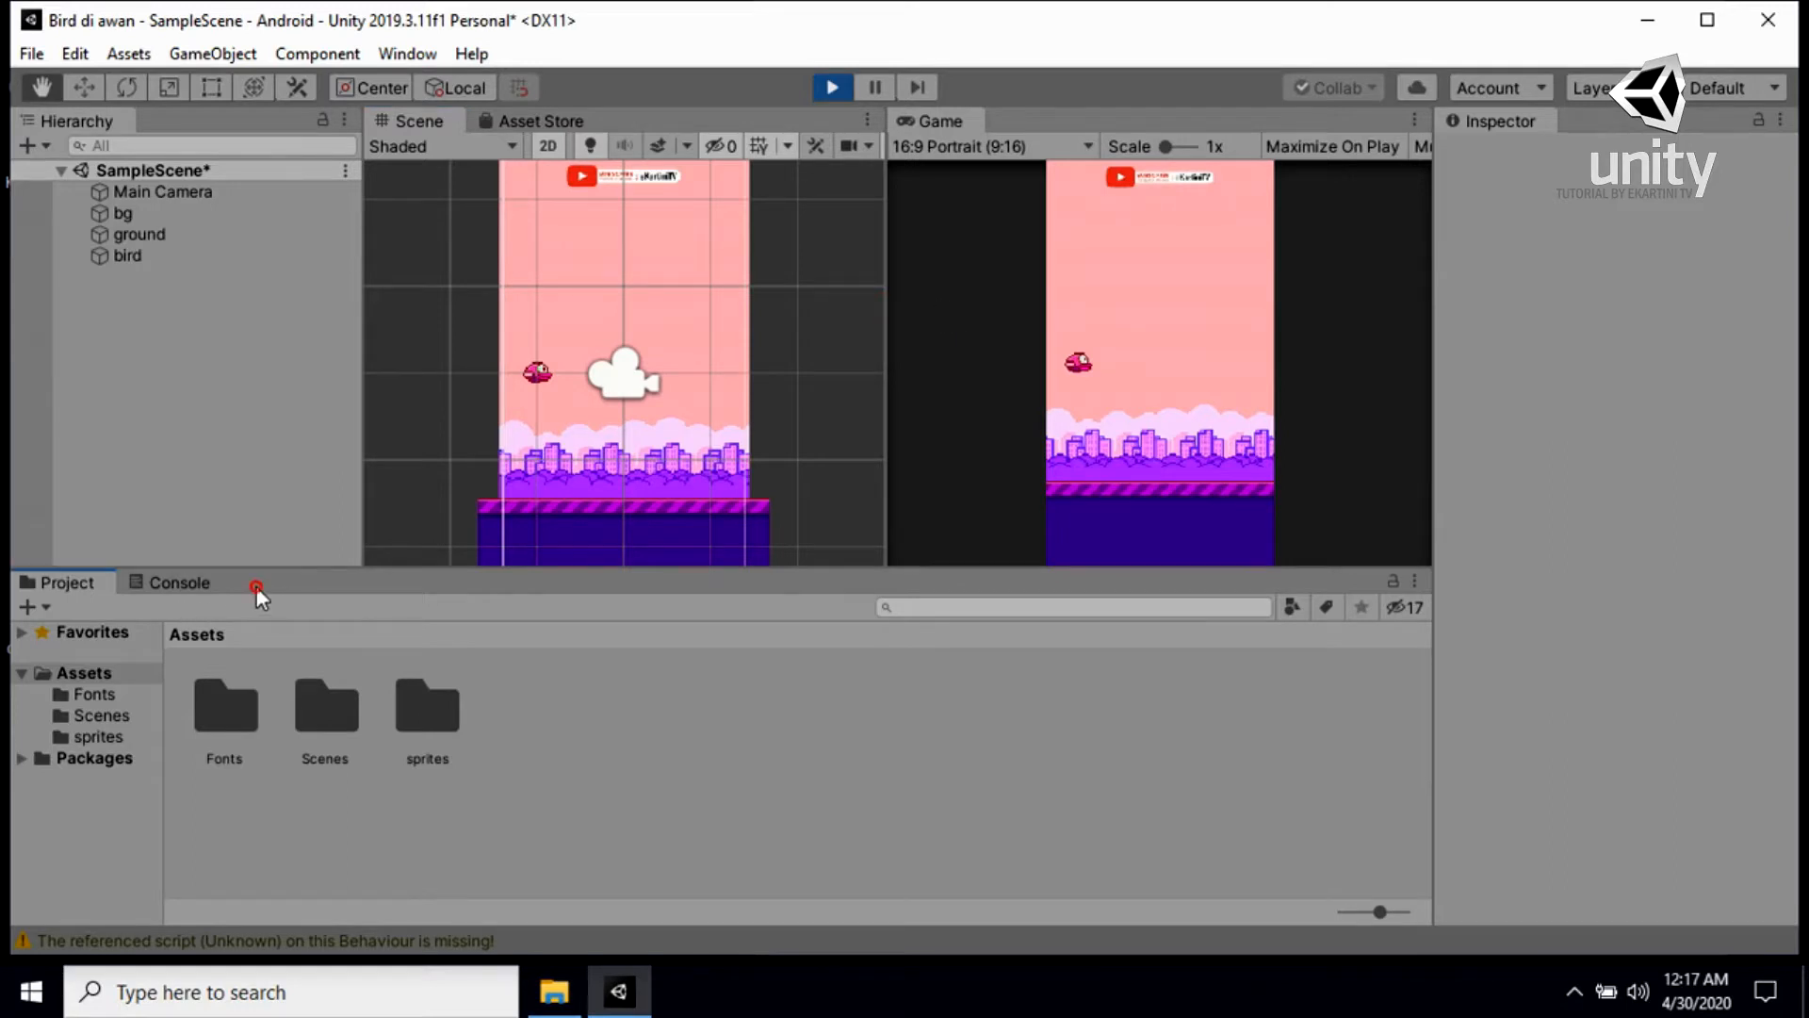
{"action": "left_click", "coordinate": [173, 584]}
{"action": "left_click", "coordinate": [76, 582]}
{"action": "scroll", "coordinate": [601, 382], "scroll_direction": "down", "scroll_amount": 1}
{"action": "scroll", "coordinate": [602, 381], "scroll_direction": "up", "scroll_amount": 2}
Open the Animation window for the bird object and dock it beside the Project and Console windows
{"action": "left_click", "coordinate": [127, 258]}
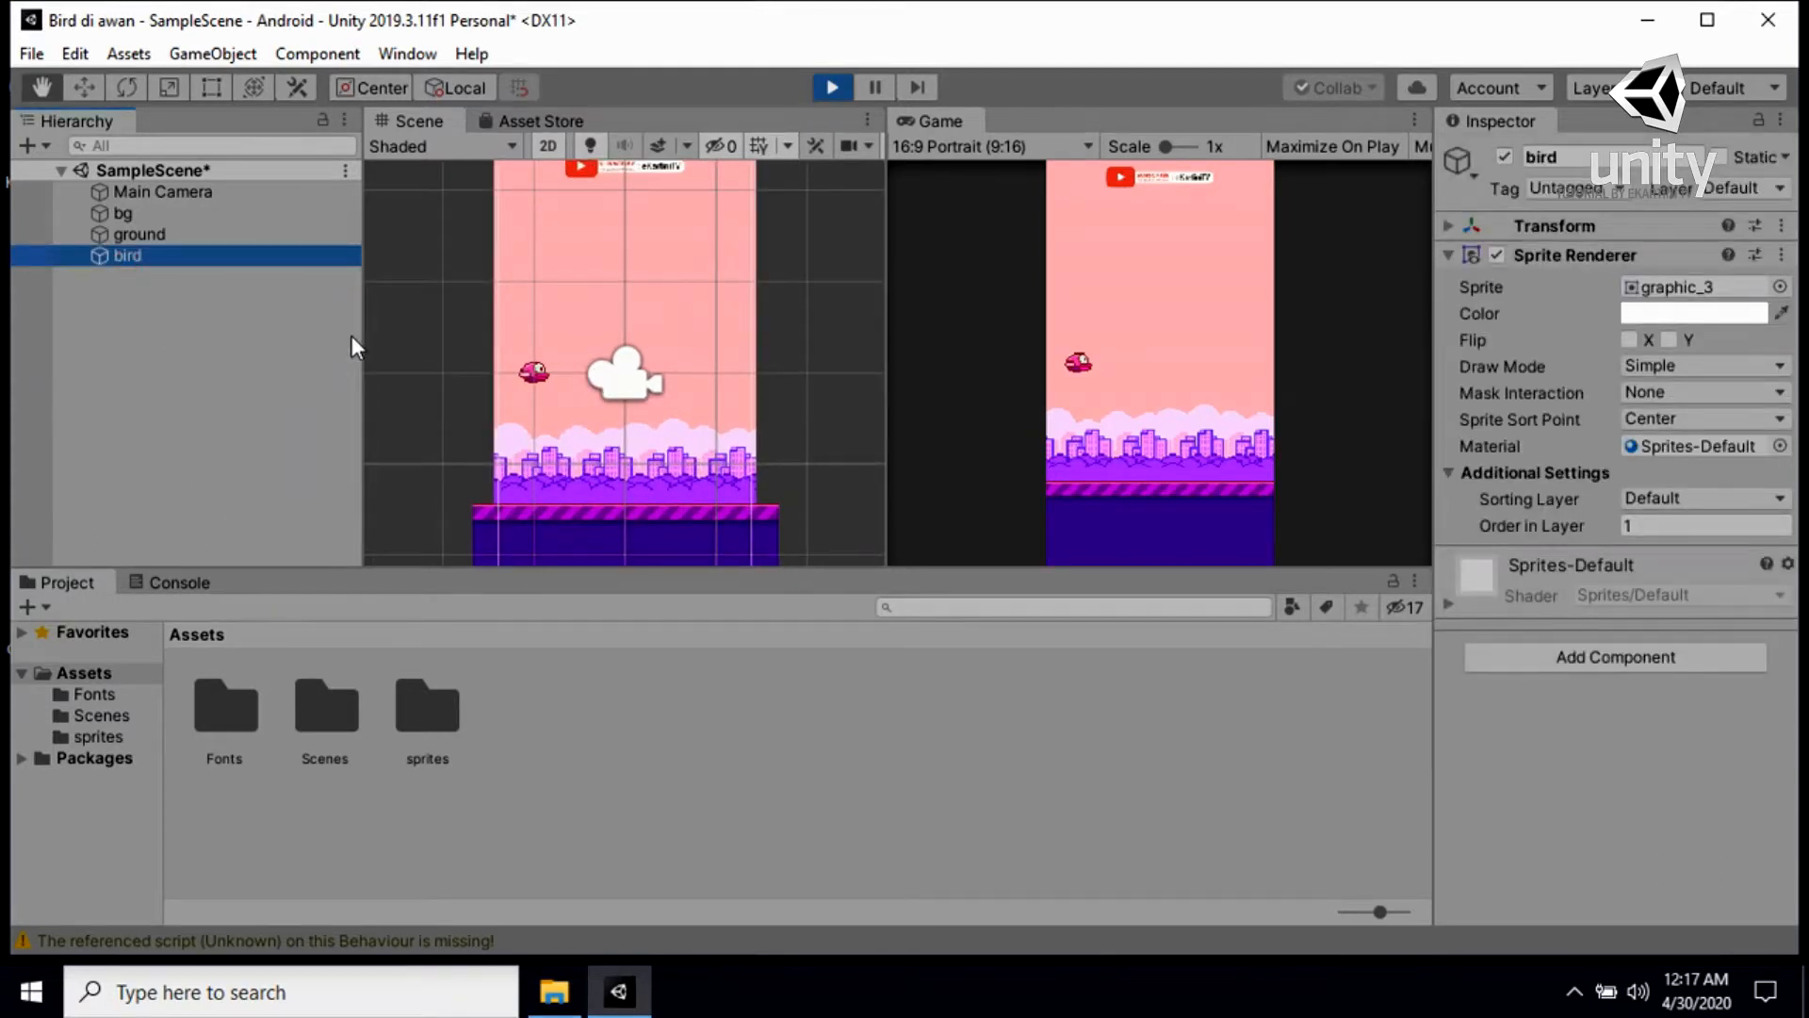
{"action": "left_click", "coordinate": [416, 58]}
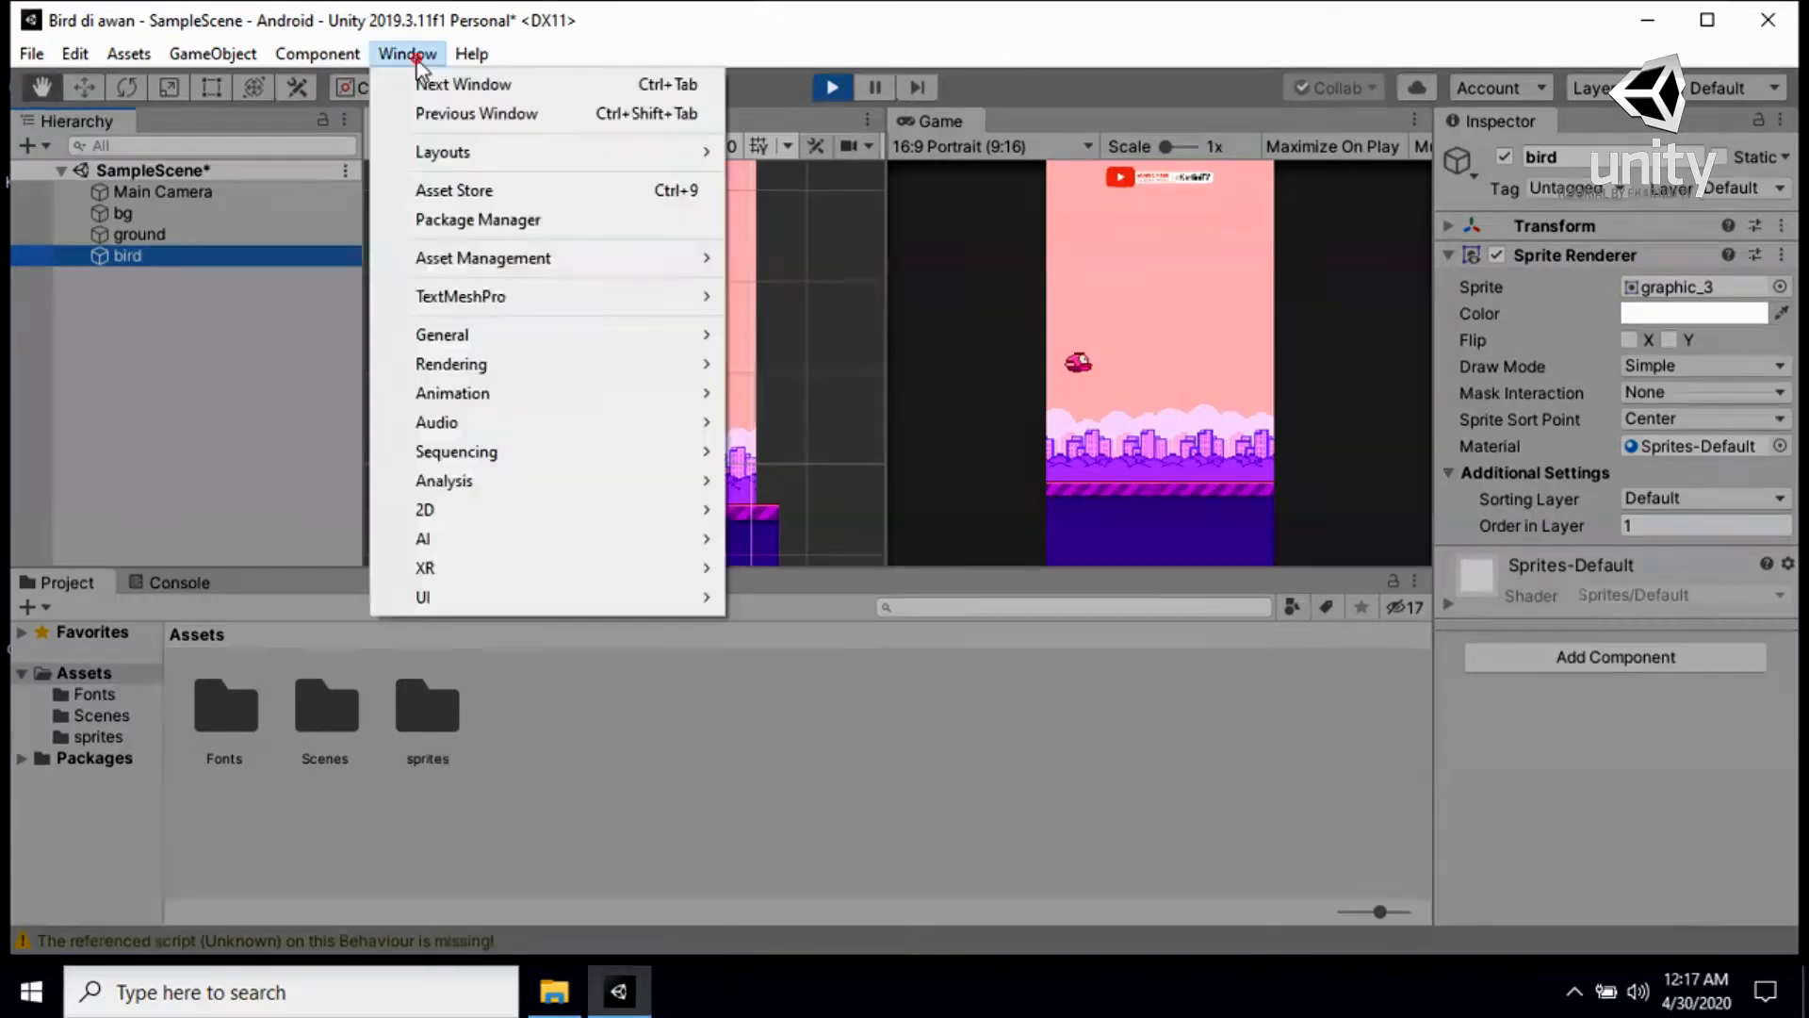
{"action": "mouse_move", "coordinate": [516, 392]}
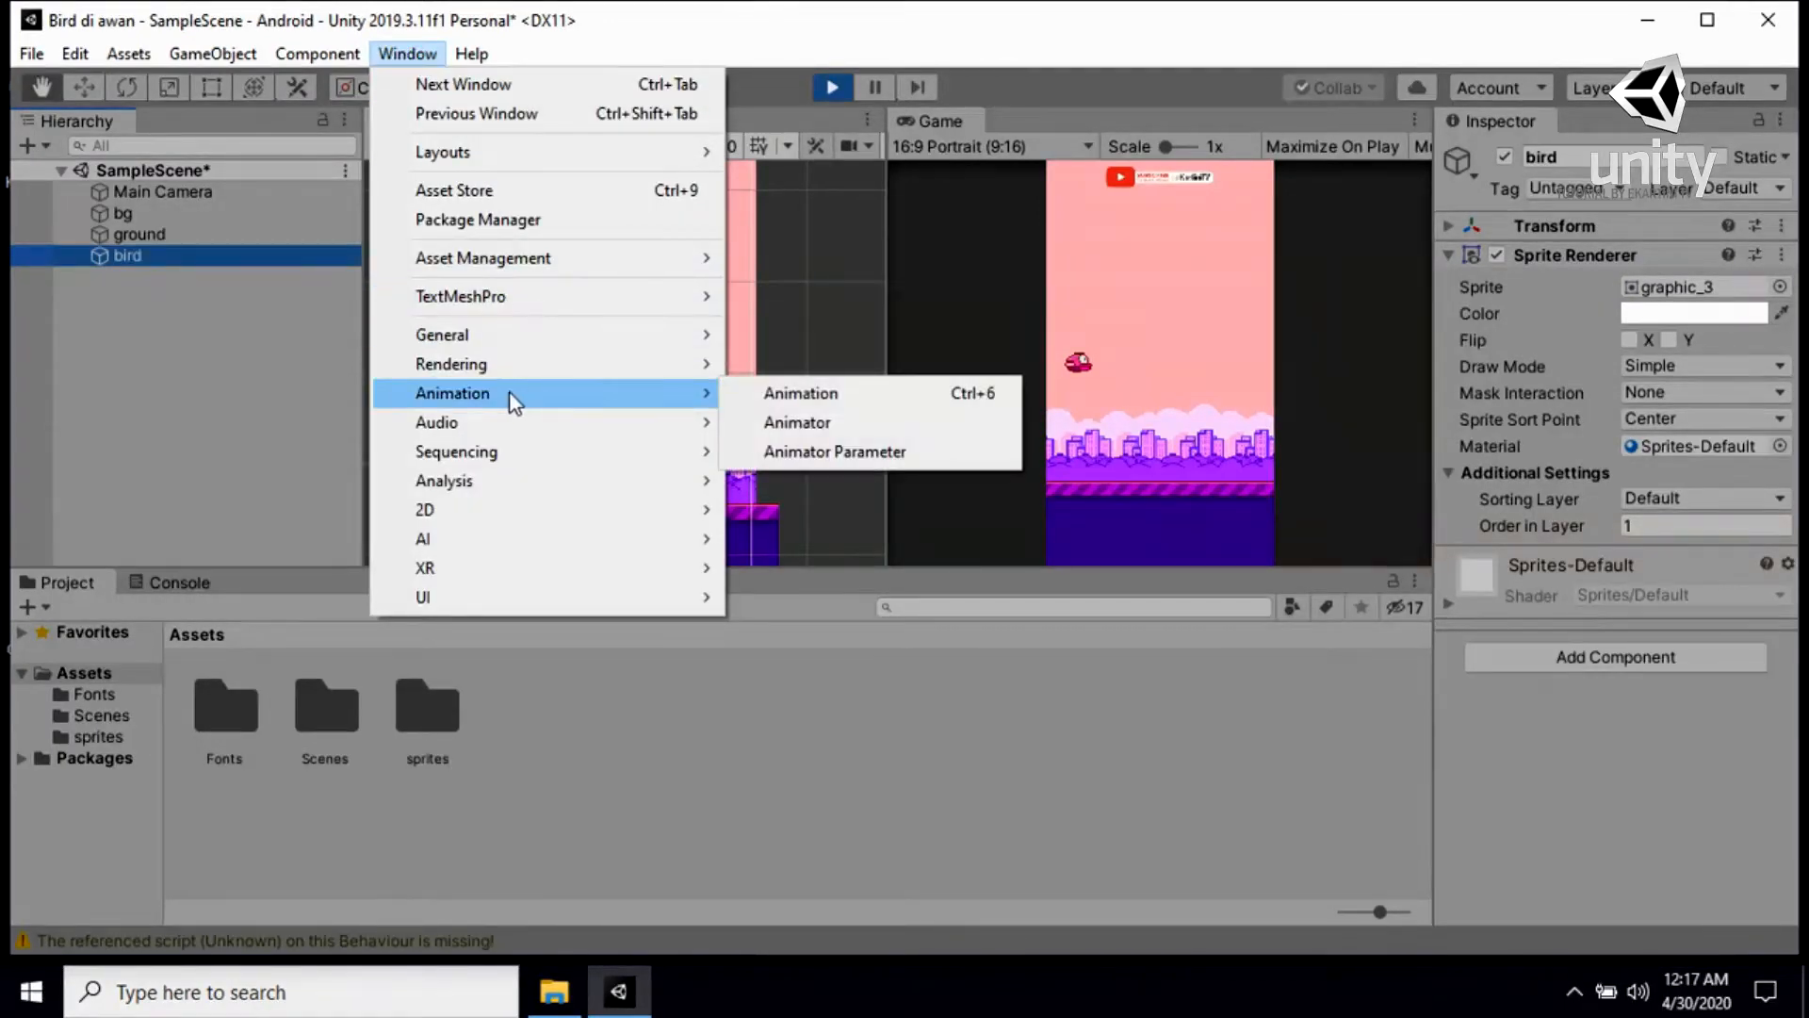
{"action": "left_click", "coordinate": [820, 401]}
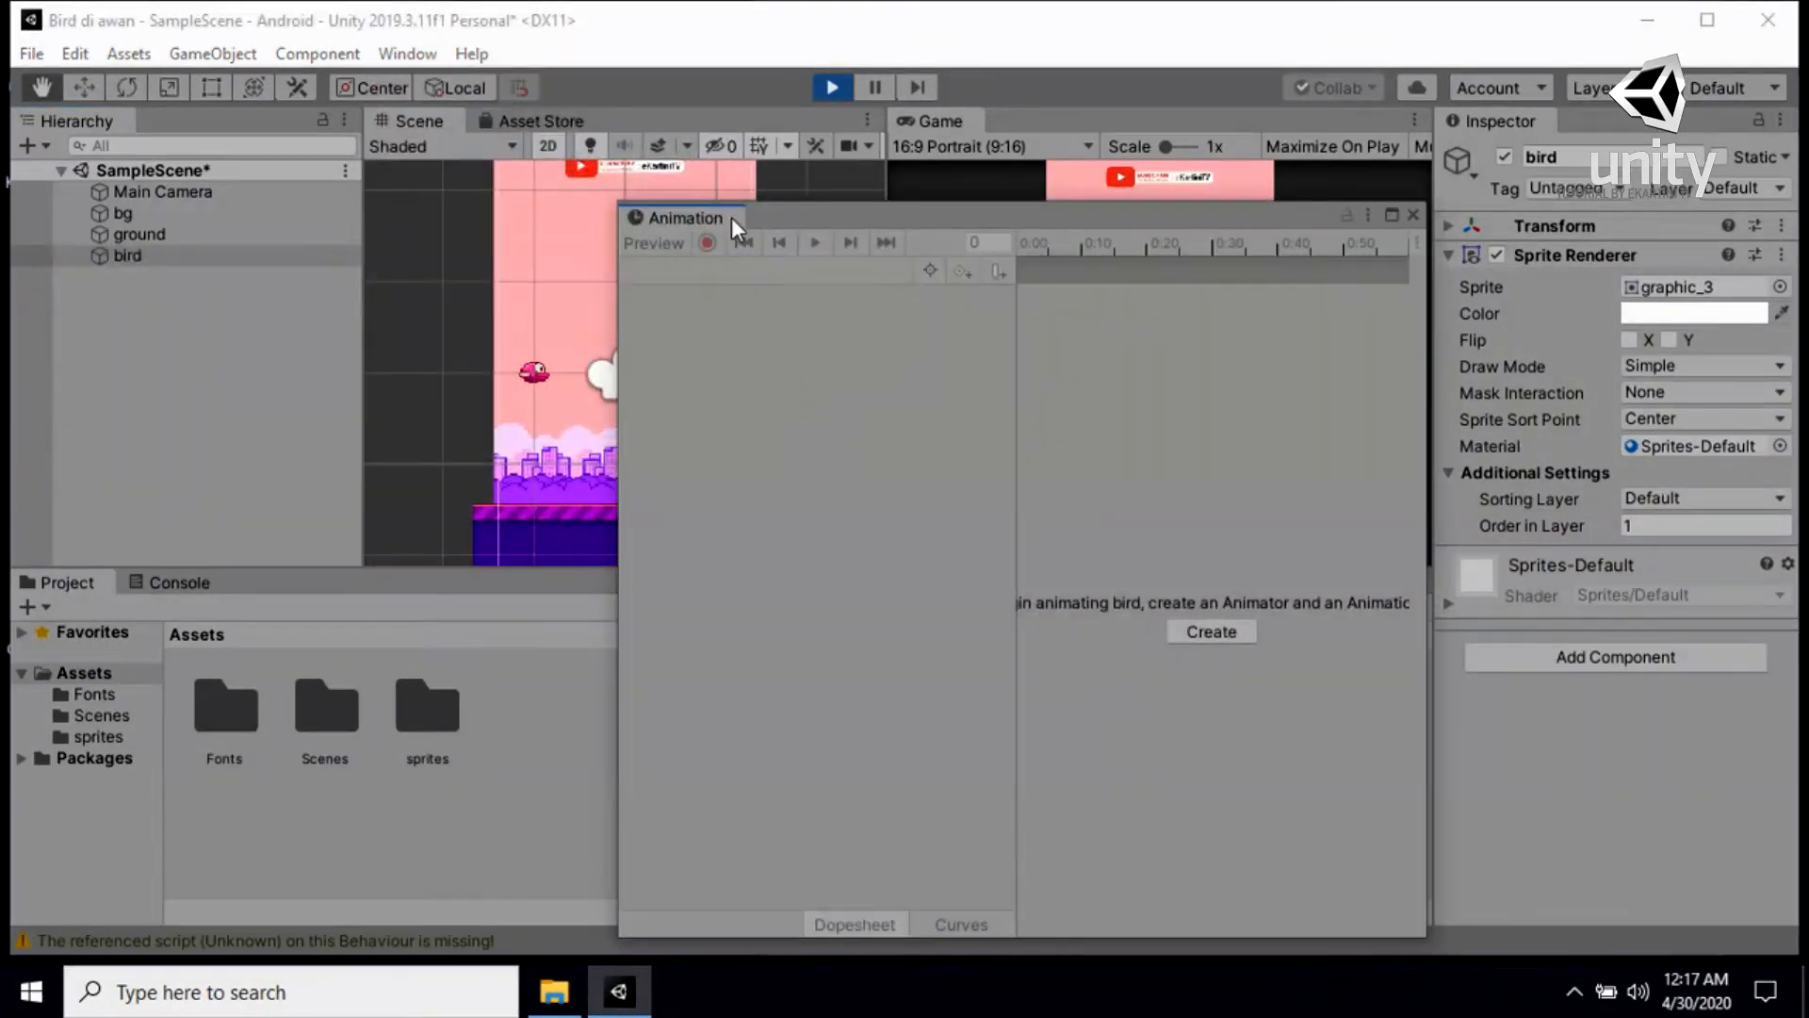
{"action": "left_click_drag", "start_coordinate": [693, 218], "coordinate": [275, 590]}
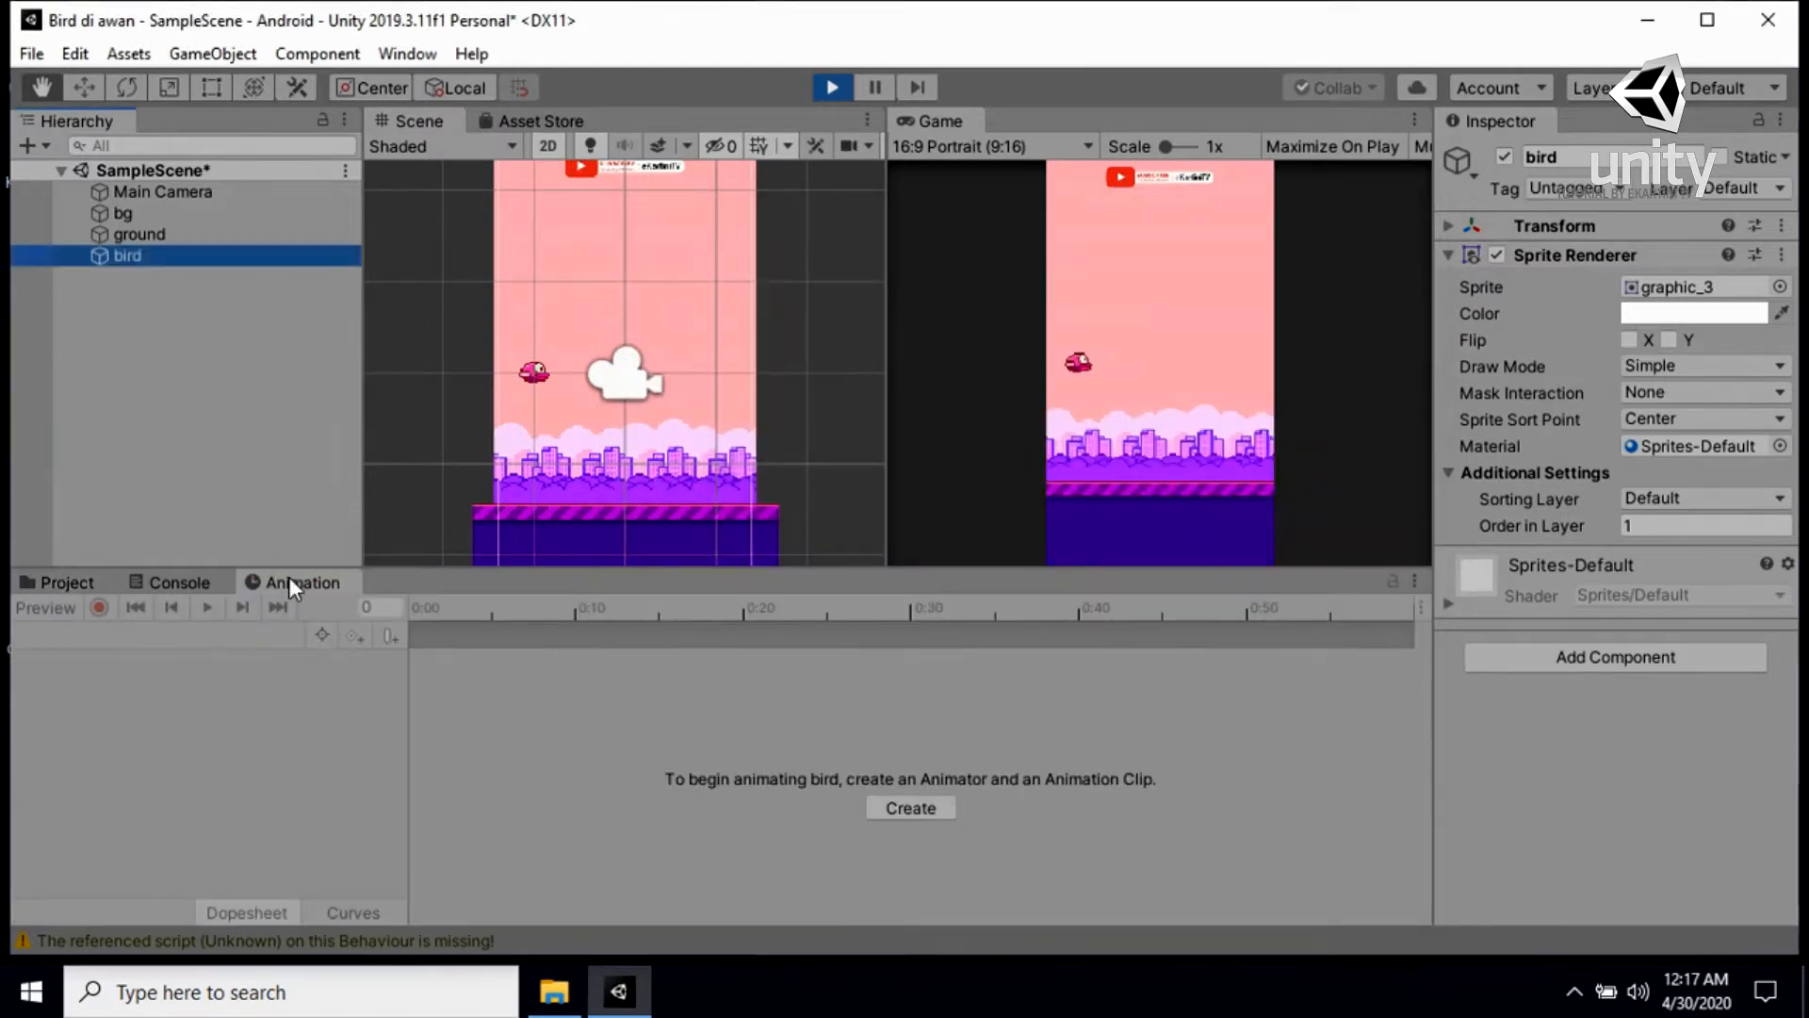
{"action": "left_click", "coordinate": [64, 584]}
{"action": "left_click", "coordinate": [273, 584]}
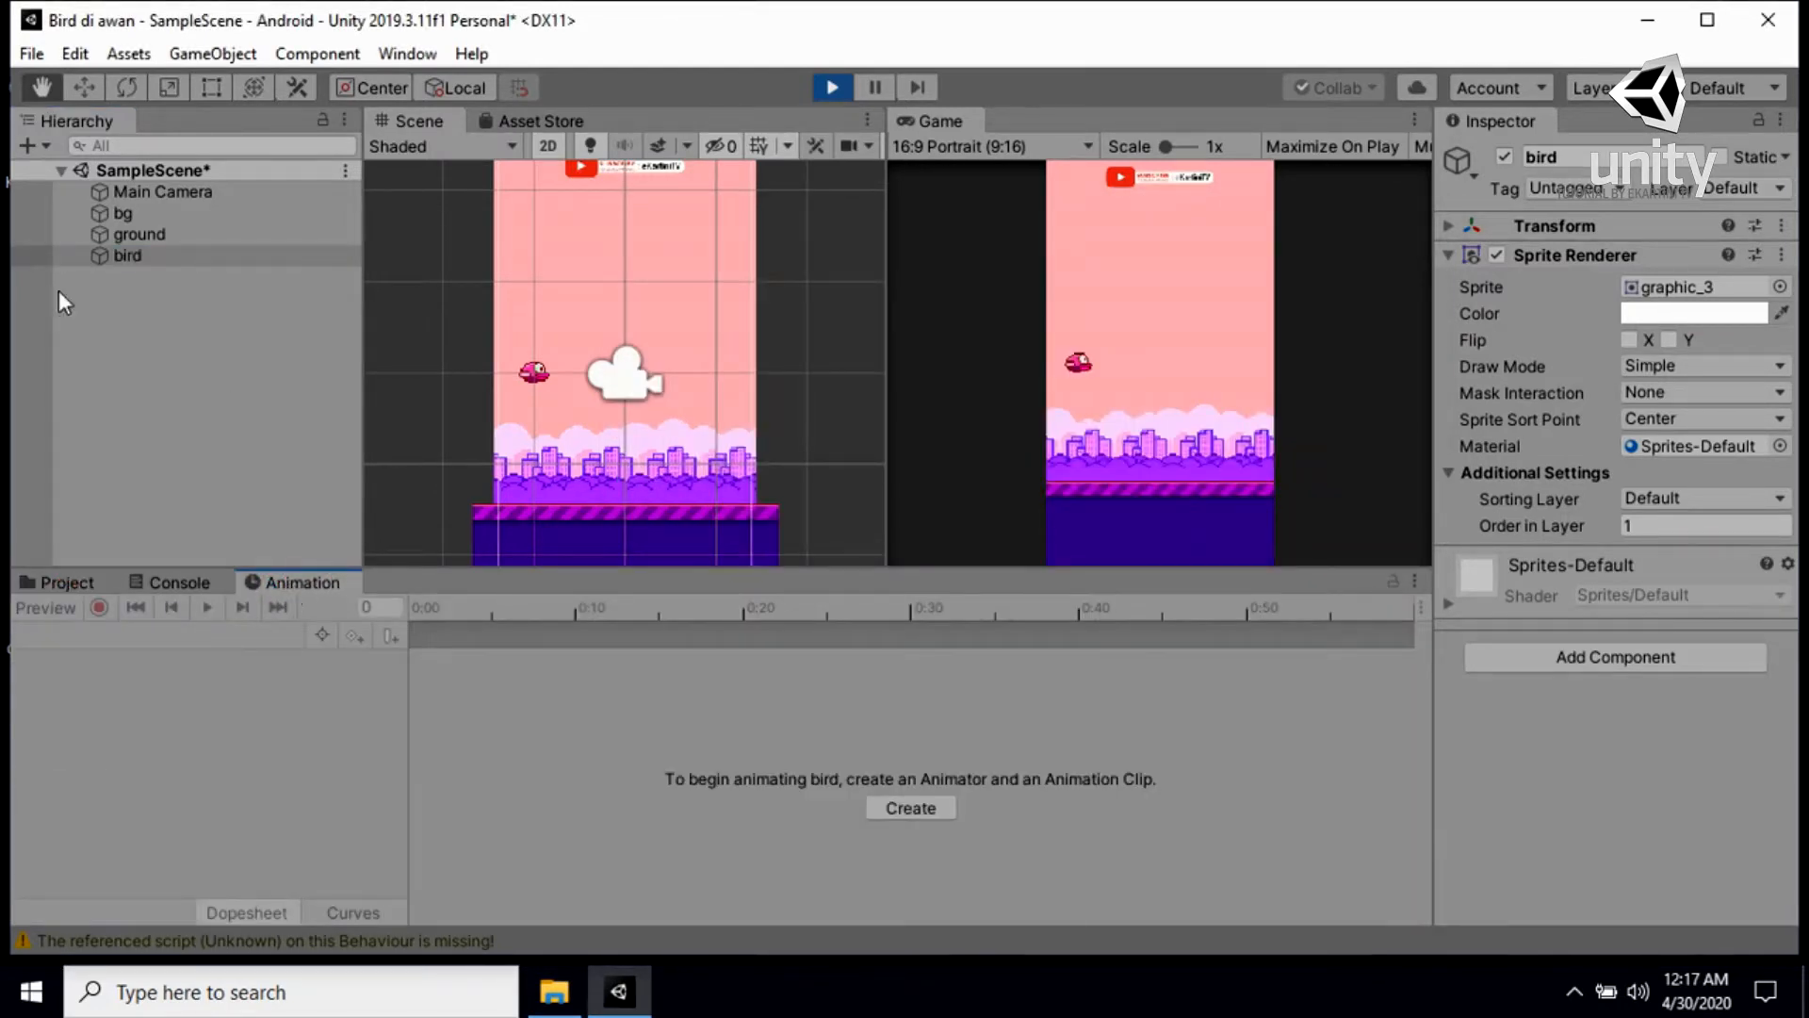
Start a new animation clip for the bird and create a folder named Animations inside Assets for it
{"action": "left_click", "coordinate": [117, 253]}
{"action": "left_click", "coordinate": [292, 581]}
{"action": "left_click", "coordinate": [926, 810]}
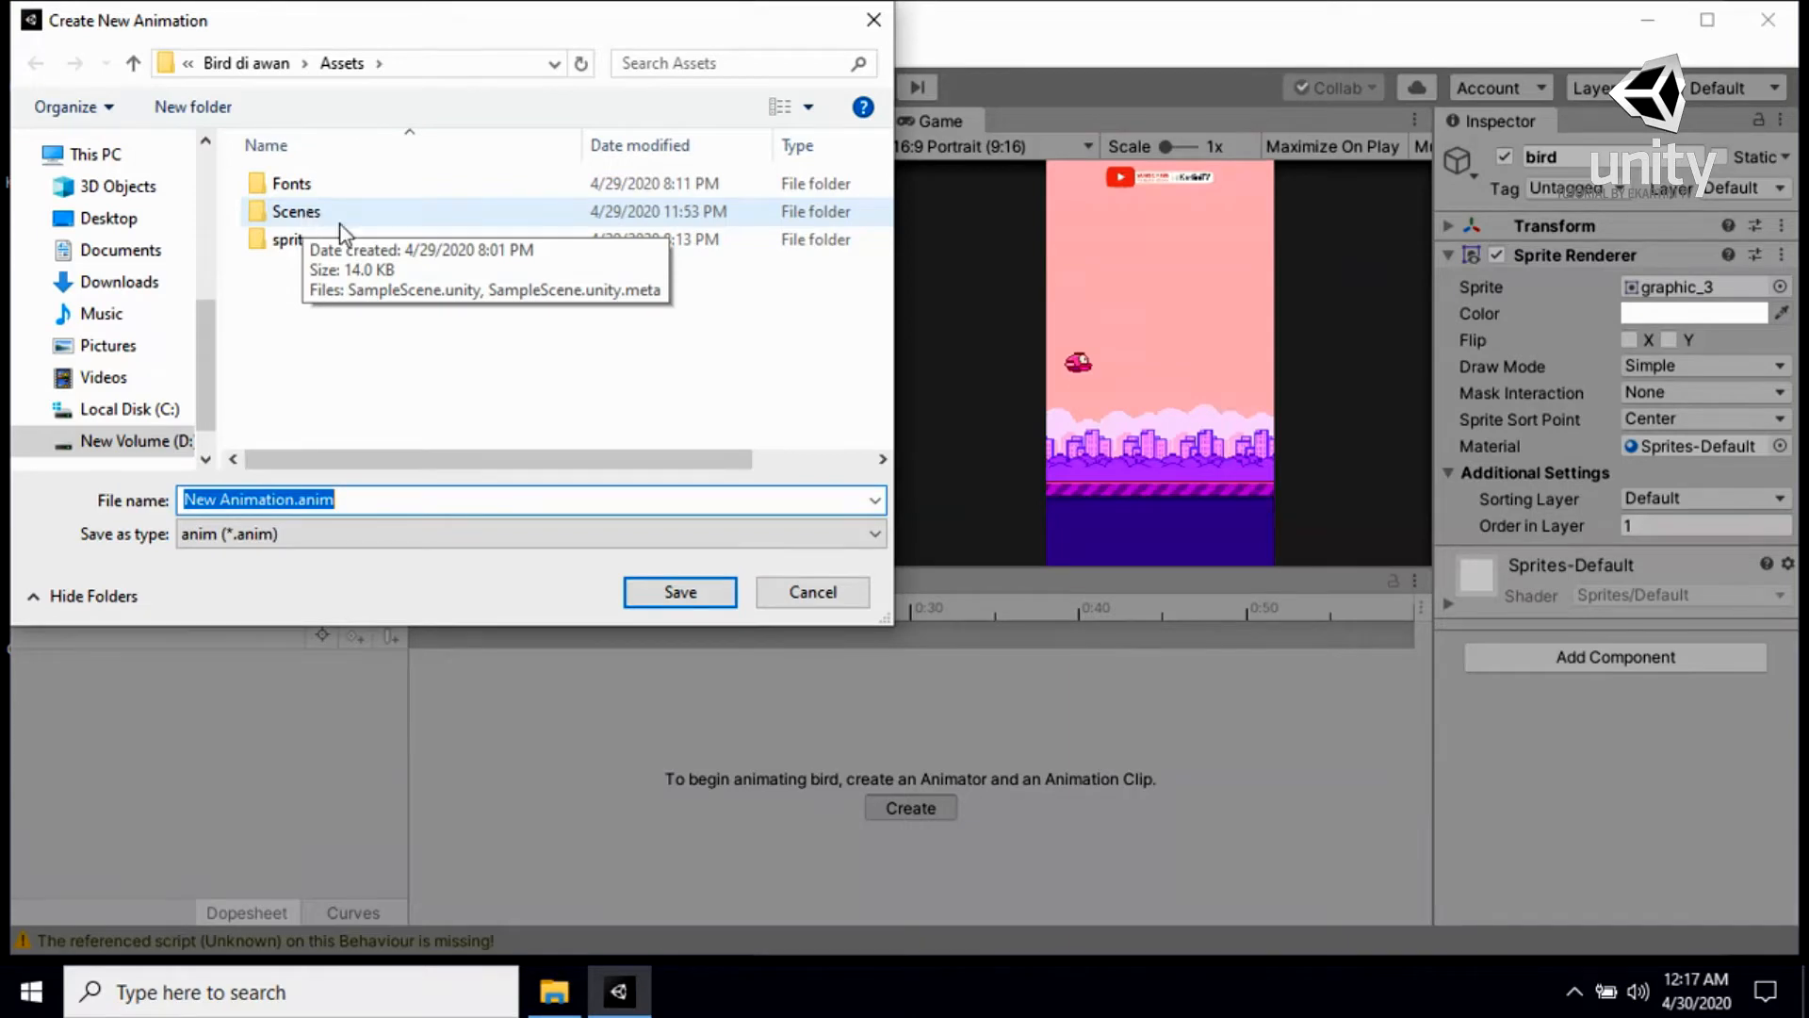
{"action": "left_click", "coordinate": [210, 112]}
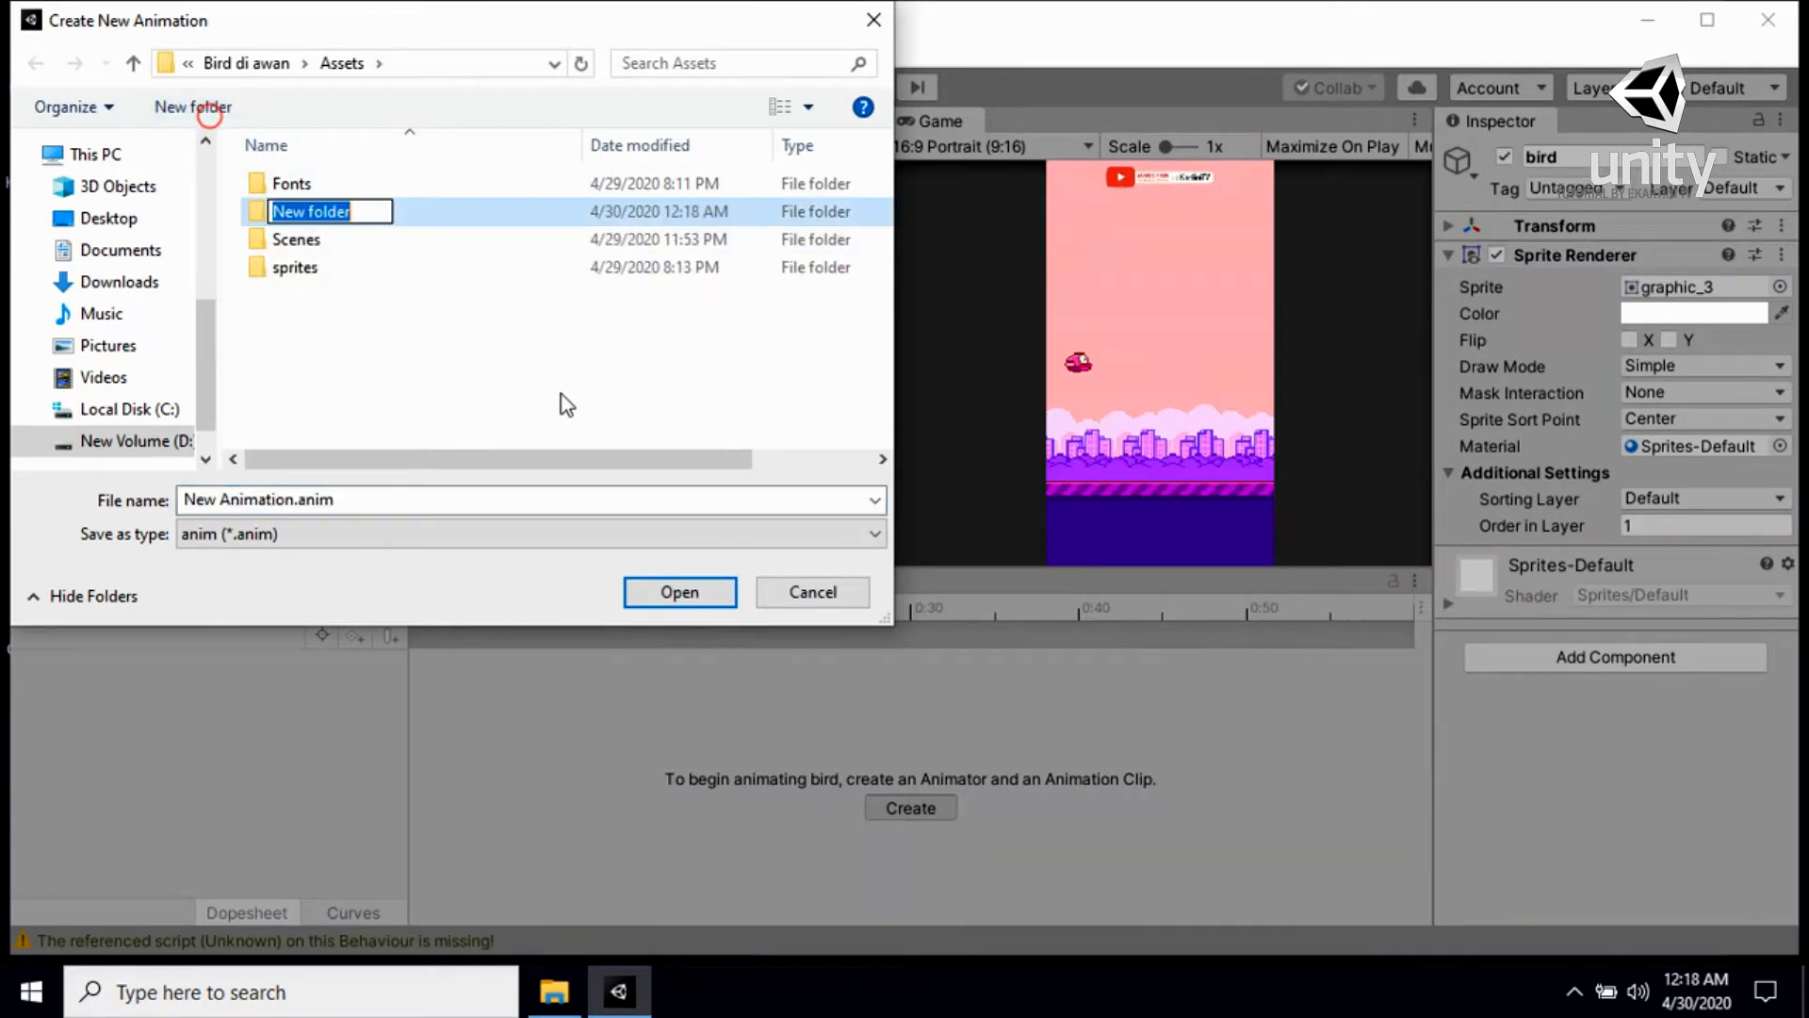
{"action": "type", "text": "A"}
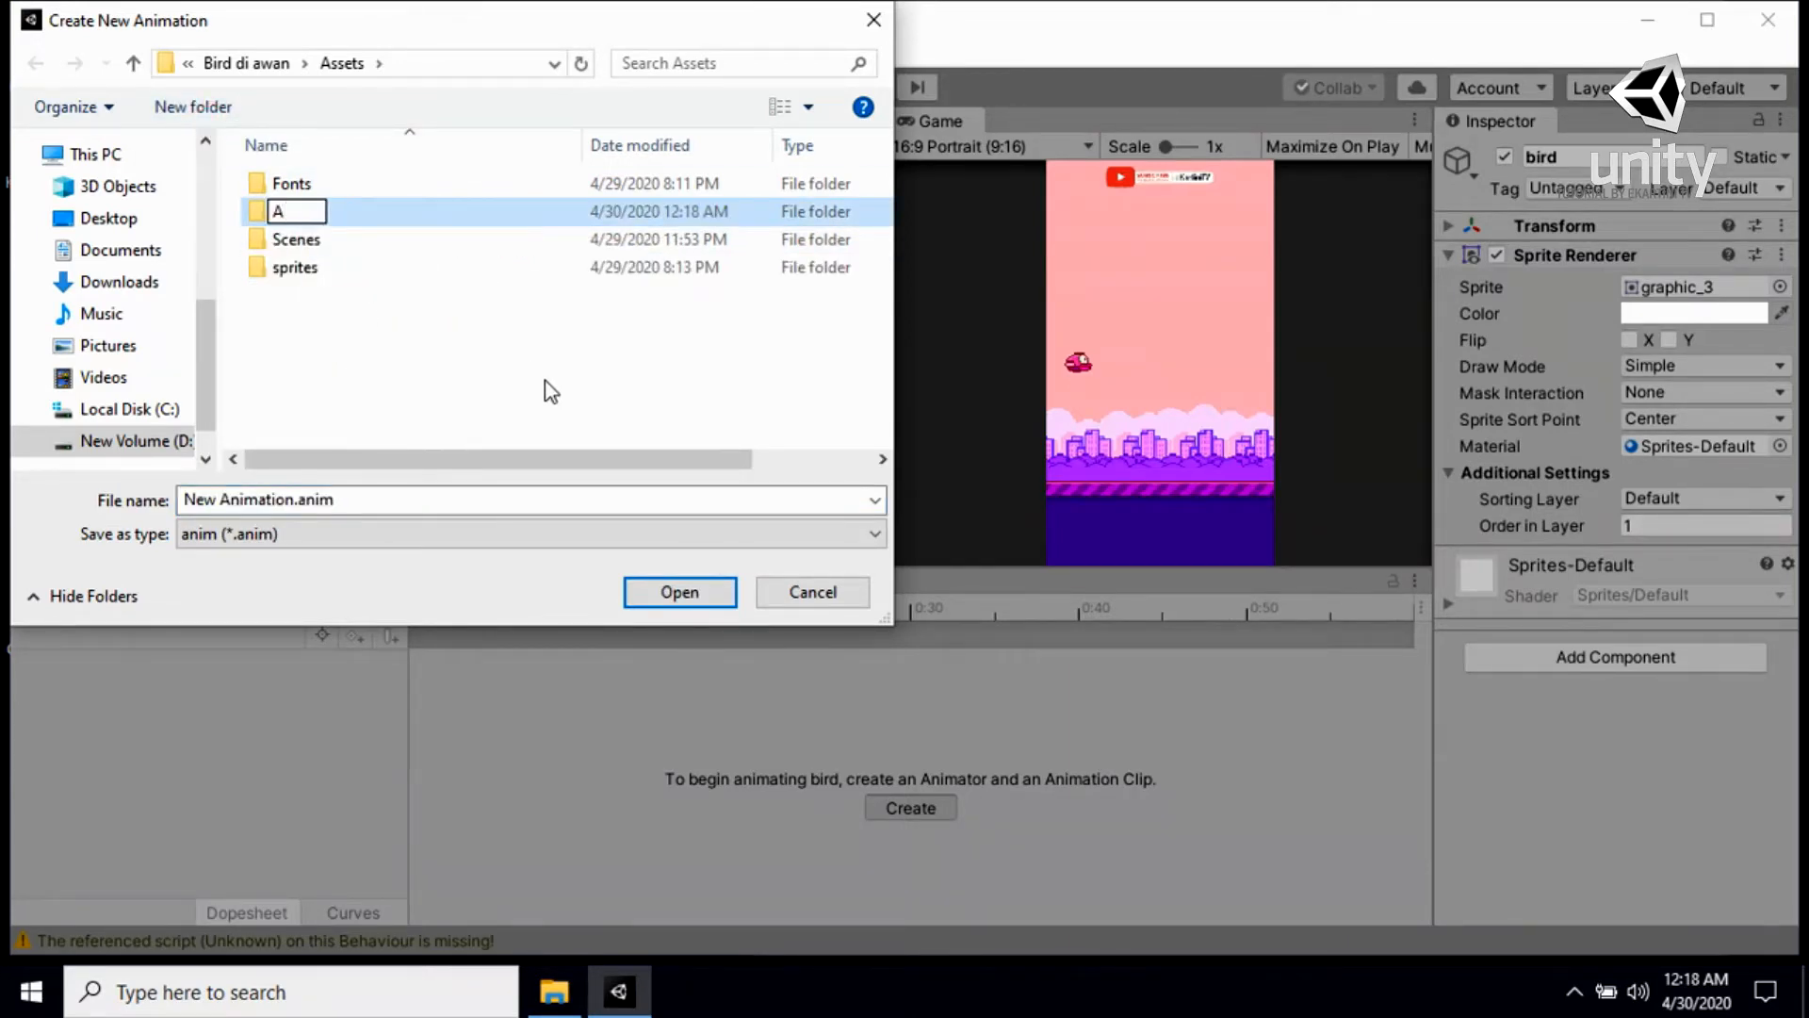
{"action": "type", "text": "nimations"}
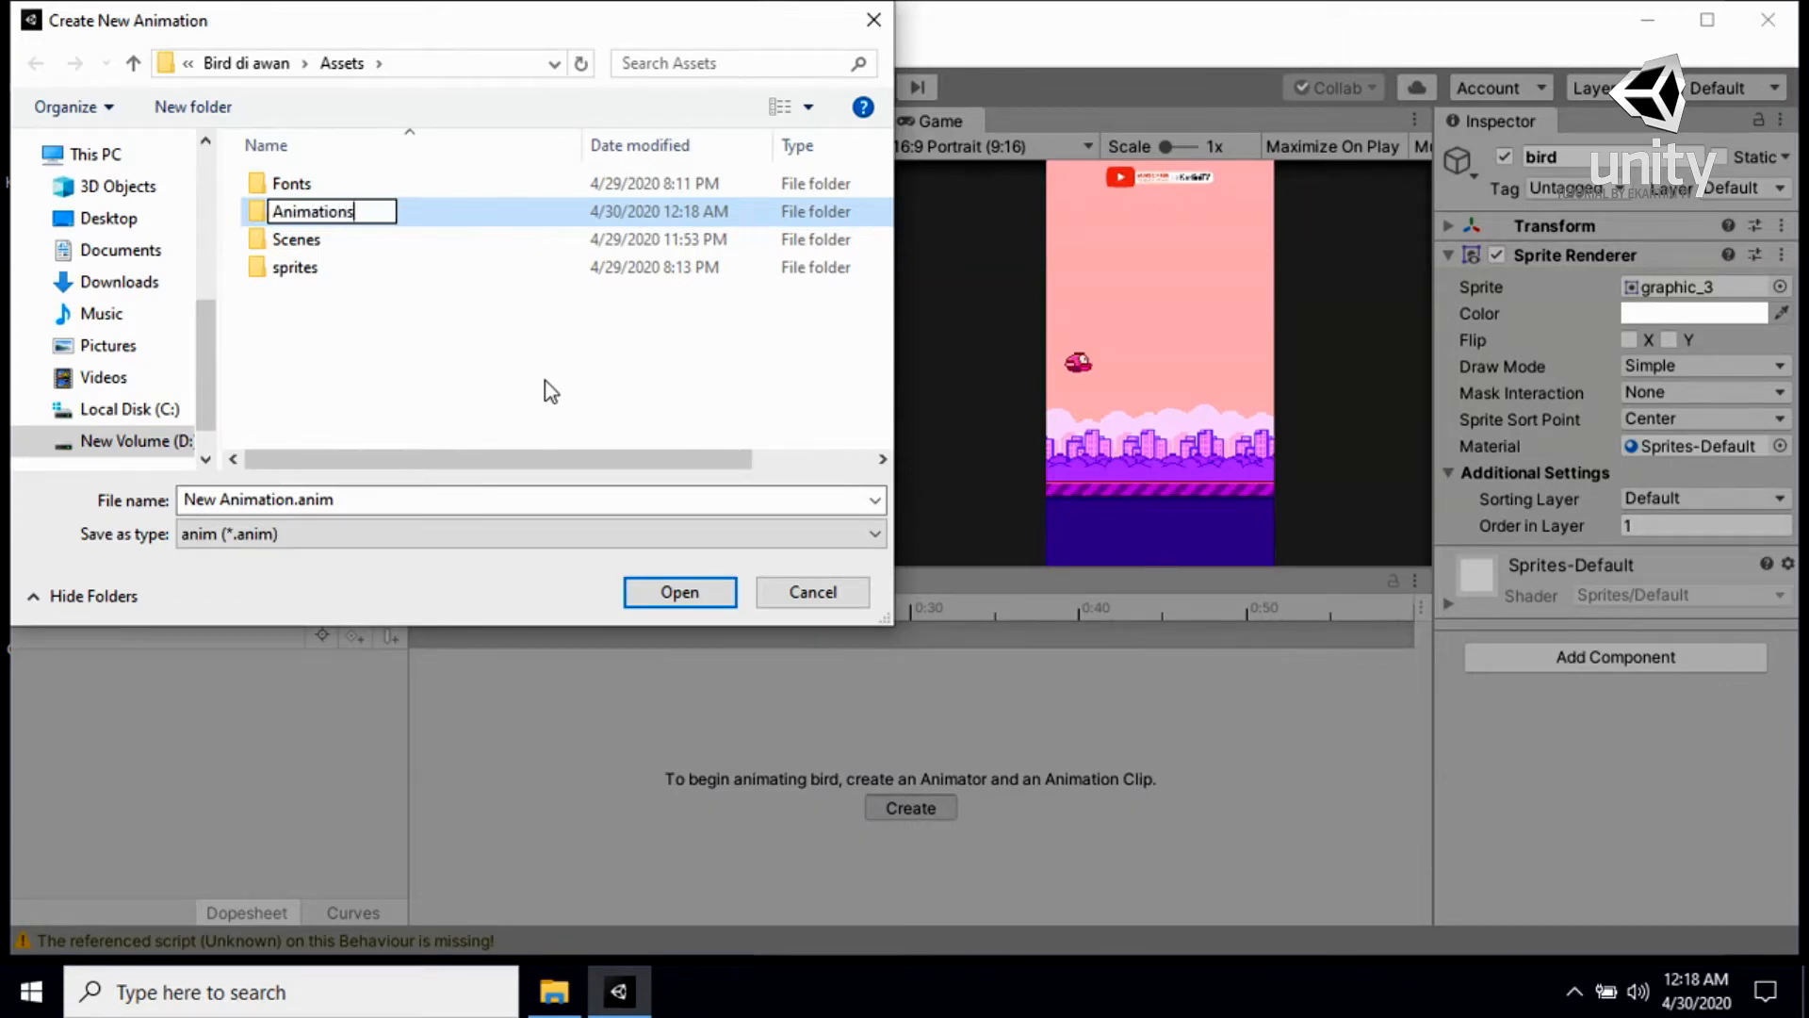
{"action": "left_click", "coordinate": [537, 373]}
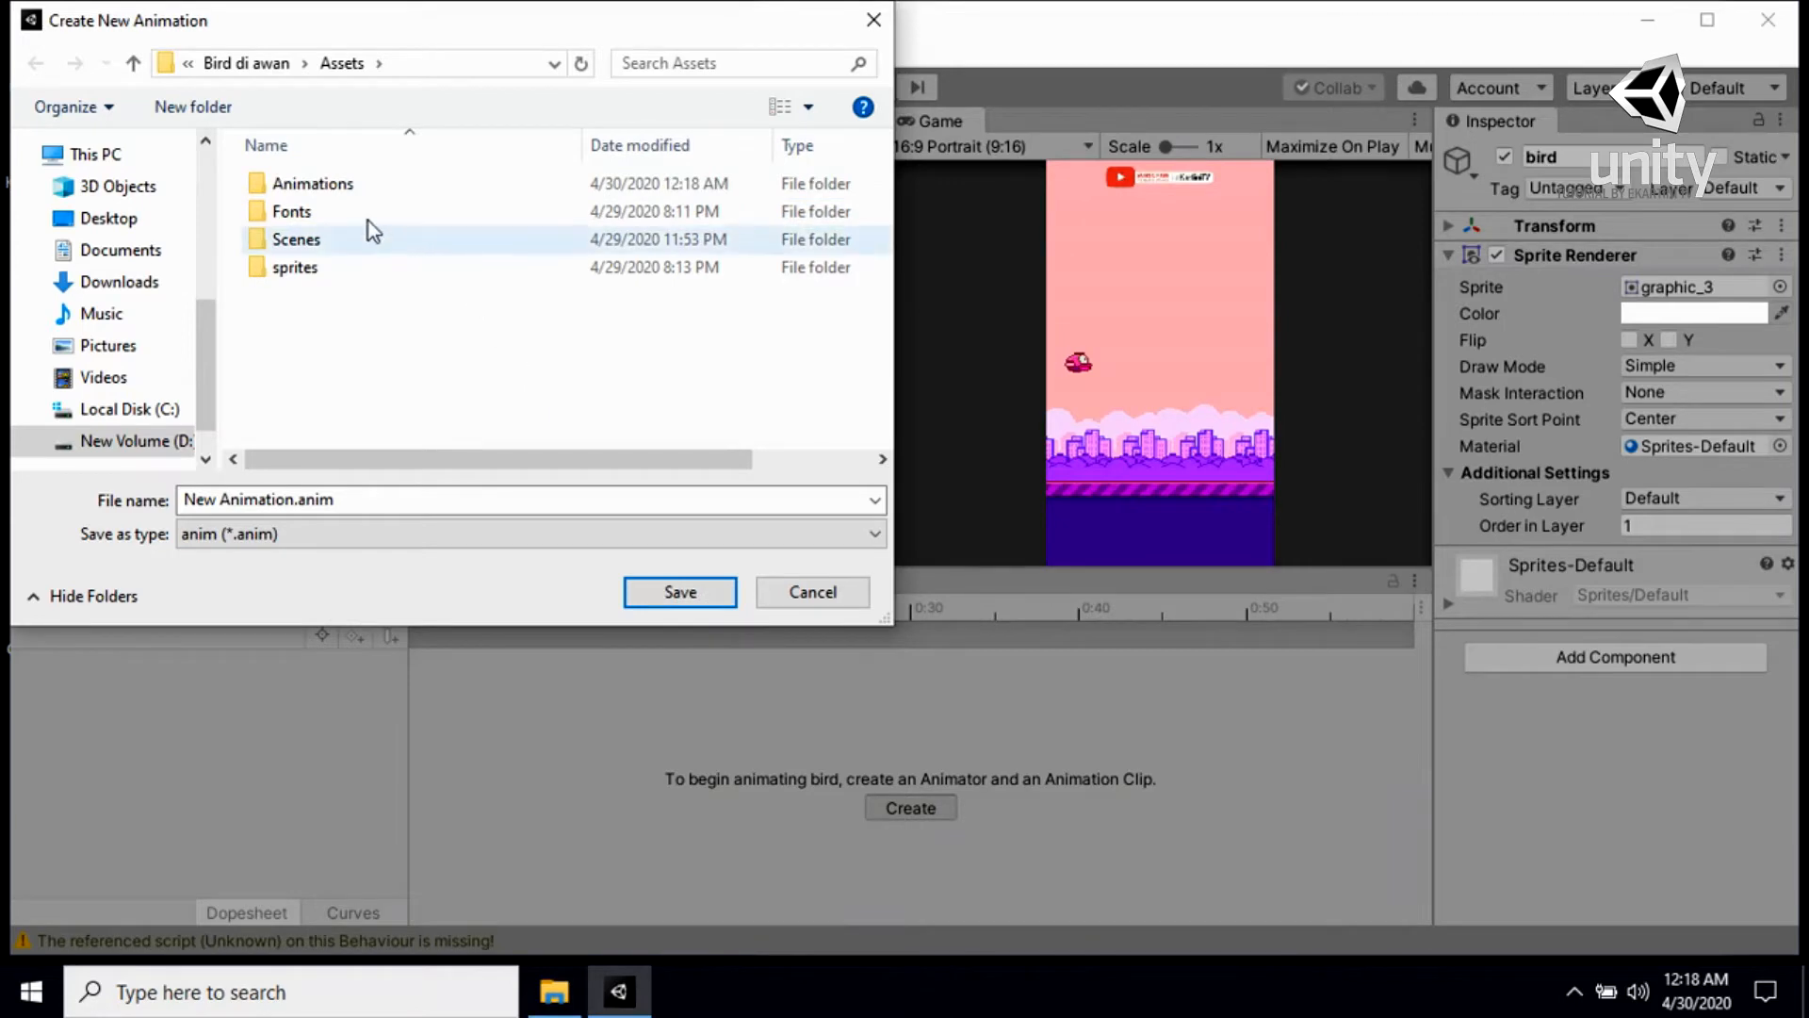
Save the bird's new animation clip as idle inside the Animations folder
{"action": "double_click", "coordinate": [343, 187]}
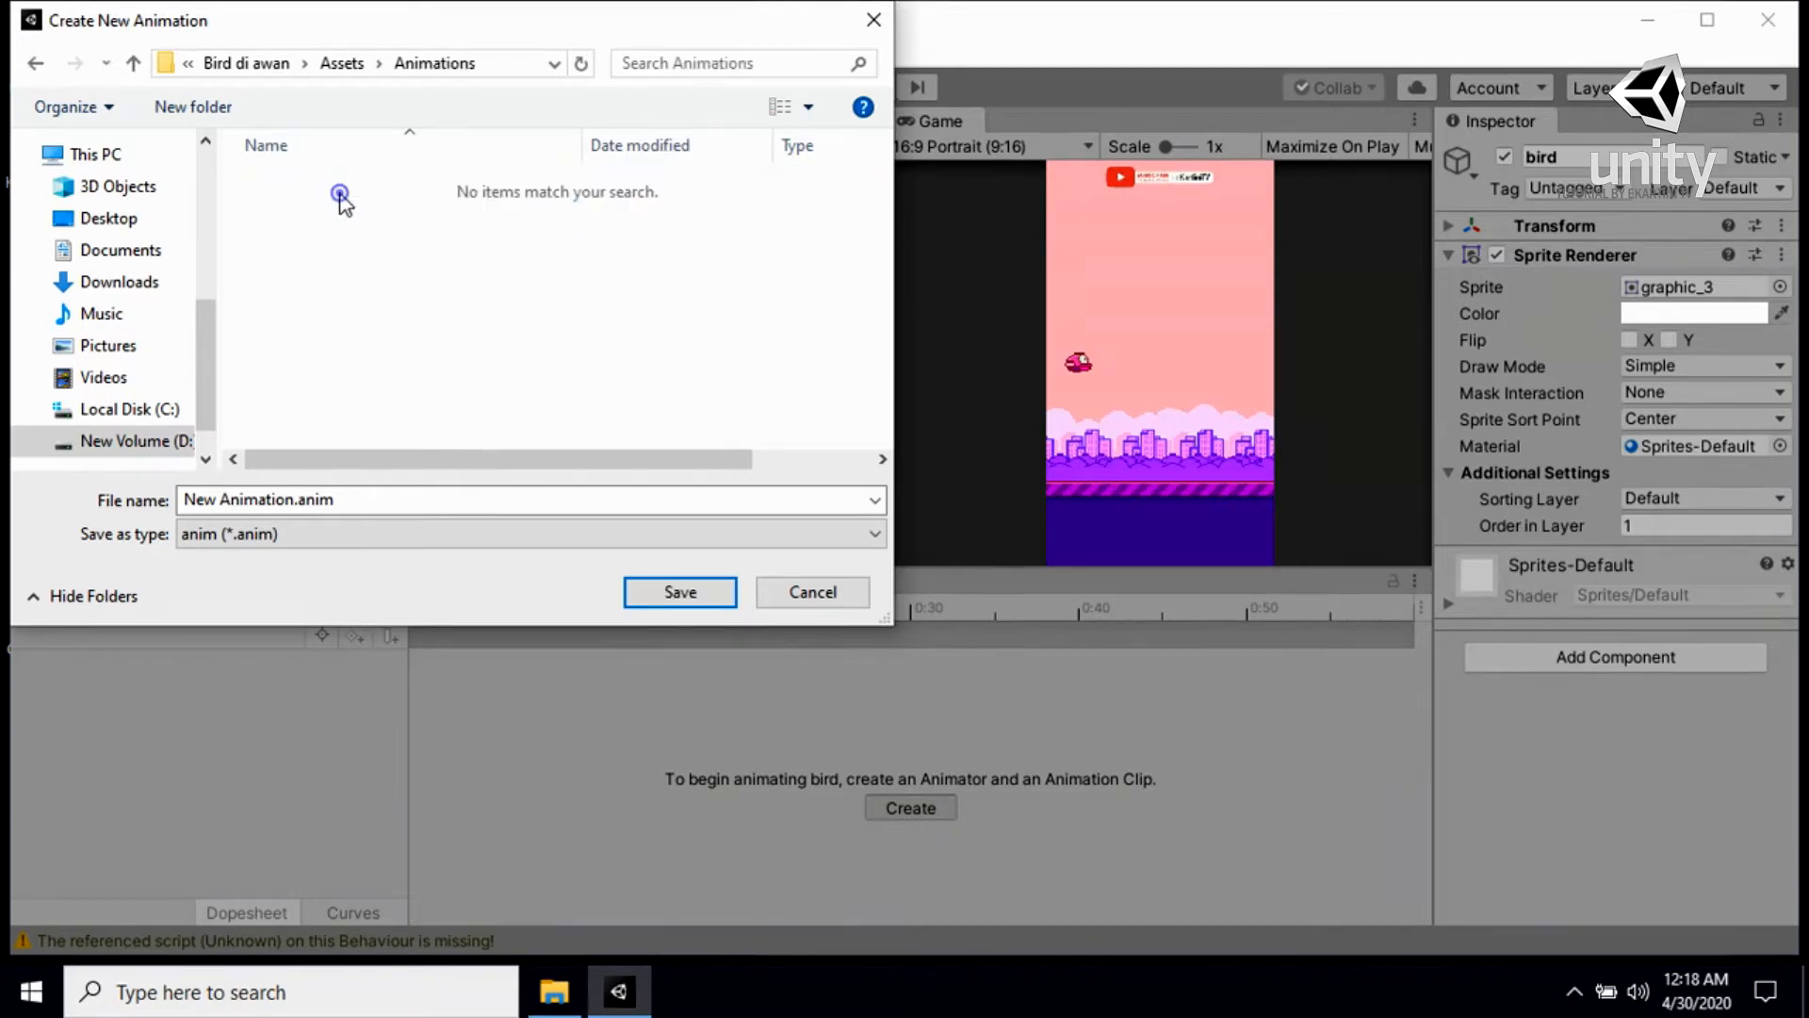
{"action": "left_click", "coordinate": [387, 499]}
{"action": "type", "text": "idle"}
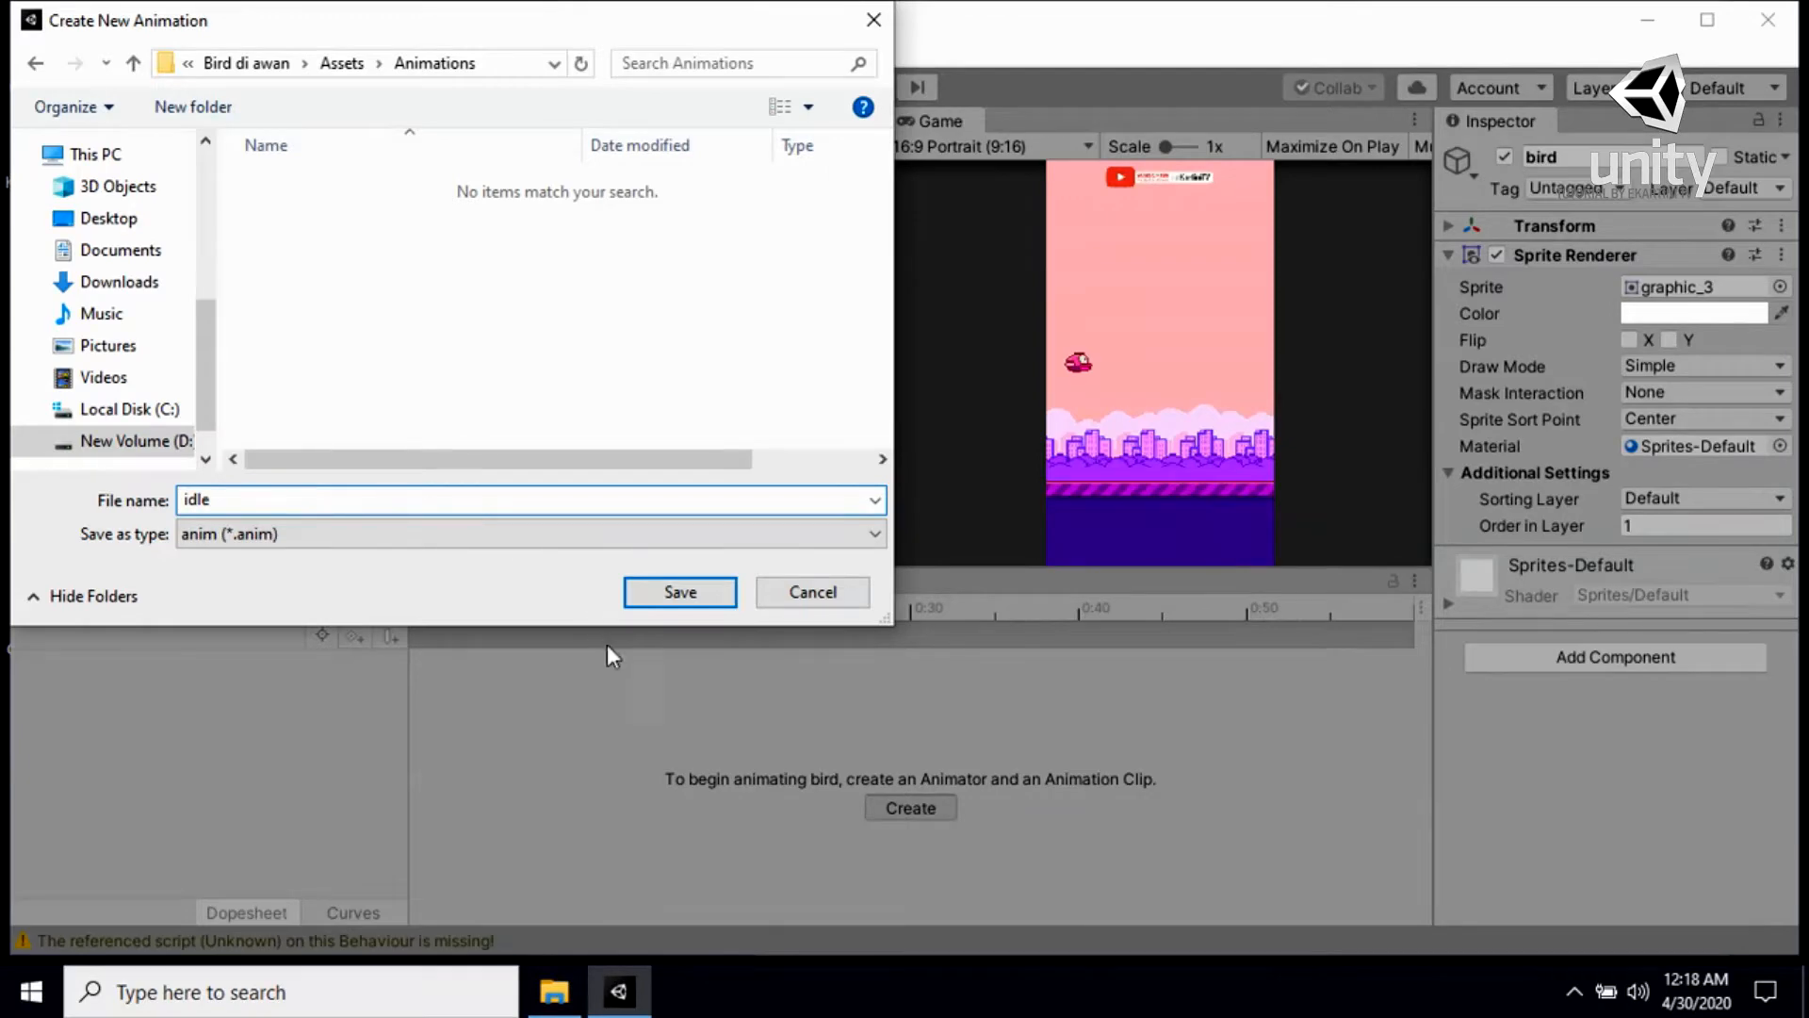
{"action": "left_click", "coordinate": [716, 597]}
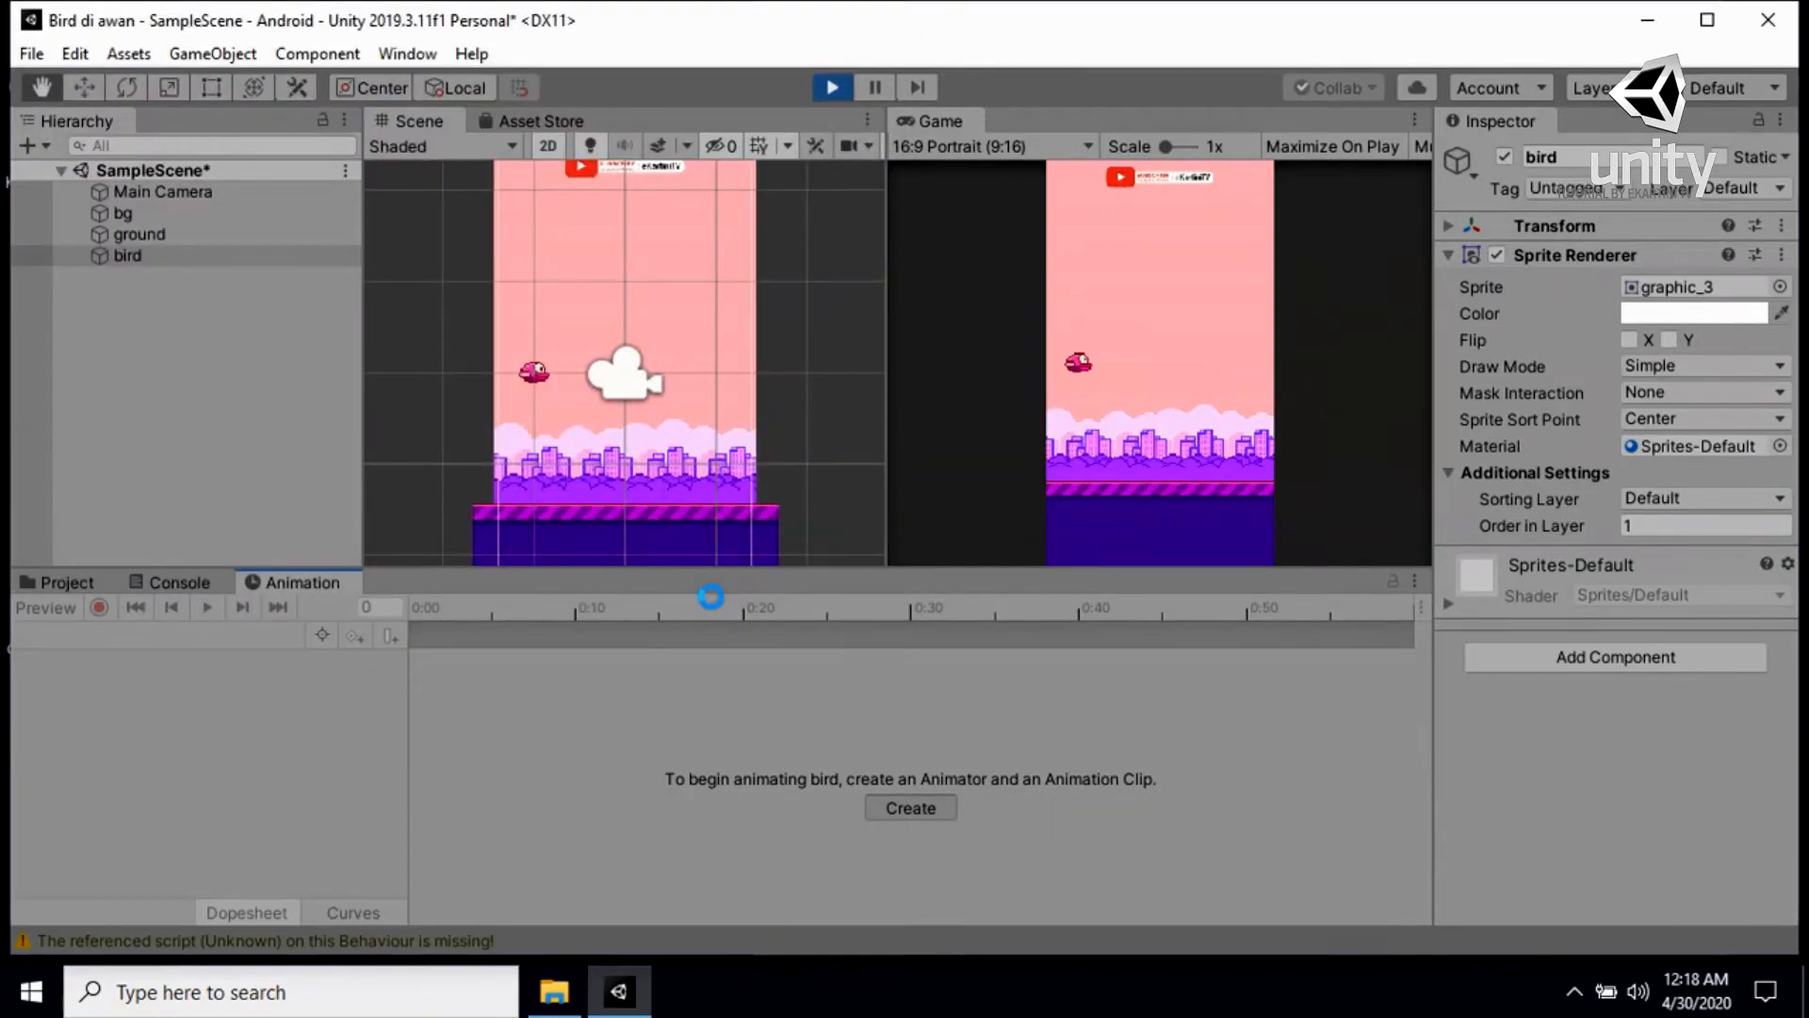
Select the bird object and dock the Project window below the Hierarchy so sprites and the animation timeline show together
{"action": "left_click", "coordinate": [140, 256]}
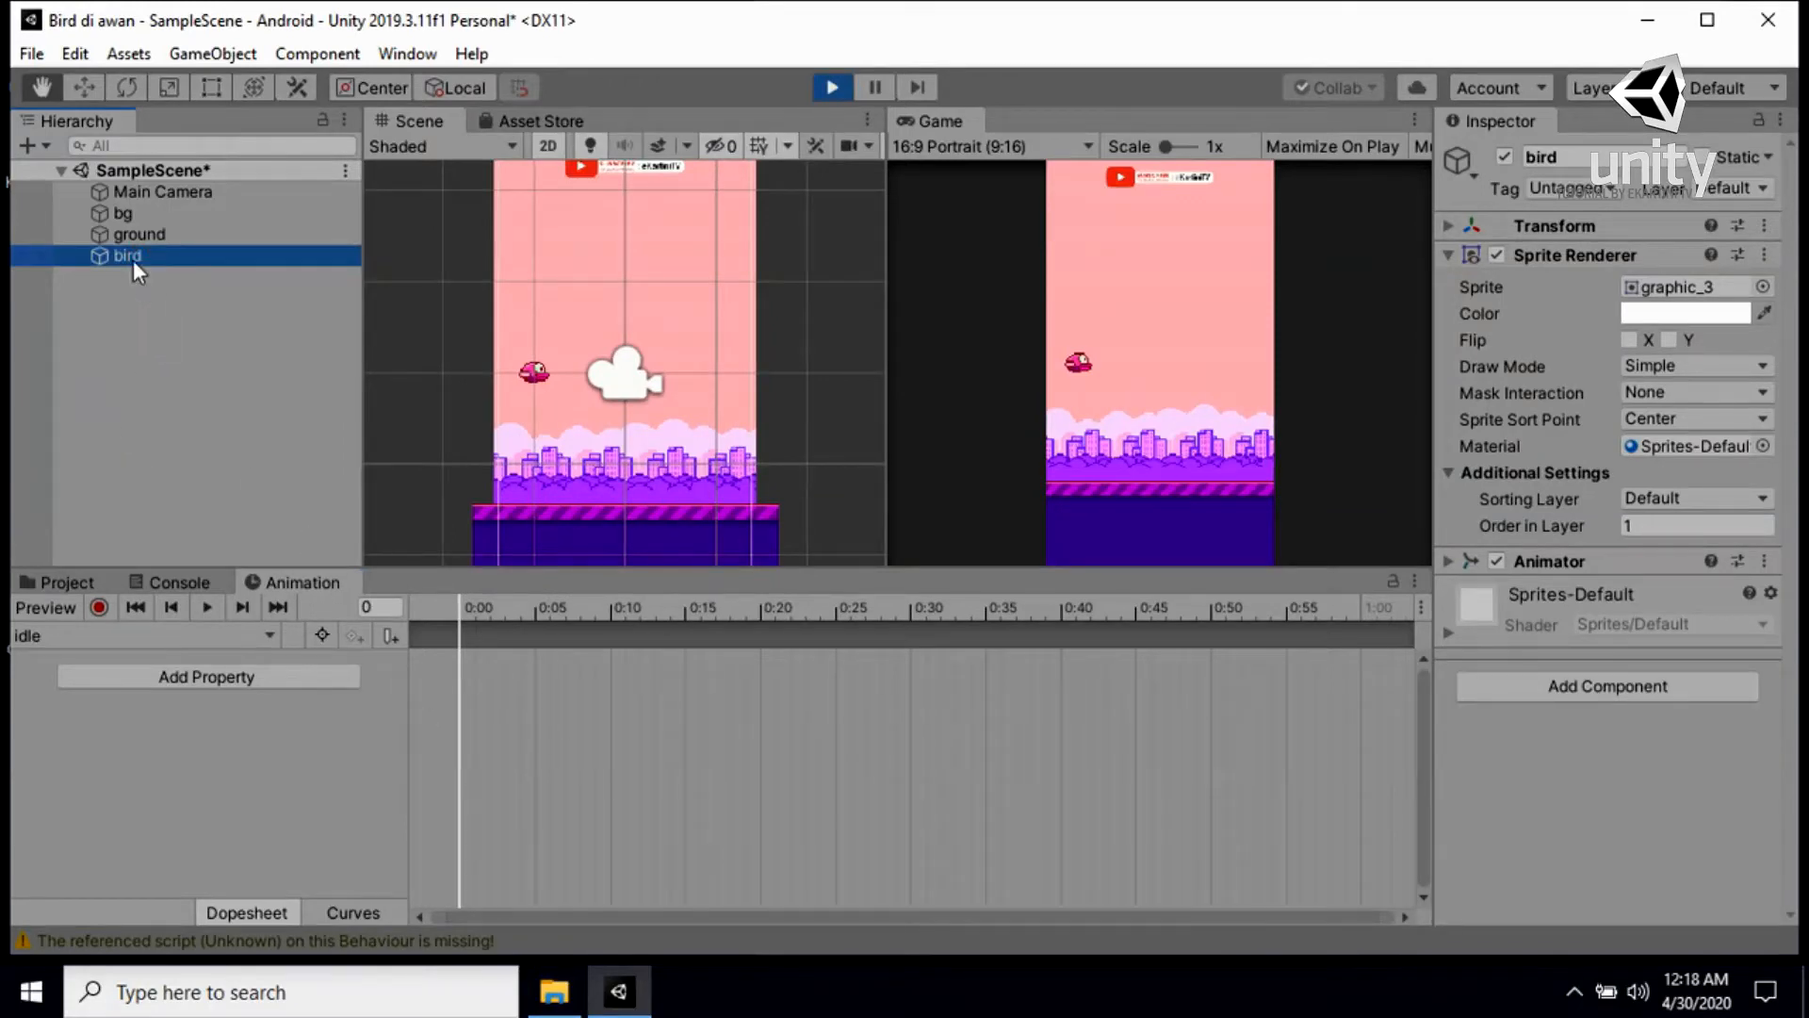
{"action": "left_click", "coordinate": [133, 258]}
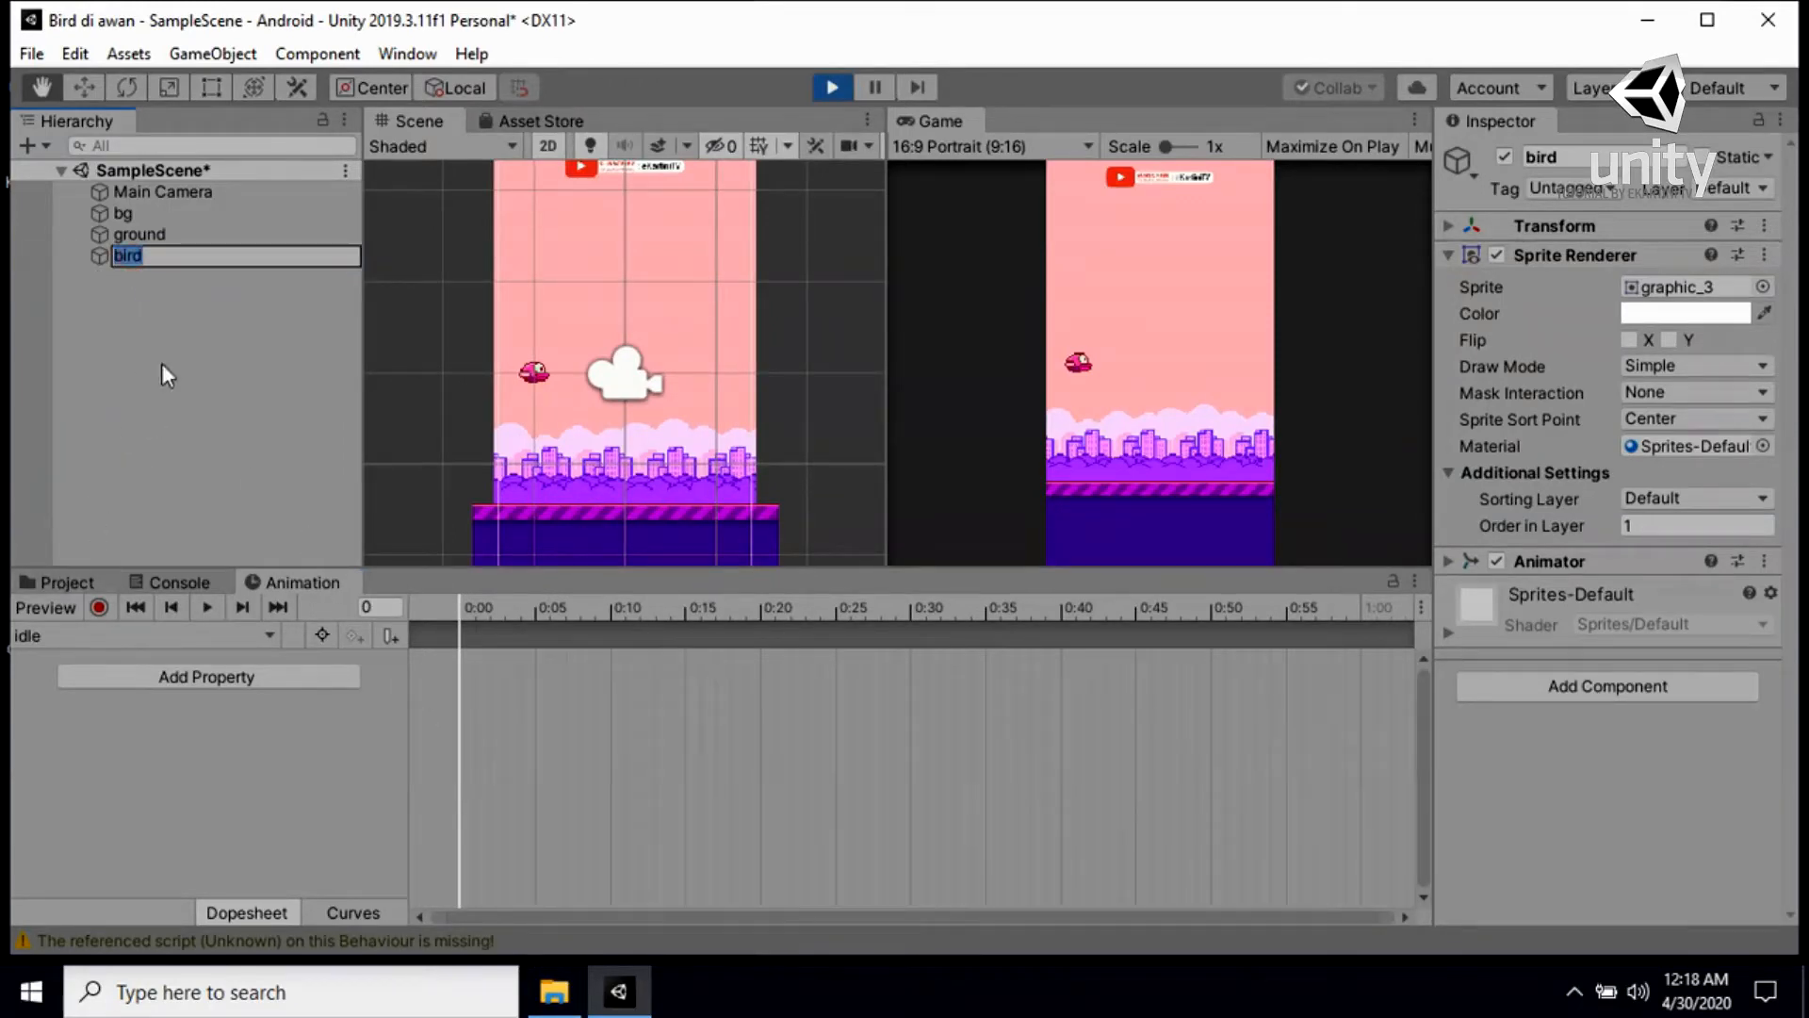
{"action": "left_click", "coordinate": [173, 326]}
{"action": "left_click", "coordinate": [149, 257]}
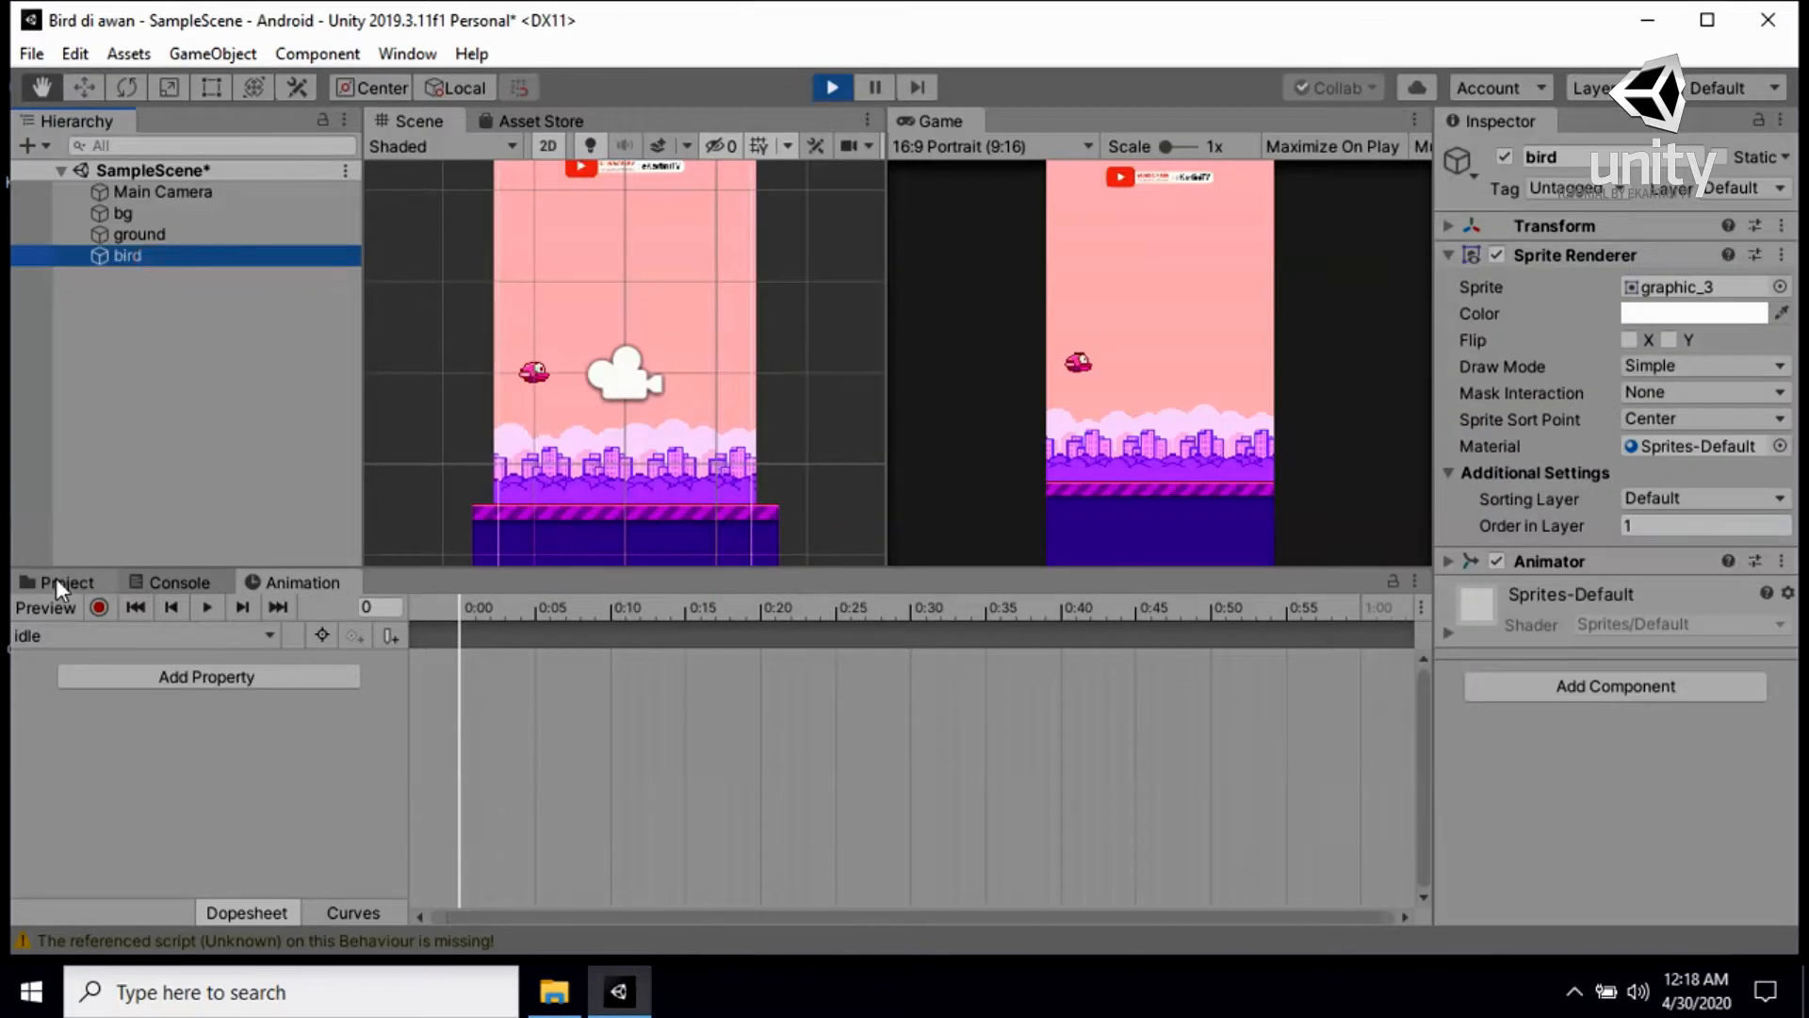
{"action": "left_click_drag", "start_coordinate": [59, 580], "coordinate": [88, 552]}
{"action": "left_click_drag", "start_coordinate": [130, 478], "coordinate": [133, 410]}
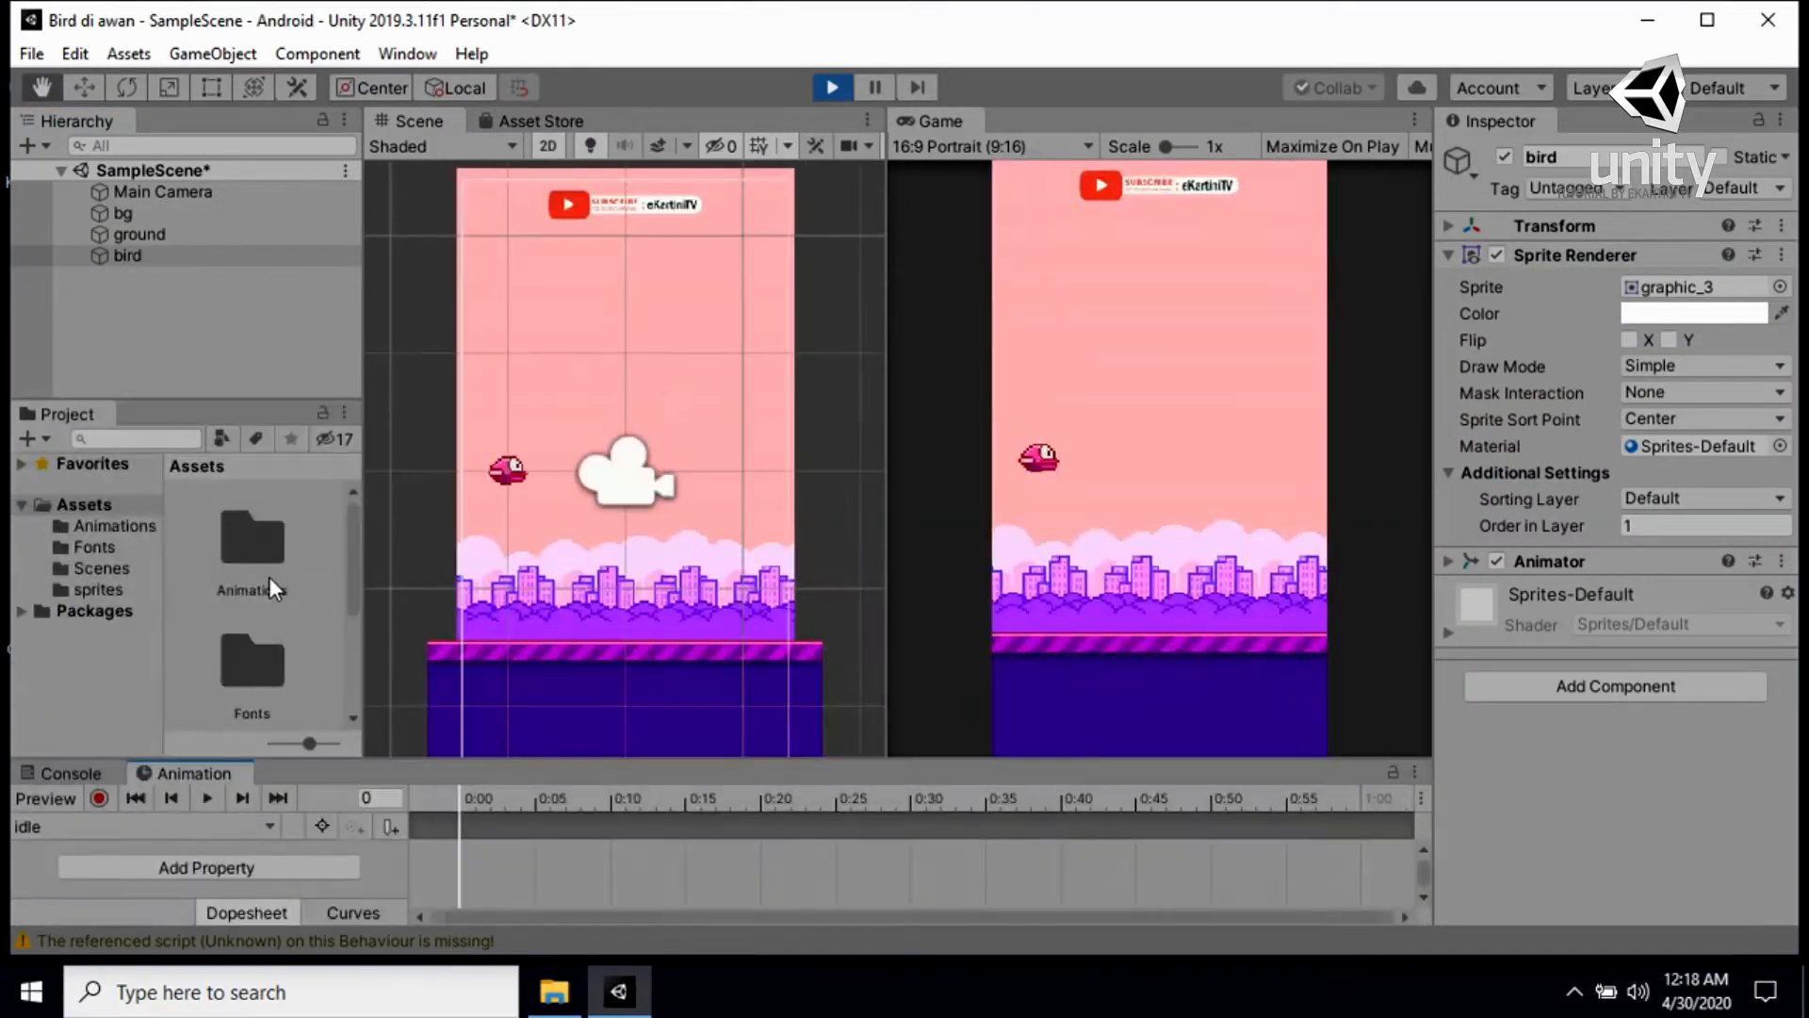
Open the sprites folder and expand the graphic sprite sheet to reach the bird frames
{"action": "left_click_drag", "start_coordinate": [349, 537], "coordinate": [353, 647]}
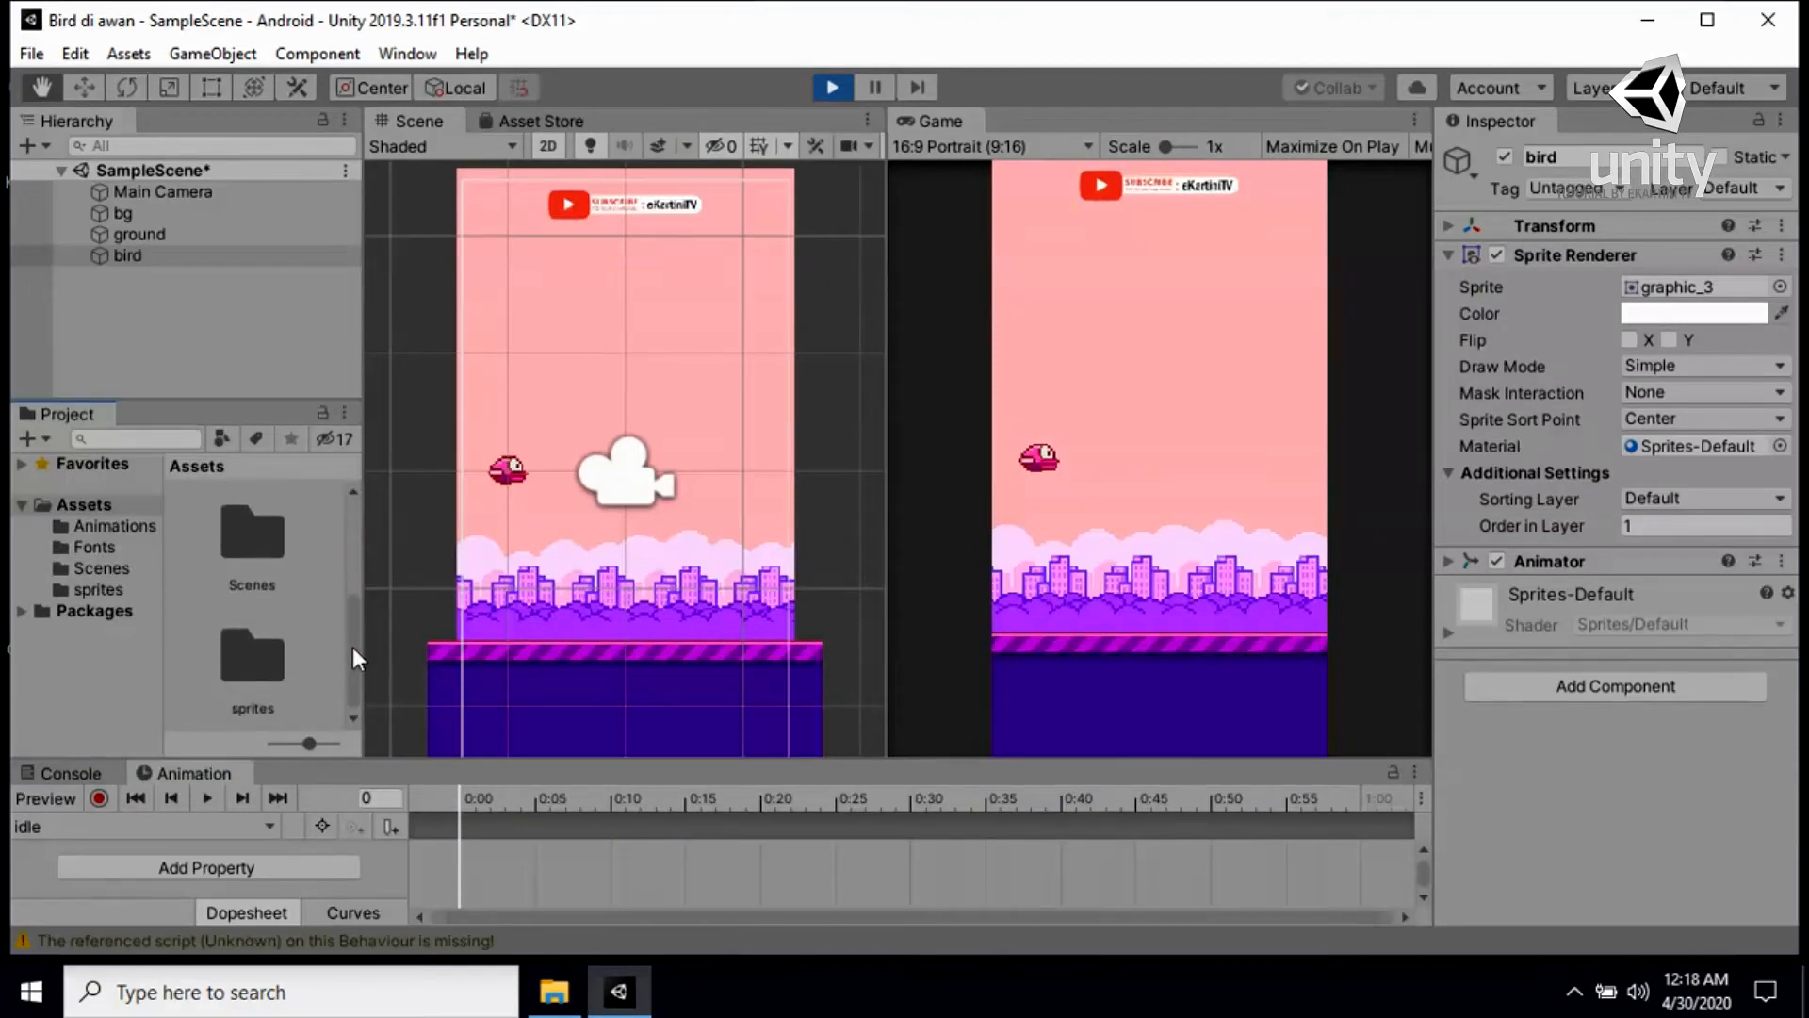
{"action": "double_click", "coordinate": [258, 667]}
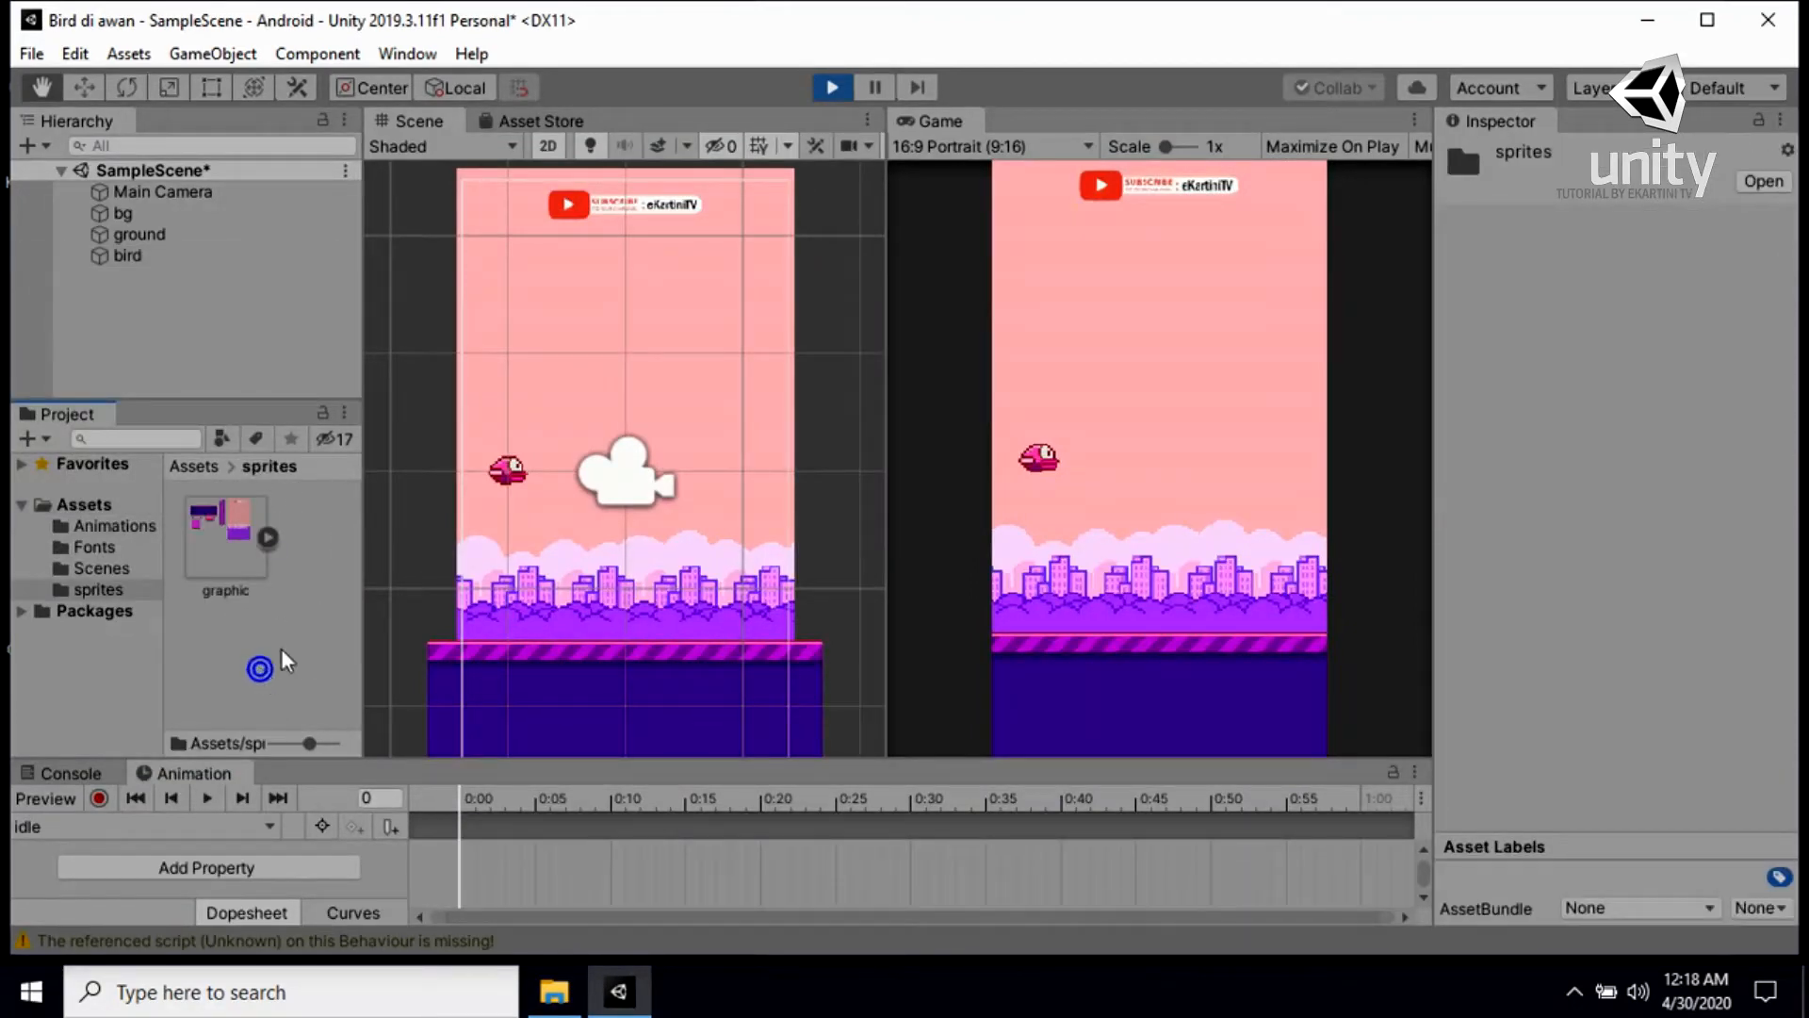
{"action": "left_click", "coordinate": [268, 537]}
{"action": "left_click_drag", "start_coordinate": [353, 537], "coordinate": [358, 618]}
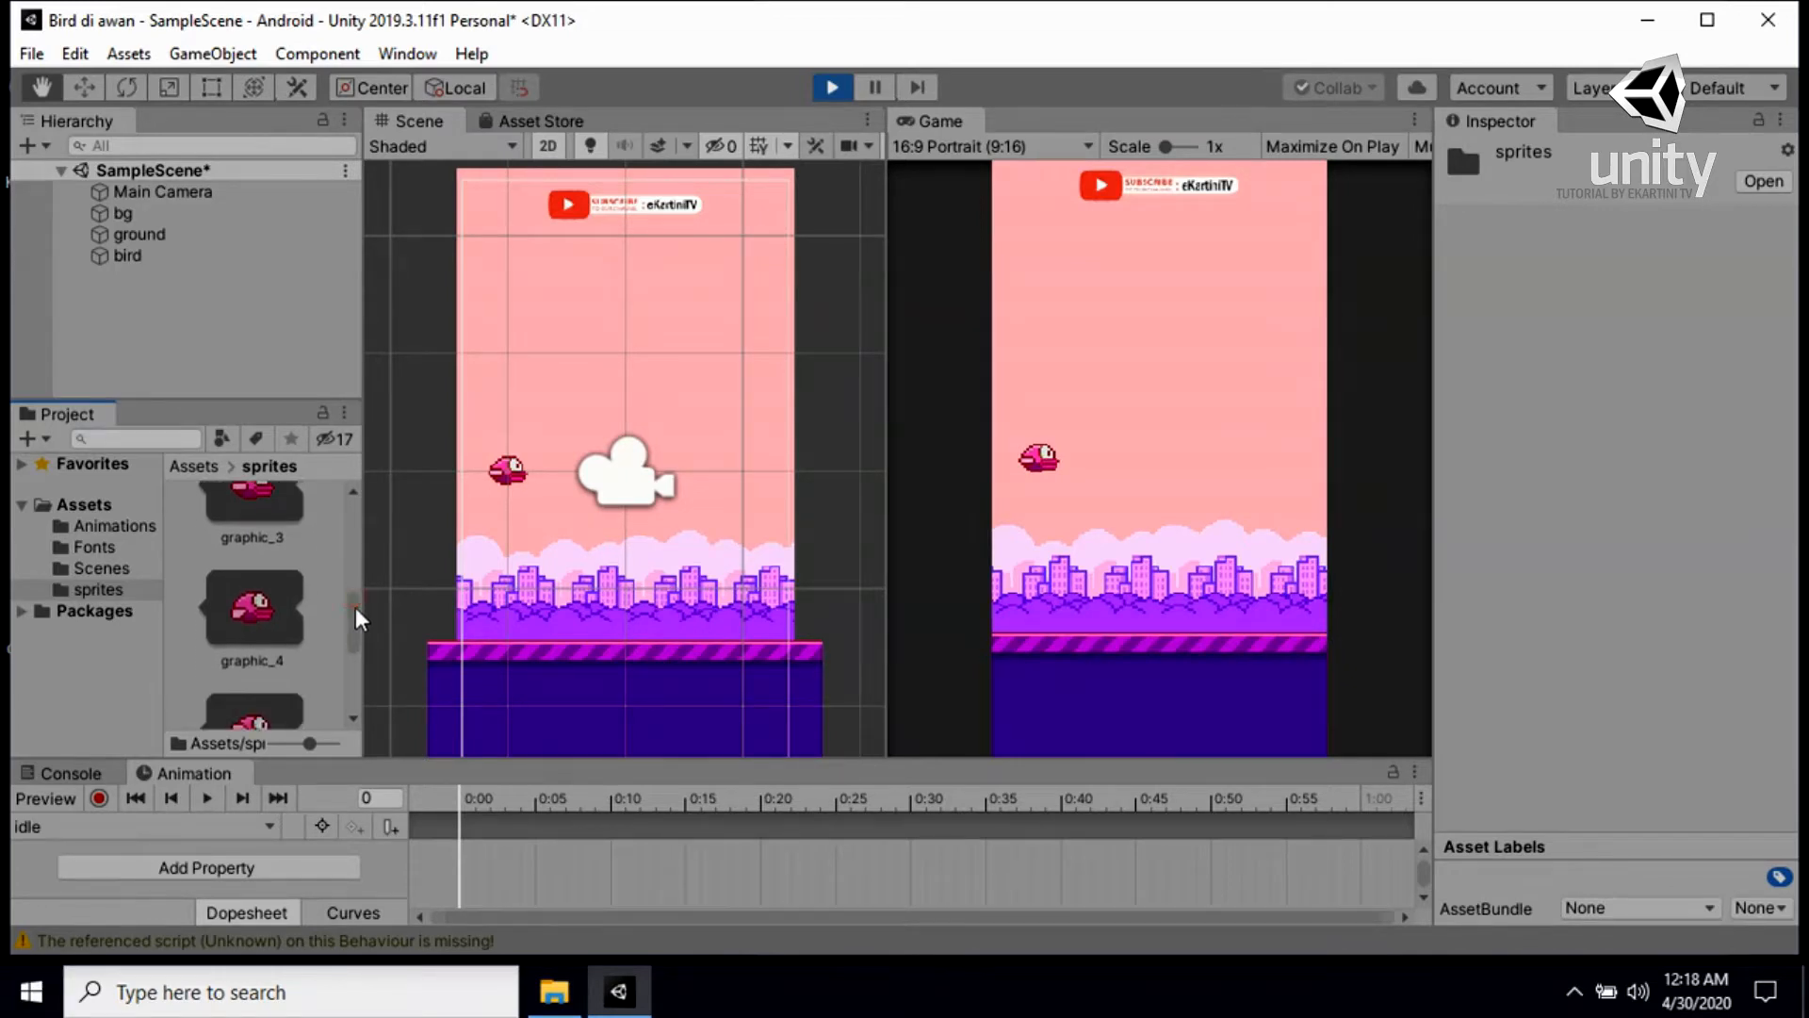
Add sprite graphic_5 to the bird's idle clip at 0:00 and expand the bird : Sprite track
{"action": "left_click", "coordinate": [131, 256]}
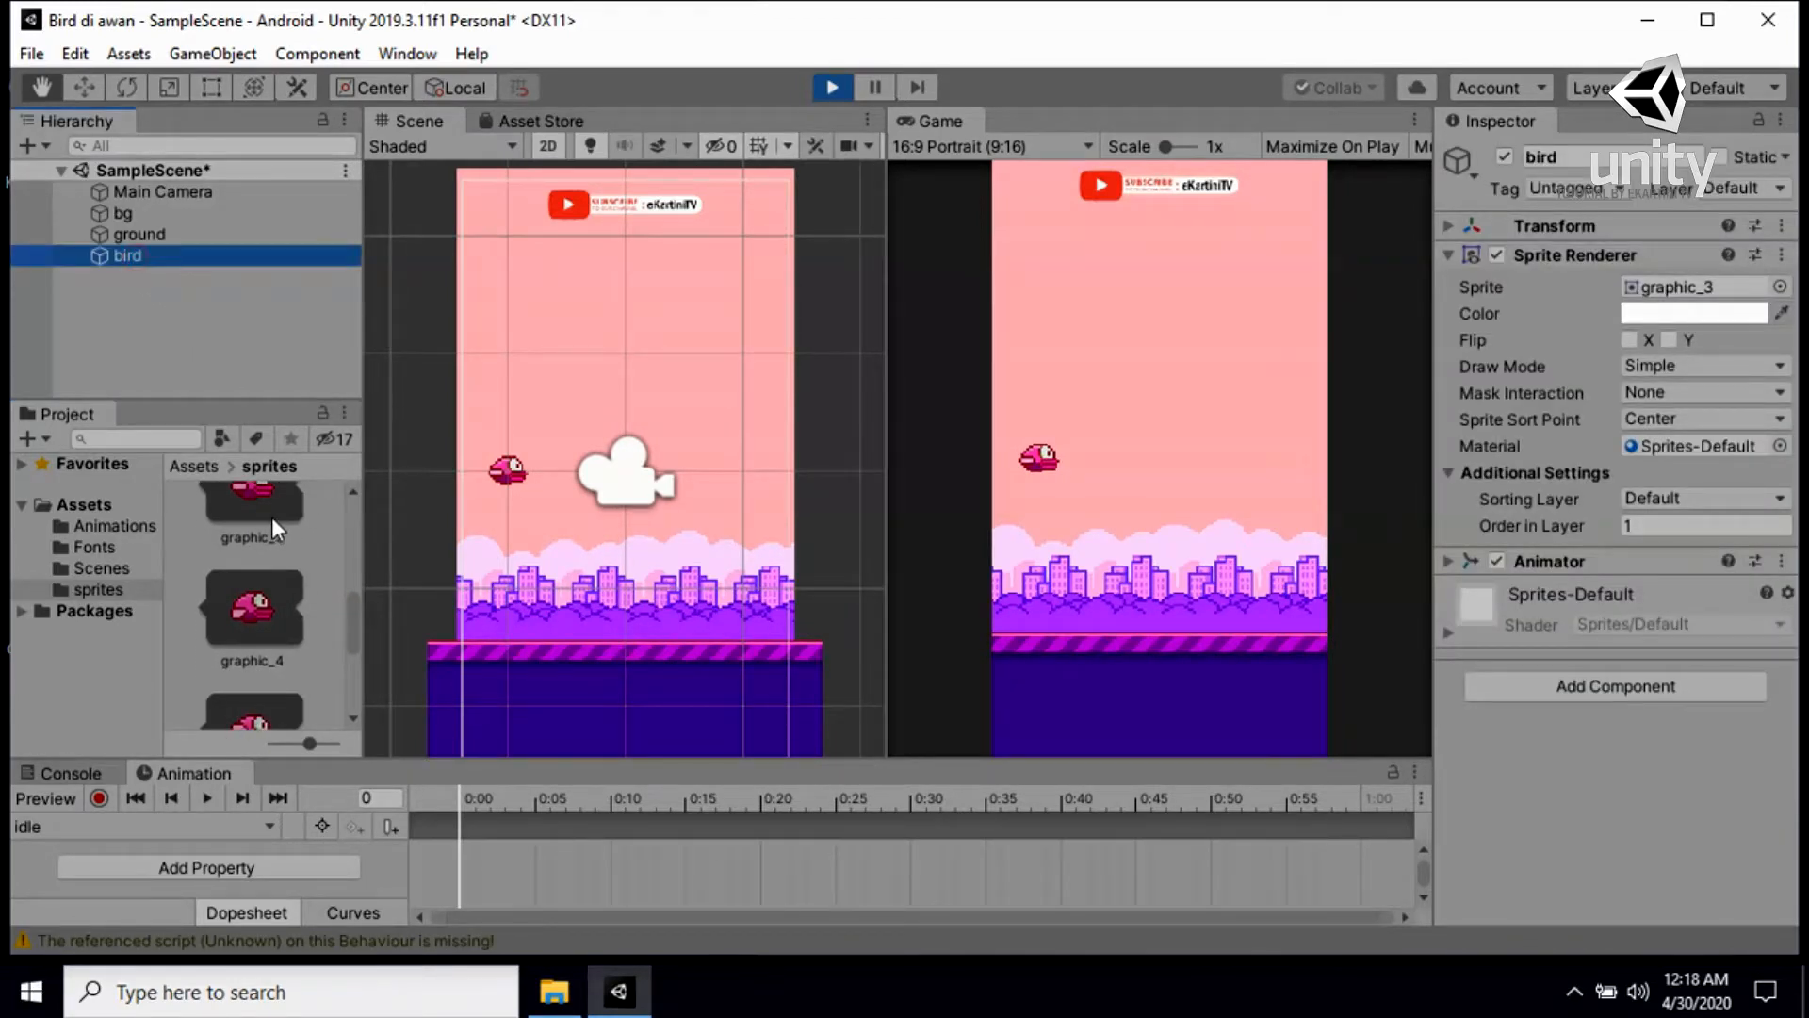
{"action": "left_click_drag", "start_coordinate": [350, 616], "coordinate": [356, 631]}
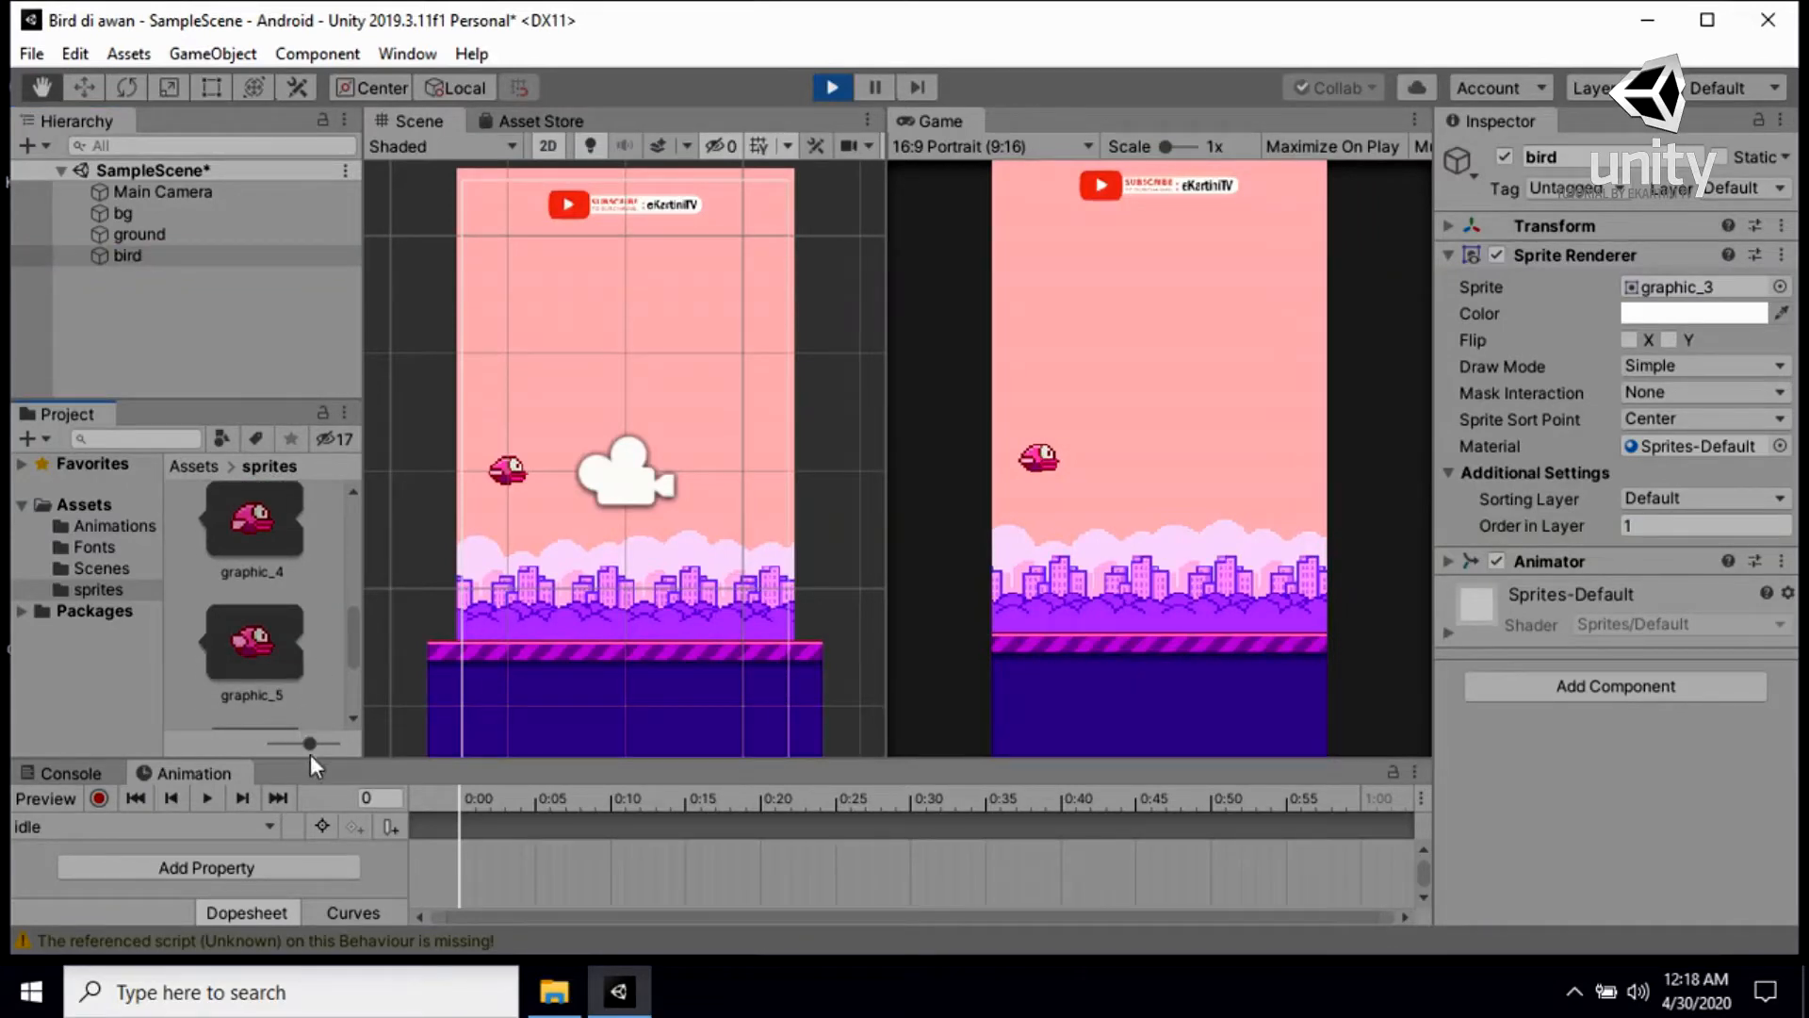
{"action": "left_click", "coordinate": [269, 697]}
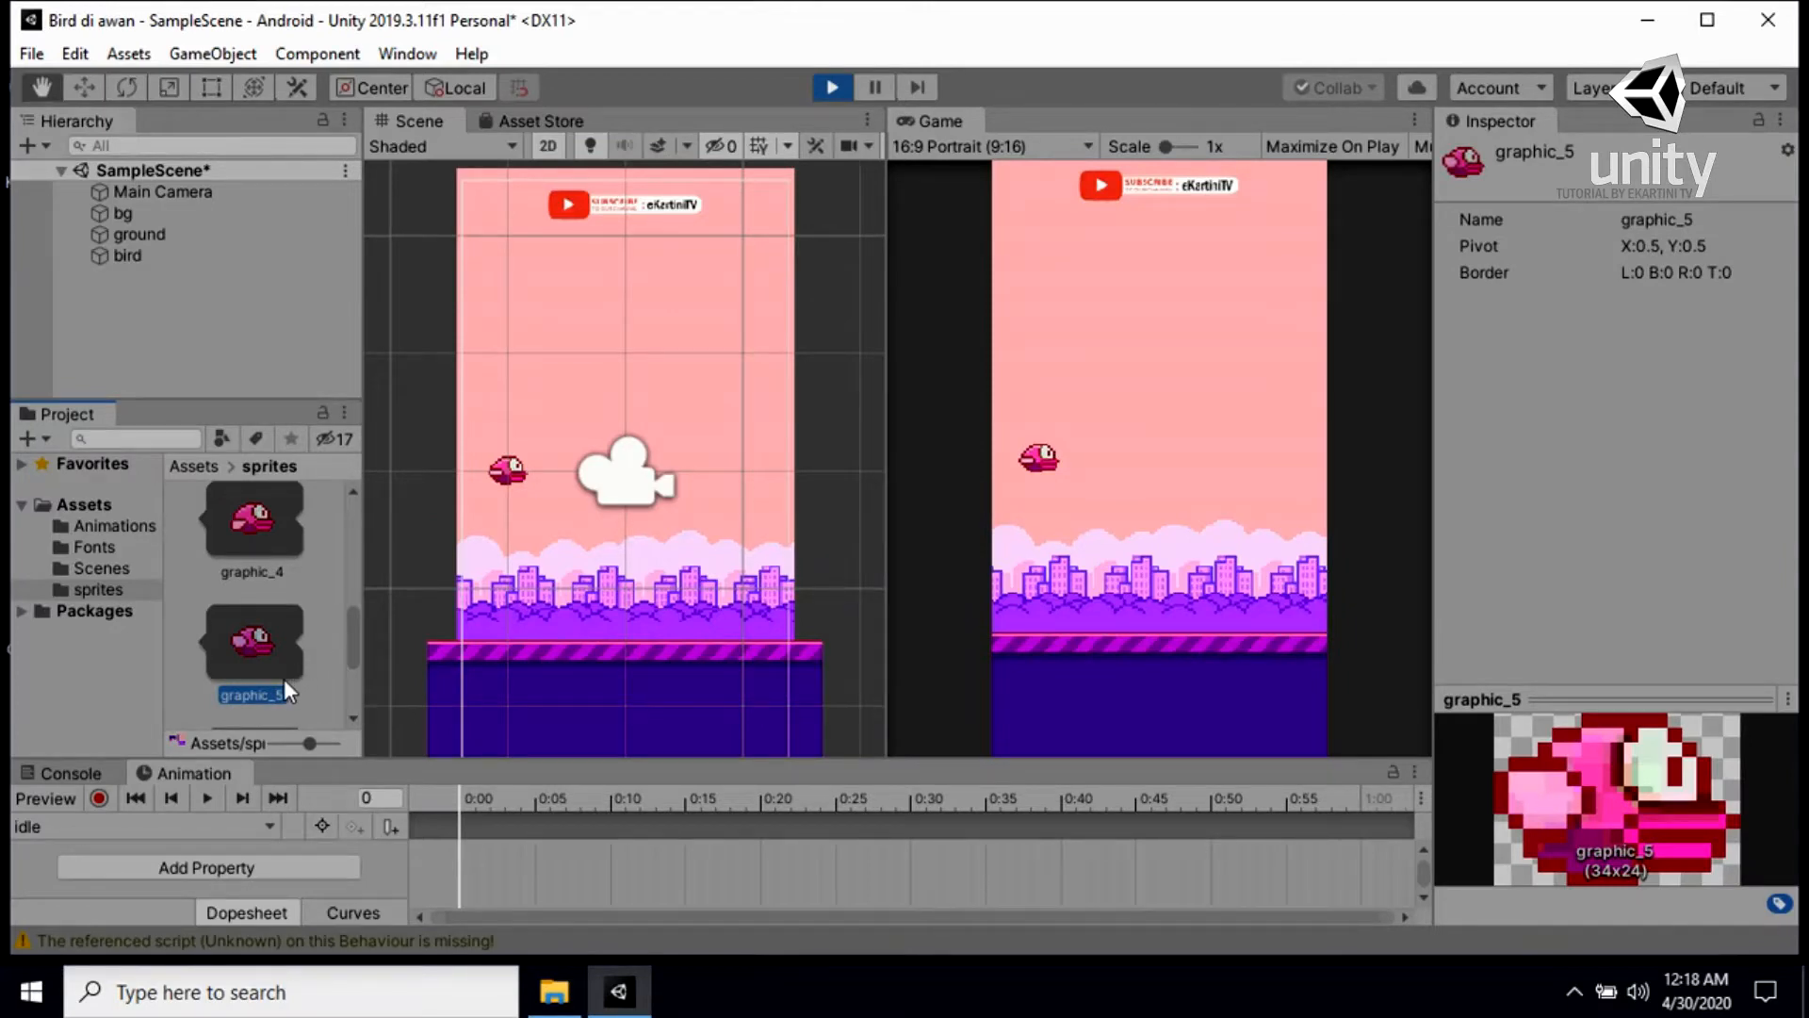
{"action": "left_click_drag", "start_coordinate": [263, 694], "coordinate": [460, 833]}
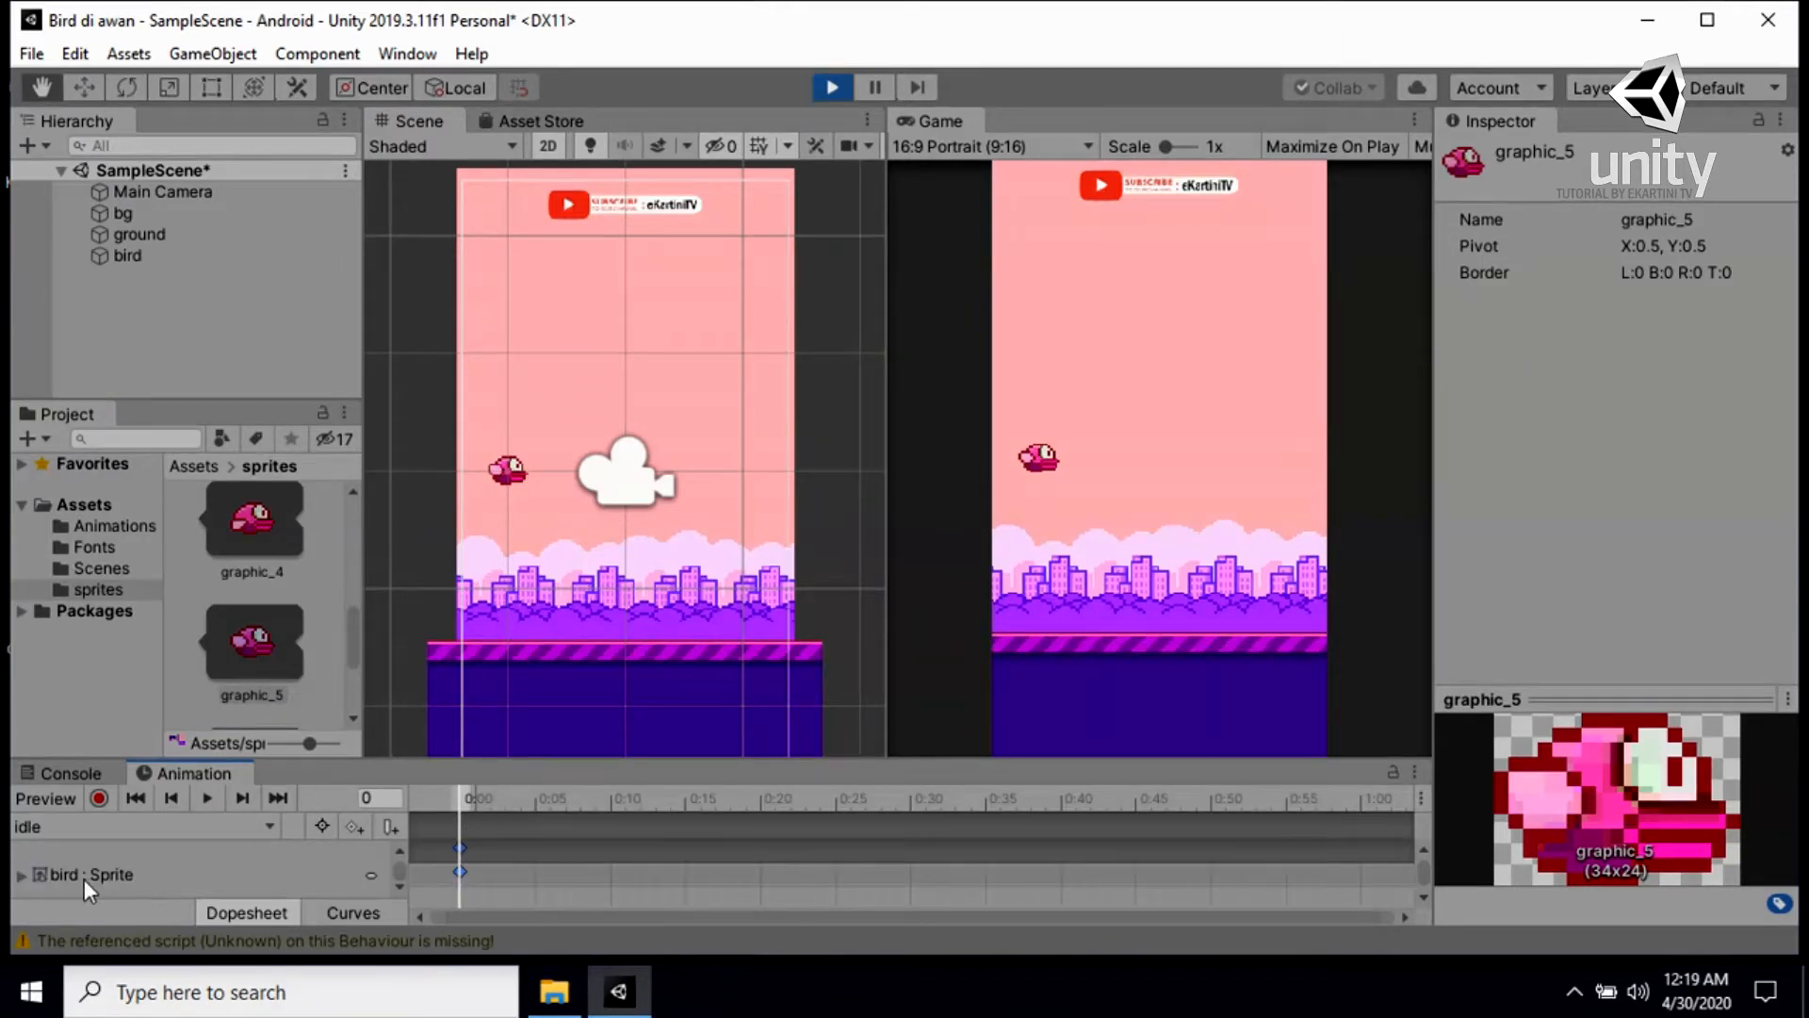
{"action": "left_click", "coordinate": [260, 694]}
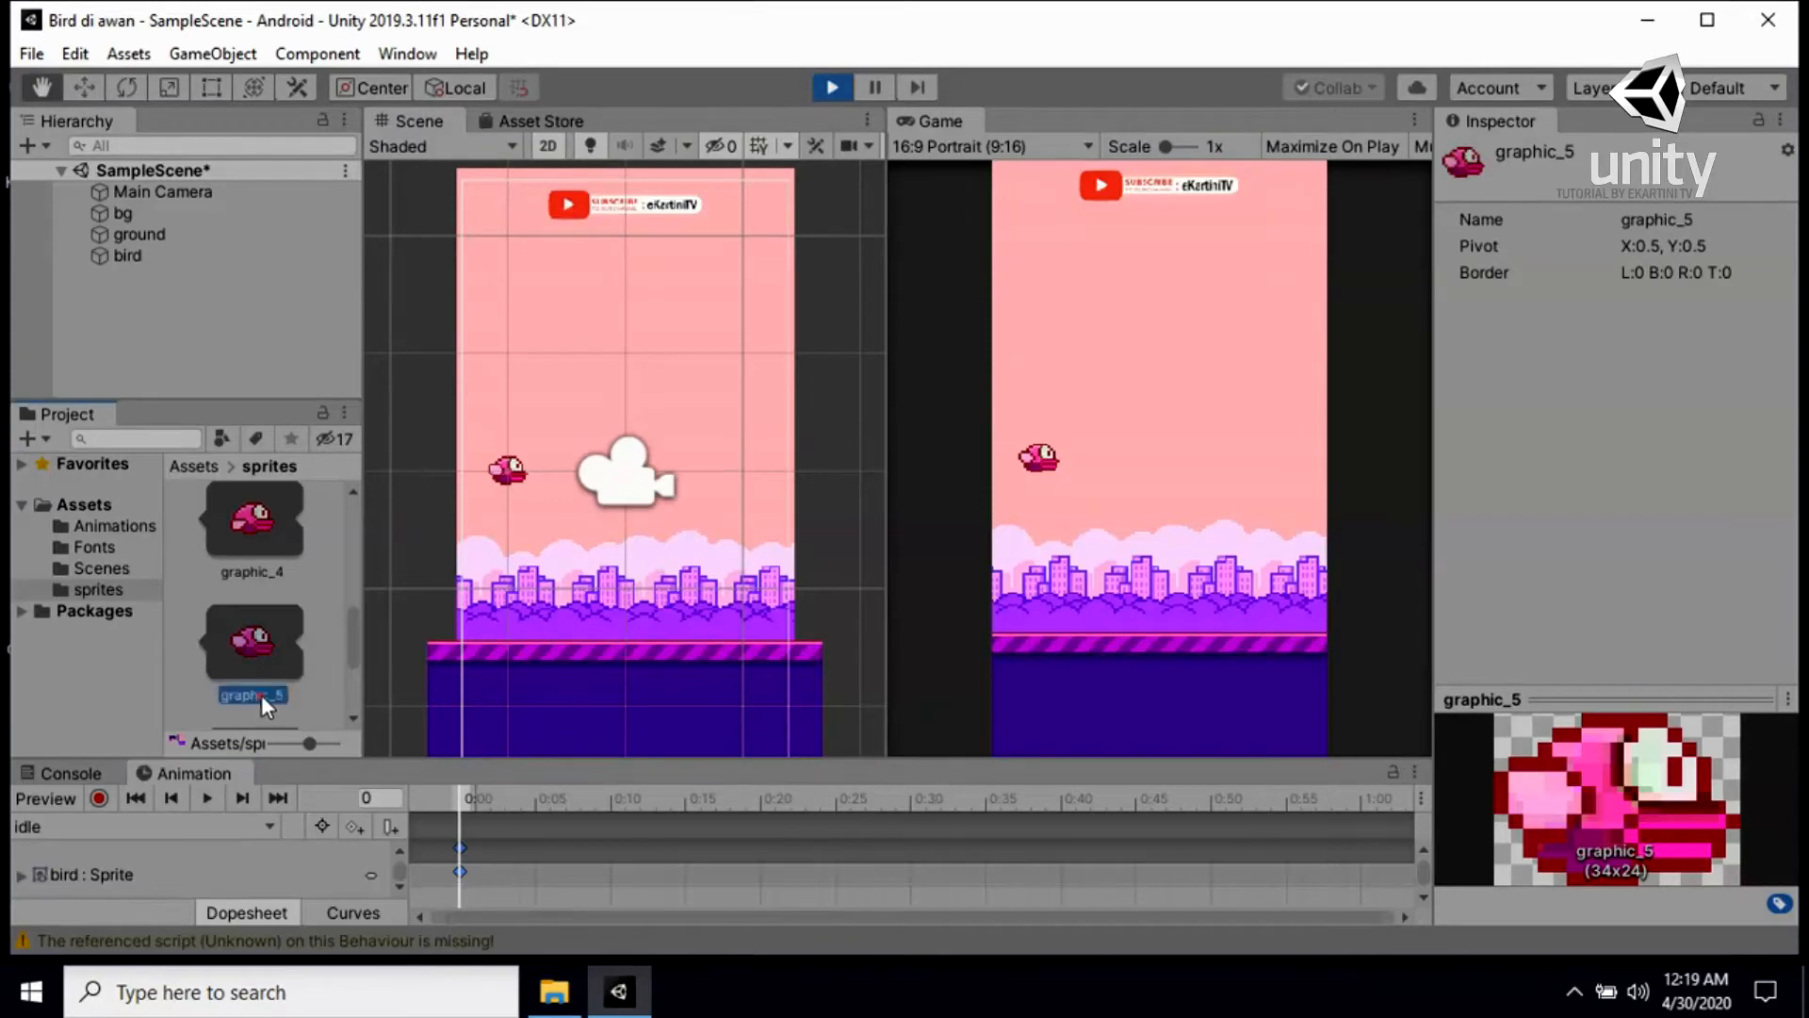
{"action": "left_click", "coordinate": [20, 876]}
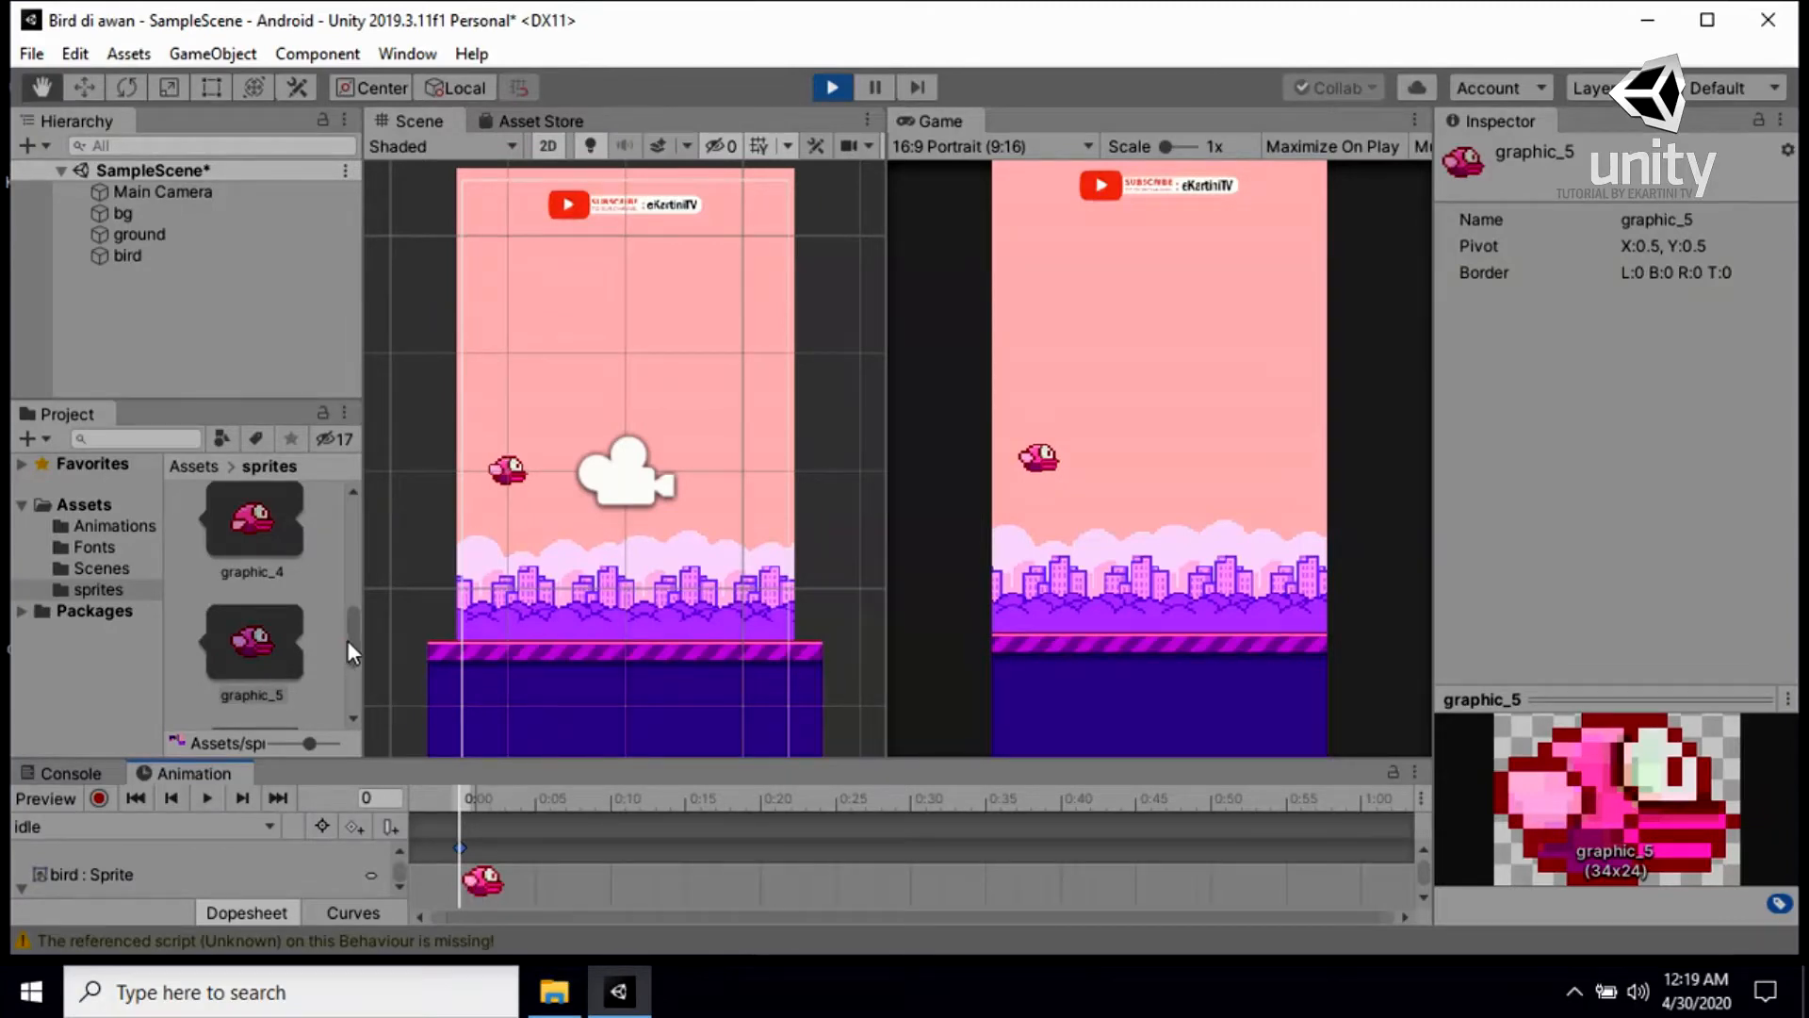
Add sprite graphic_4 at 0:05 and graphic_3 at 0:10 on the idle clip's timeline
{"action": "scroll", "coordinate": [347, 641], "scroll_direction": "up", "scroll_amount": 2}
{"action": "left_click", "coordinate": [275, 641]}
{"action": "left_click_drag", "start_coordinate": [486, 683], "coordinate": [534, 855]}
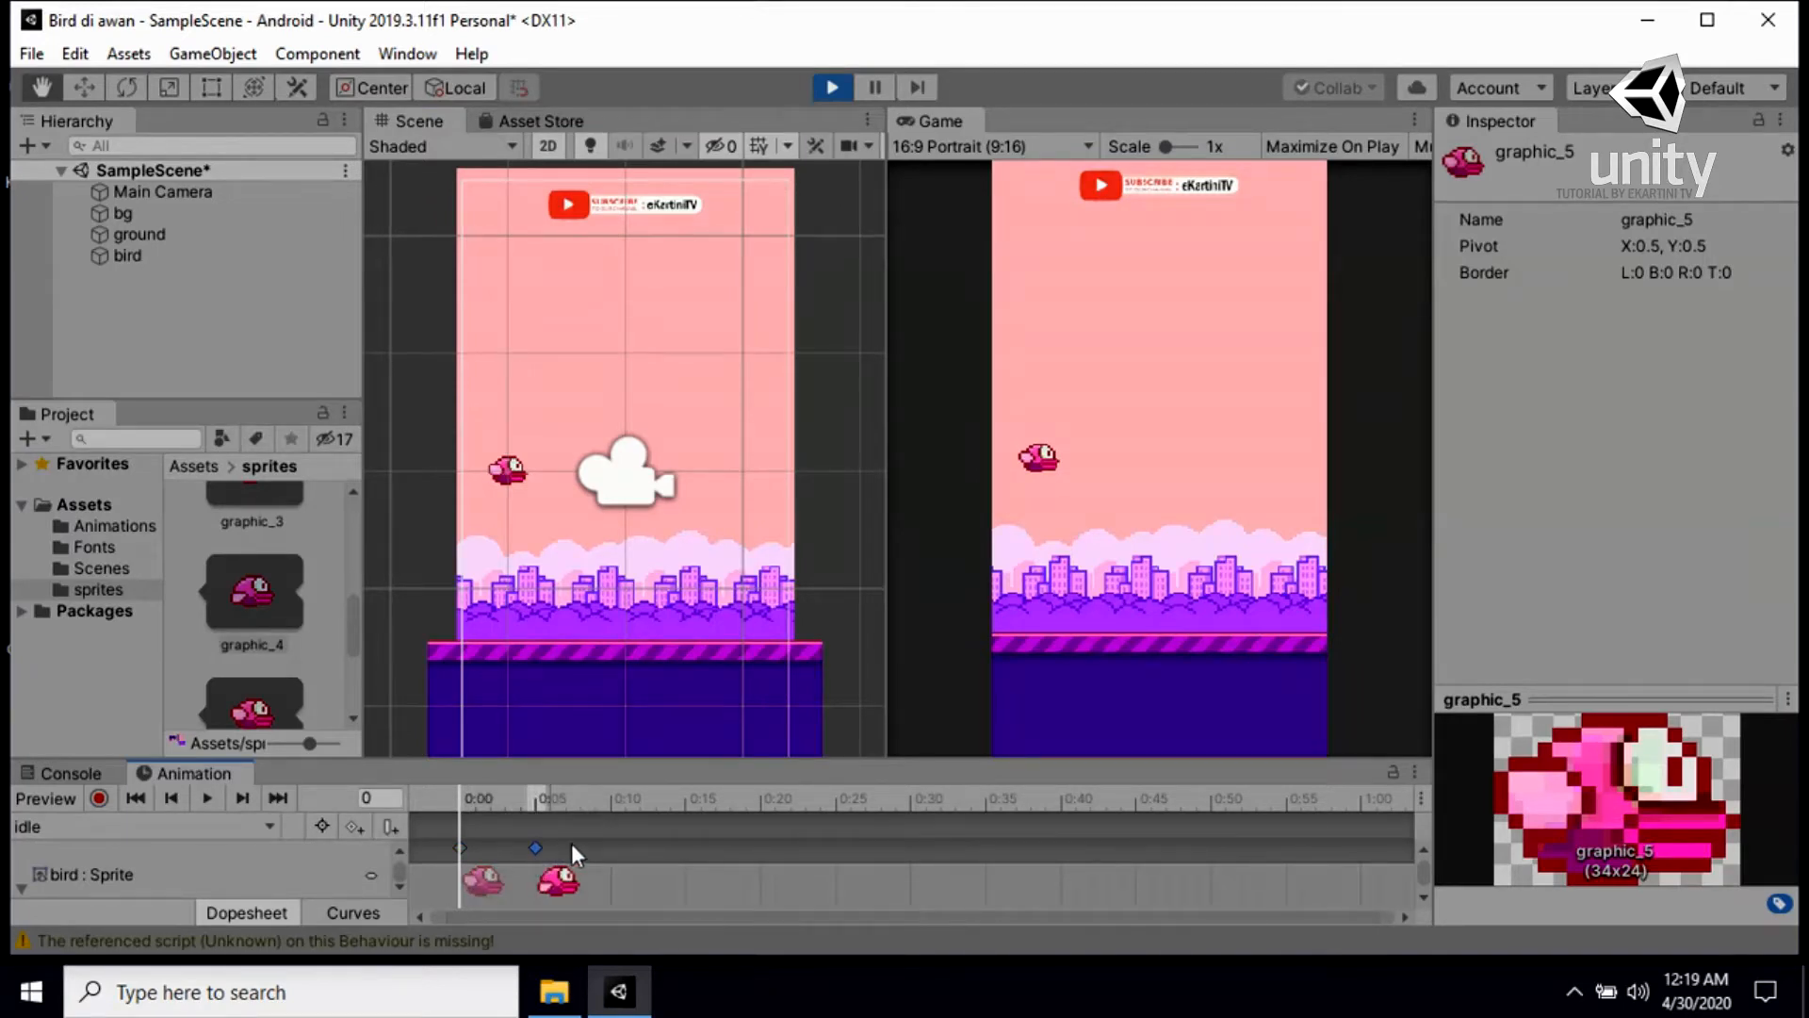
{"action": "left_click_drag", "start_coordinate": [354, 629], "coordinate": [618, 856]}
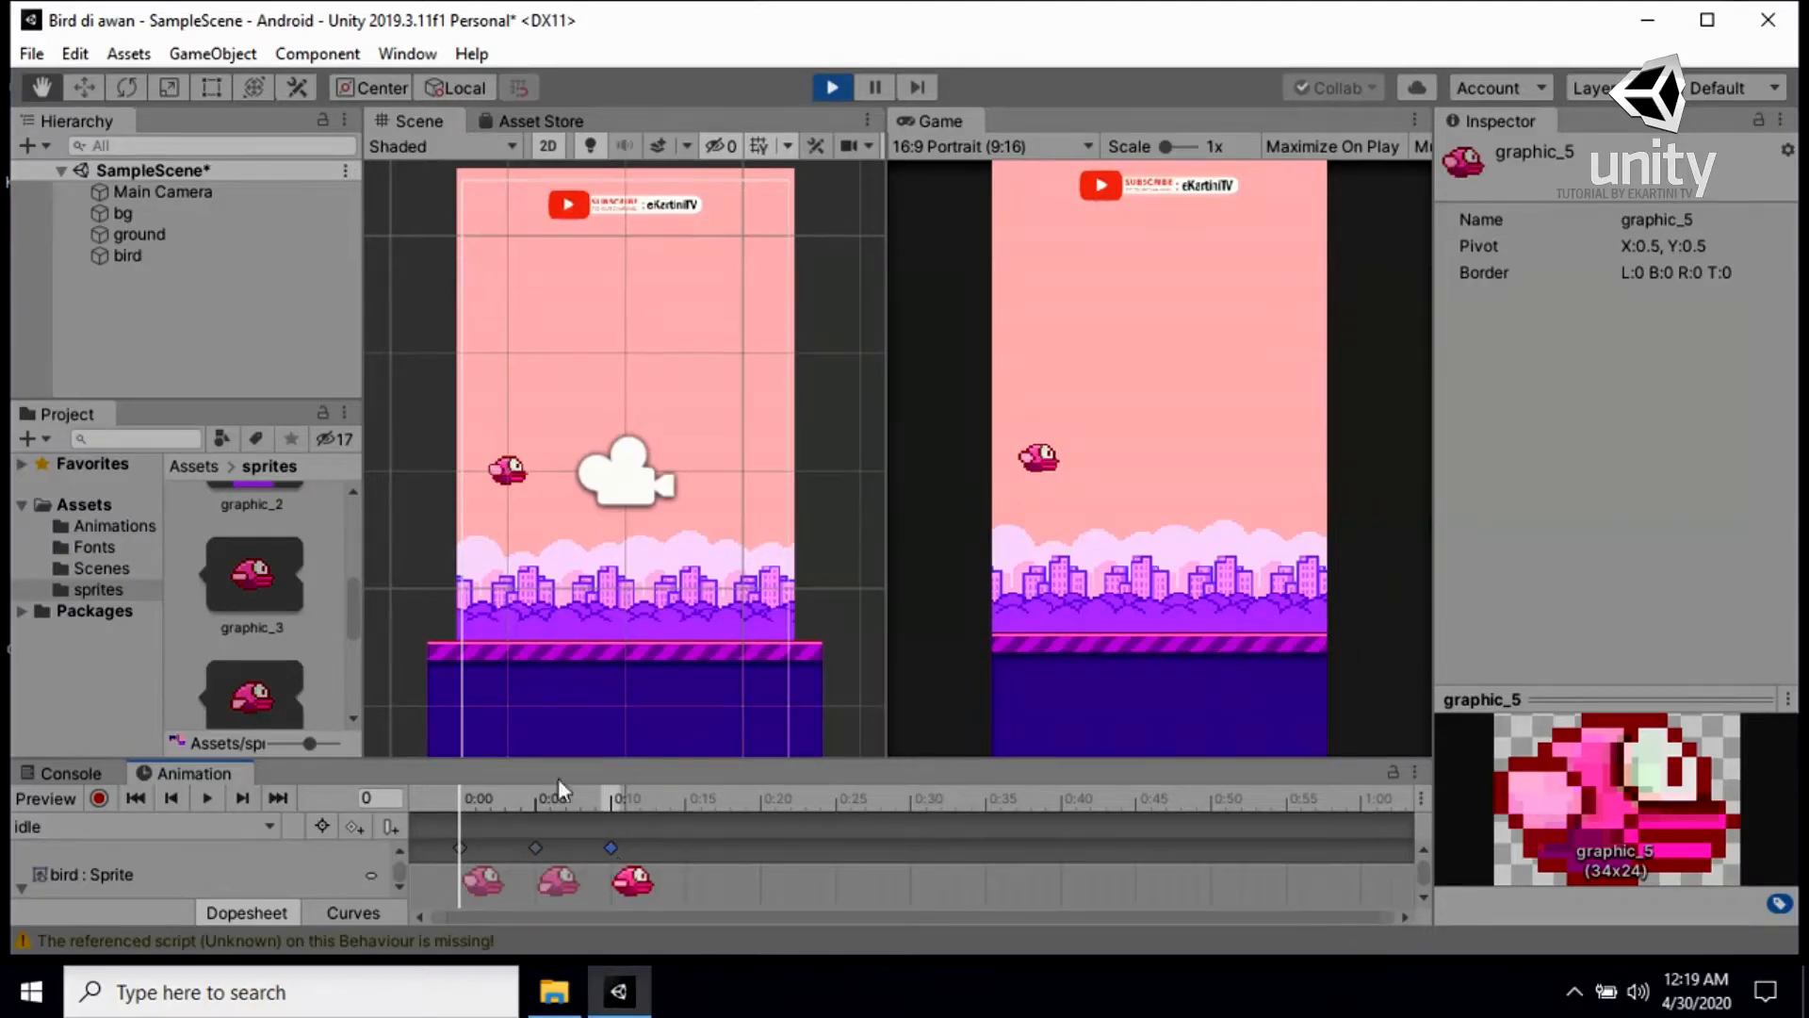
Select the bird and preview the playback of the idle animation
{"action": "left_click", "coordinate": [128, 255]}
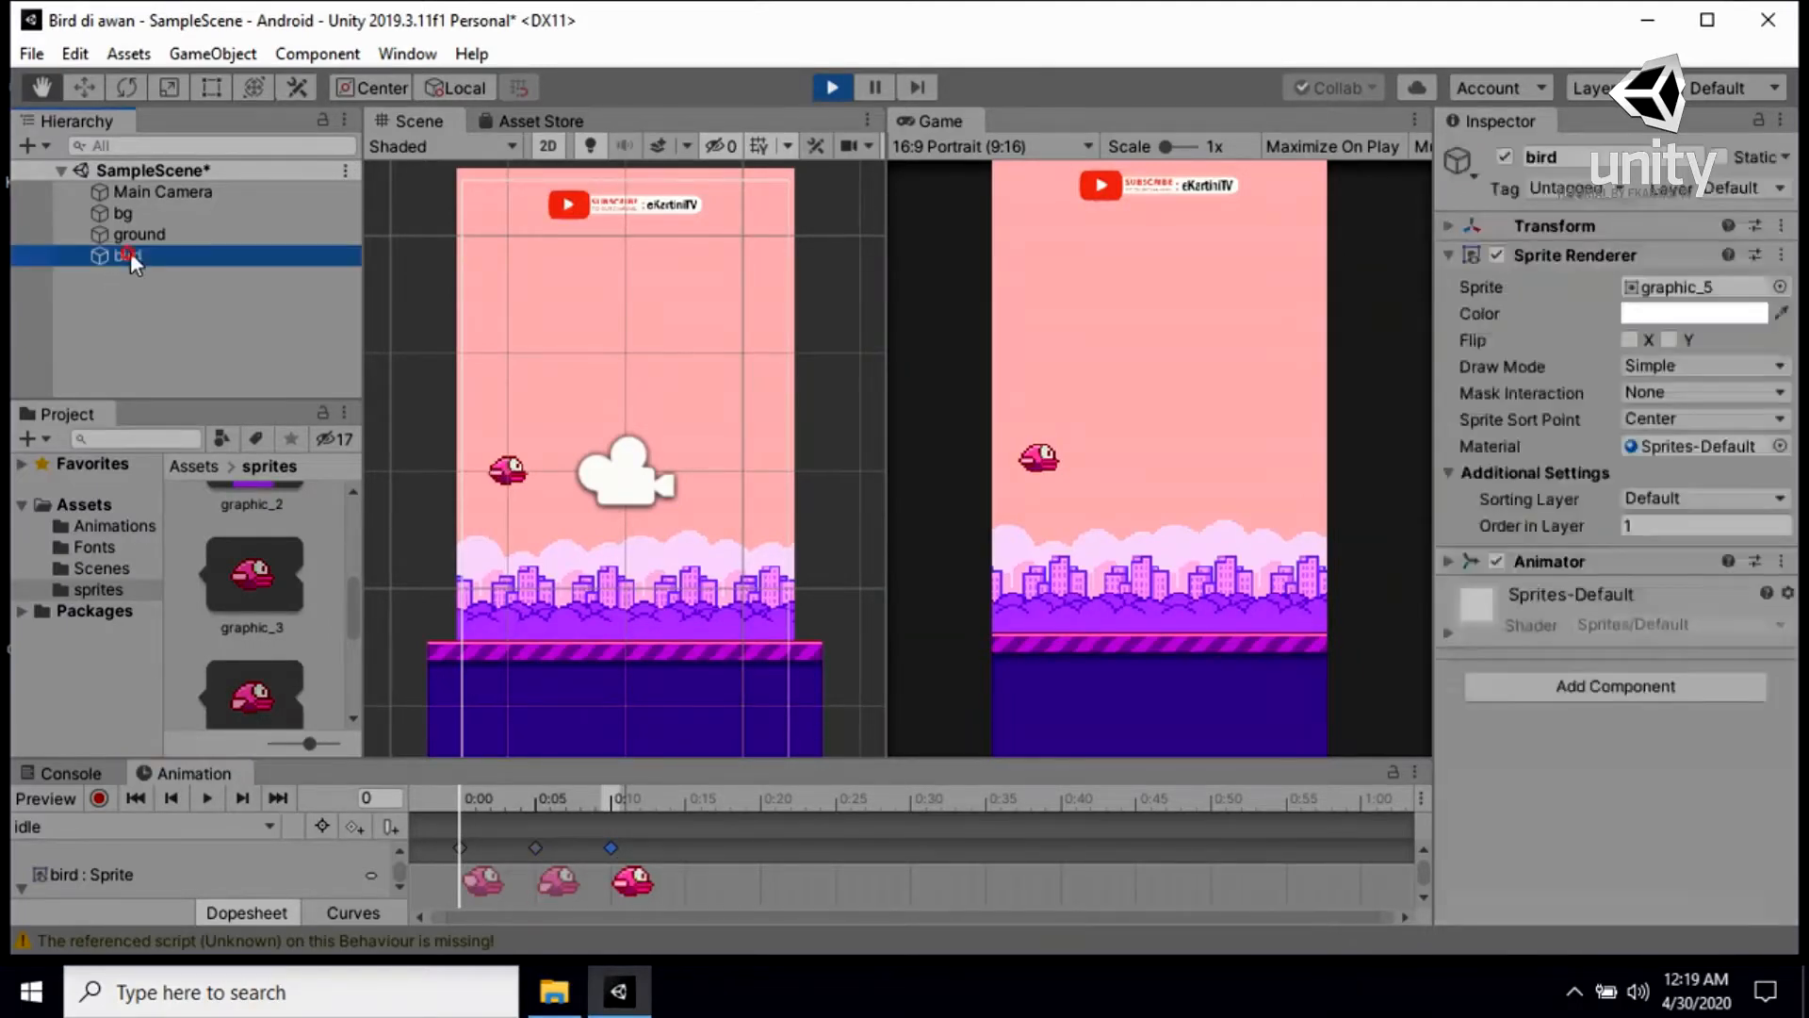
{"action": "left_click", "coordinate": [203, 797]}
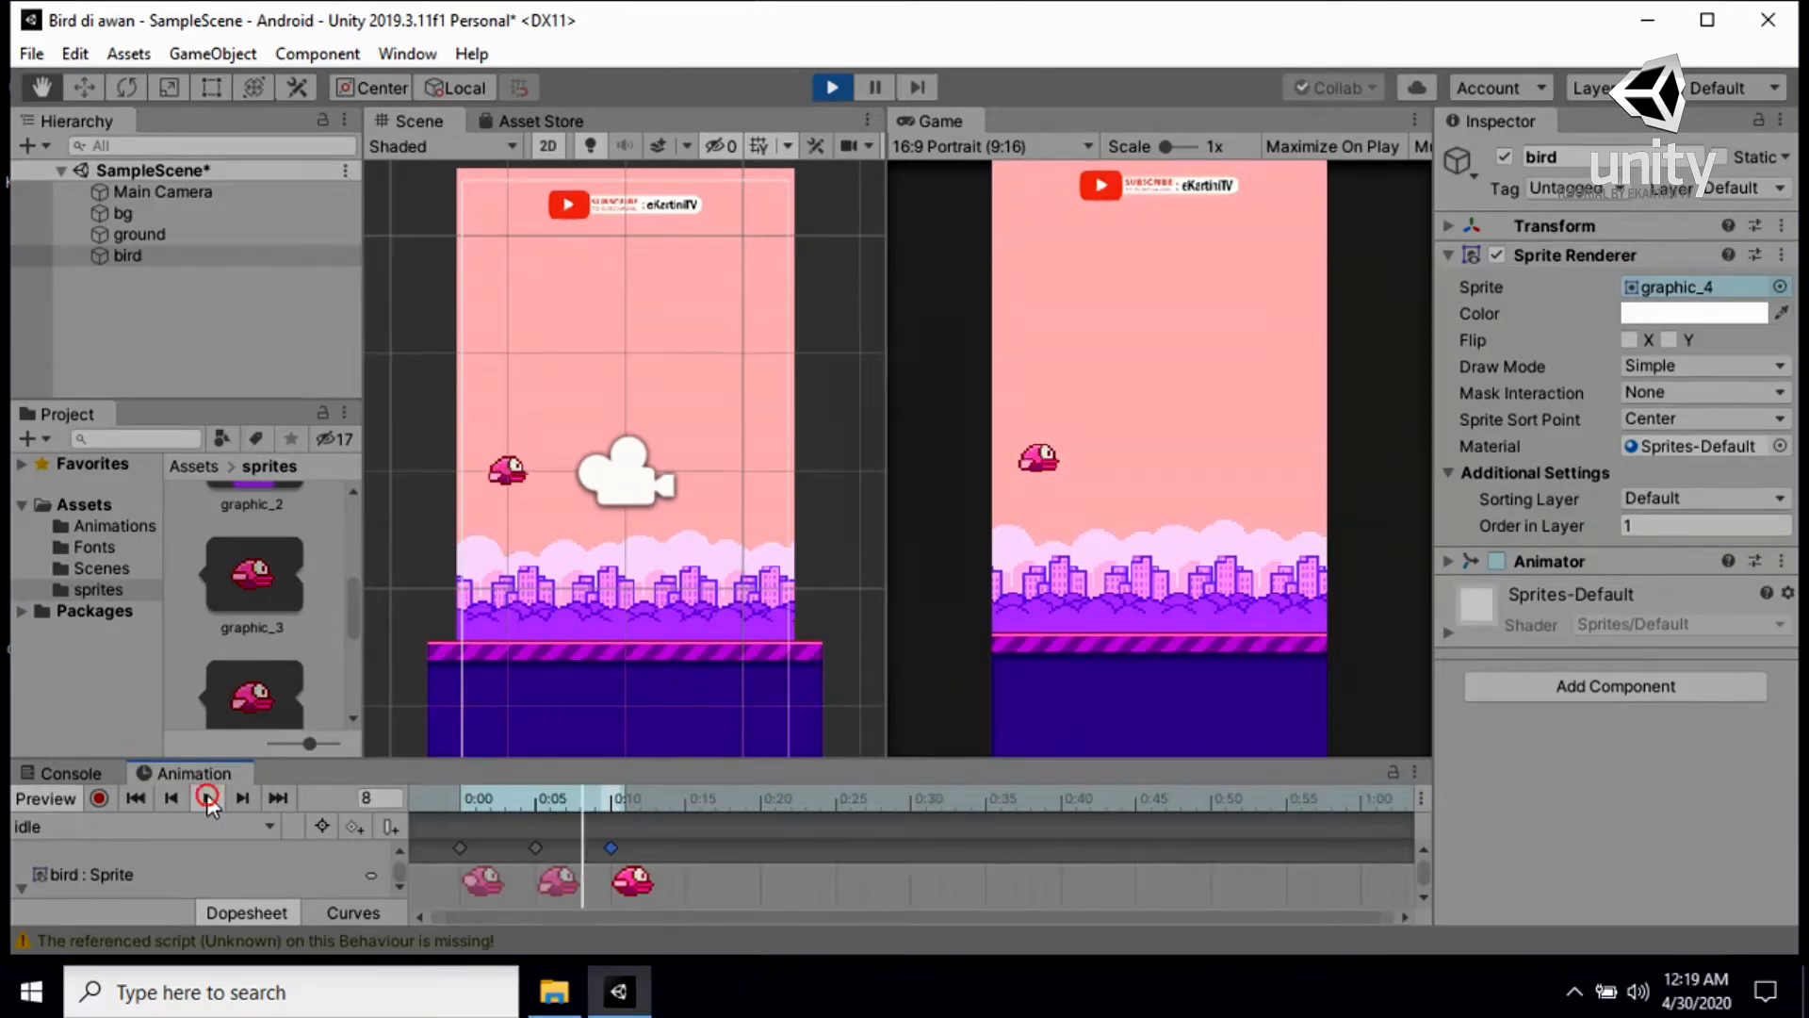
{"action": "left_click", "coordinate": [207, 797]}
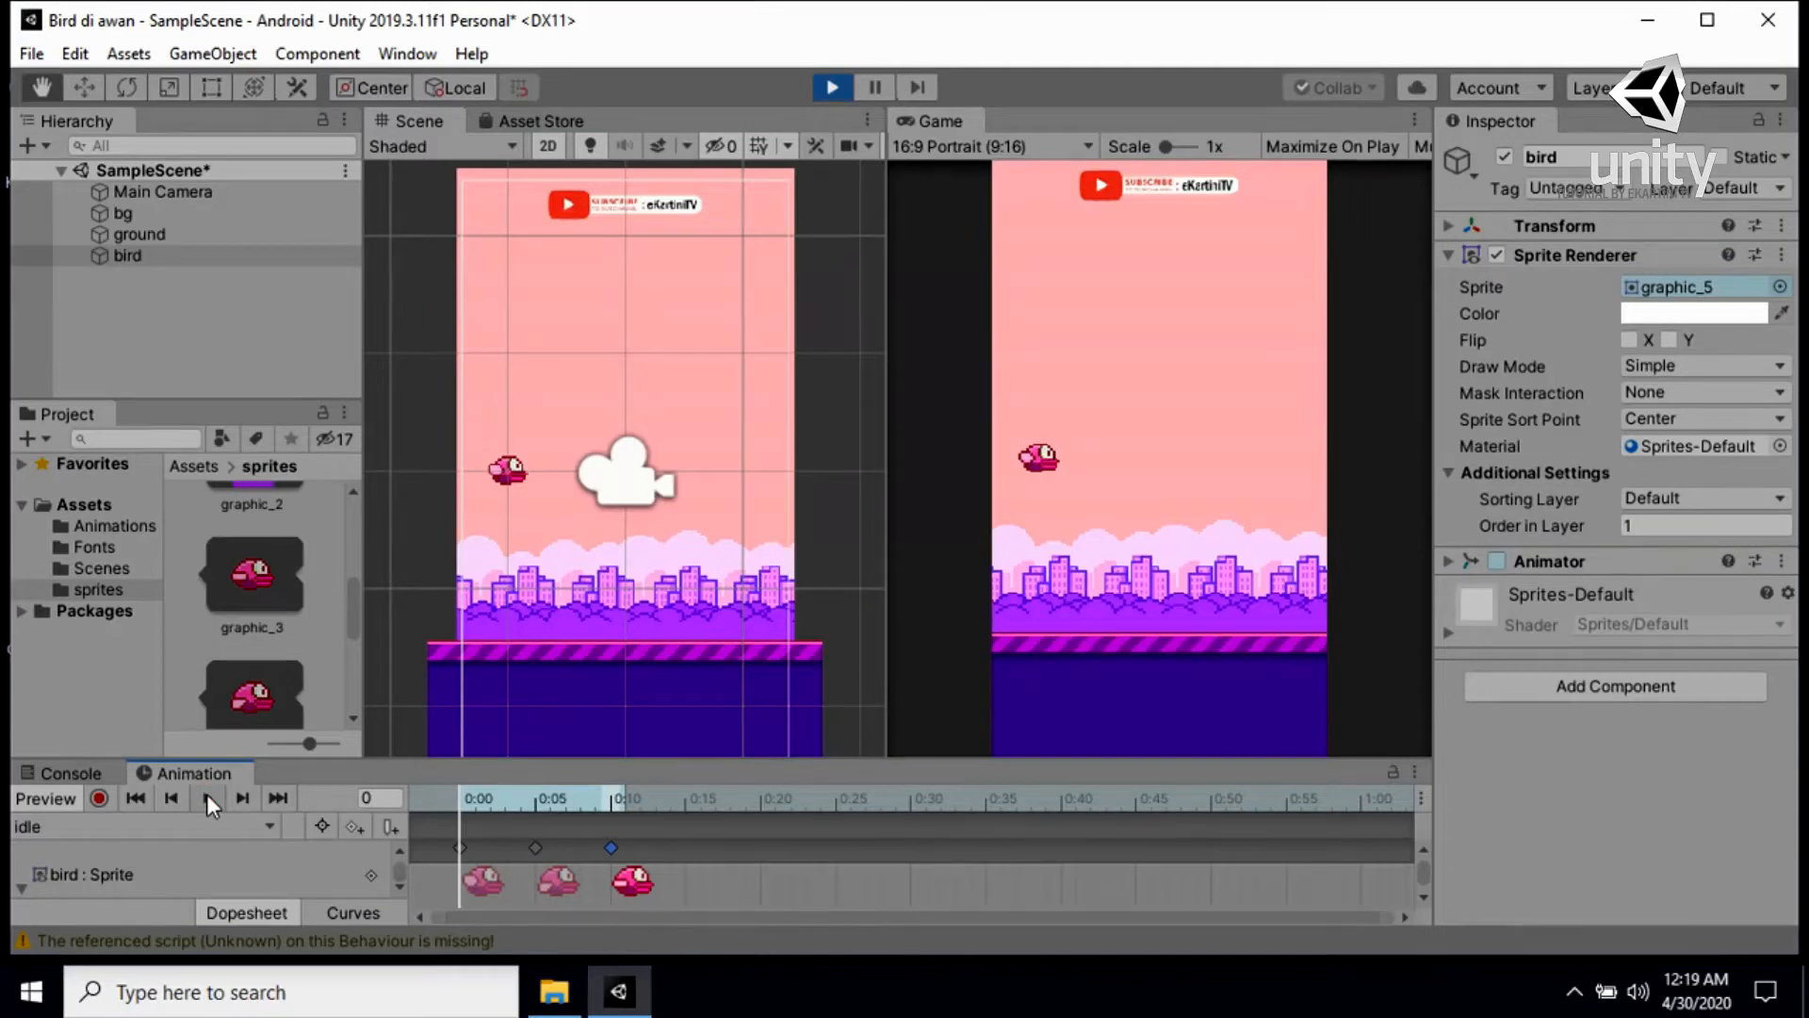
{"action": "left_click", "coordinate": [206, 797]}
{"action": "left_click", "coordinate": [206, 797]}
Extend the idle clip with sprite graphic_3 at 0:15 and graphic_5 at 0:20
{"action": "left_click_drag", "start_coordinate": [350, 603], "coordinate": [358, 633]}
{"action": "left_click", "coordinate": [251, 692]}
{"action": "left_click_drag", "start_coordinate": [354, 650], "coordinate": [361, 619]}
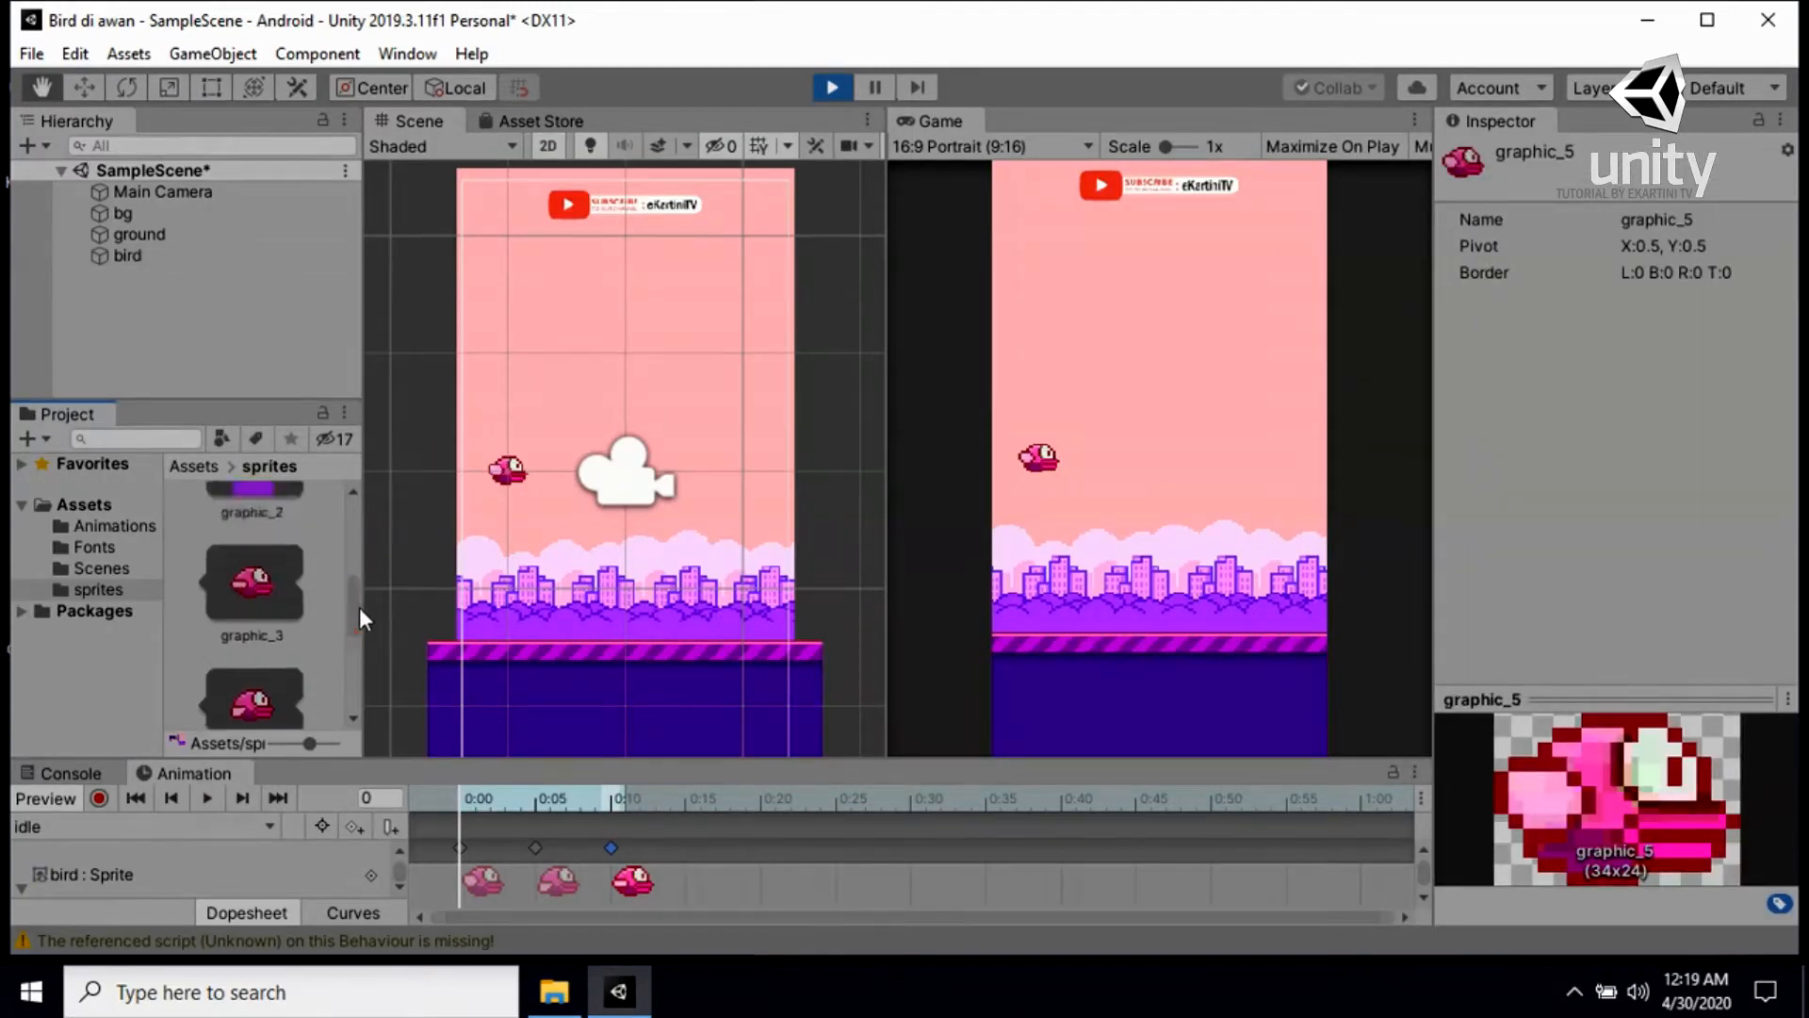
{"action": "left_click_drag", "start_coordinate": [224, 614], "coordinate": [708, 853]}
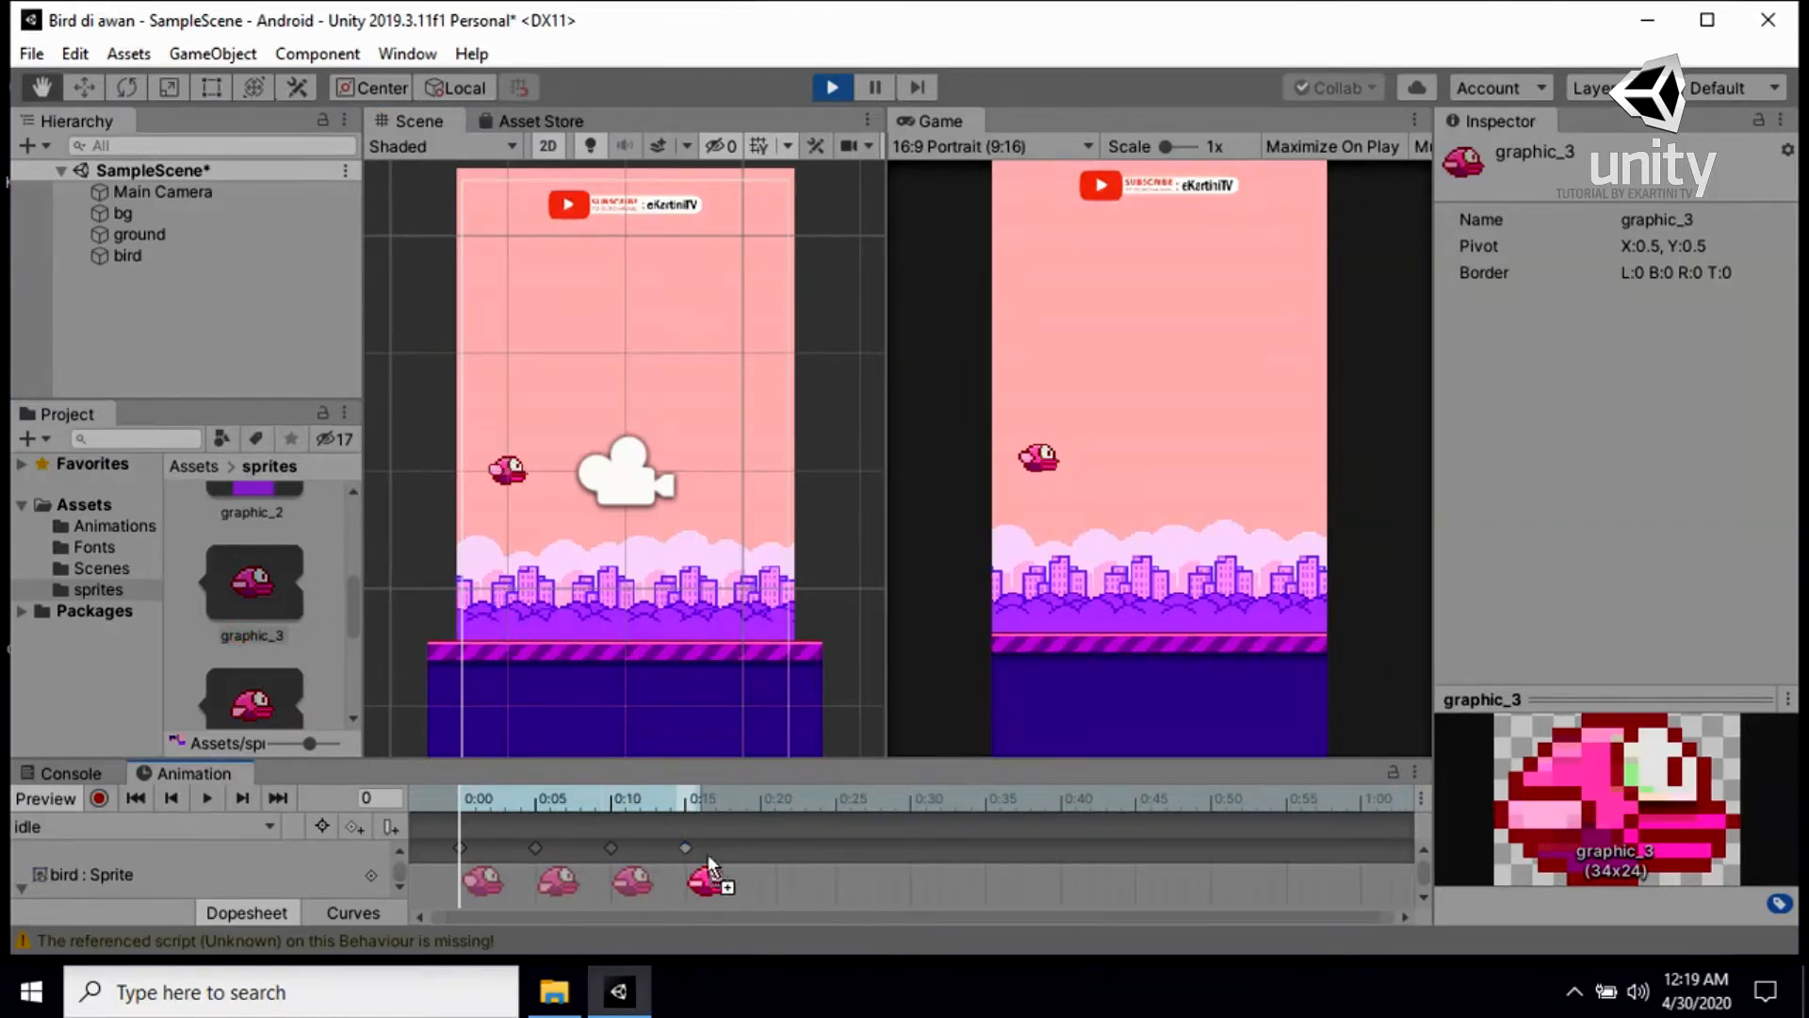
{"action": "left_click_drag", "start_coordinate": [355, 609], "coordinate": [758, 851]}
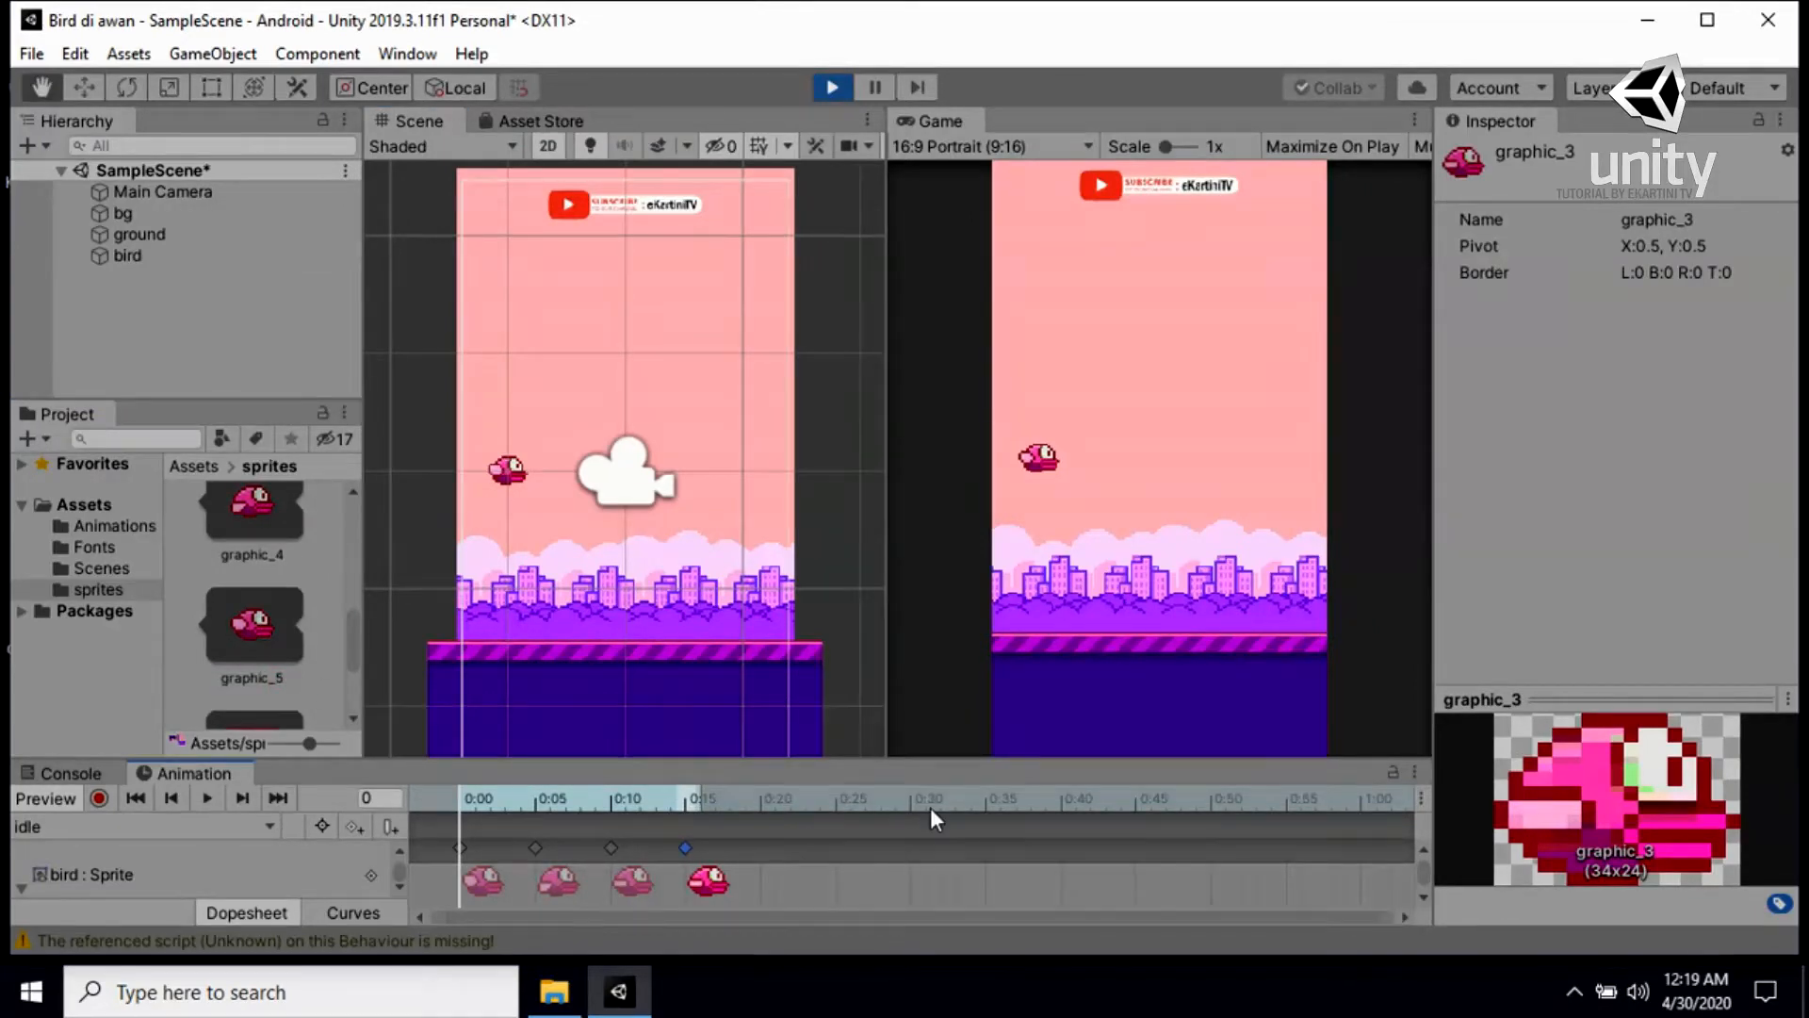
{"action": "left_click_drag", "start_coordinate": [271, 682], "coordinate": [755, 848]}
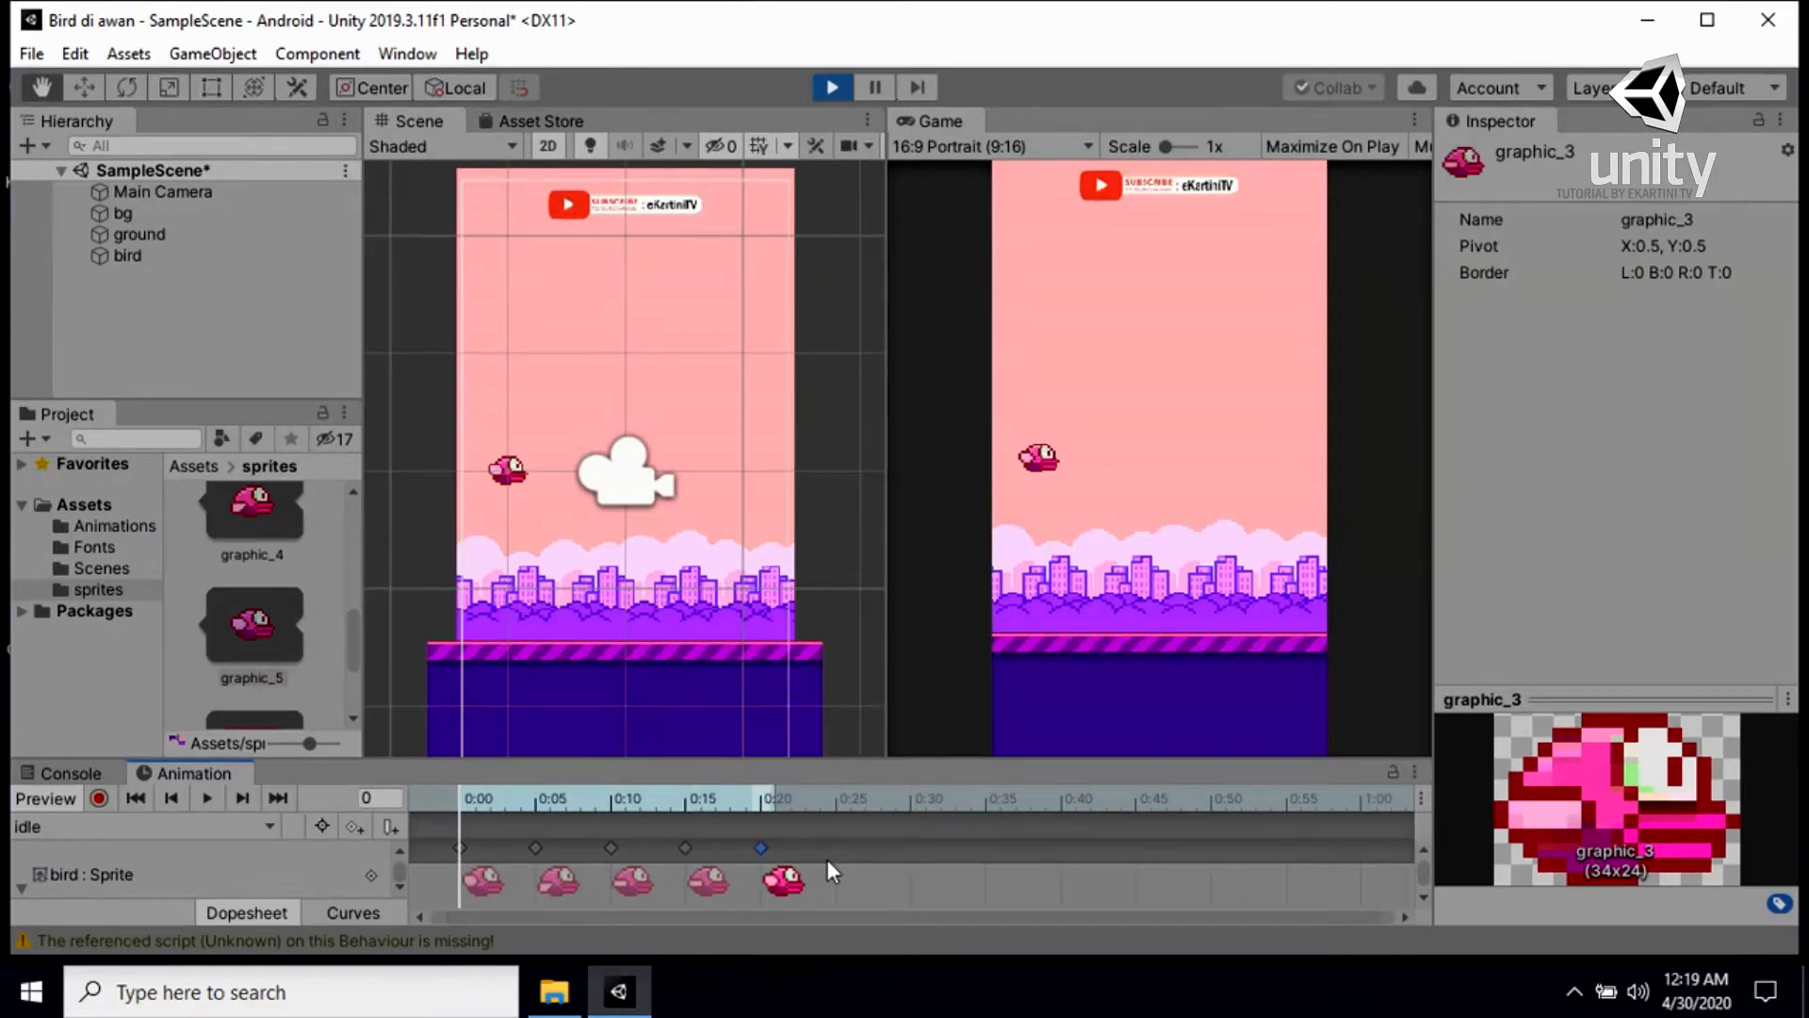
Preview the extended five-keyframe idle animation on the bird
{"action": "left_click", "coordinate": [202, 798]}
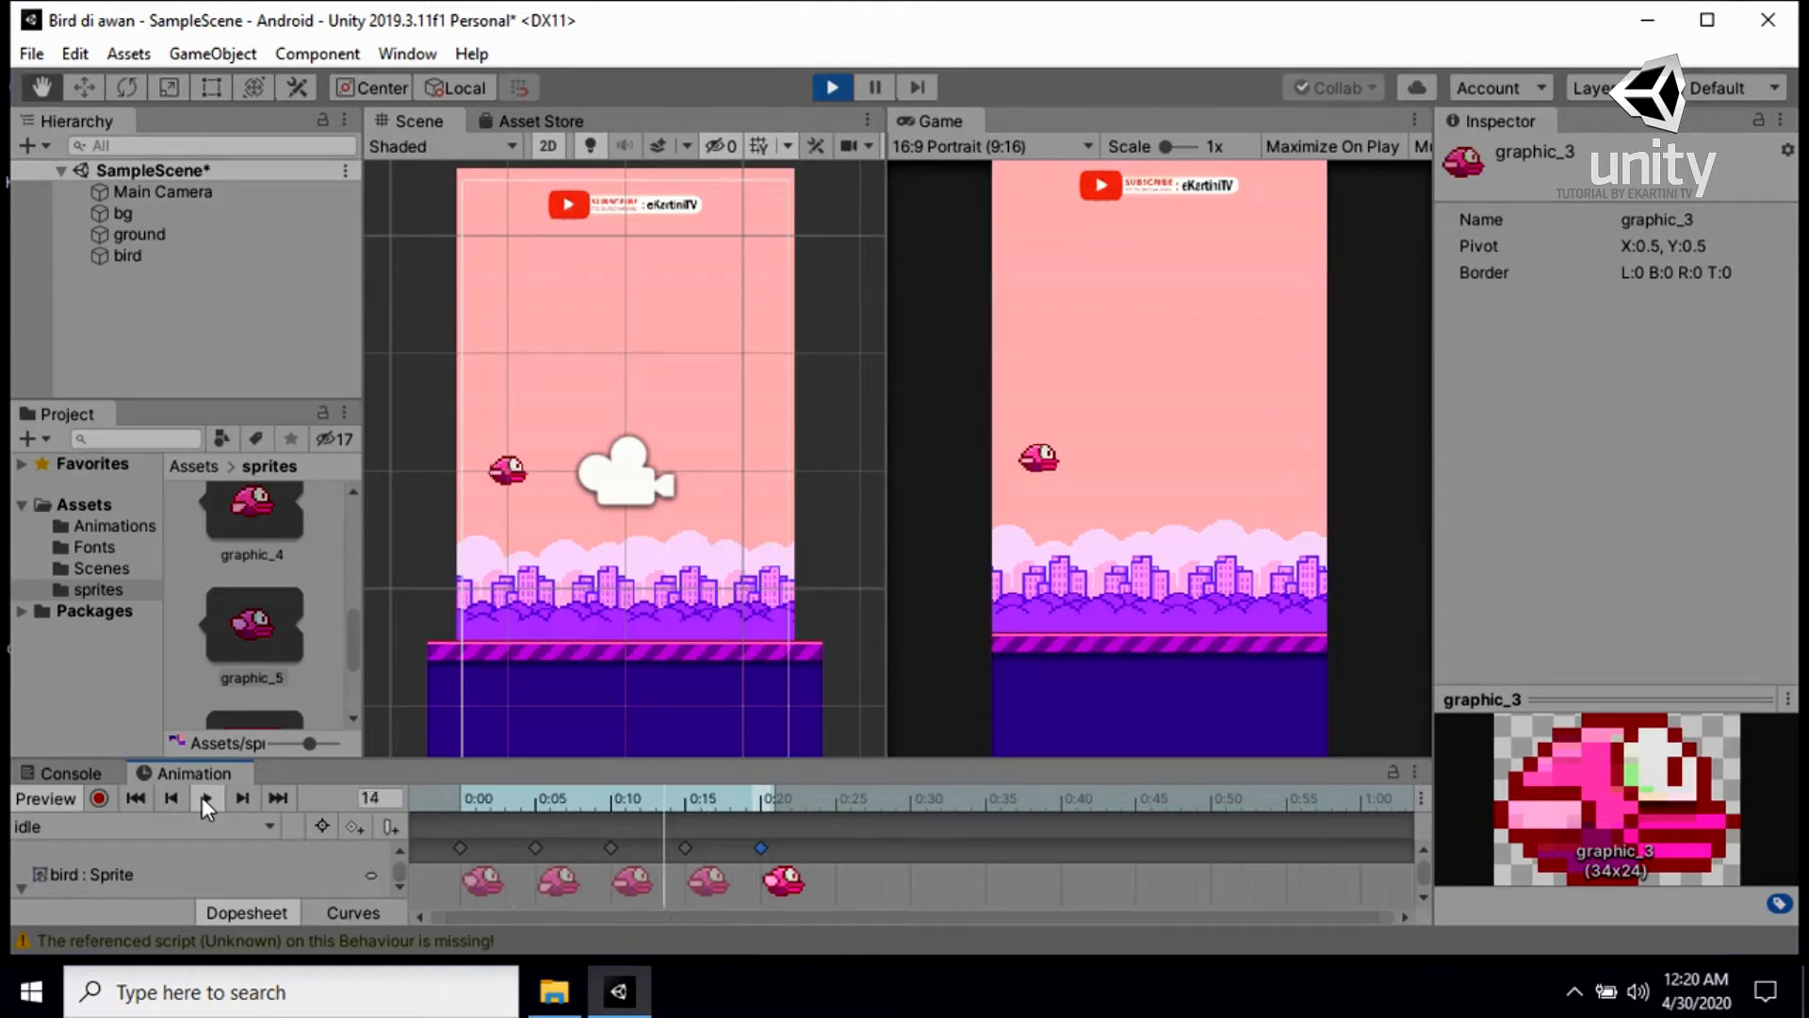
{"action": "left_click", "coordinate": [141, 258]}
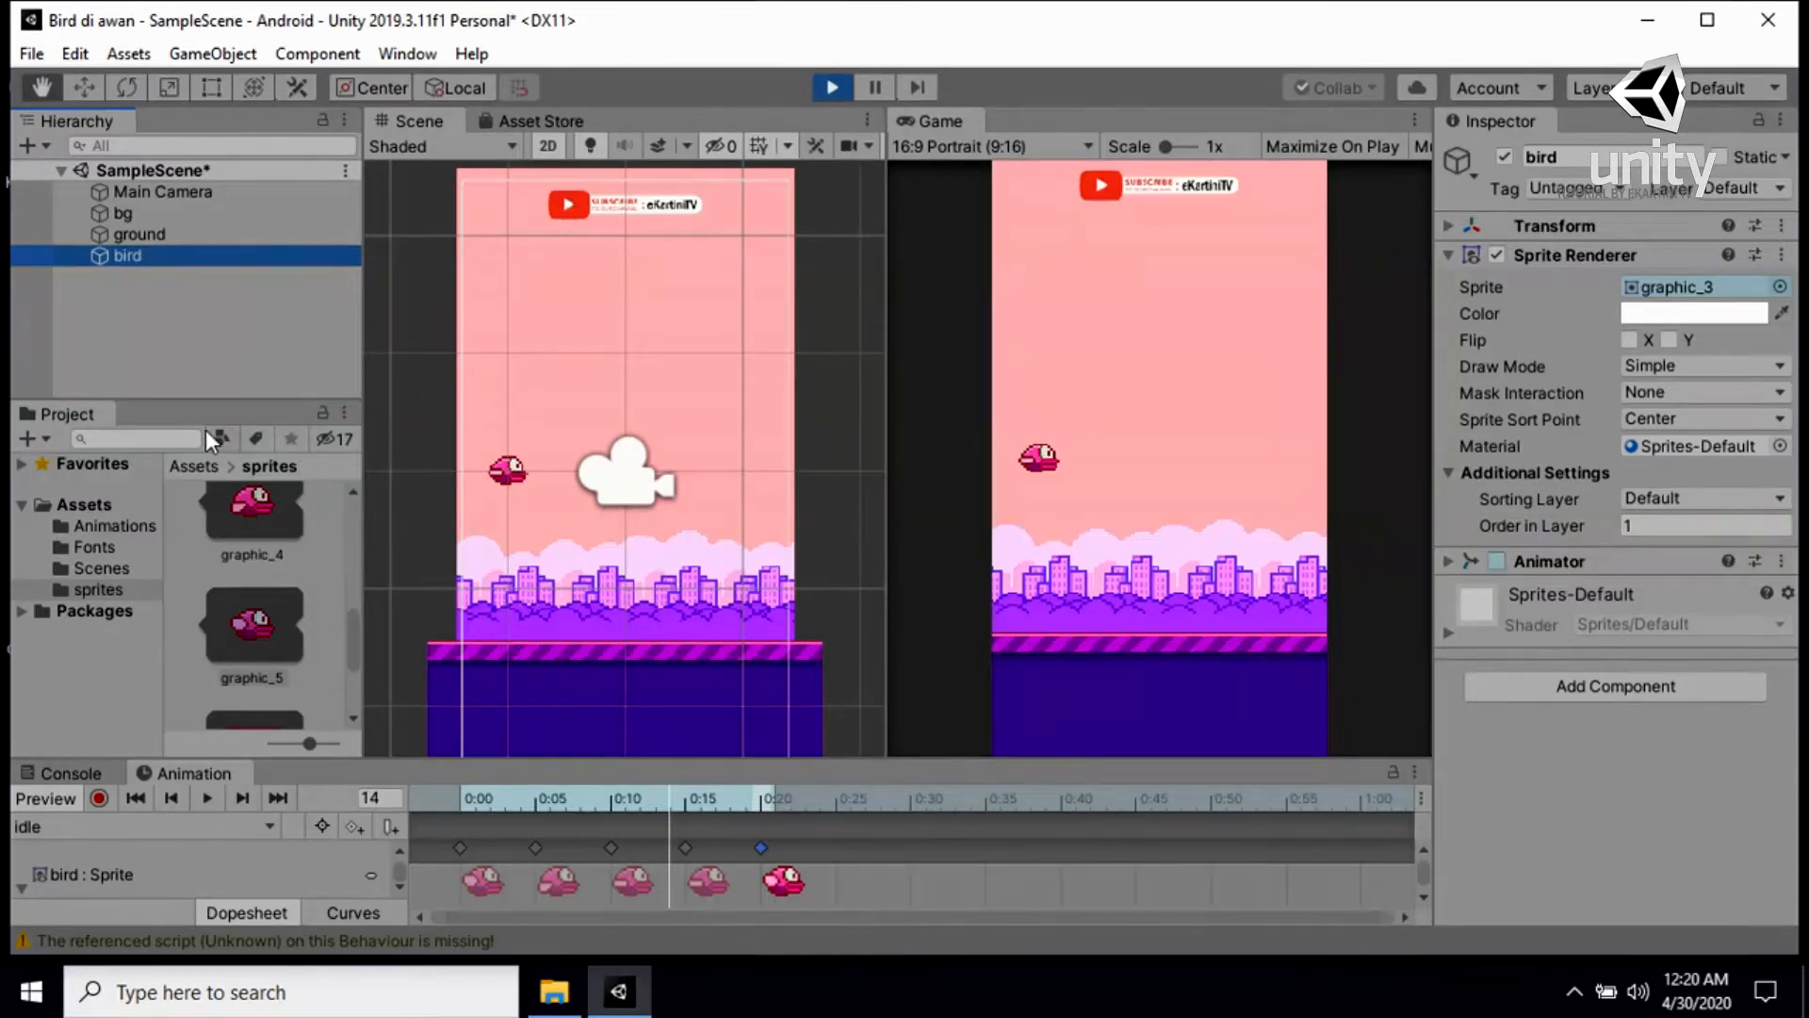
{"action": "left_click", "coordinate": [457, 846]}
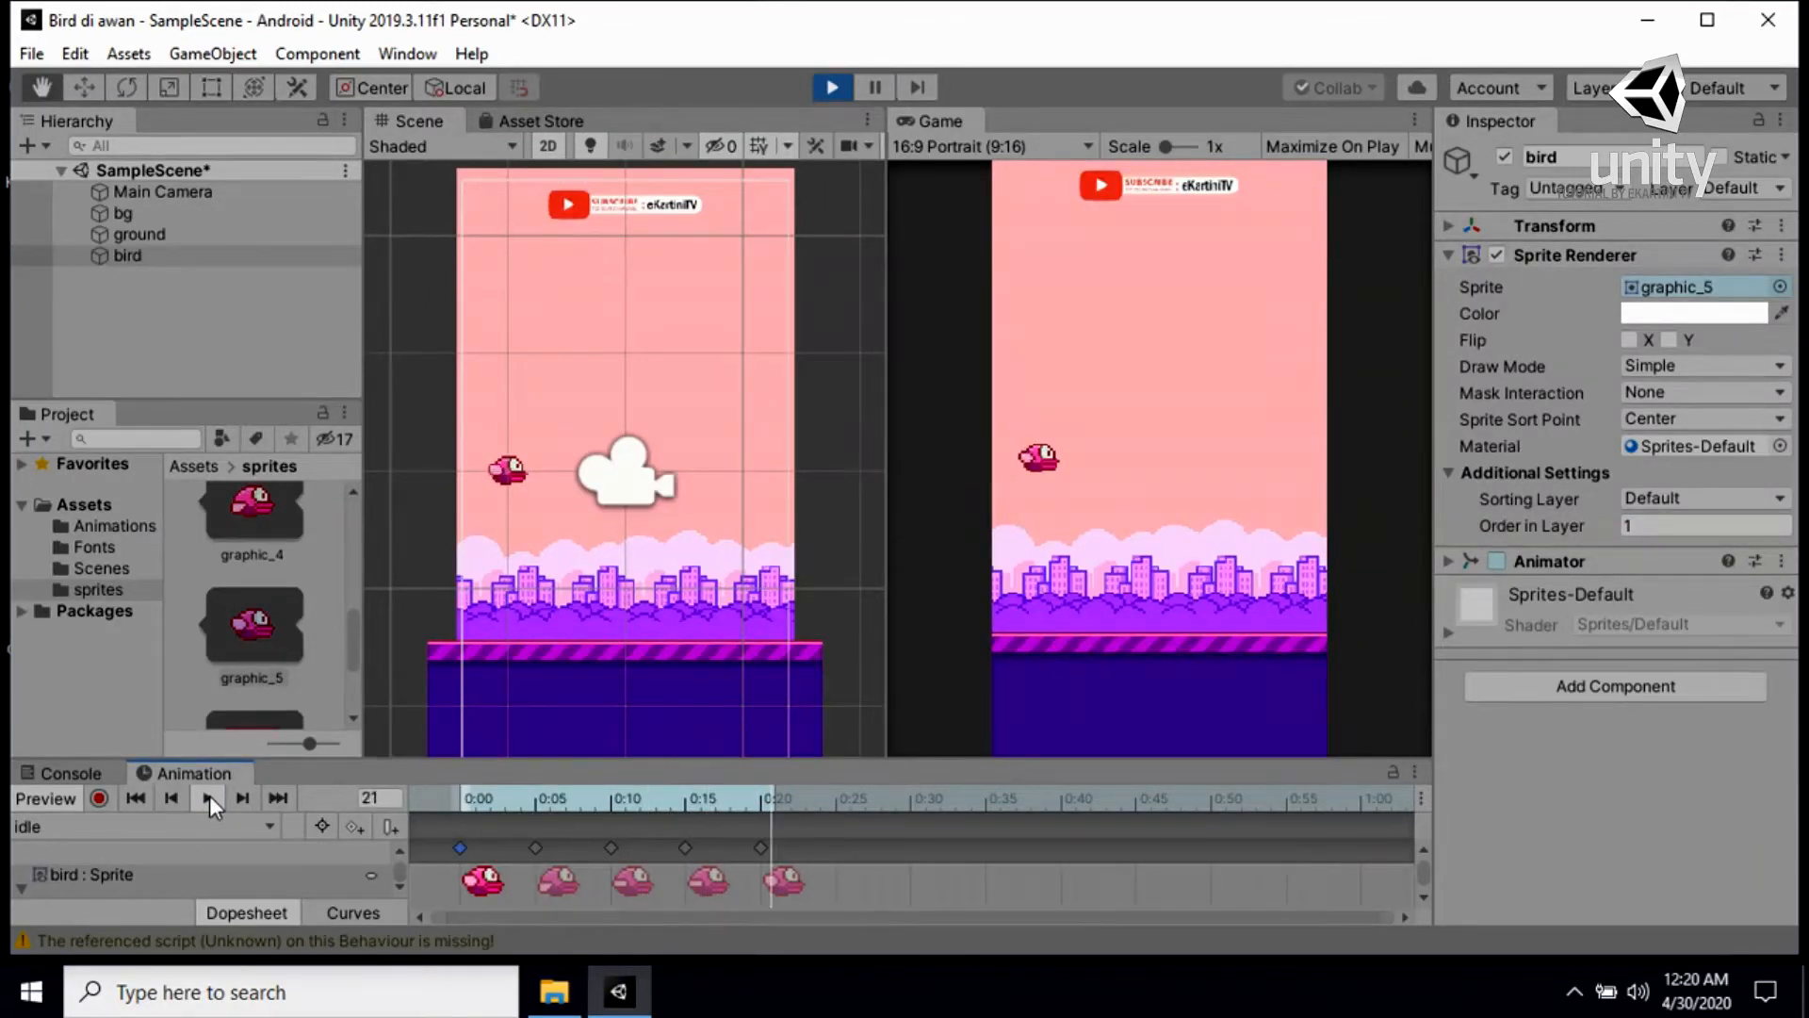
{"action": "left_click", "coordinate": [209, 797]}
Compress all five idle keyframes together so the last one falls at about 0:12, and preview the faster animation
{"action": "left_click", "coordinate": [762, 848], "text": "shift"}
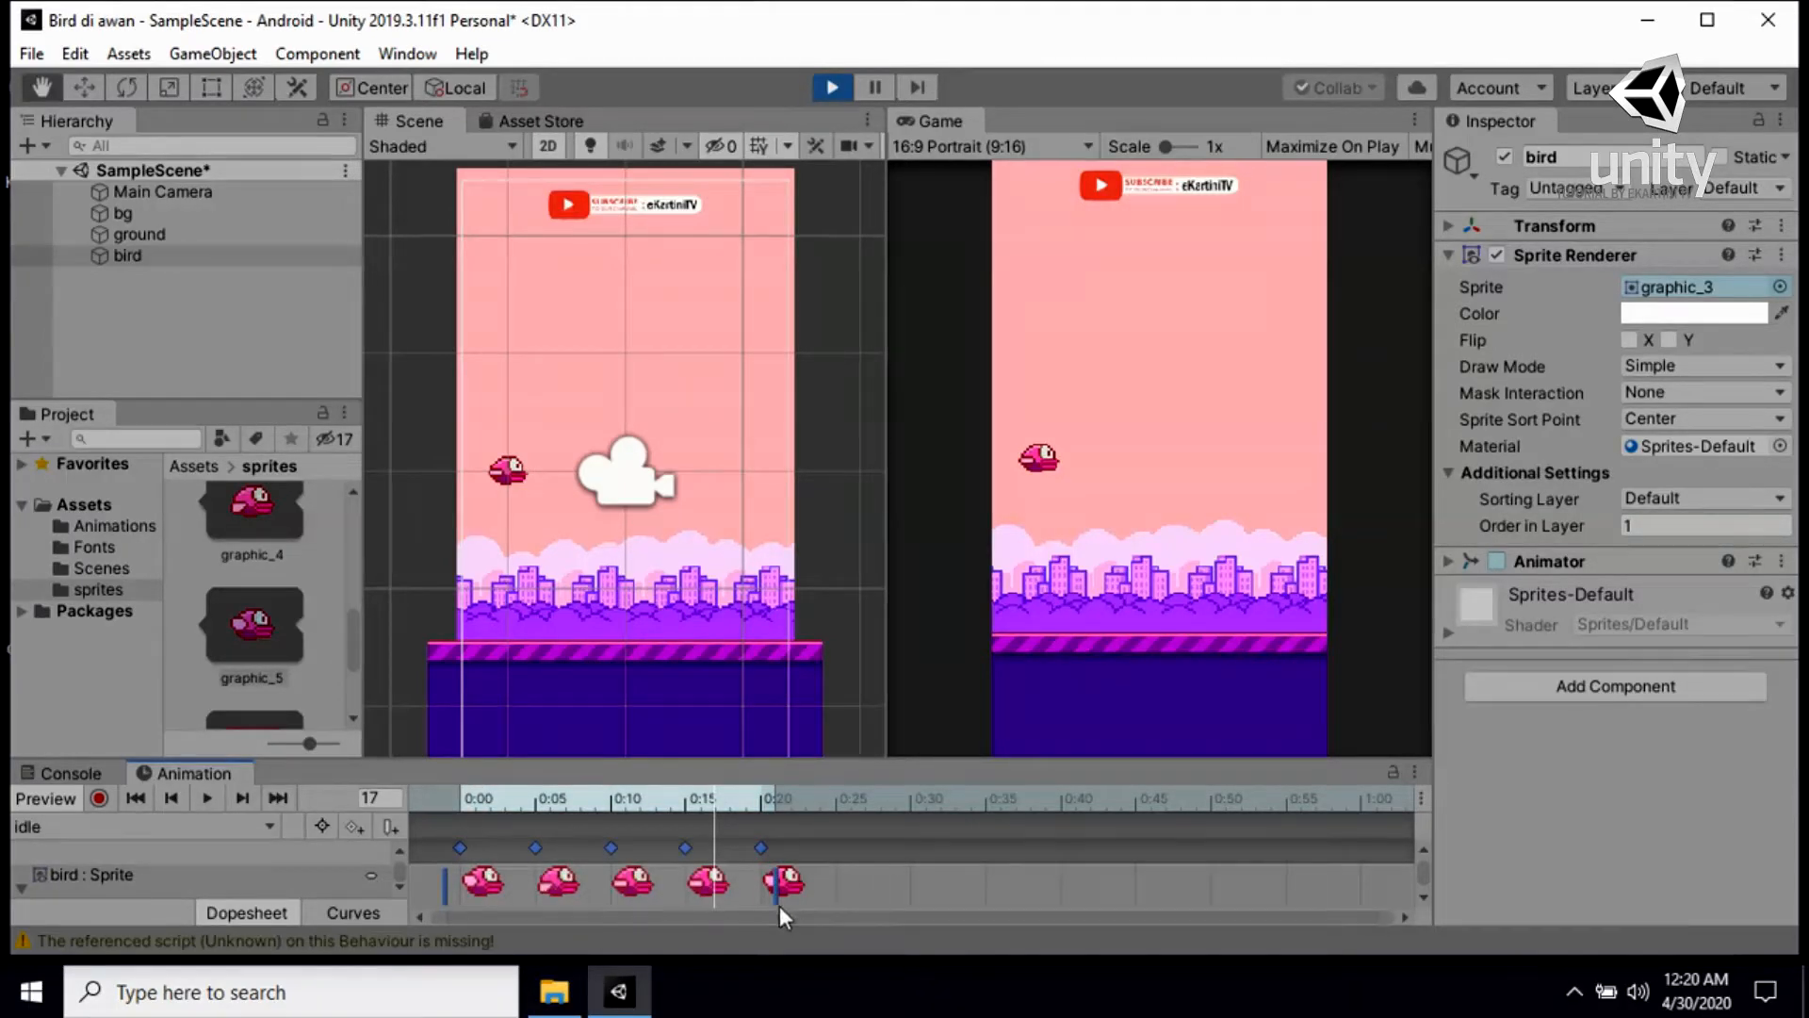
{"action": "left_click_drag", "start_coordinate": [772, 895], "coordinate": [658, 886]}
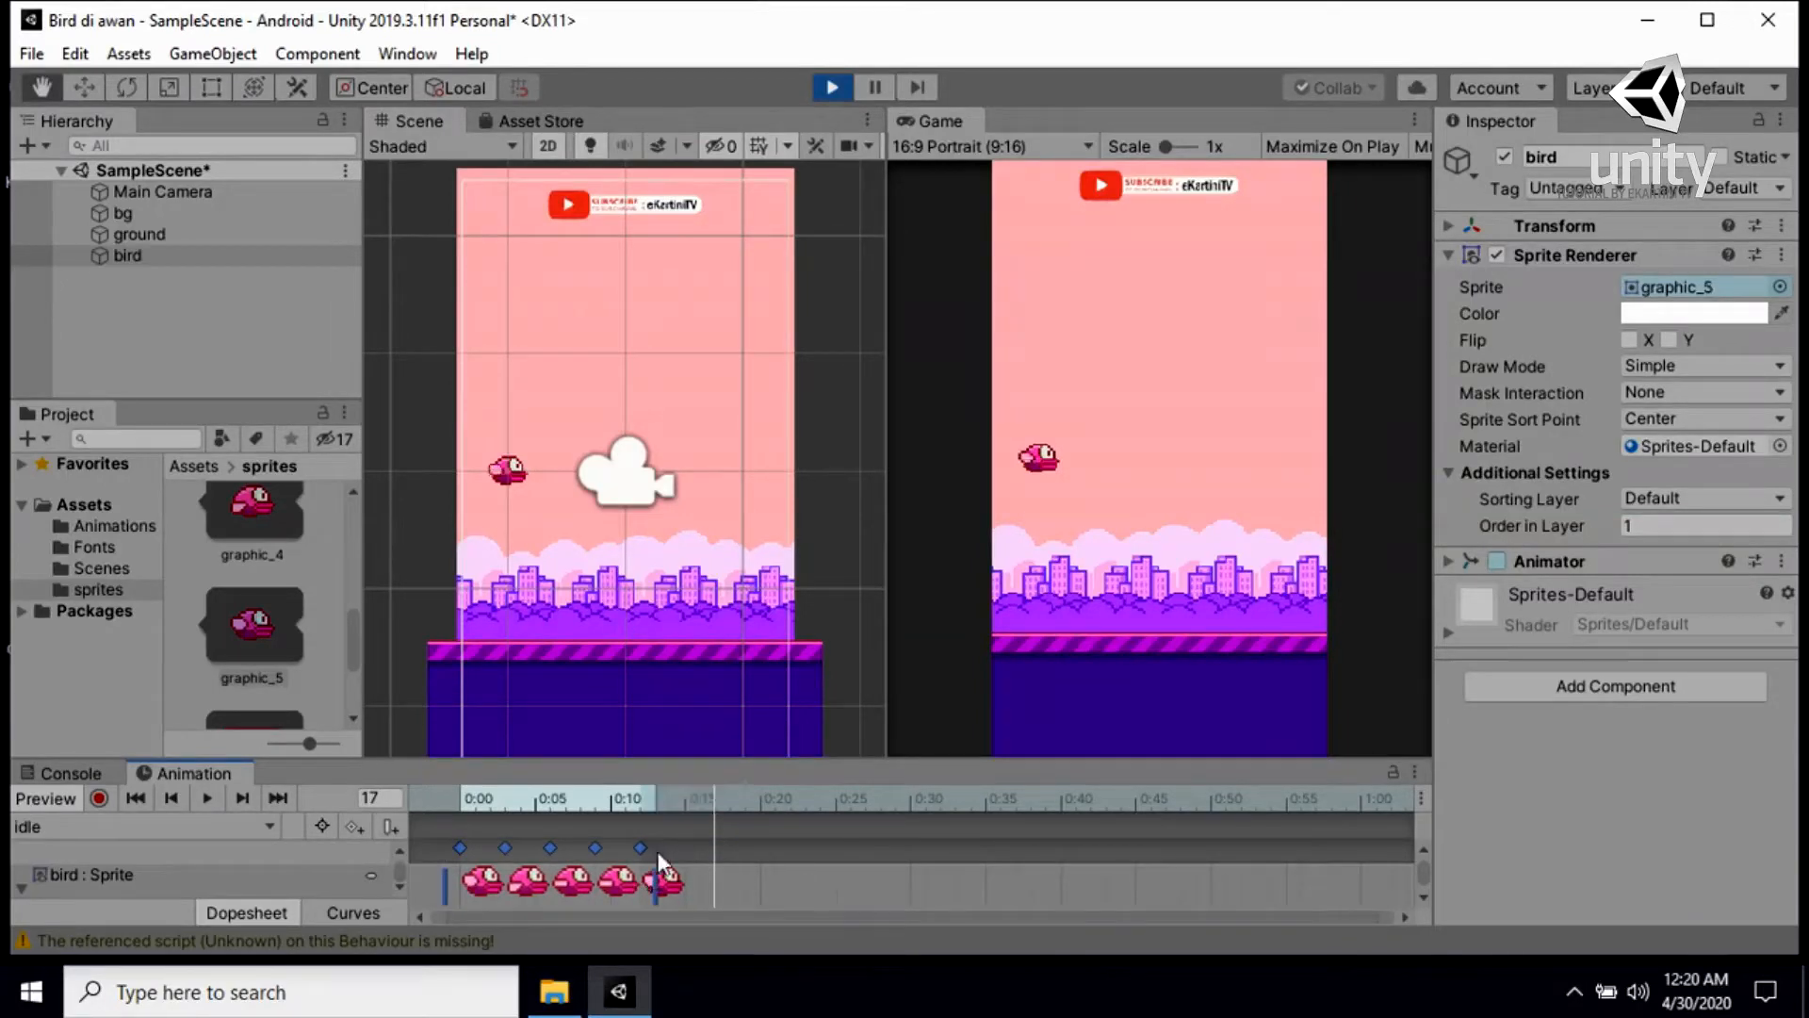
{"action": "left_click", "coordinate": [207, 796]}
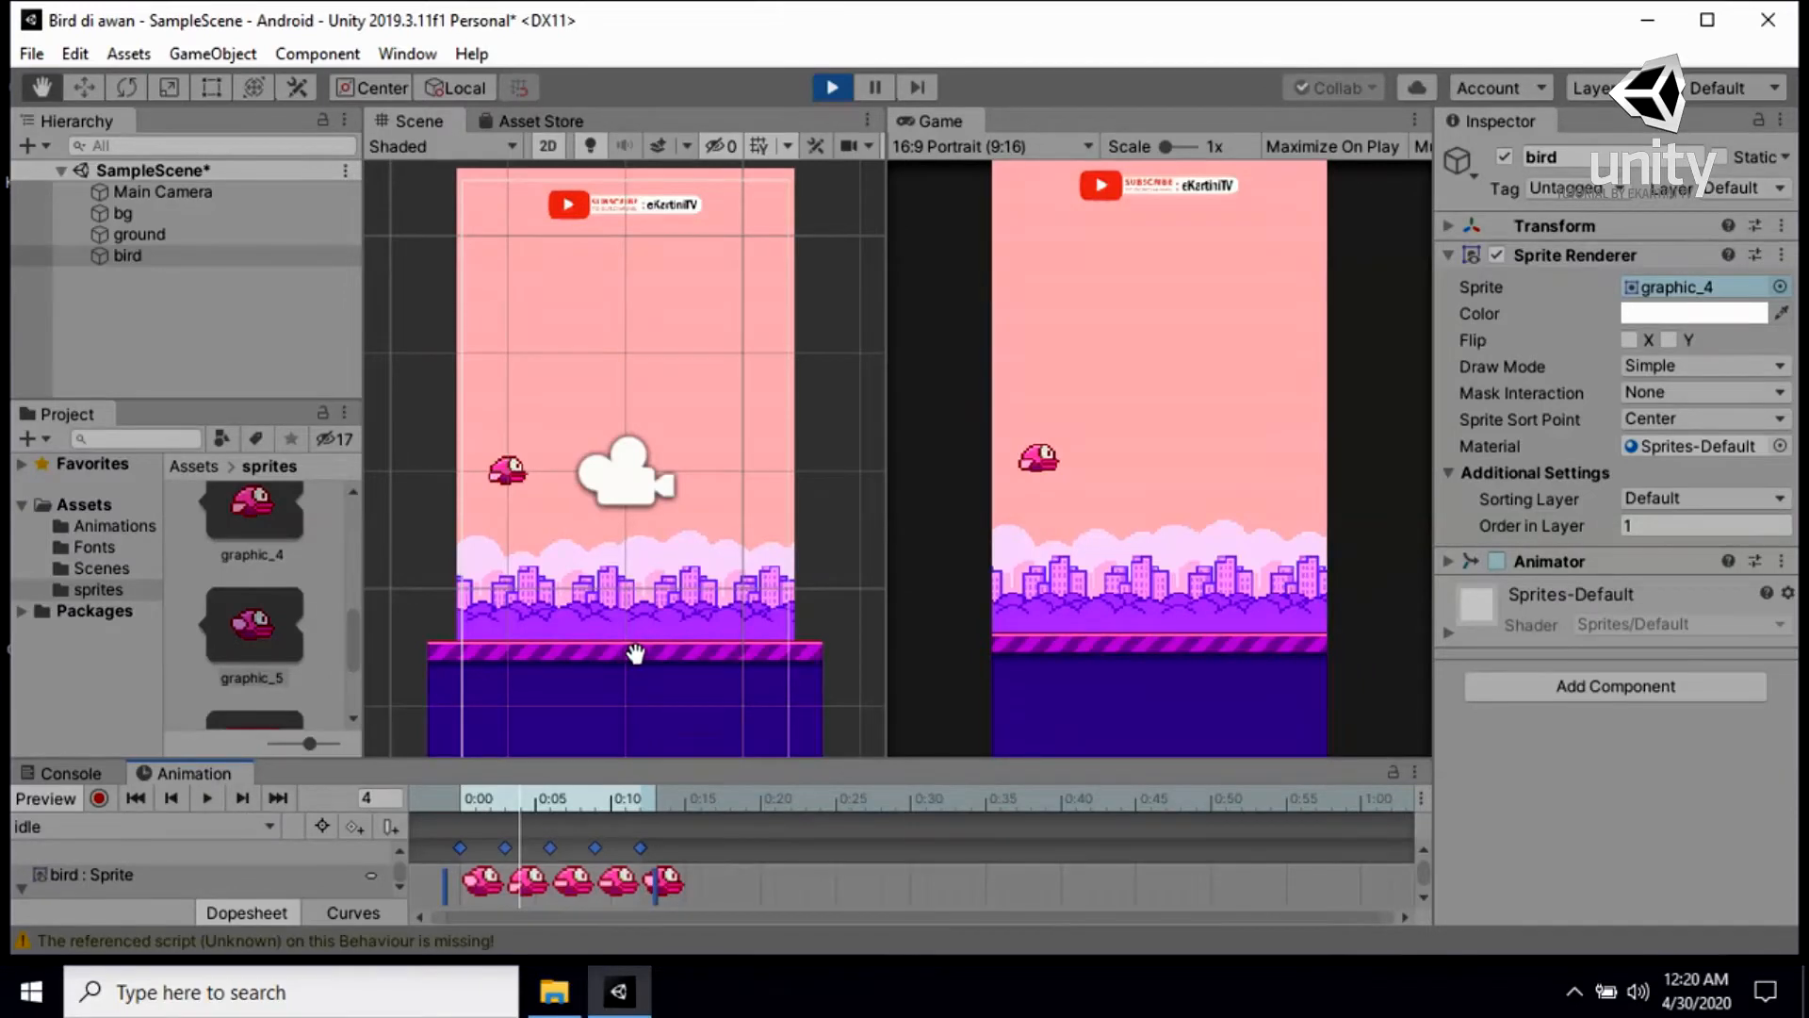
Try to save the scene, and dock the Project window back beside the Console and Animation windows
{"action": "key", "text": "ctrl+s"}
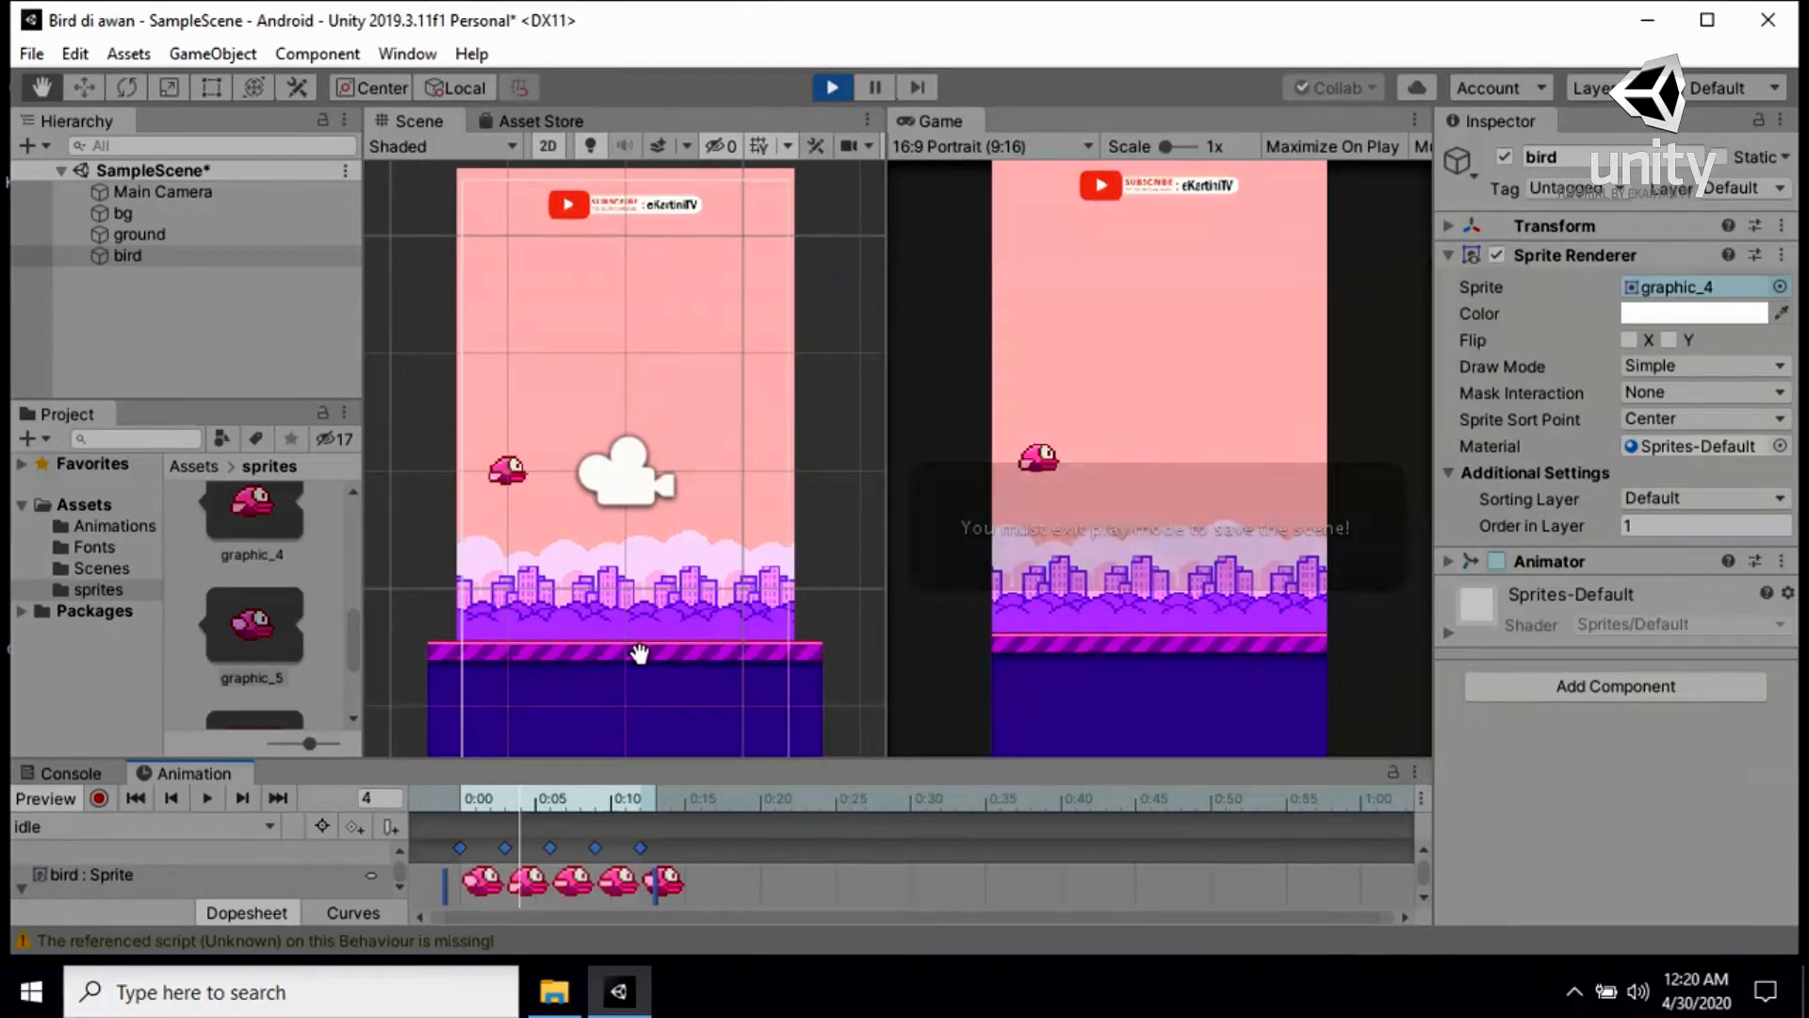
{"action": "left_click_drag", "start_coordinate": [72, 411], "coordinate": [53, 779]}
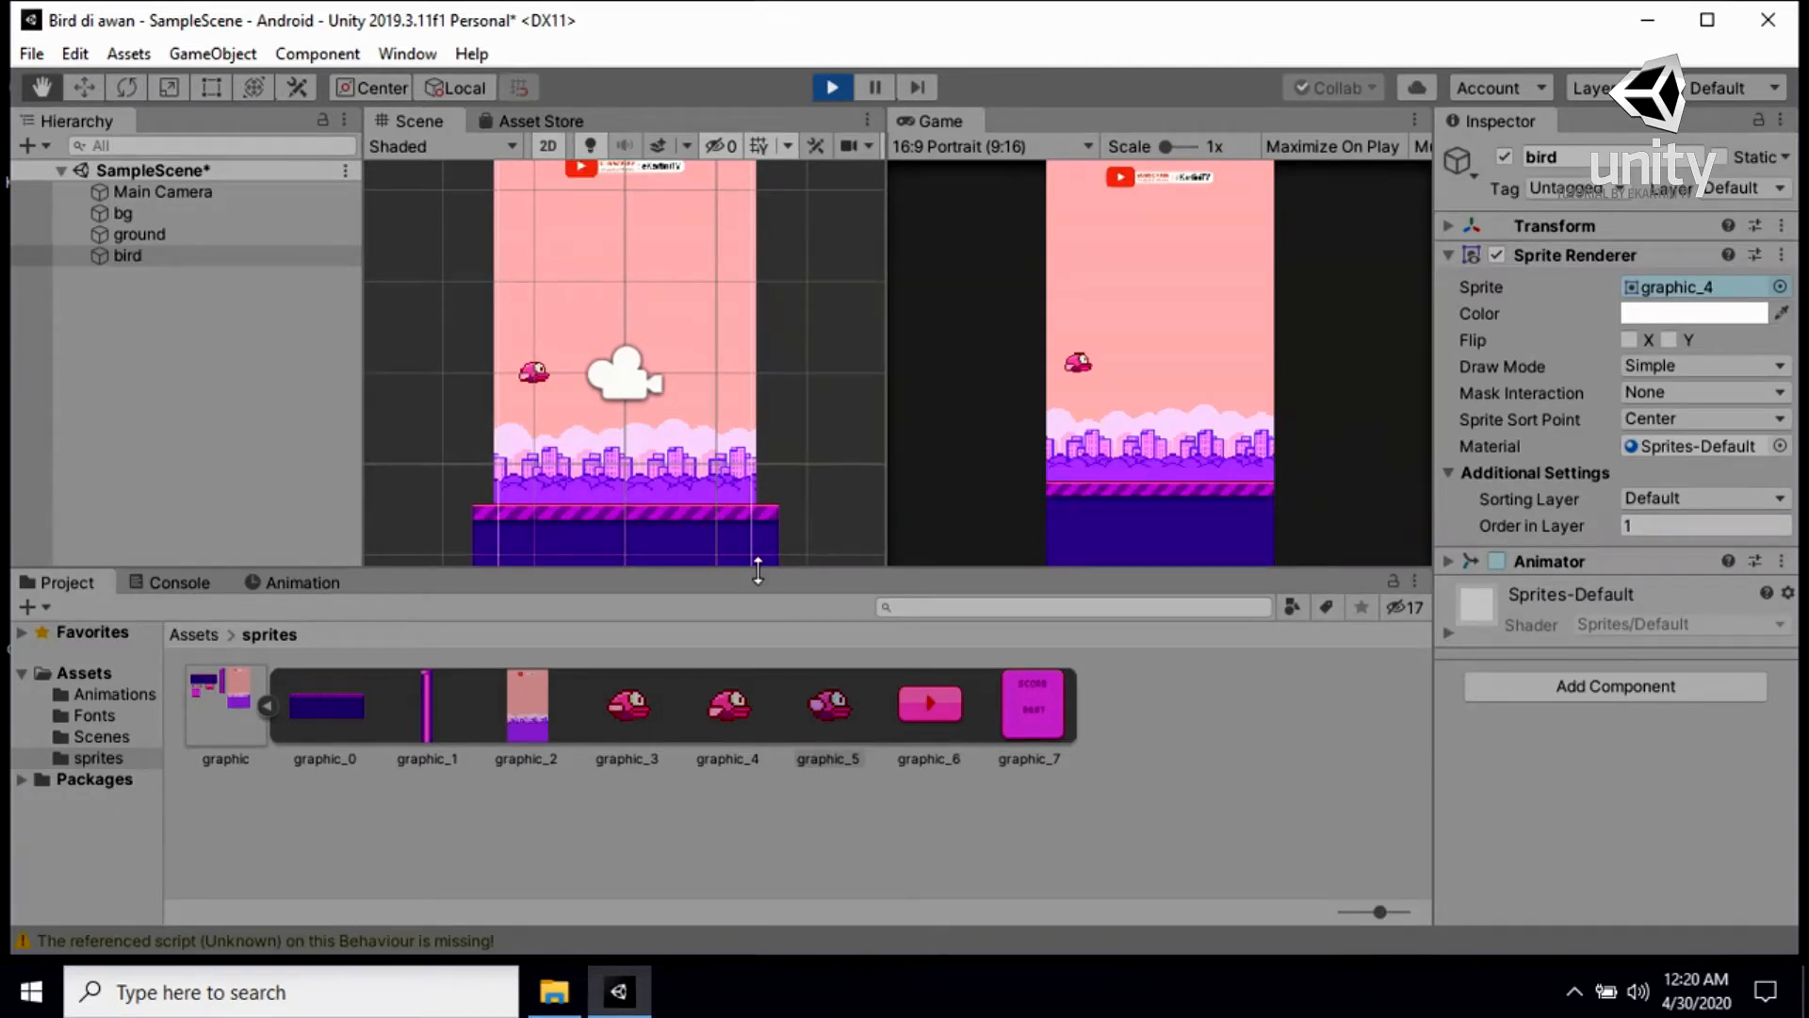
{"action": "scroll", "coordinate": [720, 353], "scroll_direction": "down", "scroll_amount": 2}
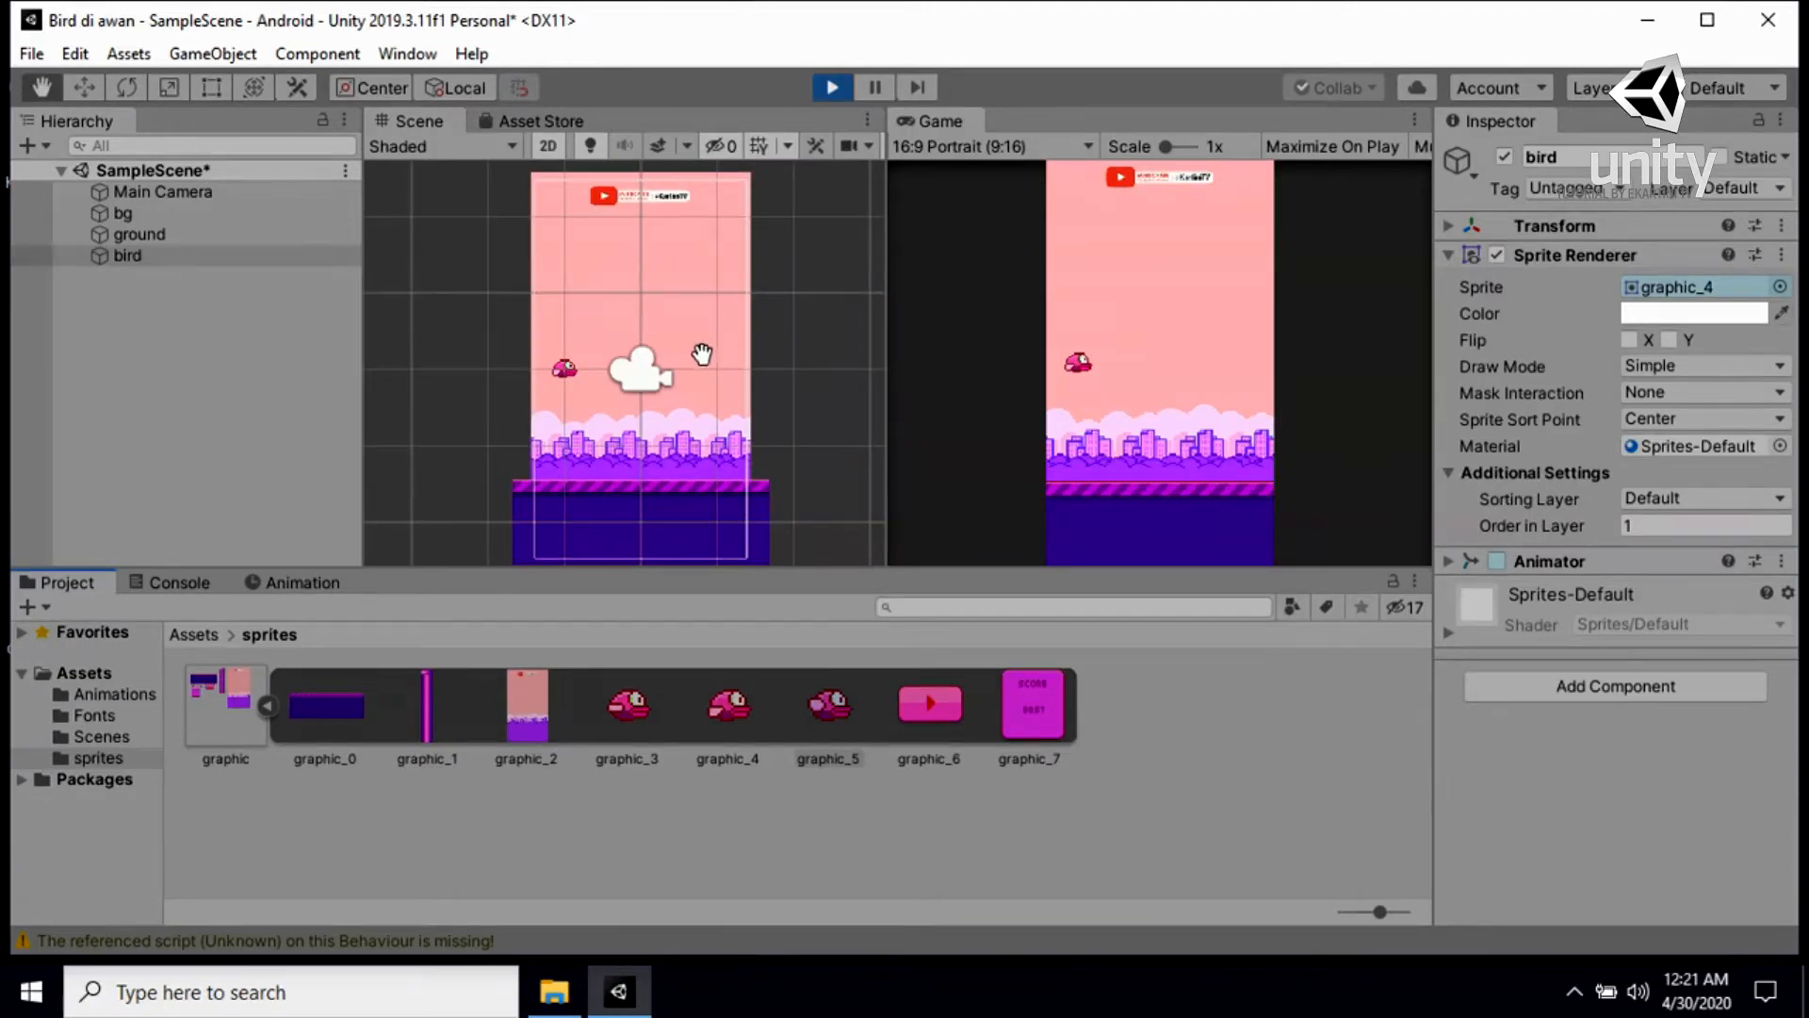
{"action": "left_click", "coordinate": [128, 253]}
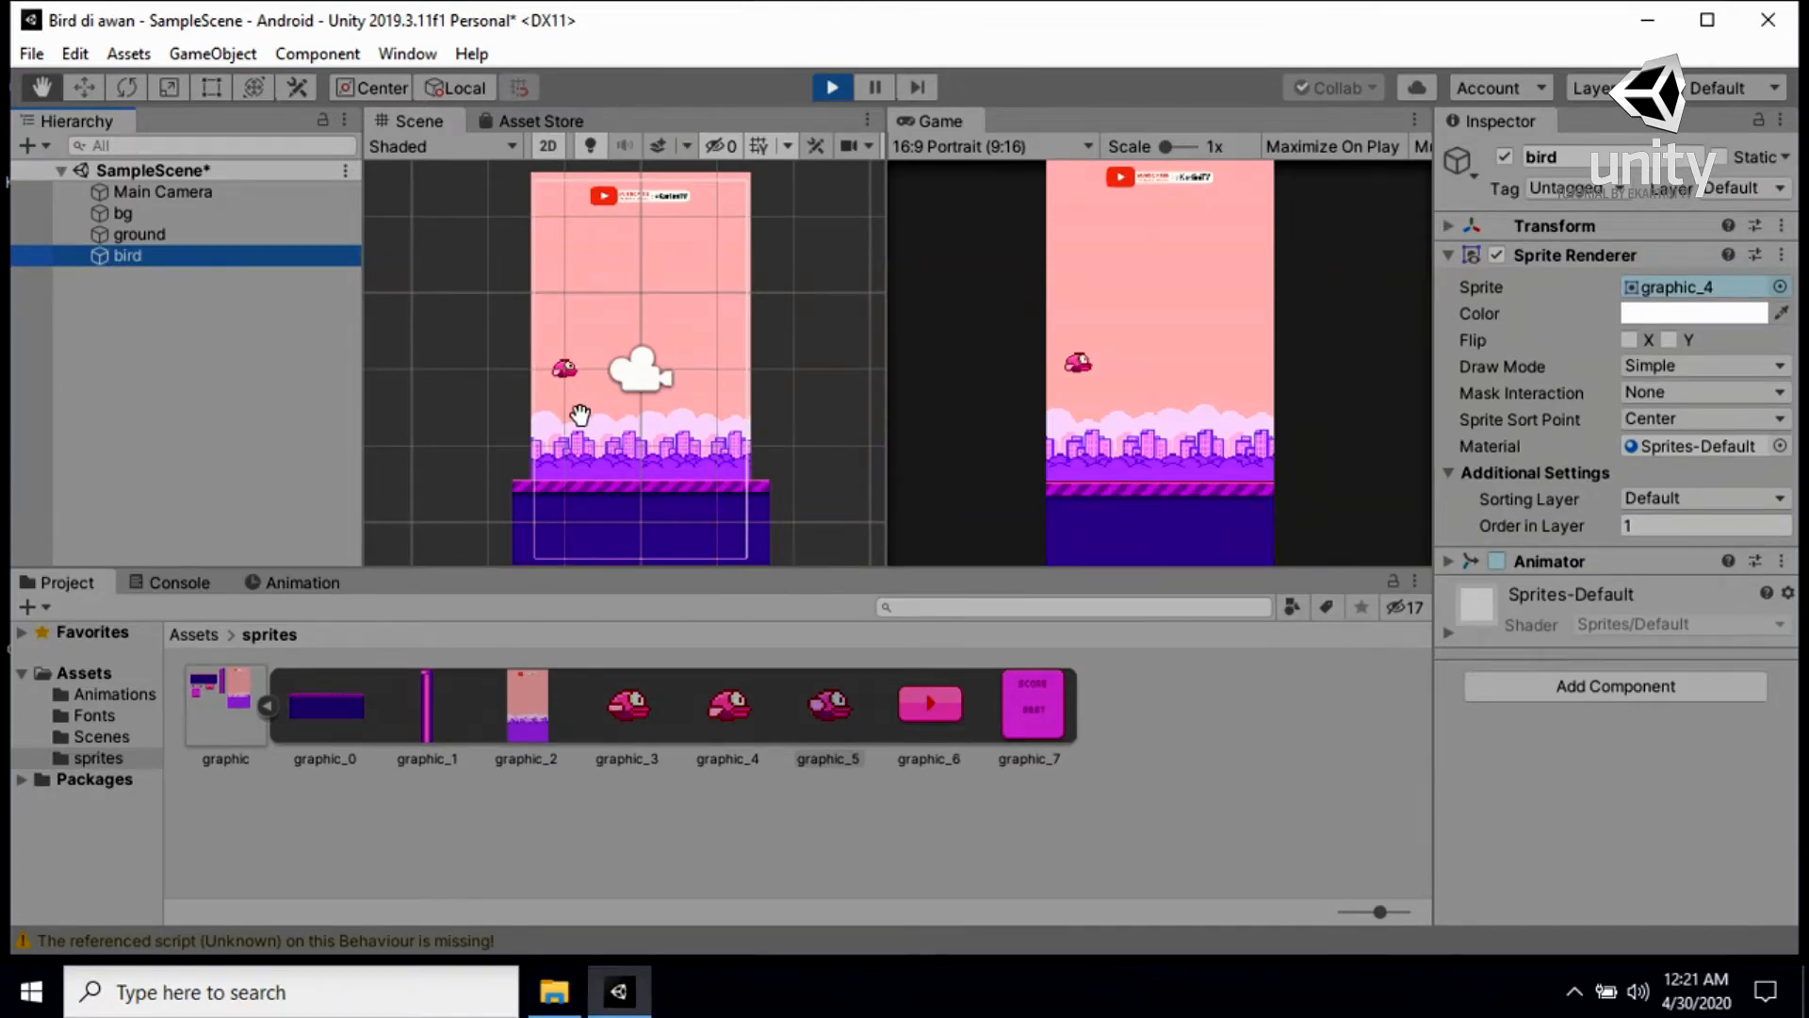
Add a Rigidbody 2D component to the bird object
{"action": "left_click", "coordinate": [142, 238]}
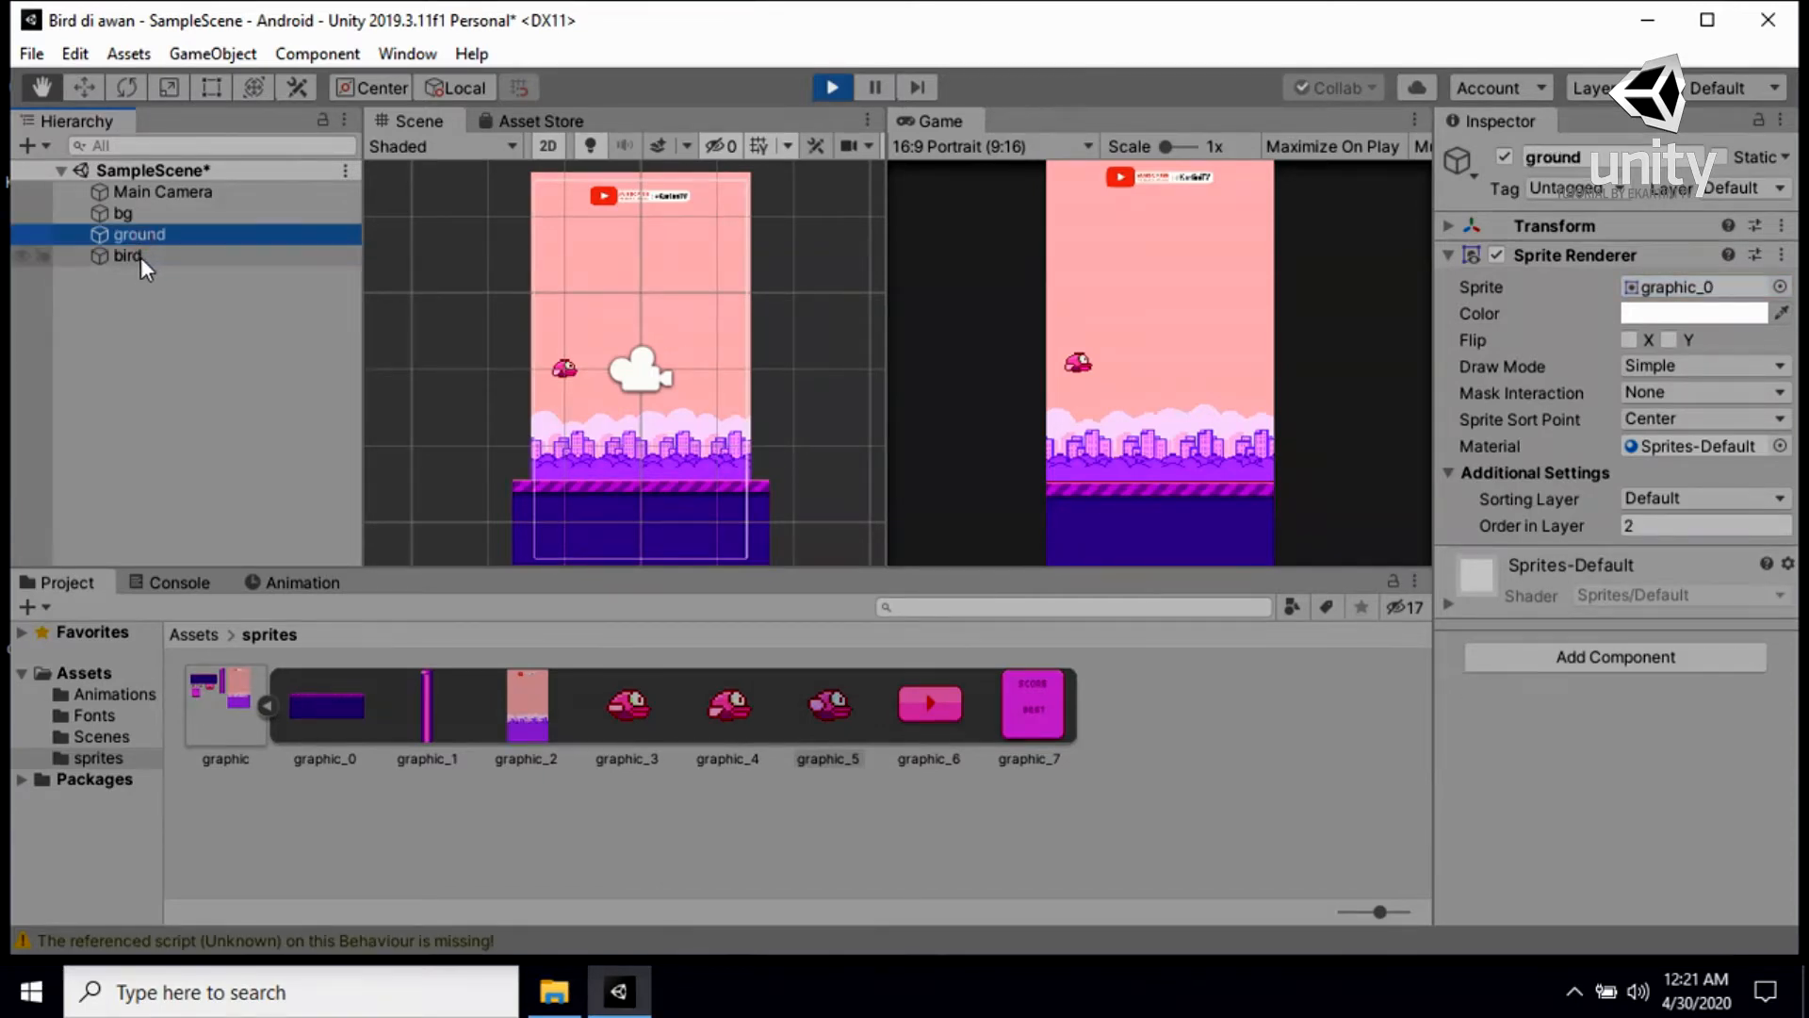
{"action": "left_click", "coordinate": [140, 257]}
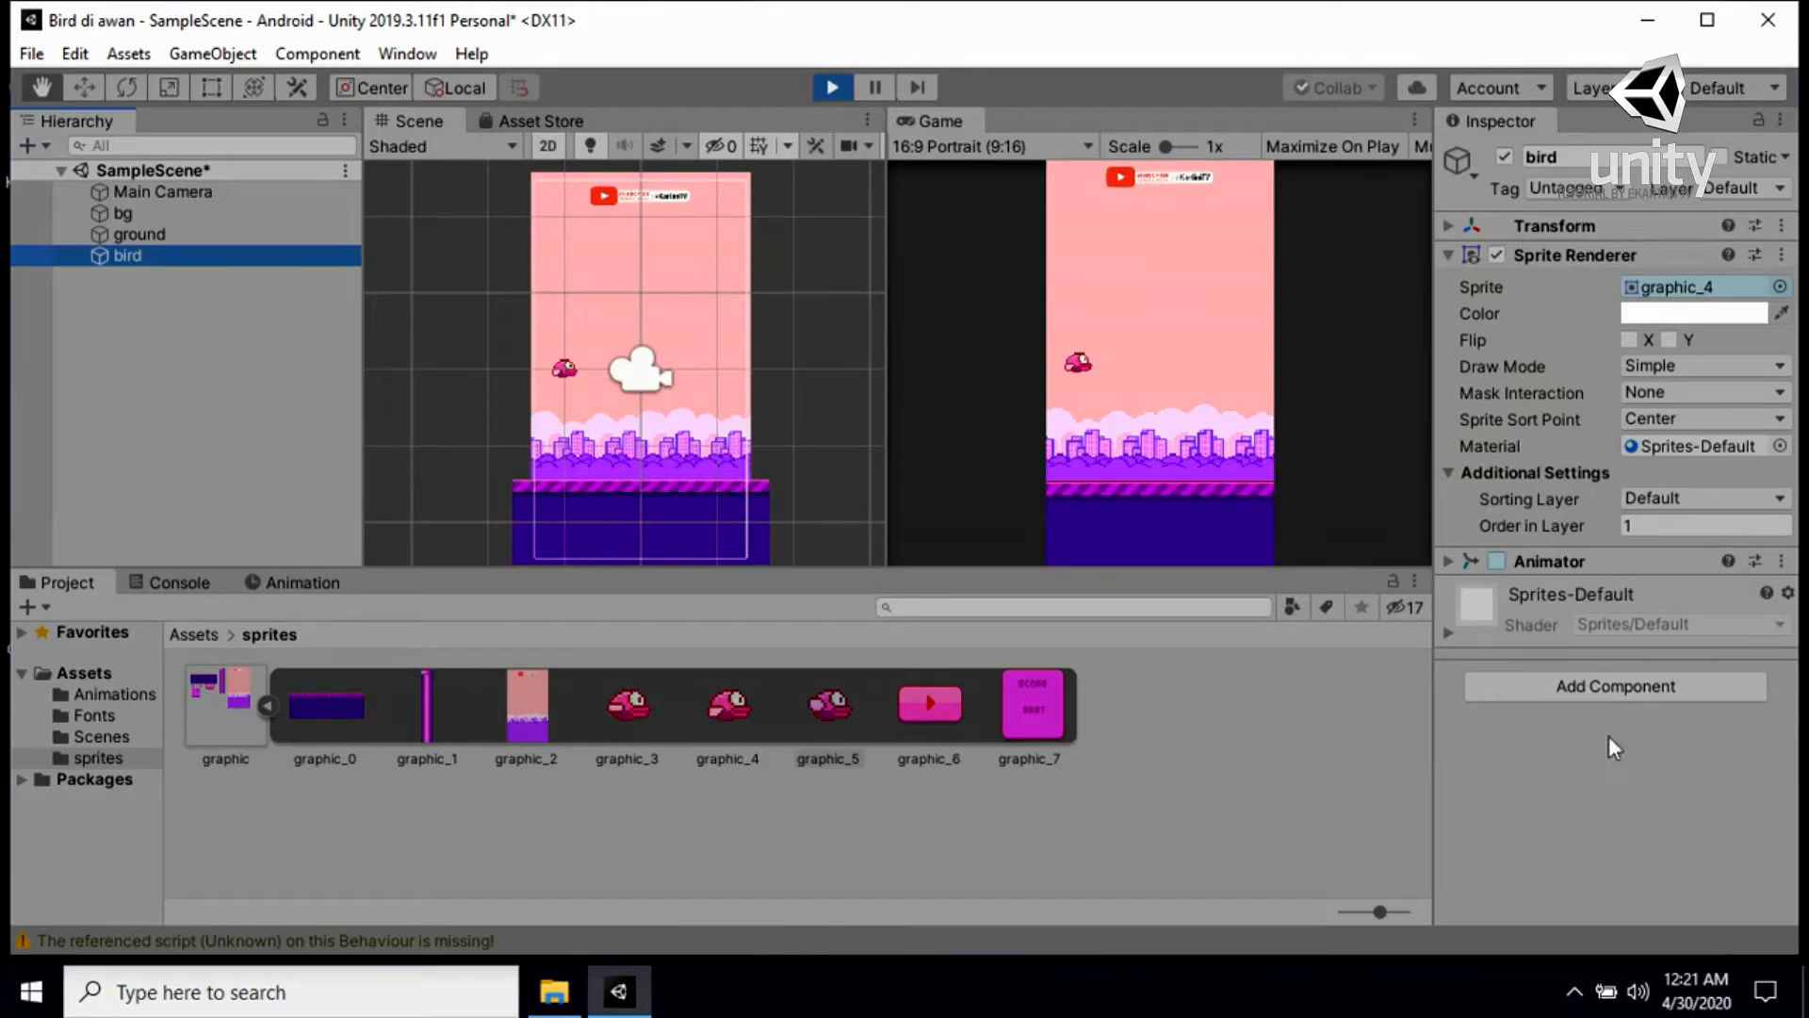
{"action": "left_click", "coordinate": [1619, 688]}
{"action": "type", "text": "box"}
{"action": "left_click_drag", "start_coordinate": [1551, 558], "coordinate": [1474, 554]}
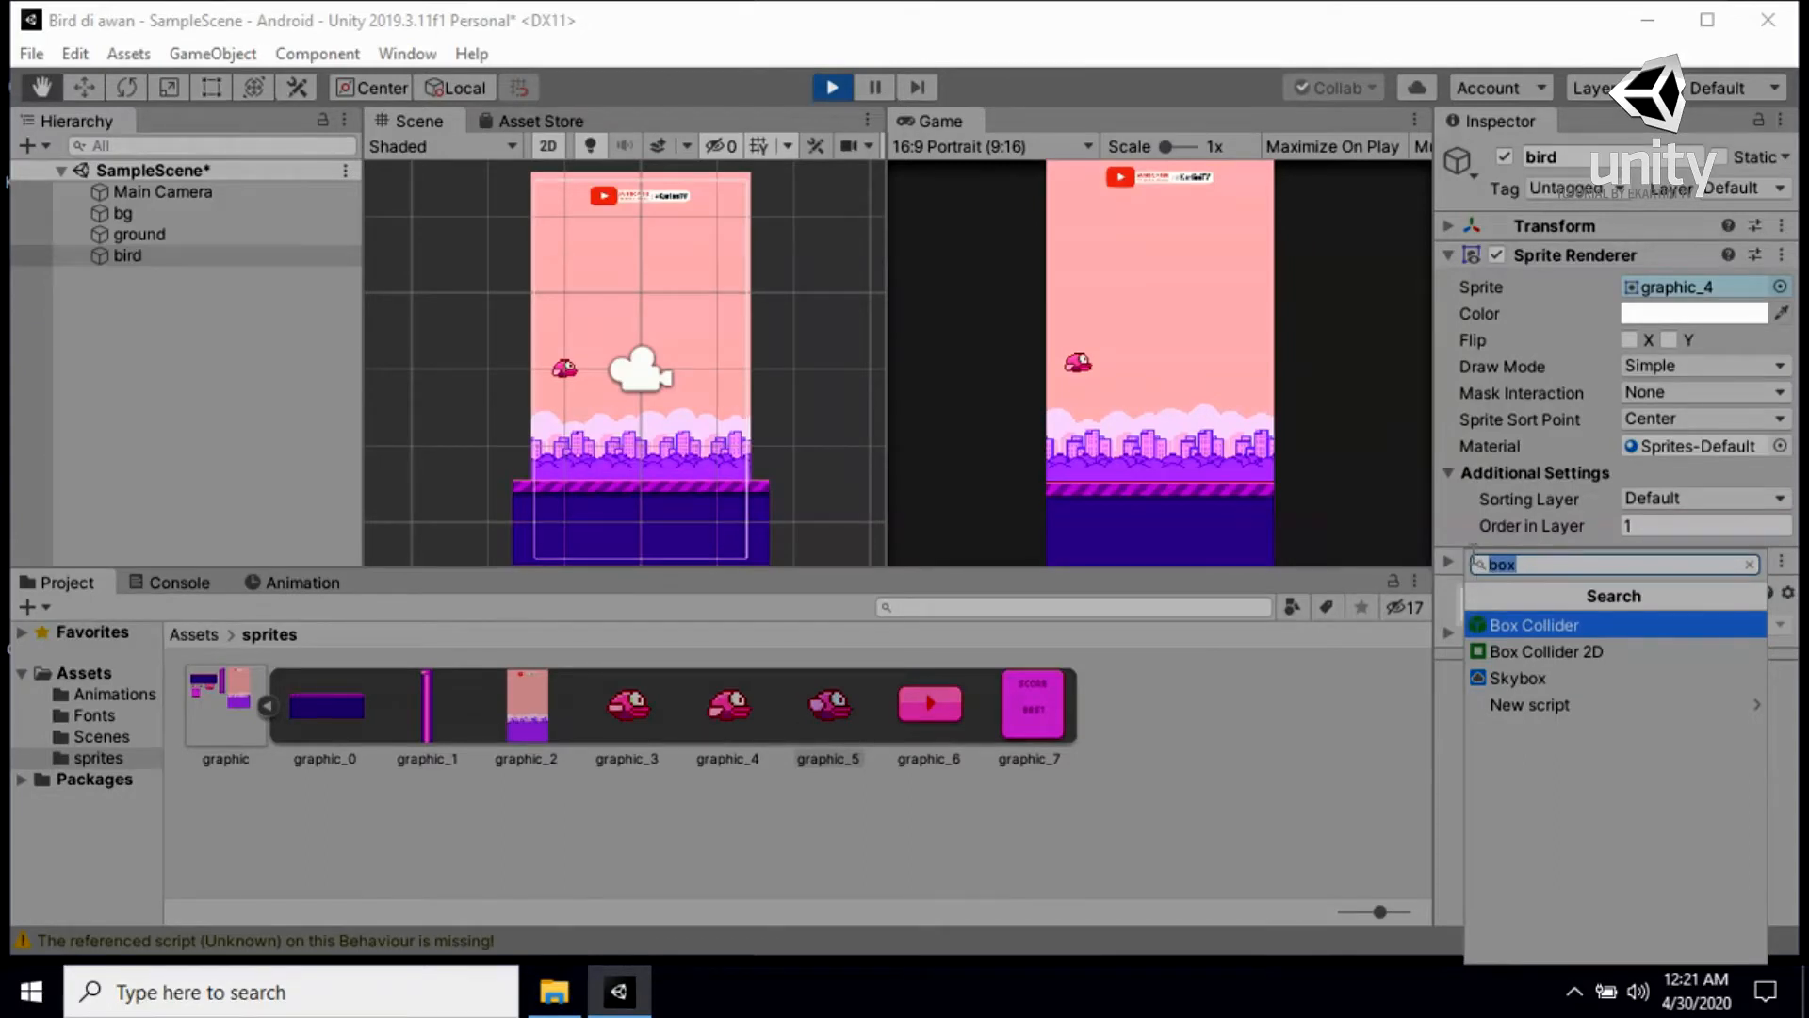
{"action": "type", "text": "r"}
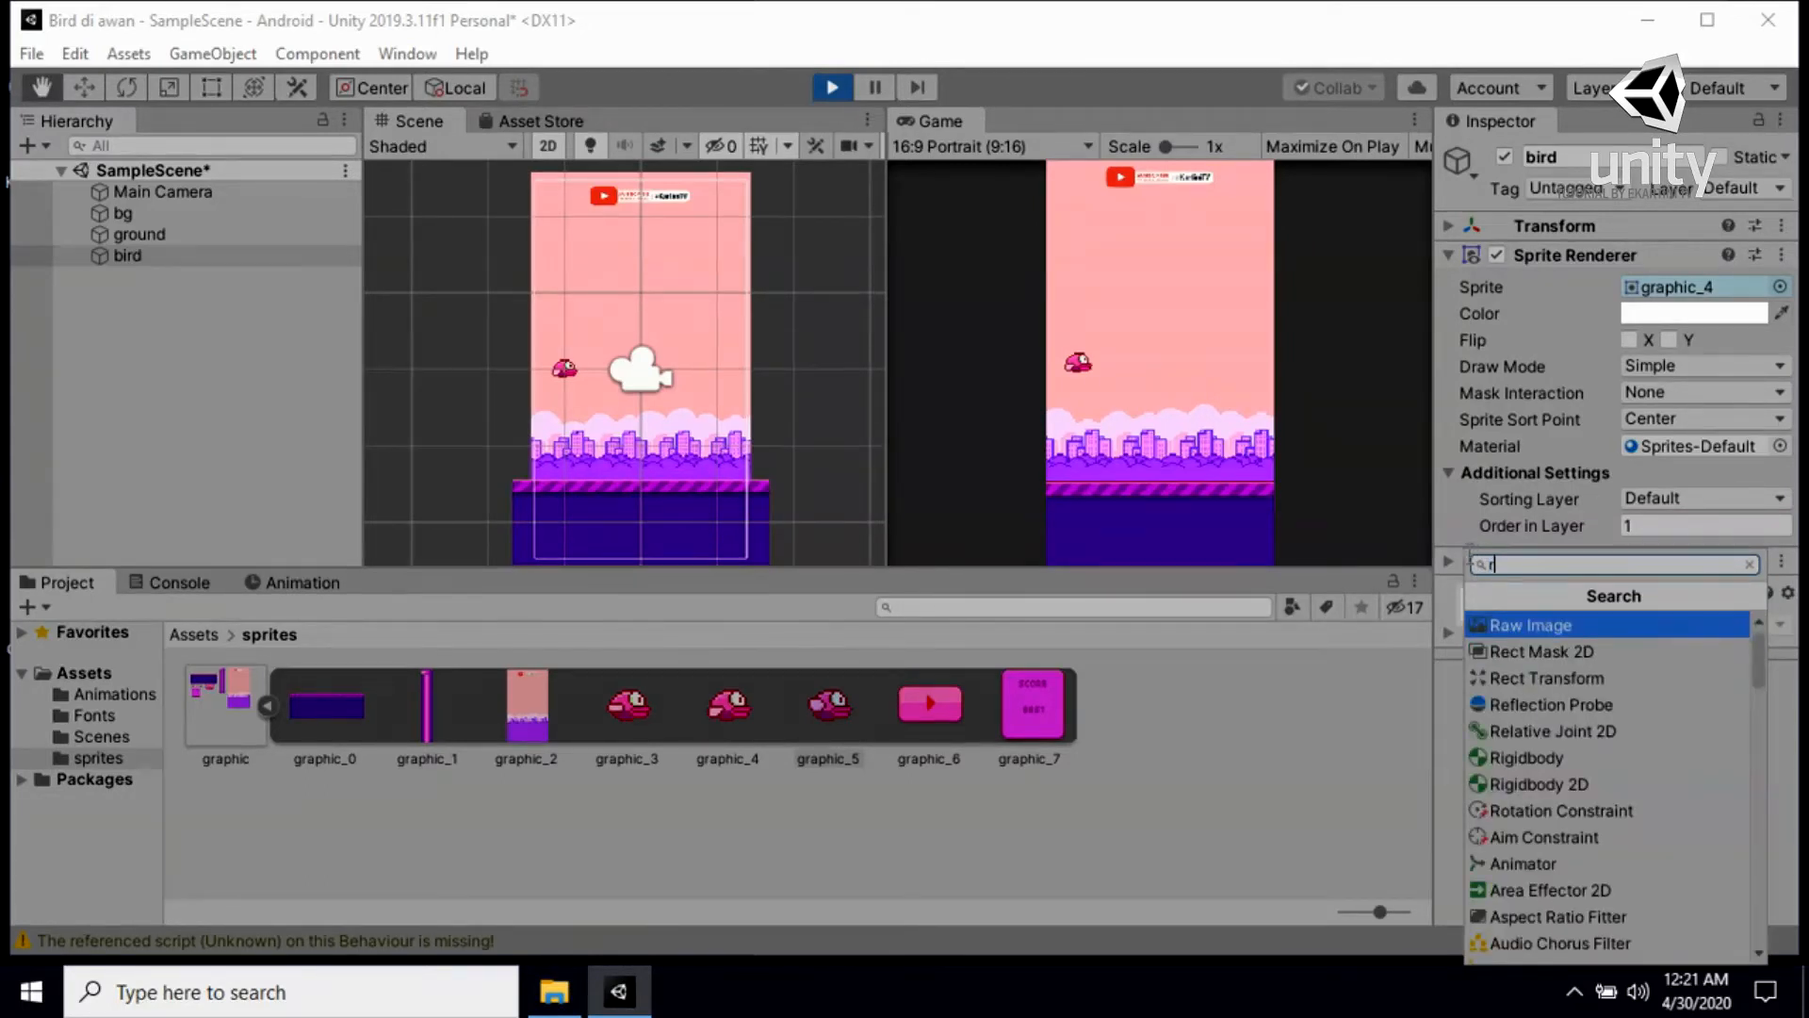
{"action": "type", "text": "ig"}
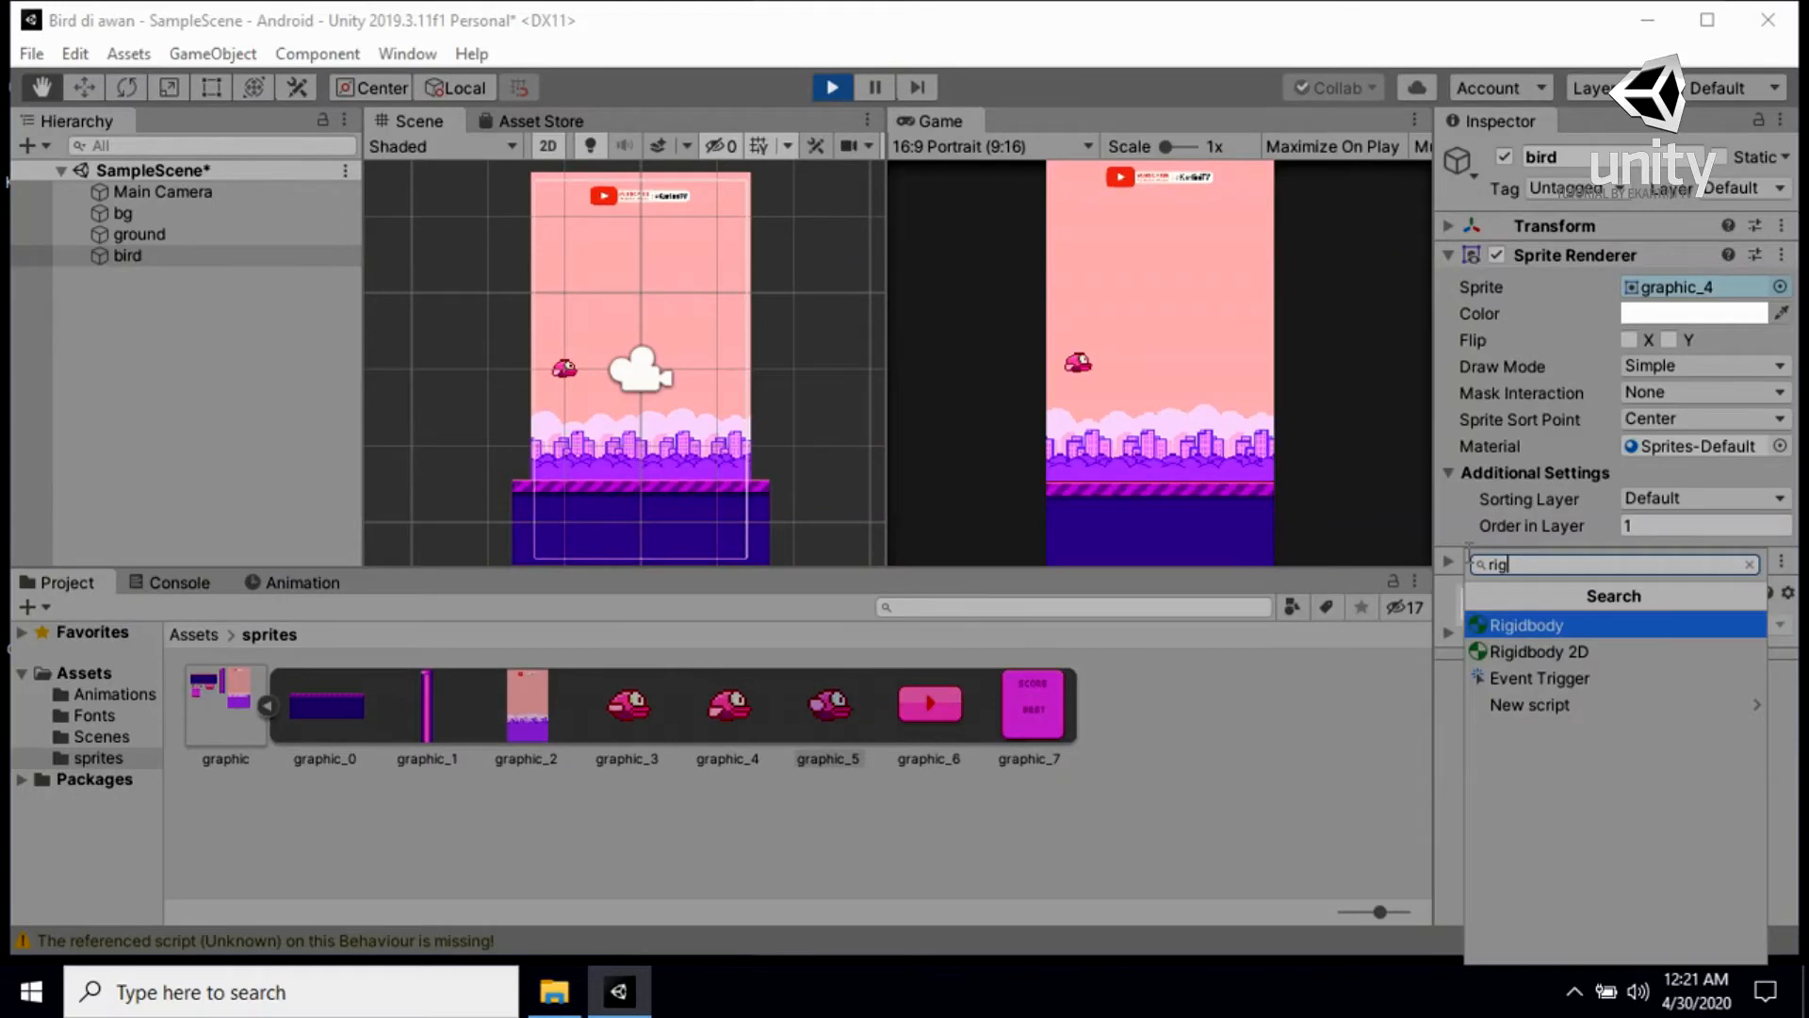
{"action": "left_click", "coordinate": [1546, 653]}
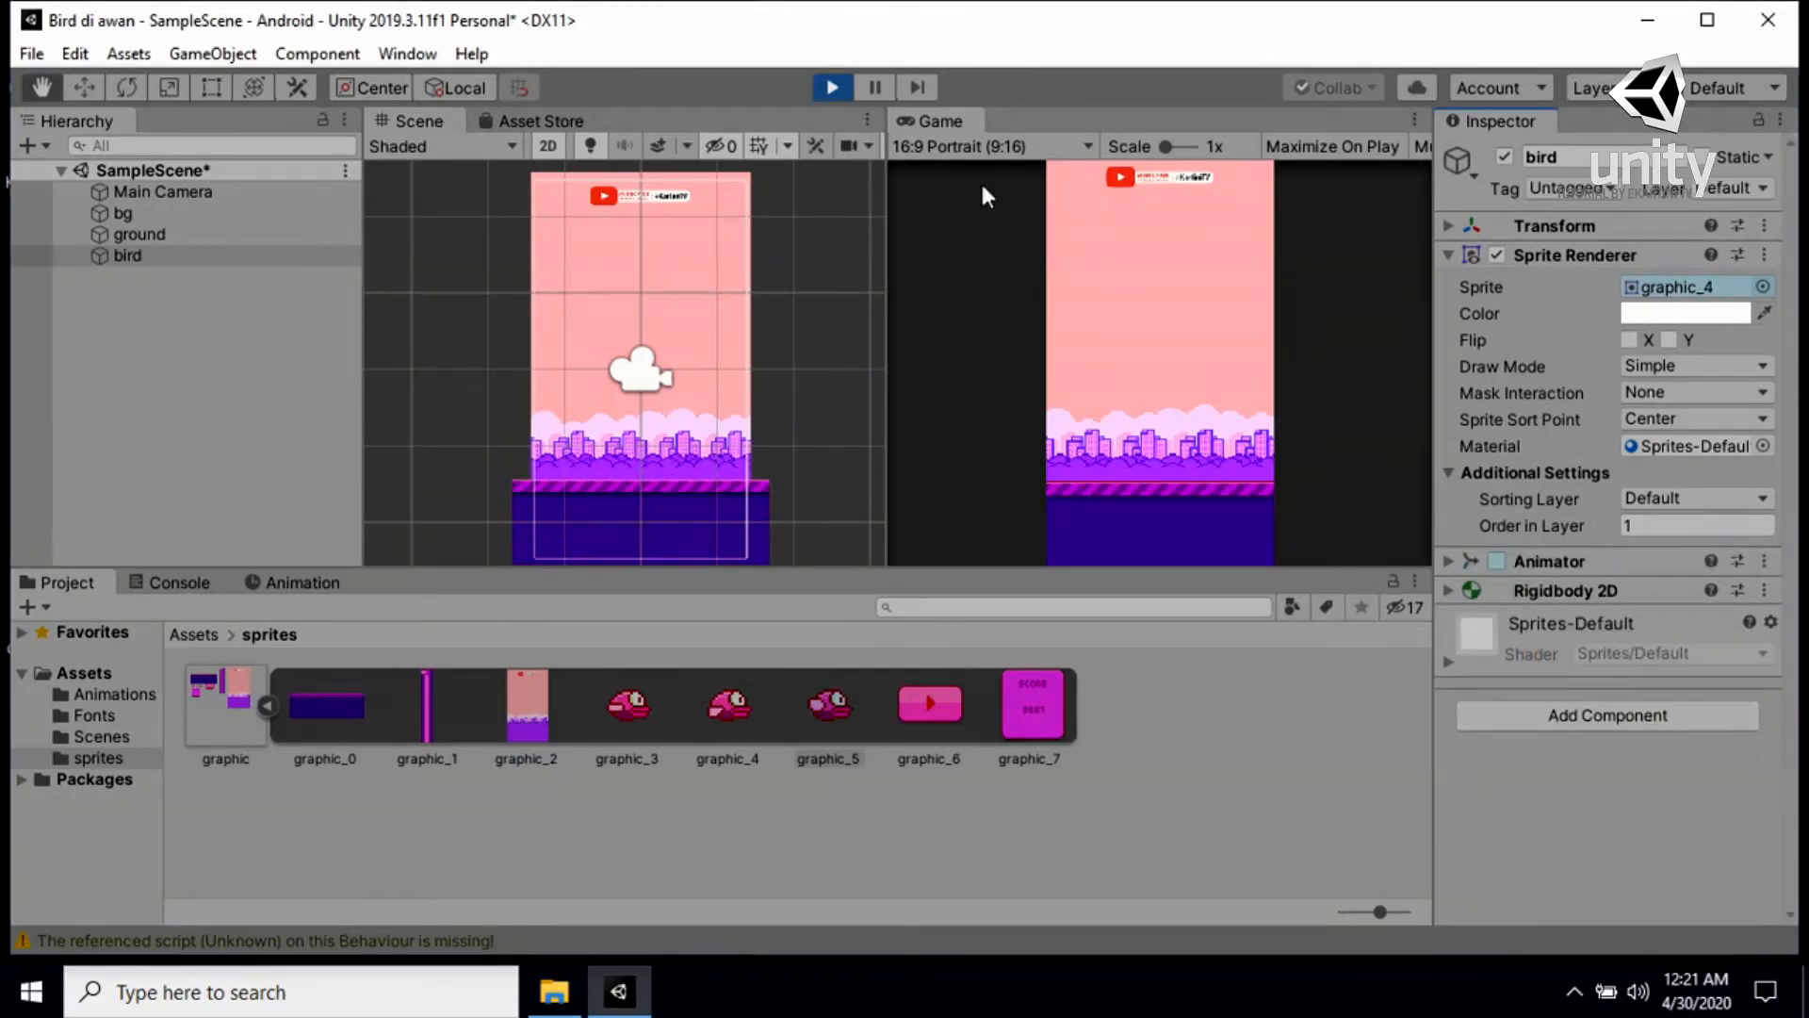
Leave play mode, and run the scene again briefly to test the bird's Rigidbody 2D
{"action": "left_click", "coordinate": [833, 88]}
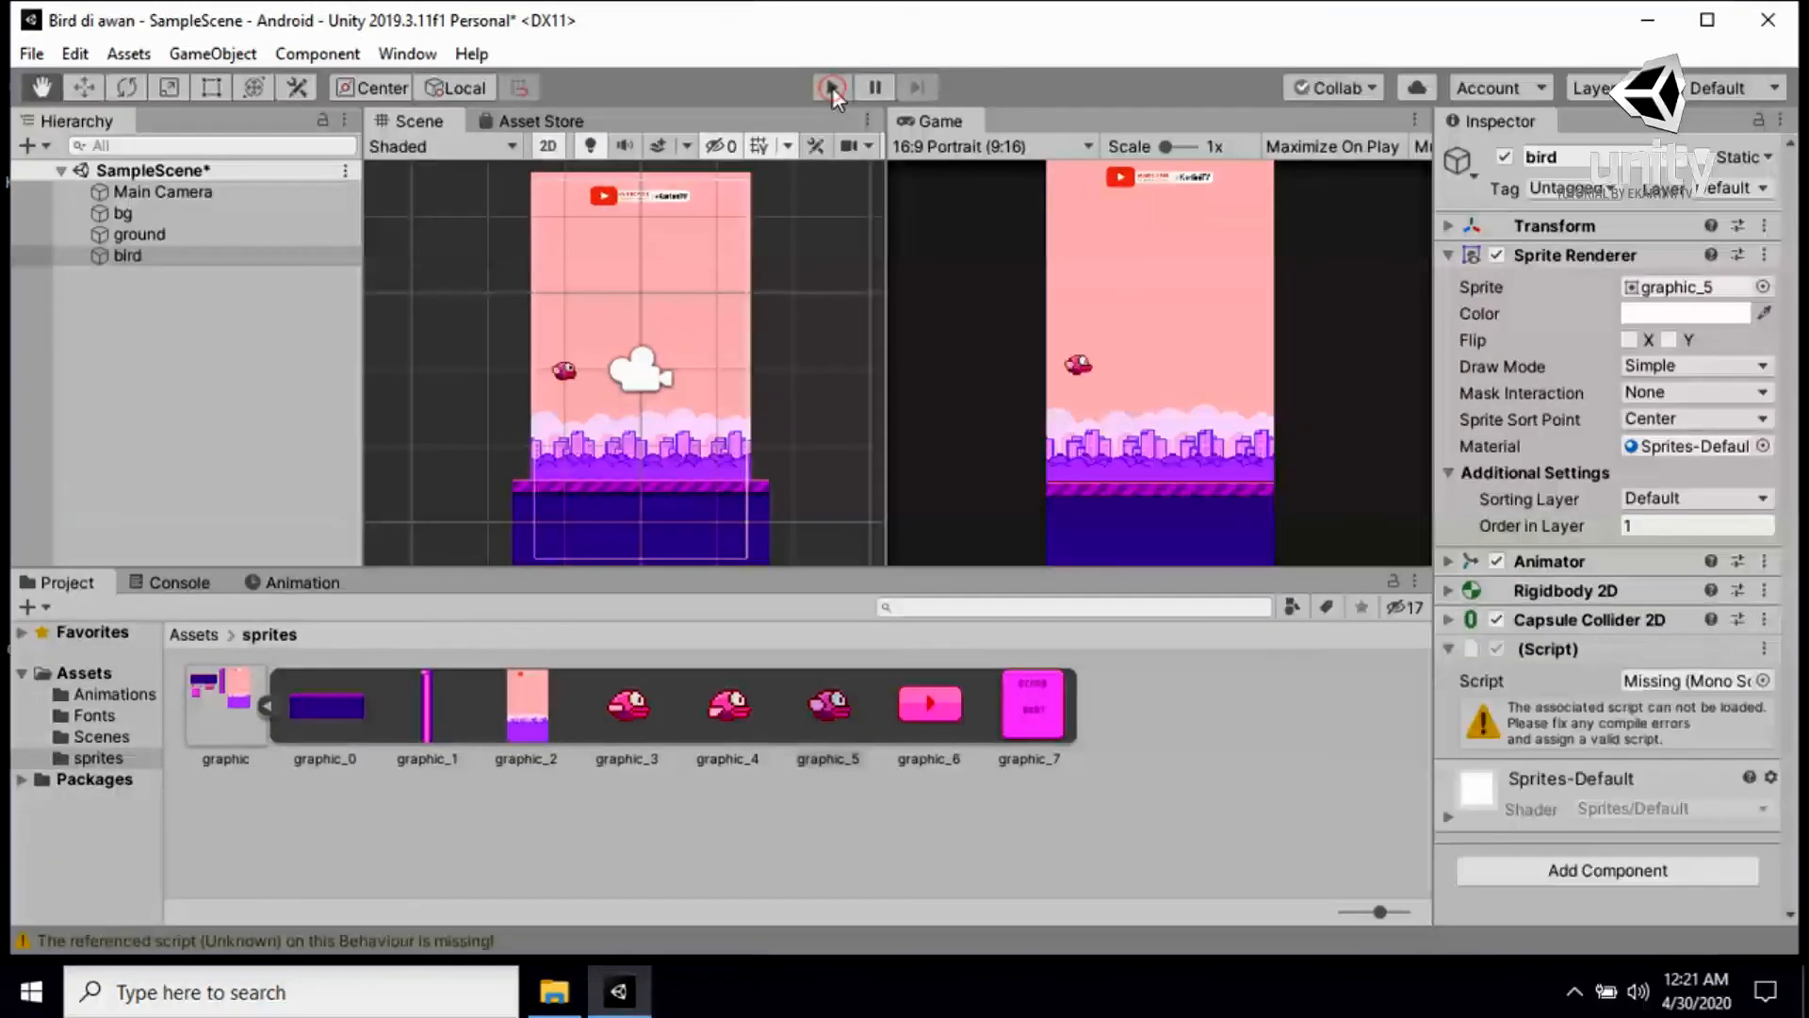
{"action": "left_click", "coordinate": [833, 87]}
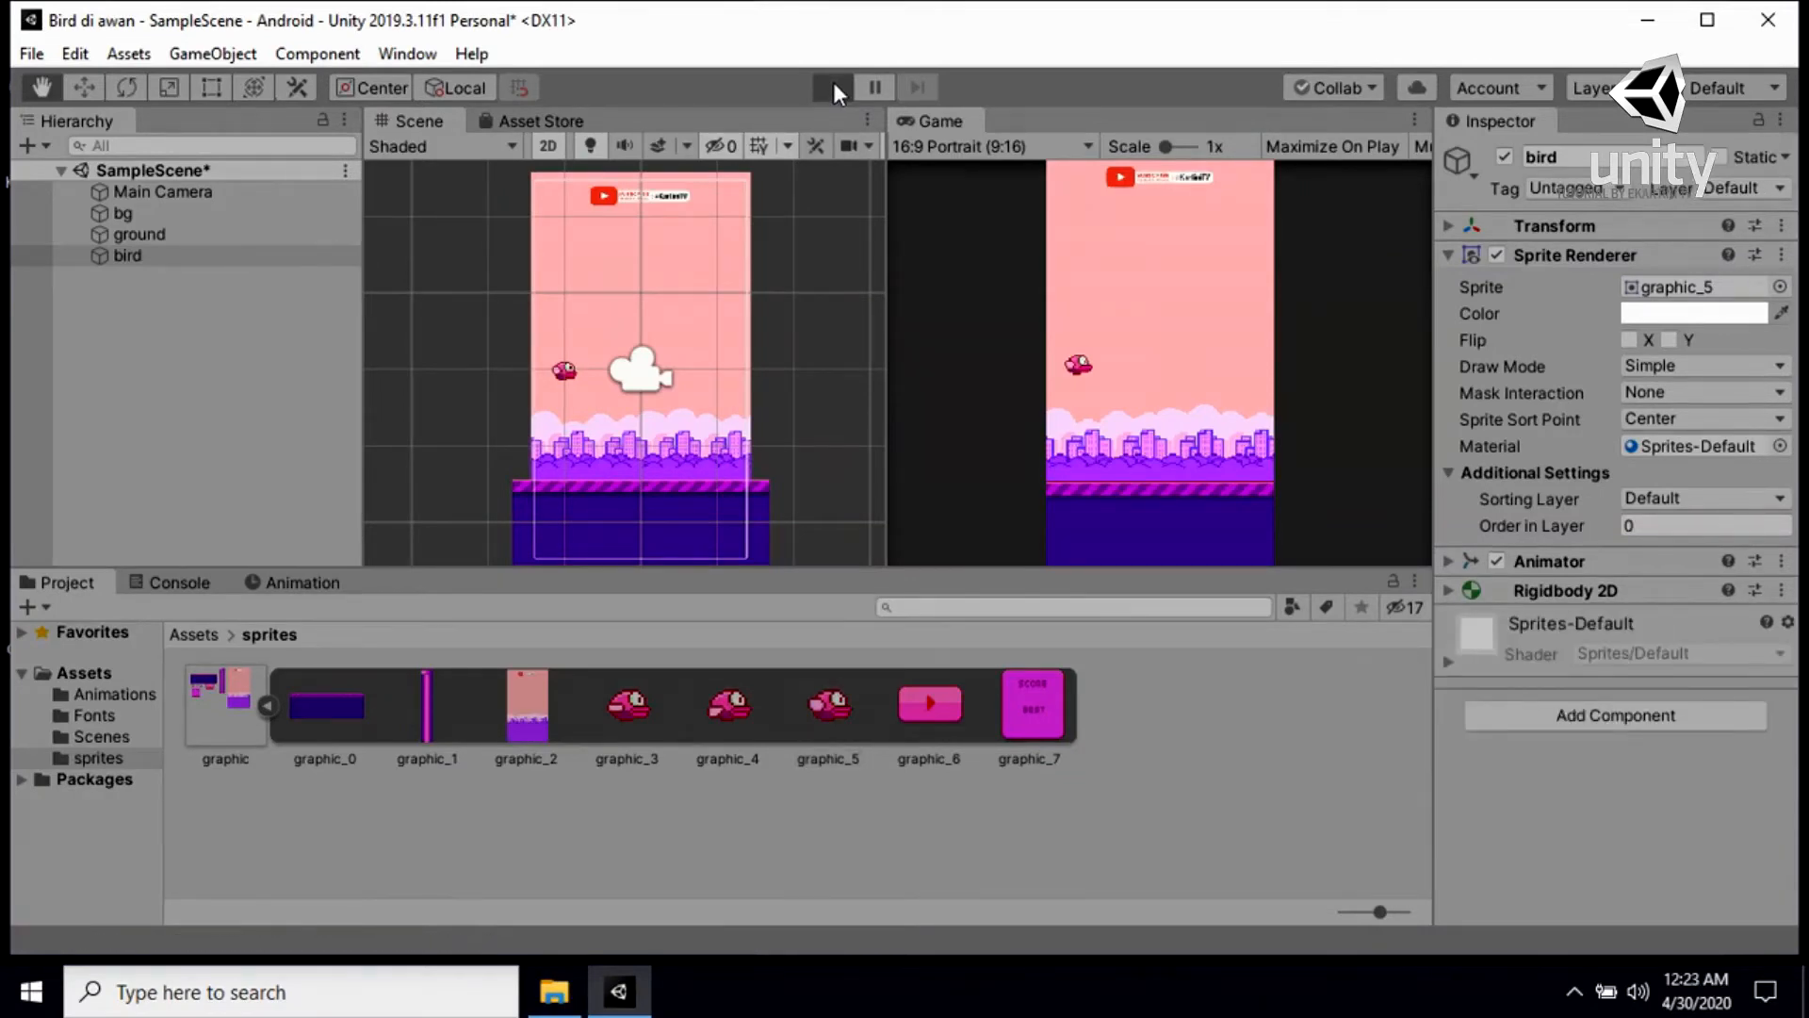
{"action": "left_click", "coordinate": [833, 85]}
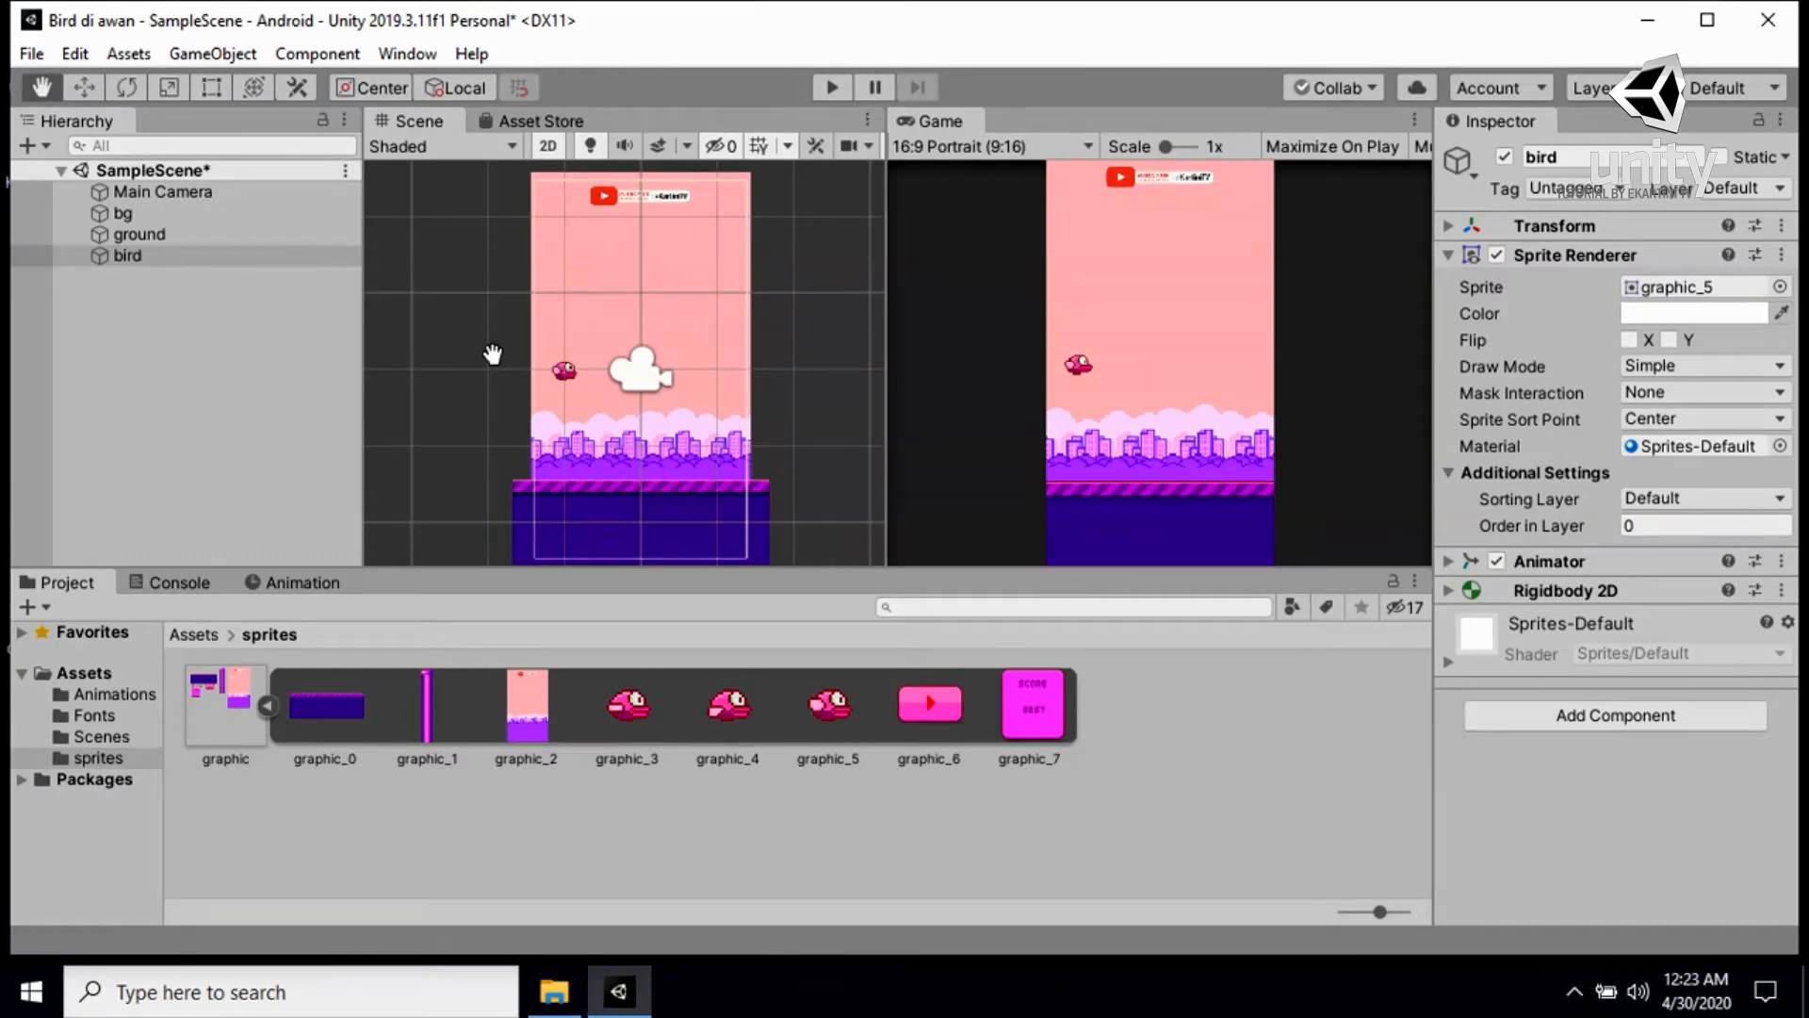
Add a Capsule Collider 2D component to the bird object
{"action": "left_click", "coordinate": [157, 231]}
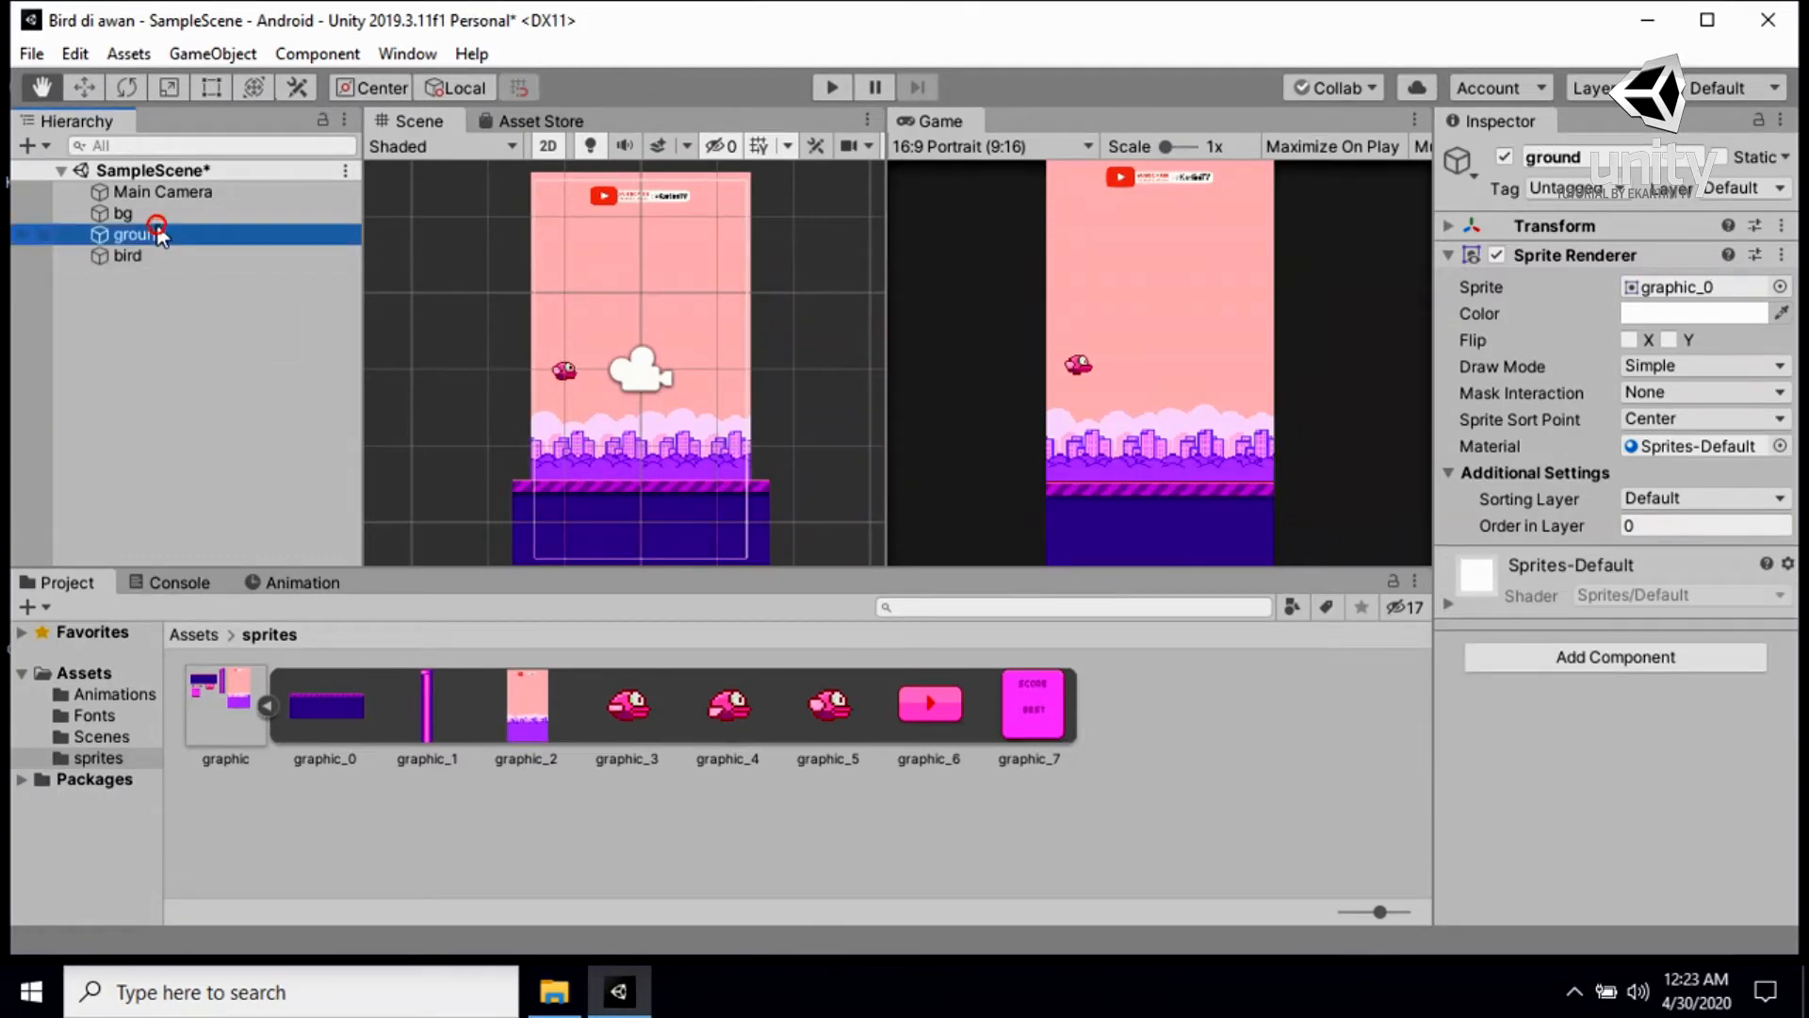
{"action": "left_click", "coordinate": [149, 254]}
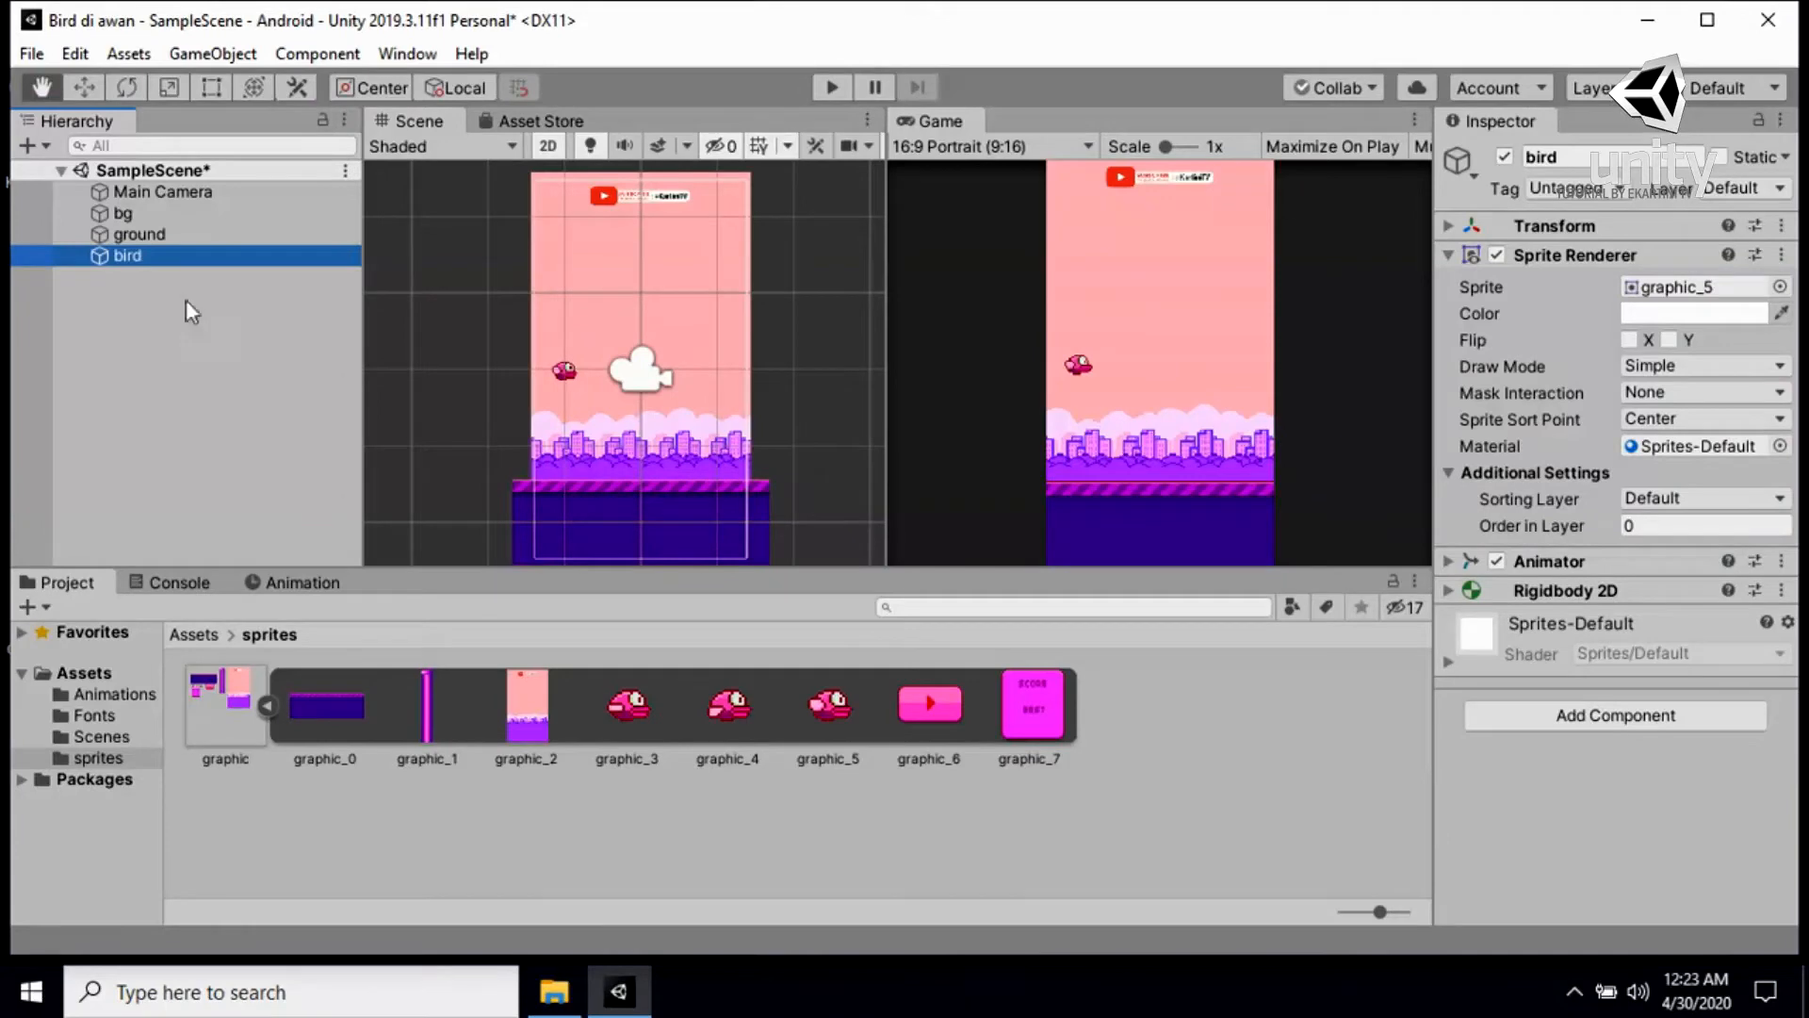
{"action": "left_click", "coordinate": [145, 235]}
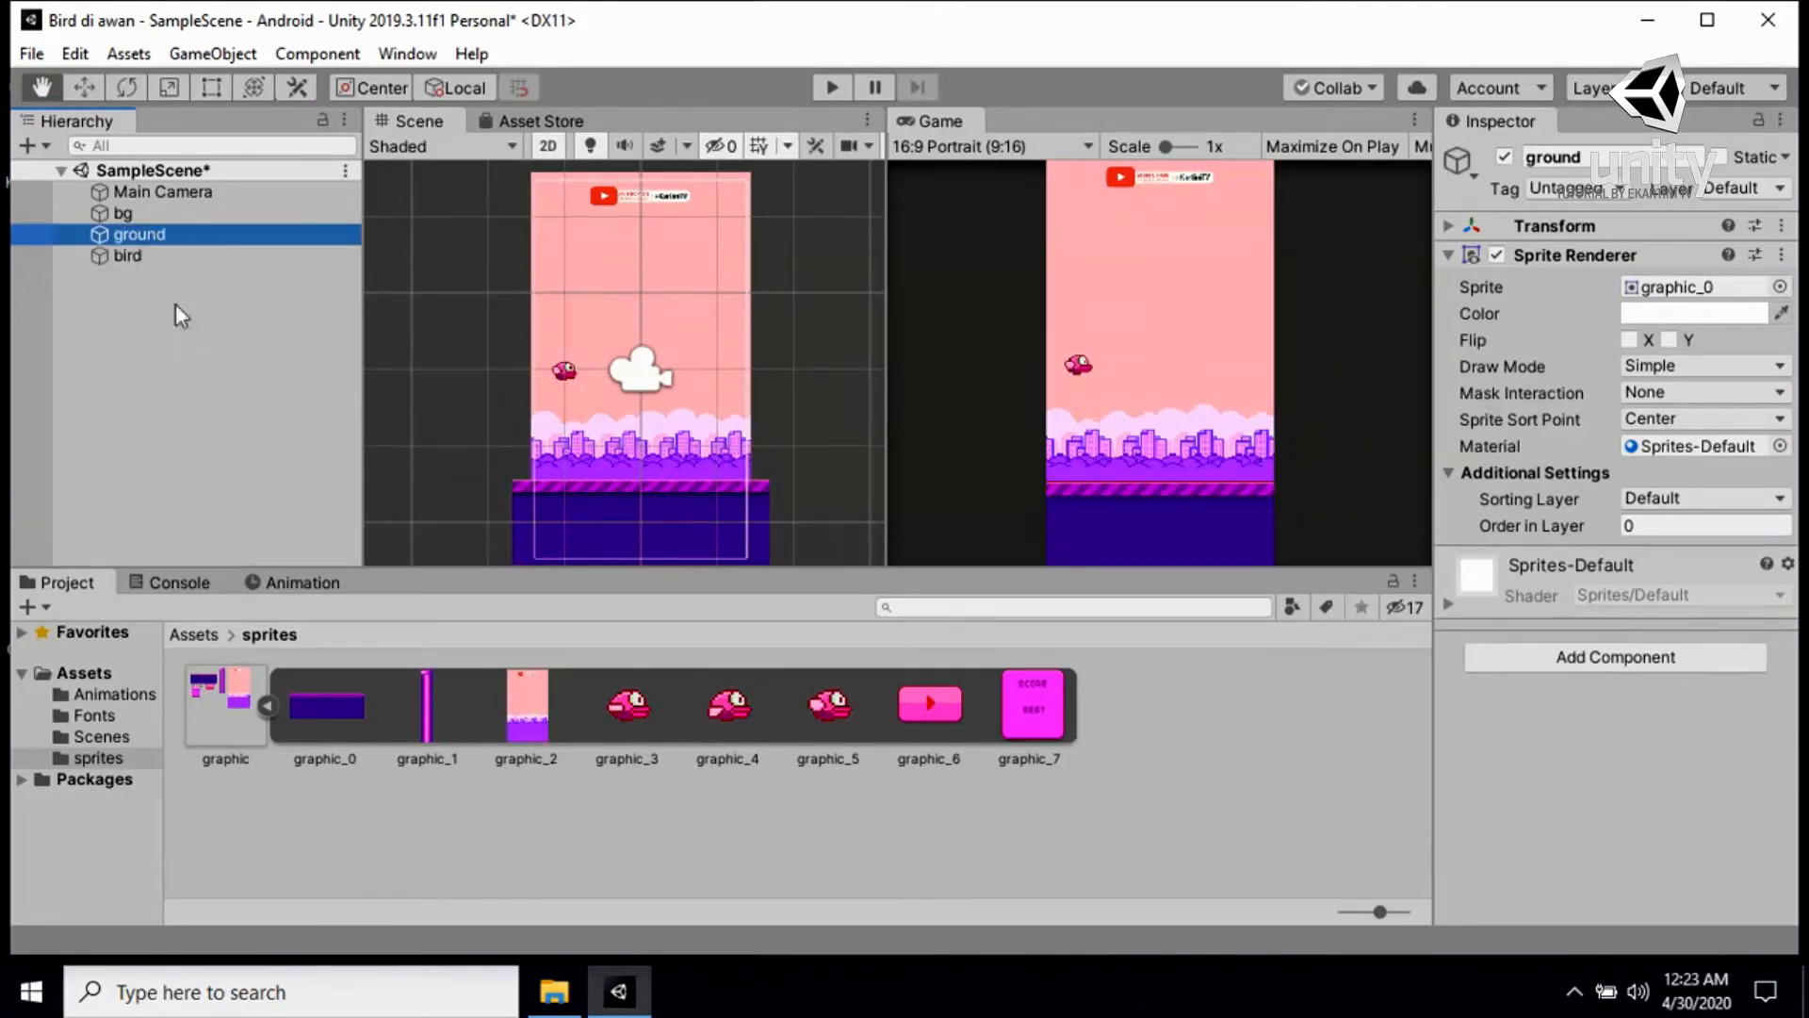
{"action": "left_click", "coordinate": [122, 253]}
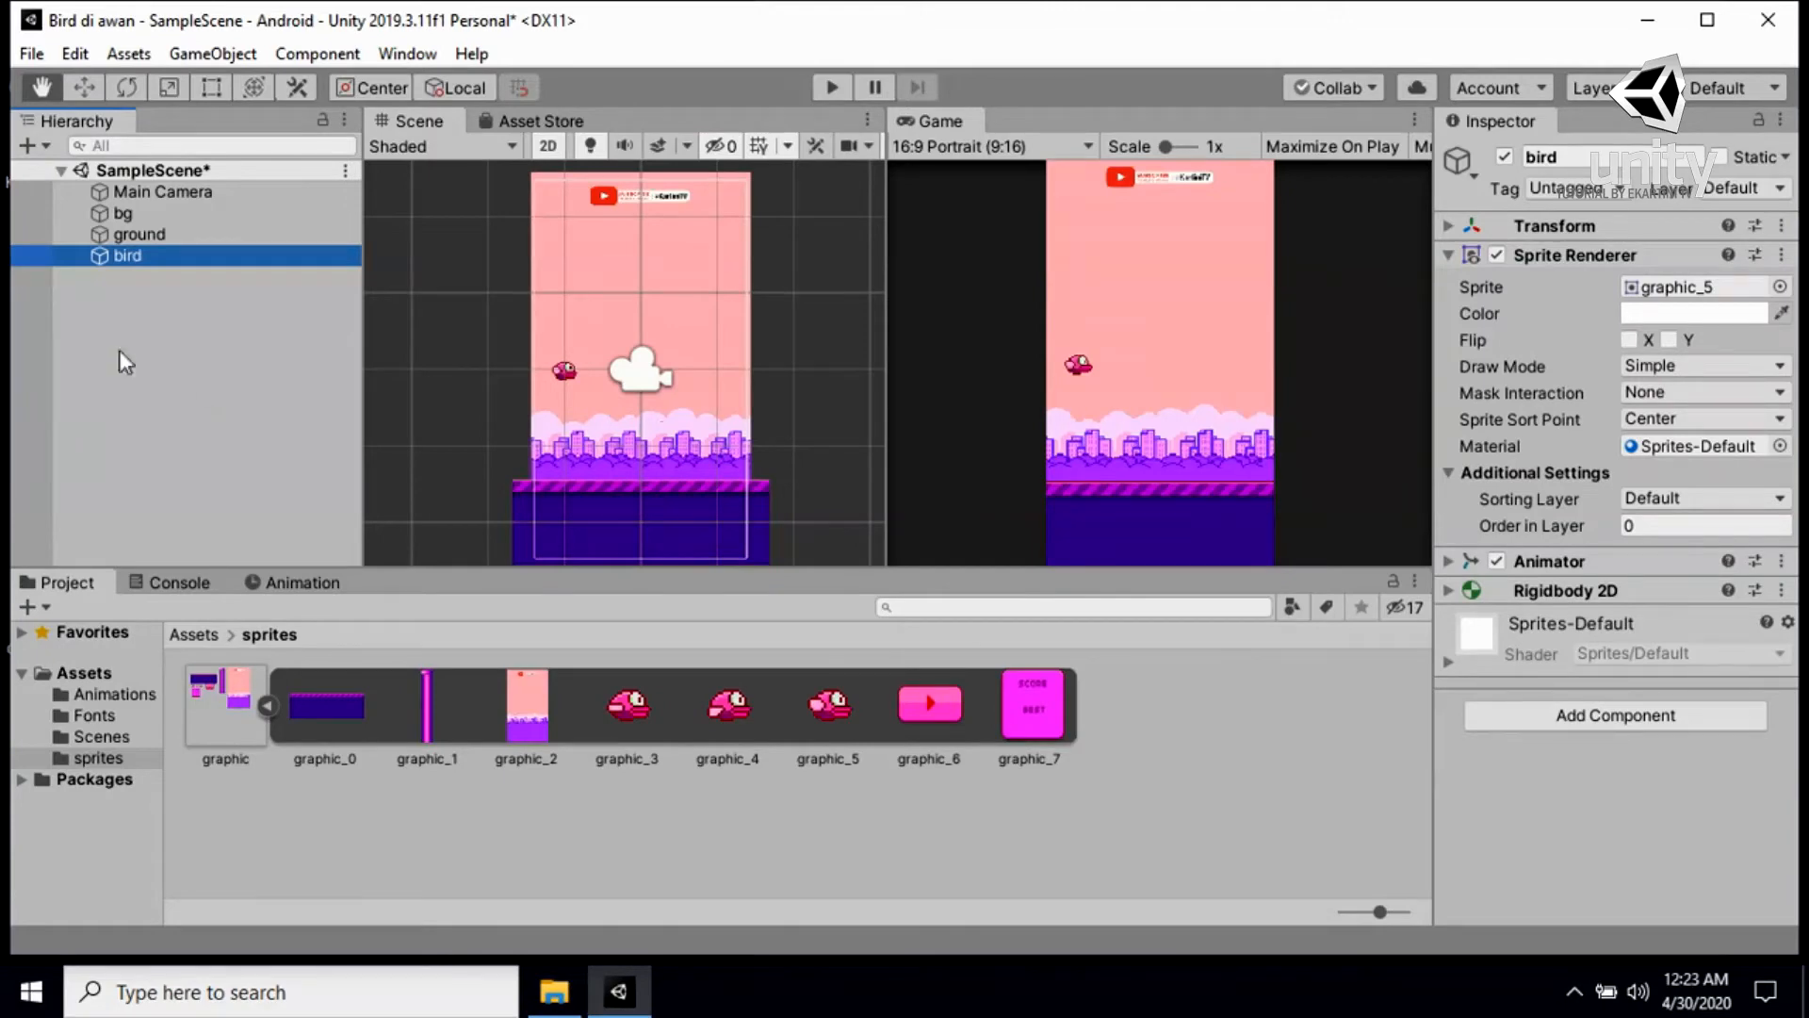
{"action": "left_click", "coordinate": [140, 254]}
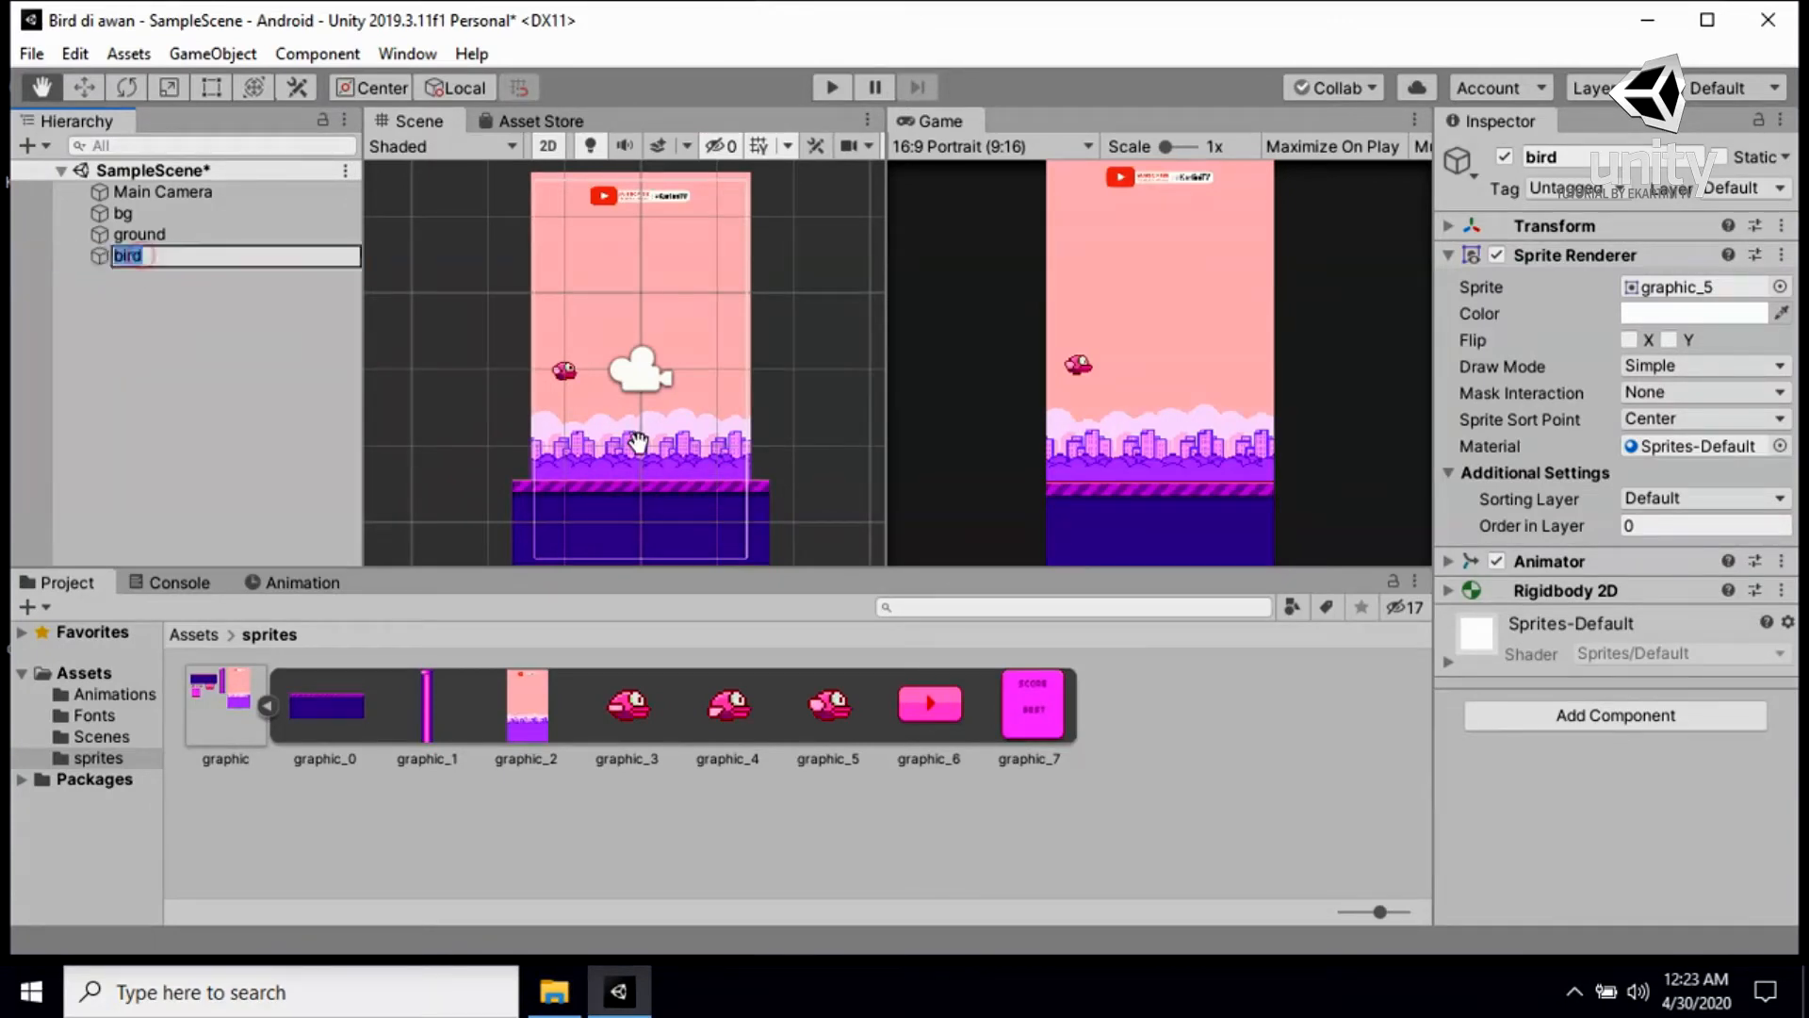
{"action": "left_click", "coordinate": [1591, 717]}
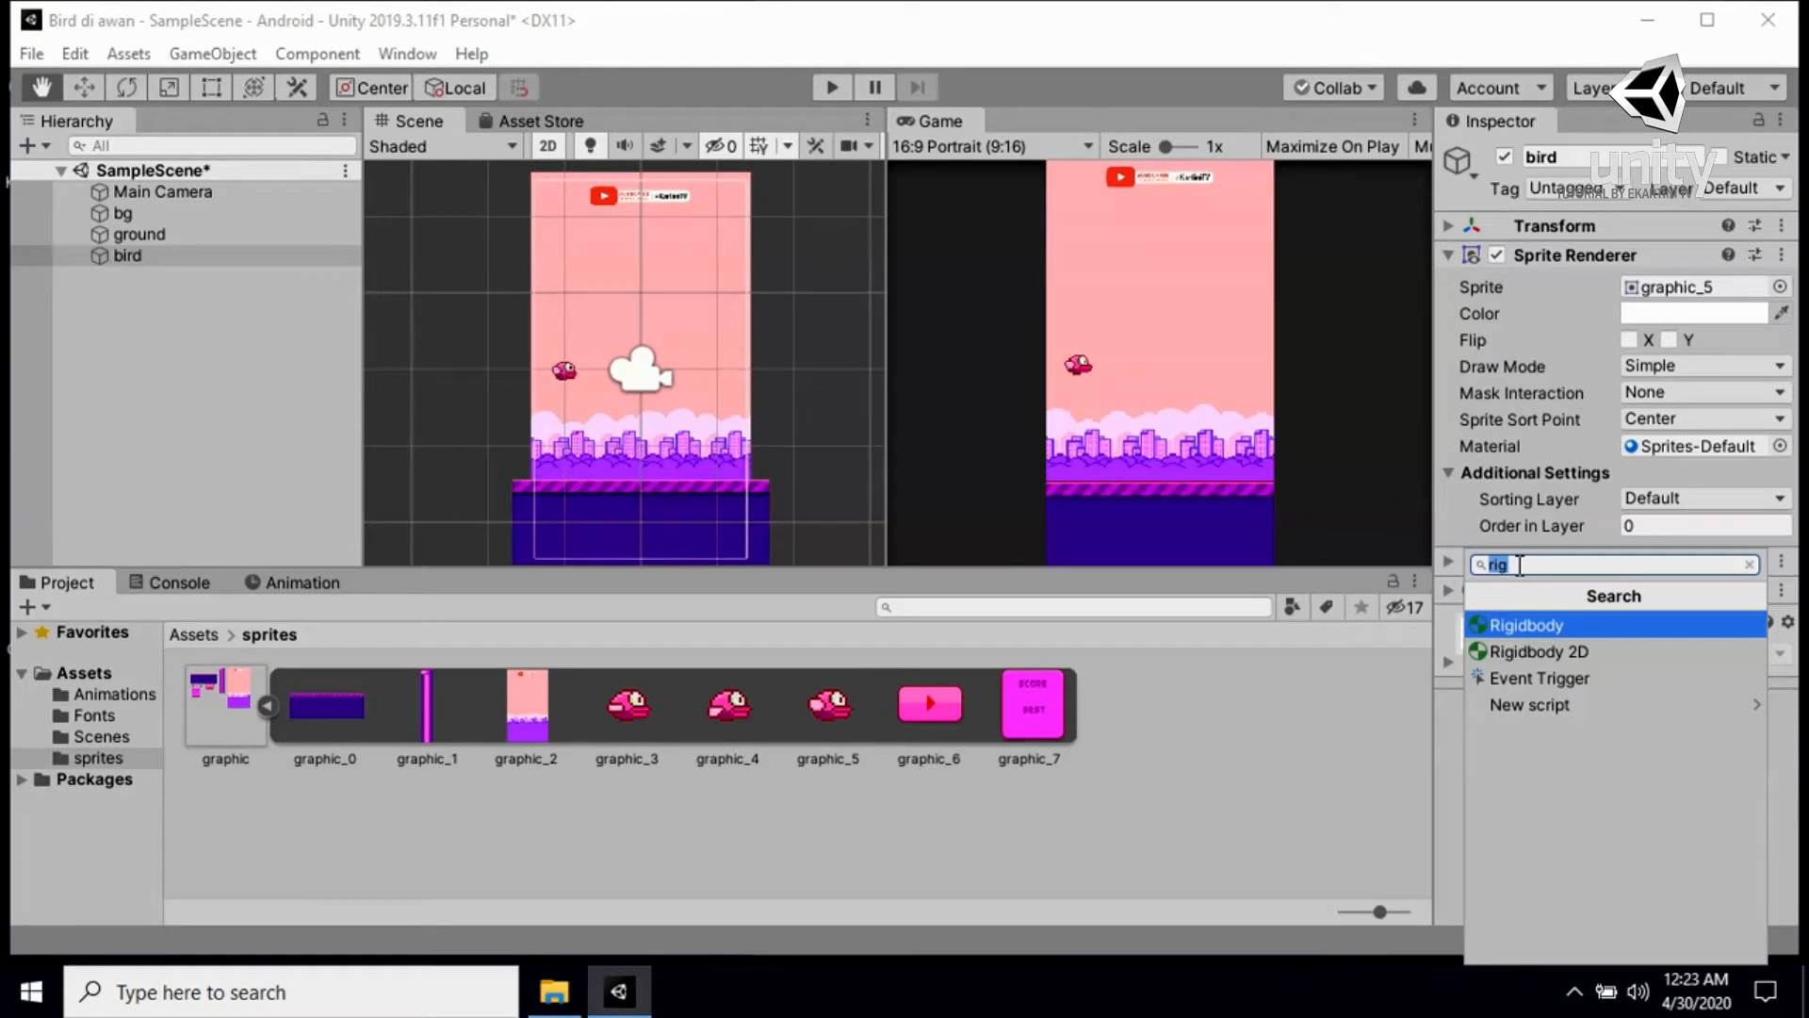
{"action": "type", "text": "capsu"}
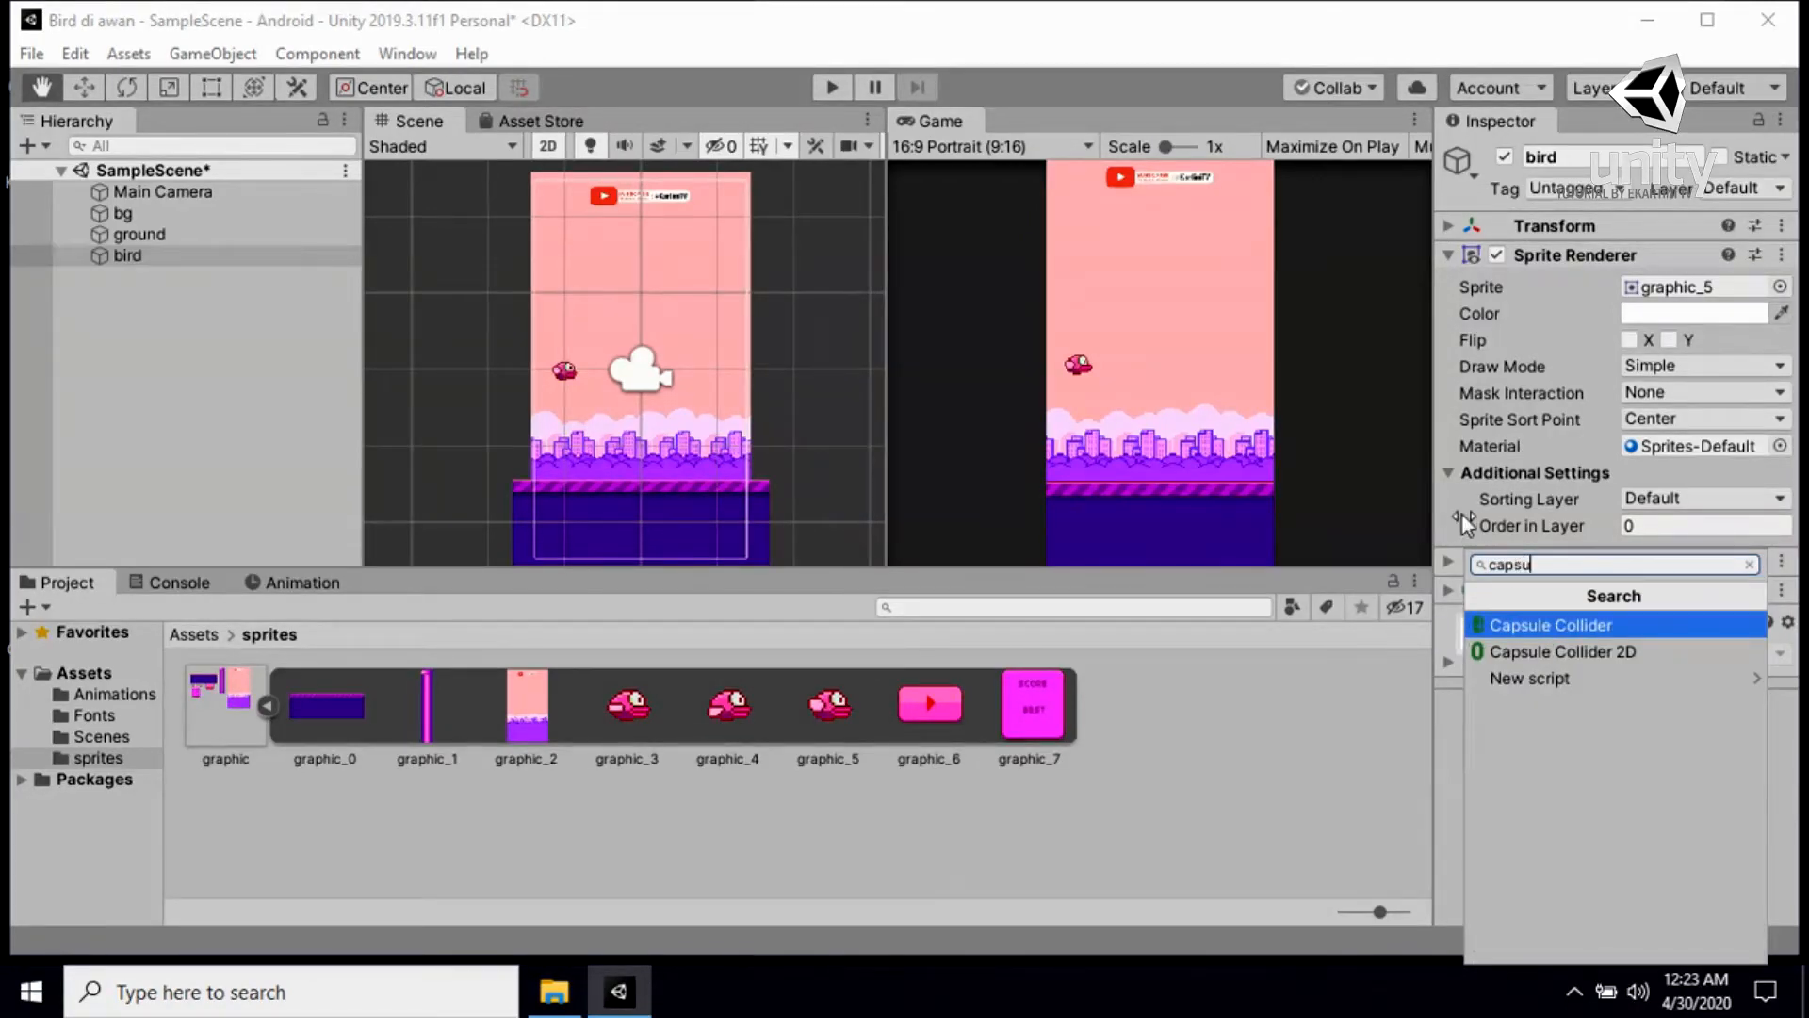
{"action": "left_click", "coordinate": [1585, 652]}
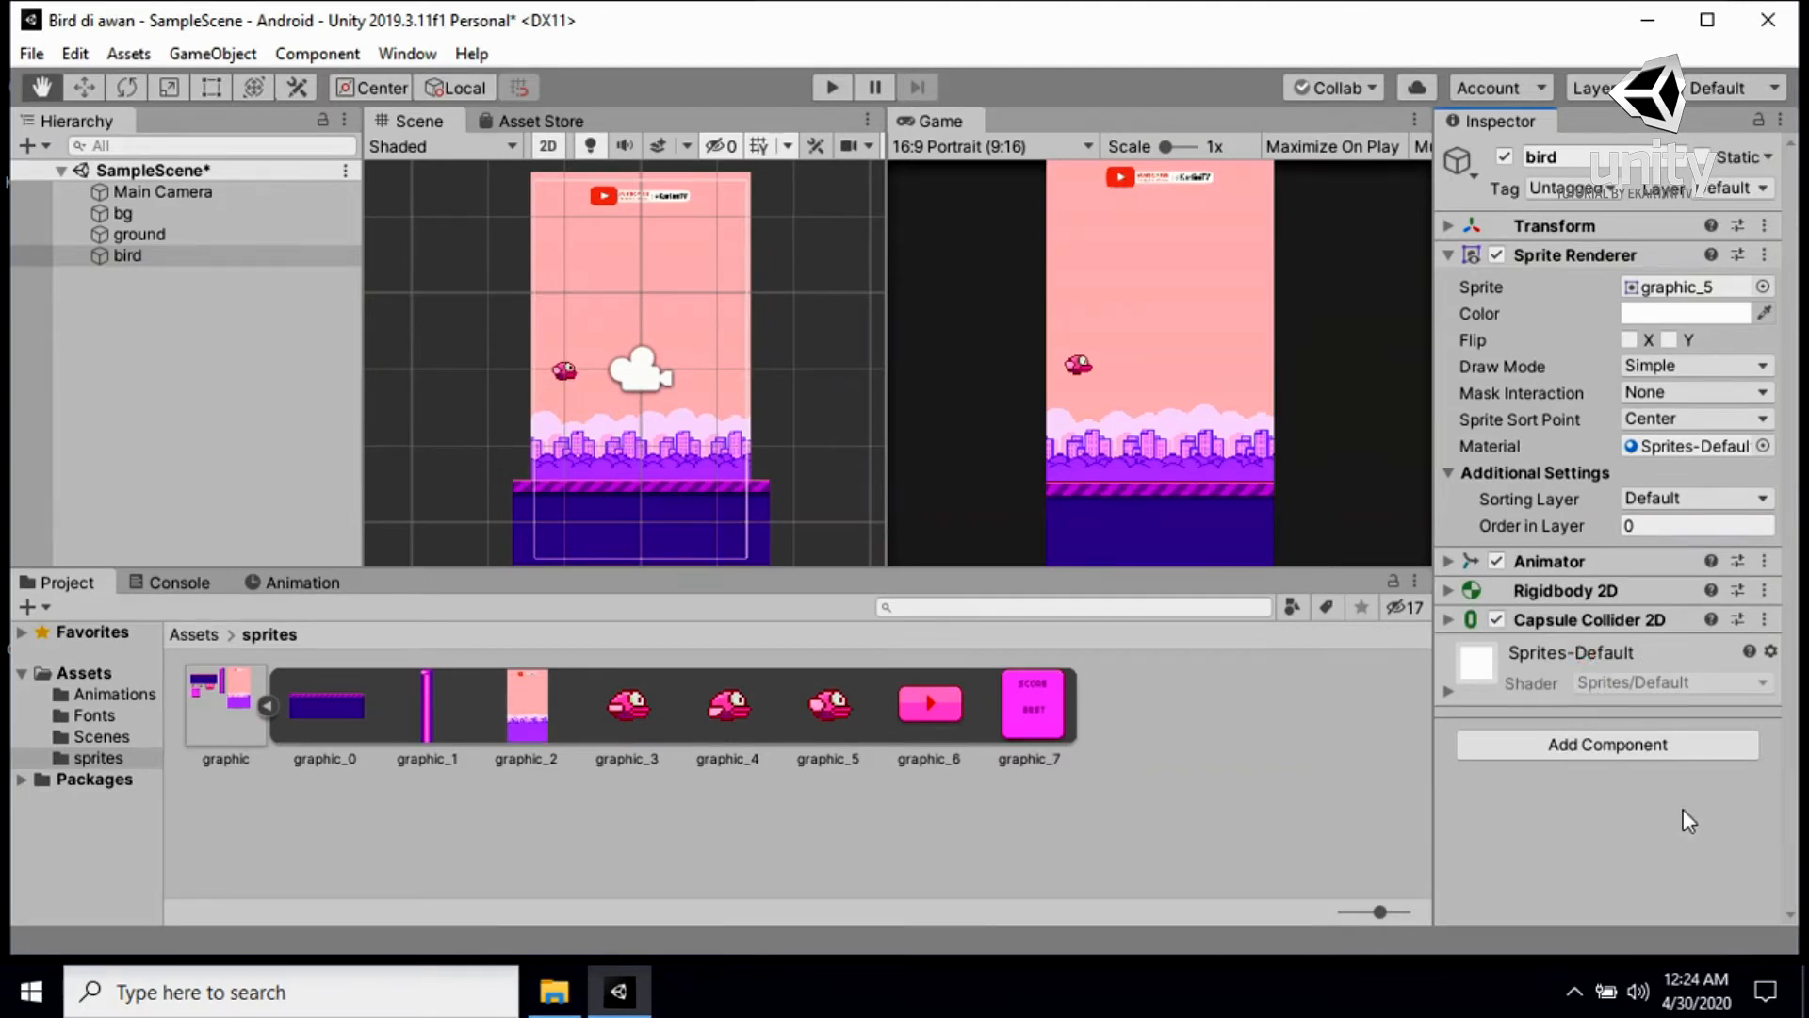
Play-test the scene repeatedly to check how the bird falls with its capsule collider, and return to edit mode
{"action": "left_click", "coordinate": [829, 93]}
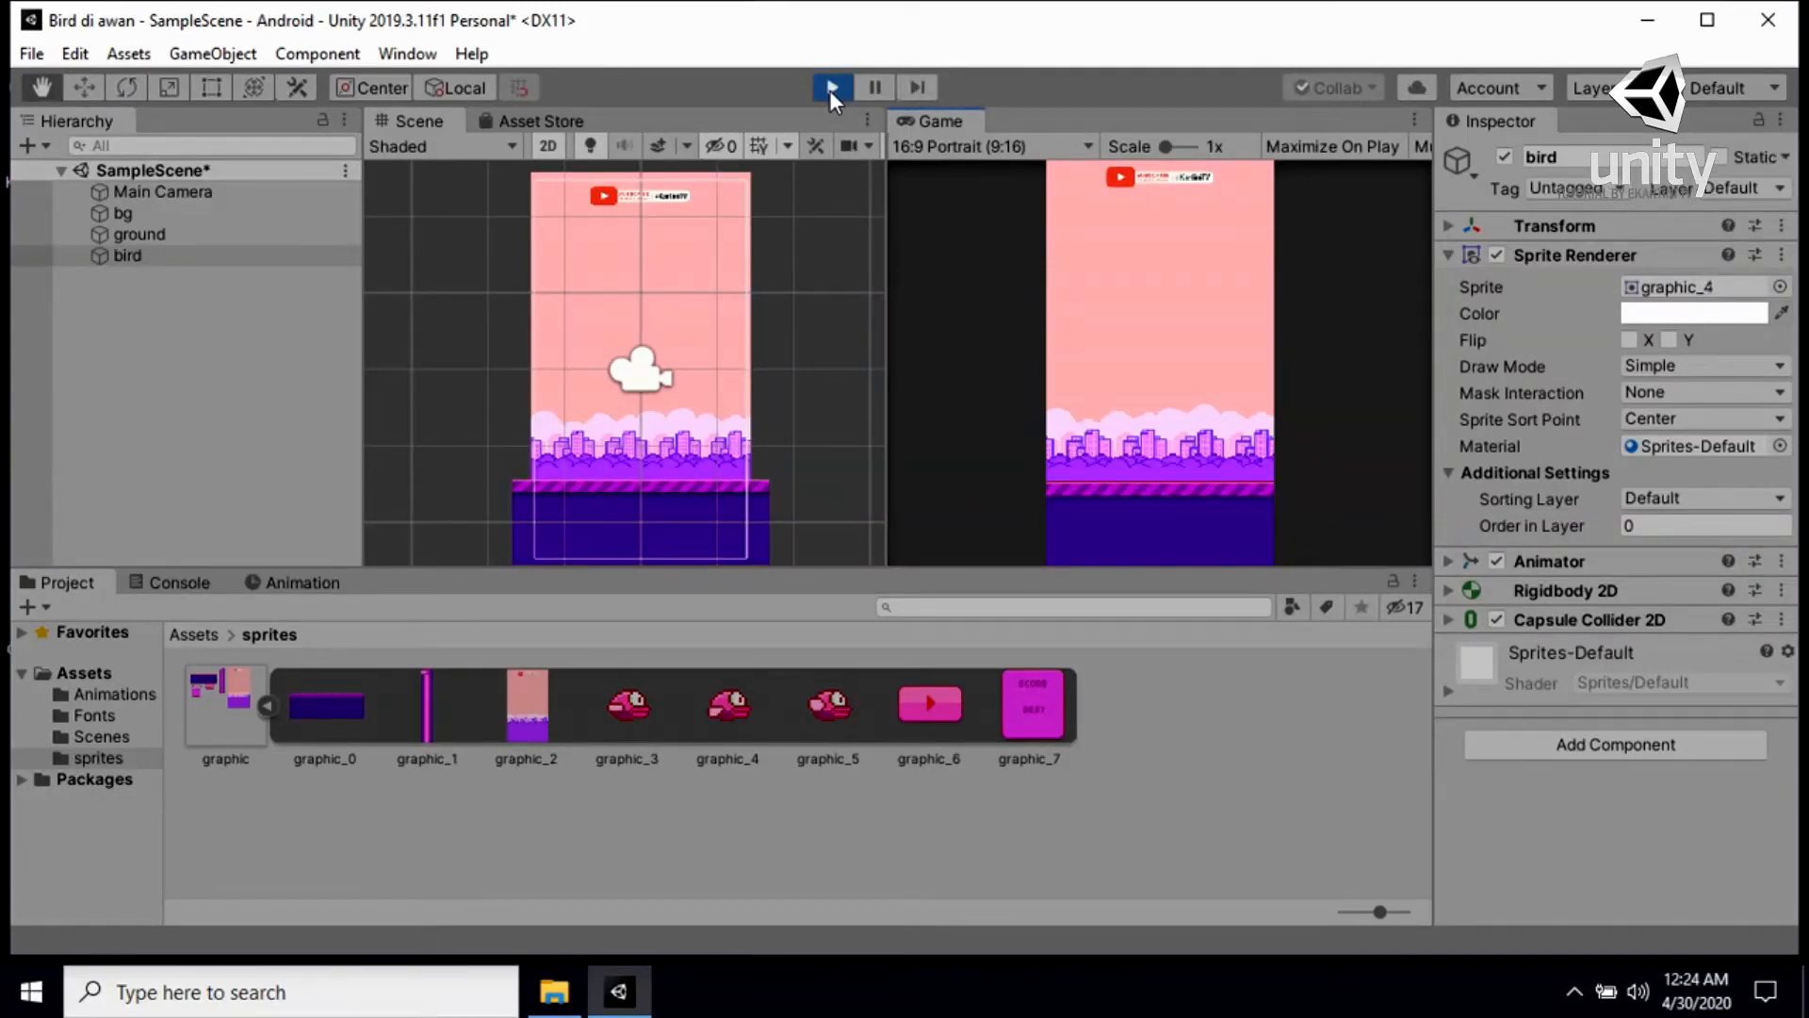
{"action": "left_click", "coordinate": [829, 89]}
{"action": "left_click", "coordinate": [831, 91]}
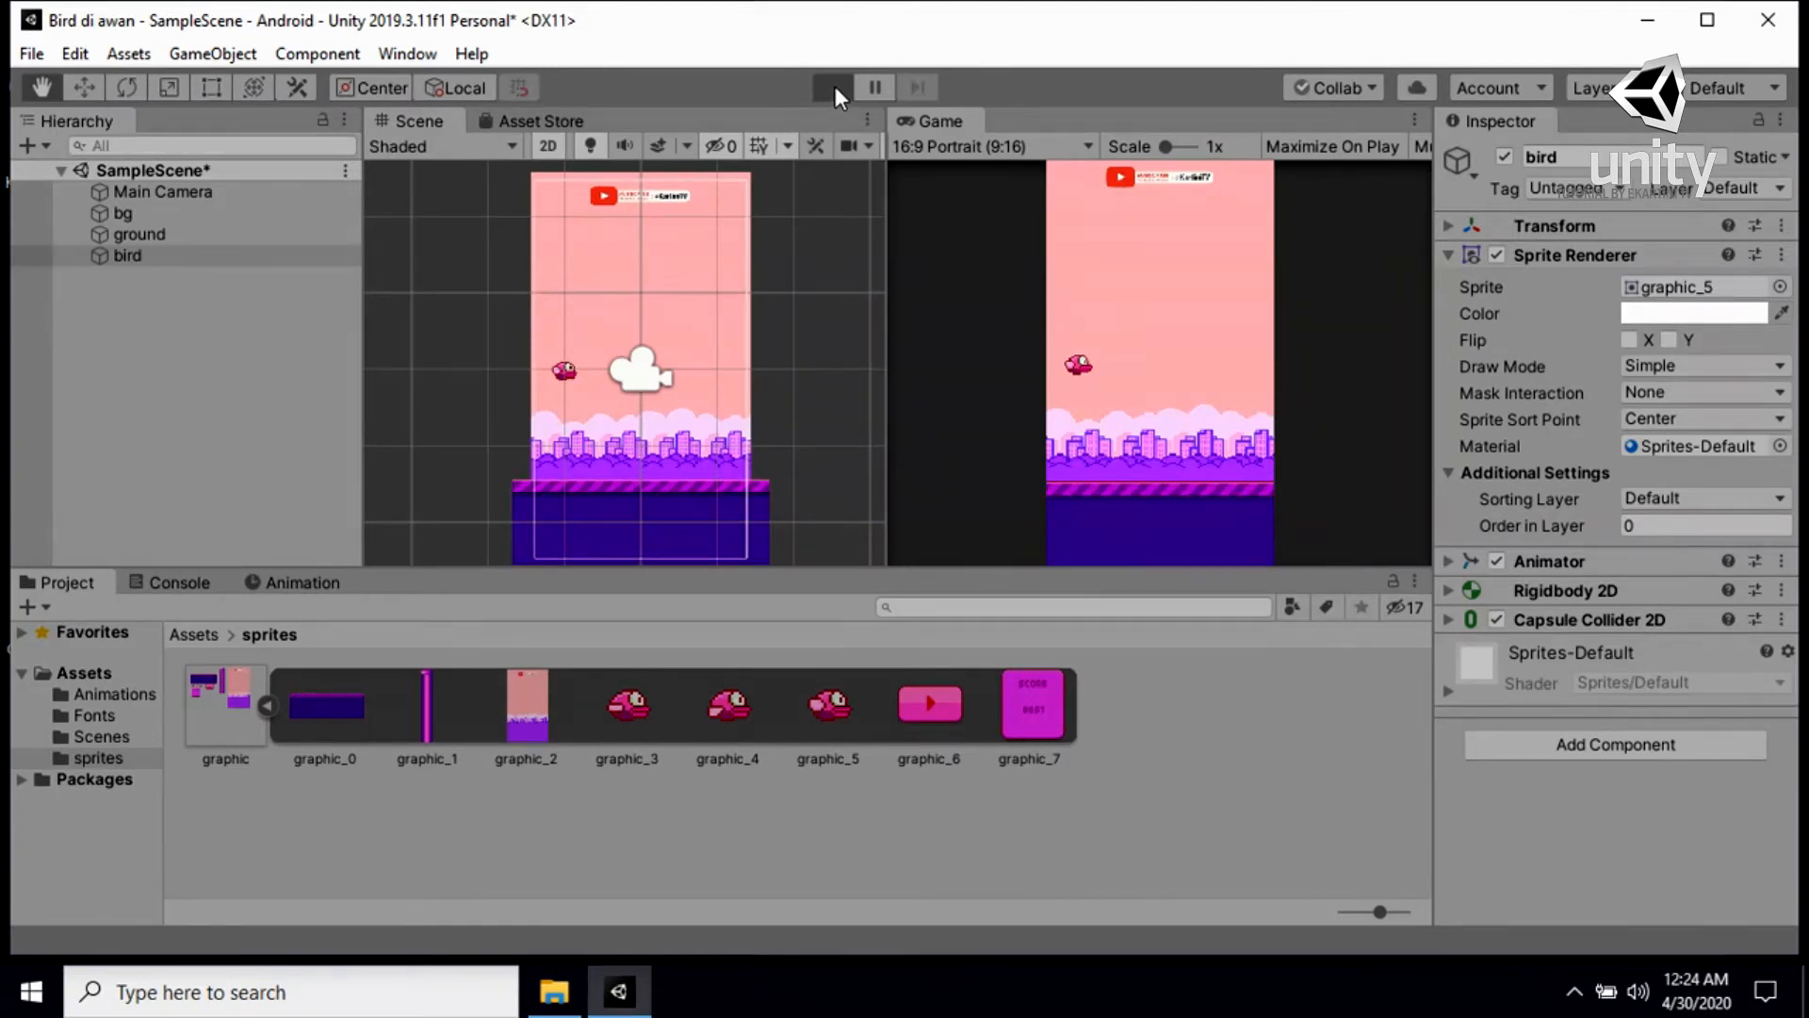
{"action": "left_click", "coordinate": [833, 88]}
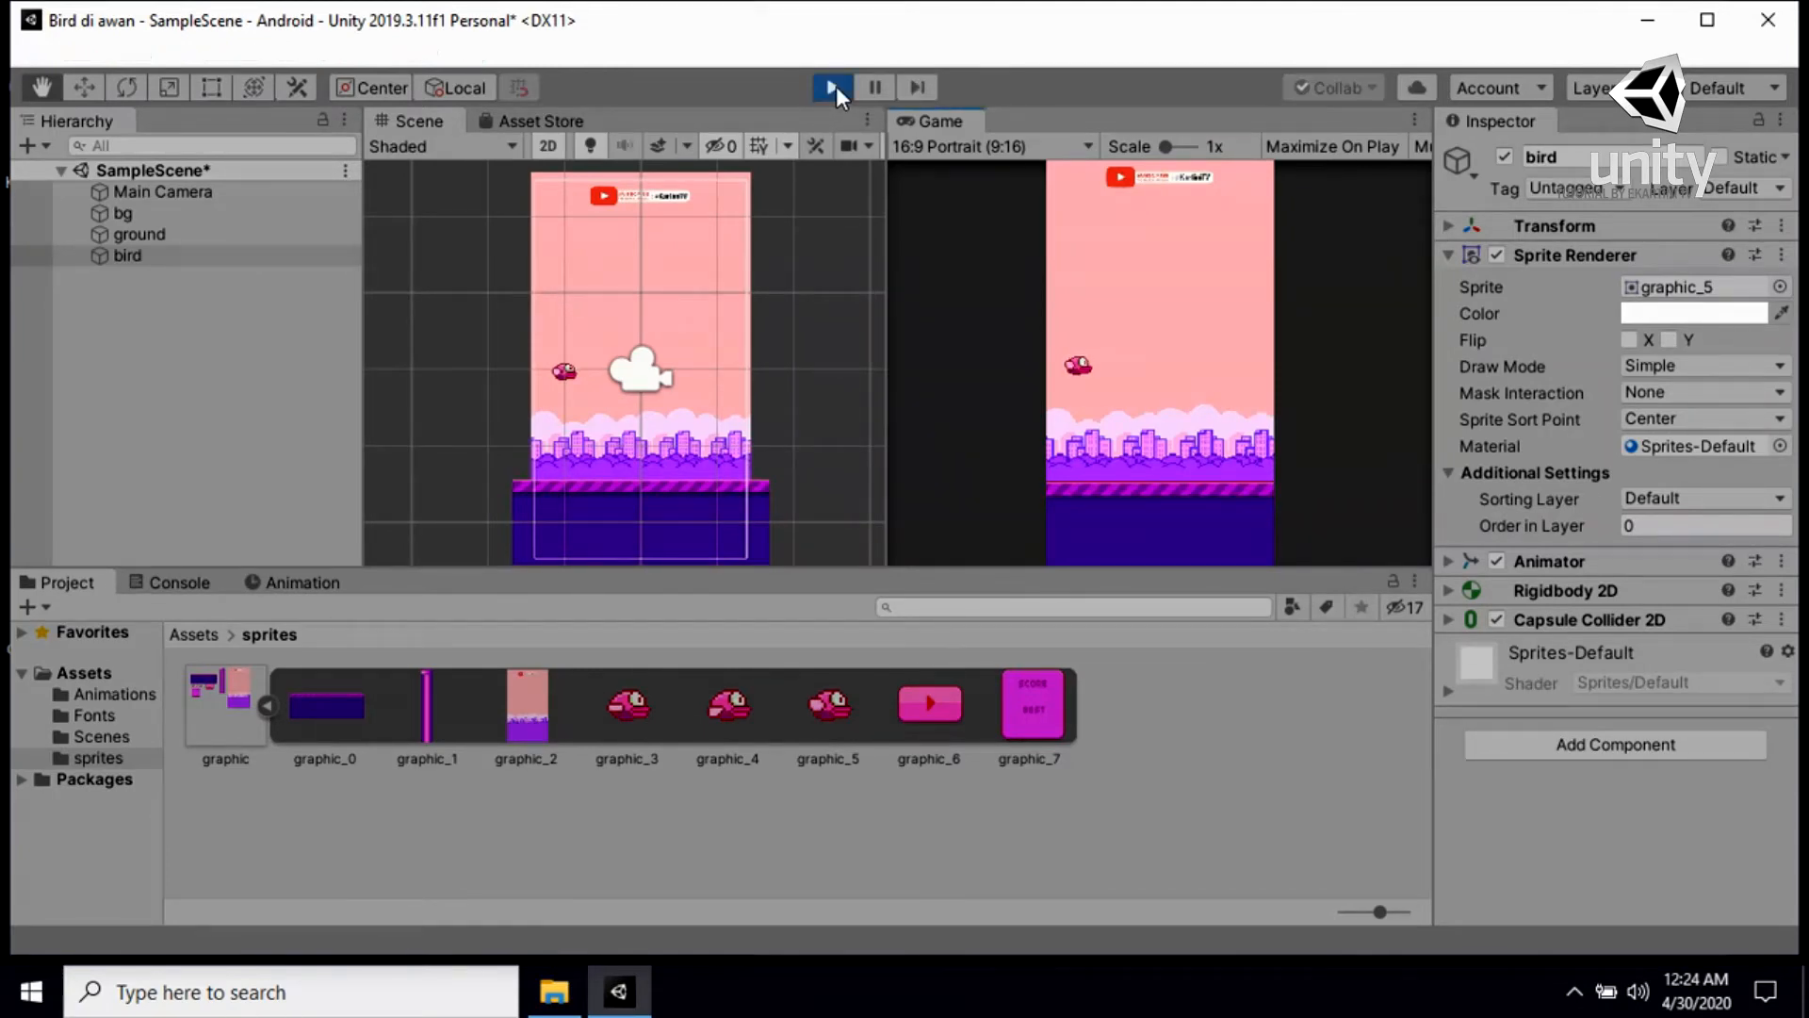
{"action": "left_click", "coordinate": [835, 87]}
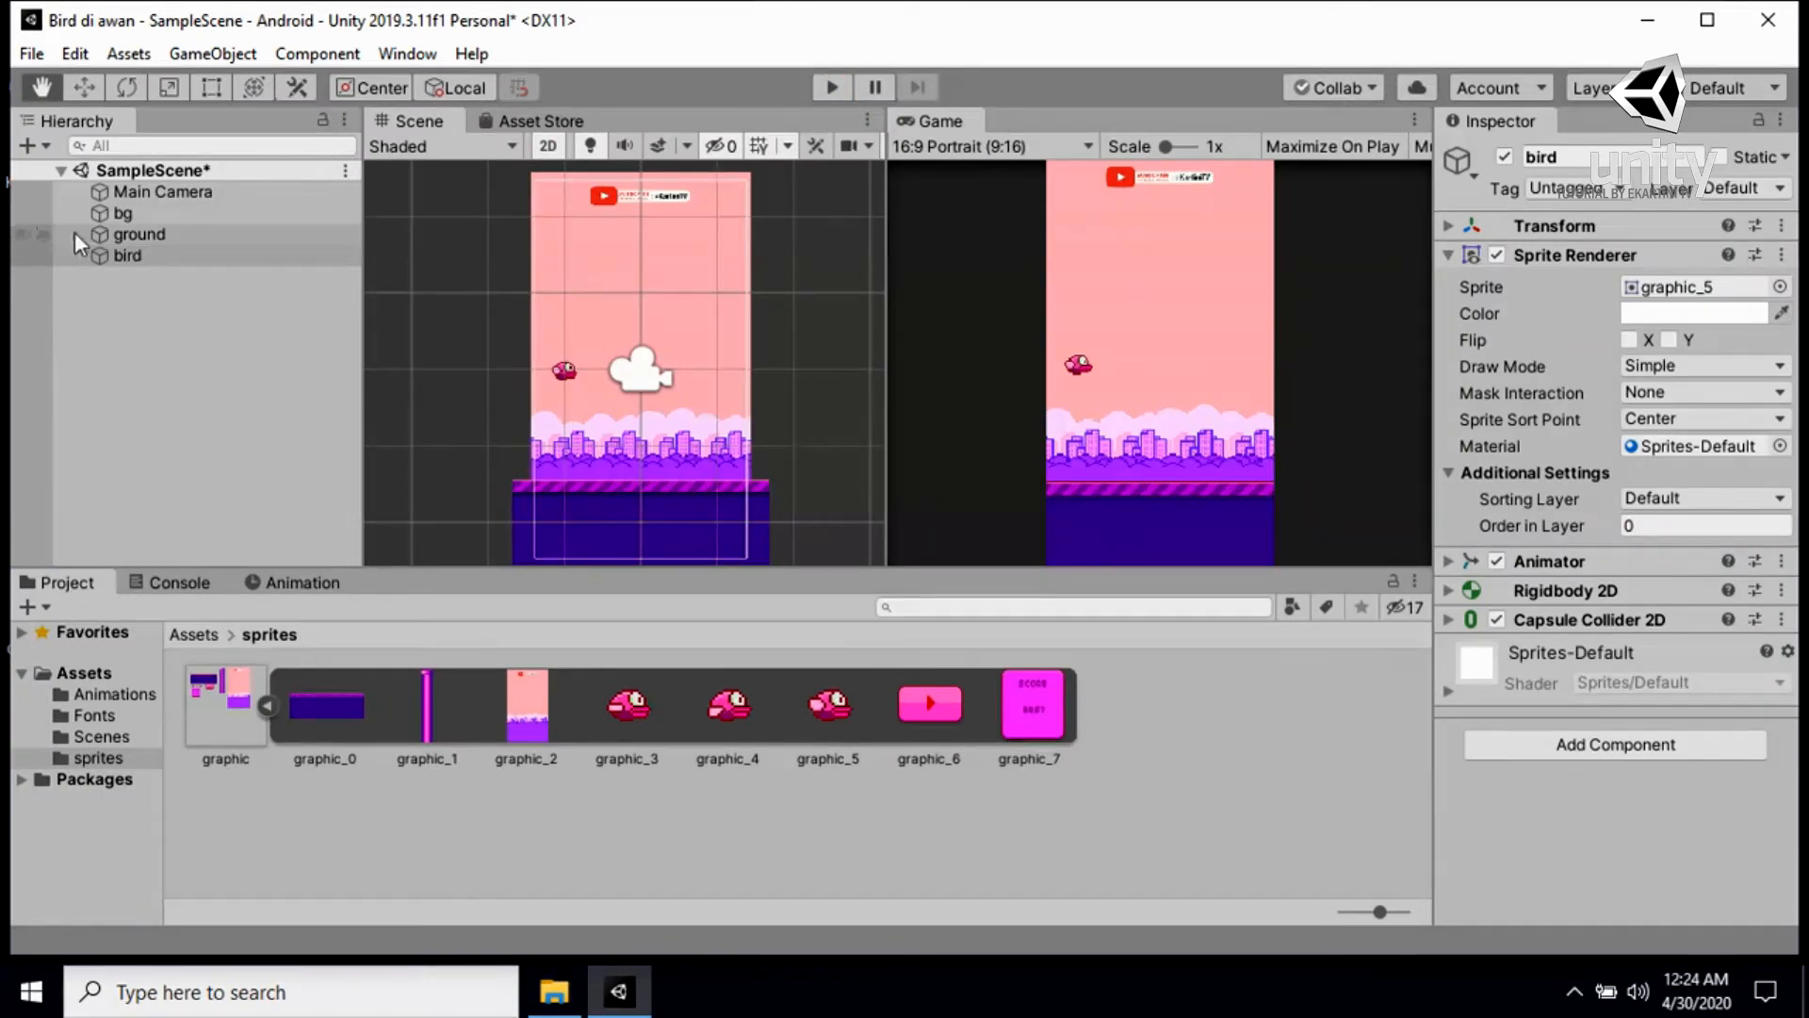
Add a Box Collider 2D component to the ground object and play-test the bird's landing on it
{"action": "left_click", "coordinate": [138, 233]}
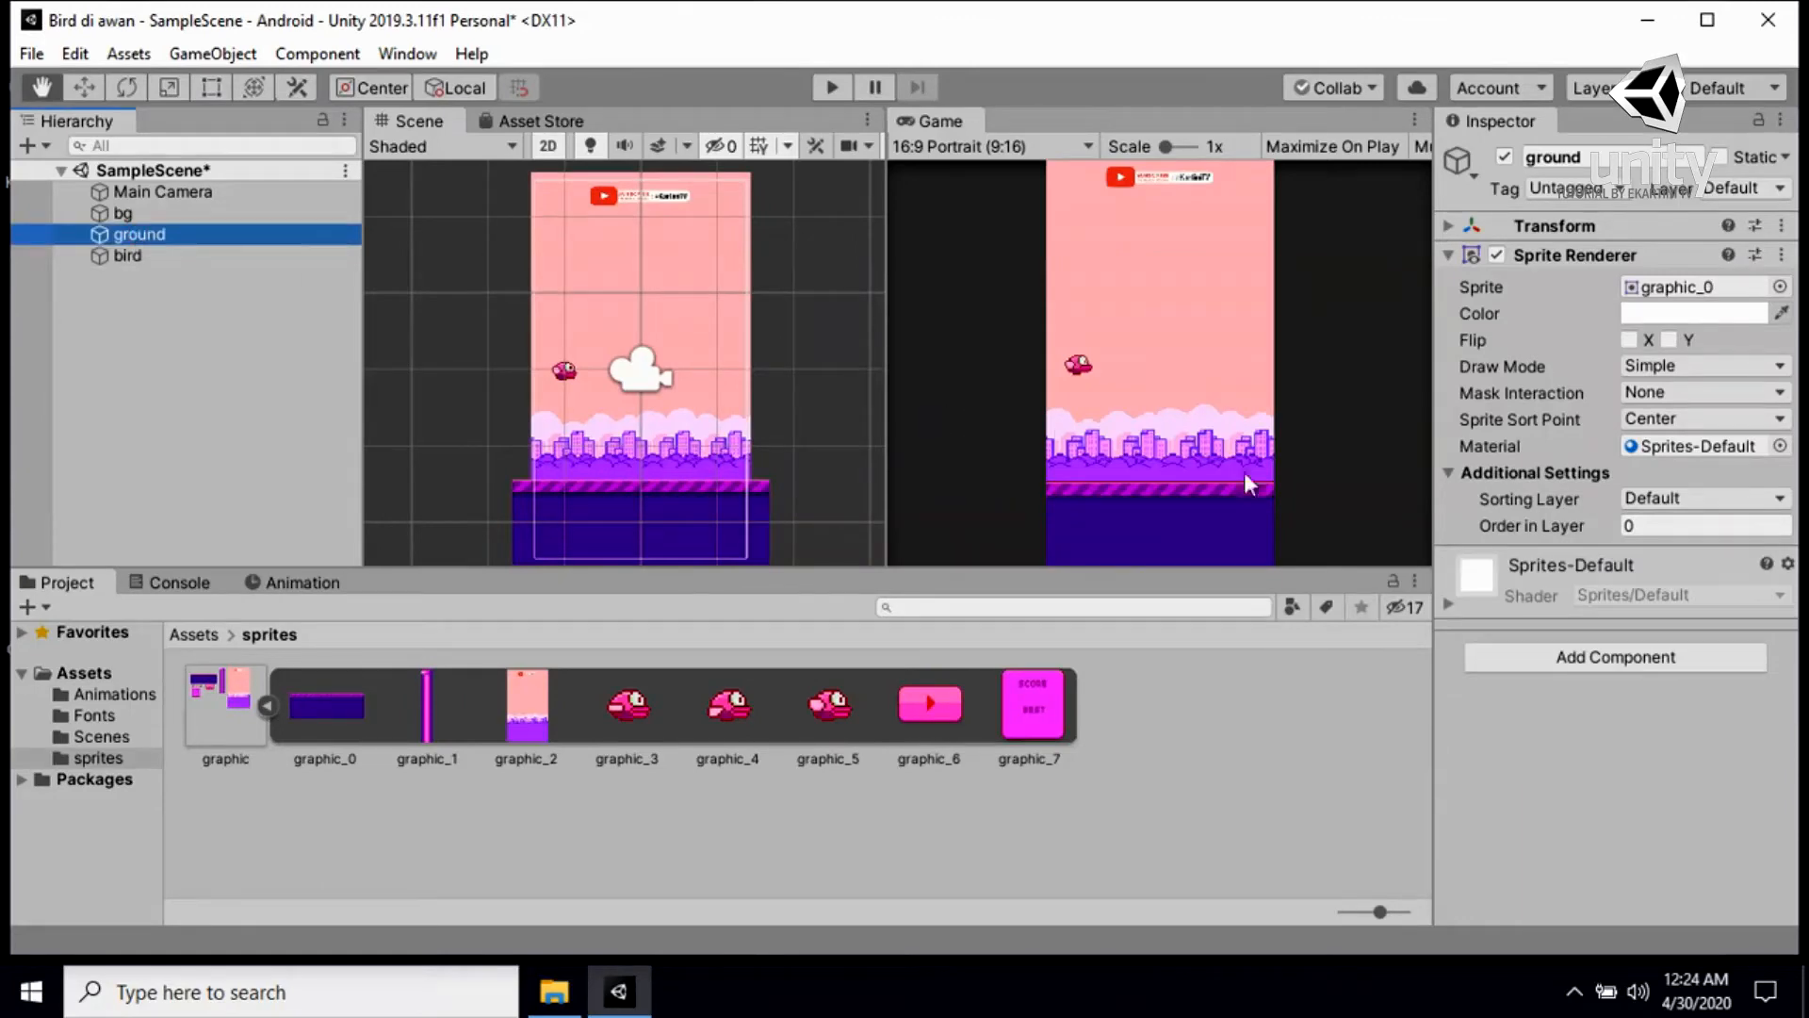
{"action": "left_click", "coordinate": [1647, 660]}
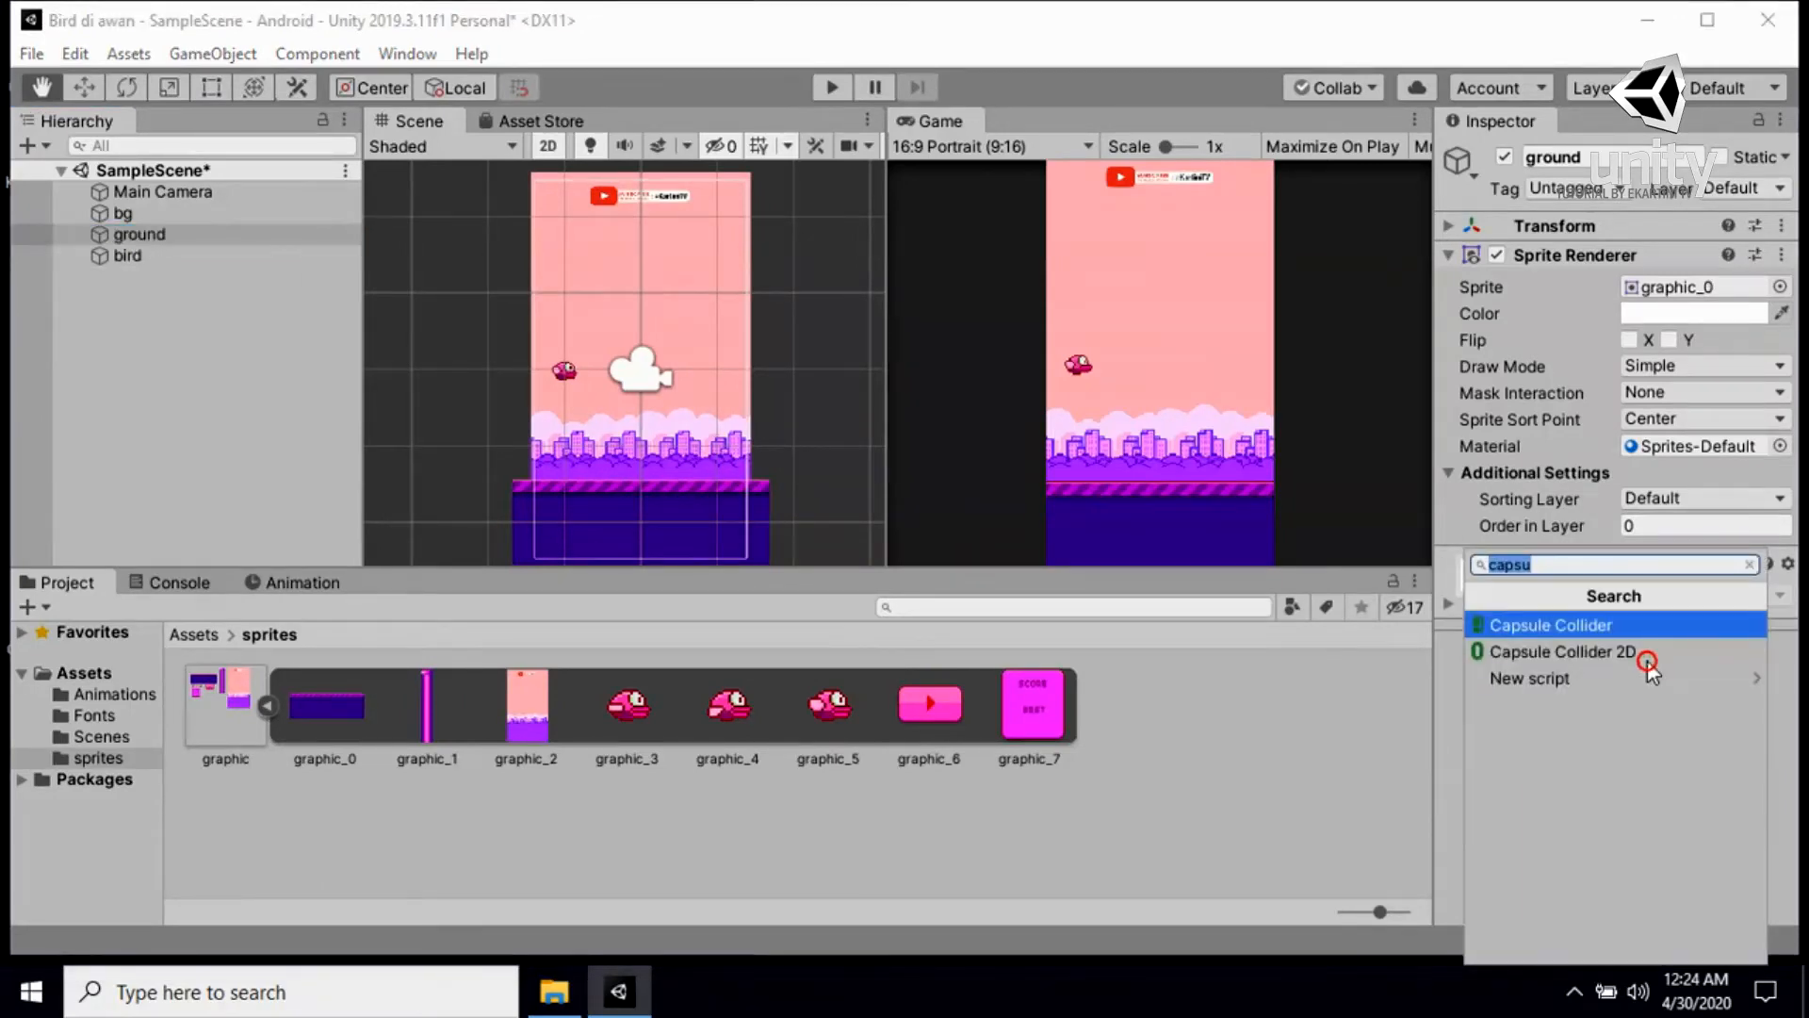
{"action": "type", "text": "box"}
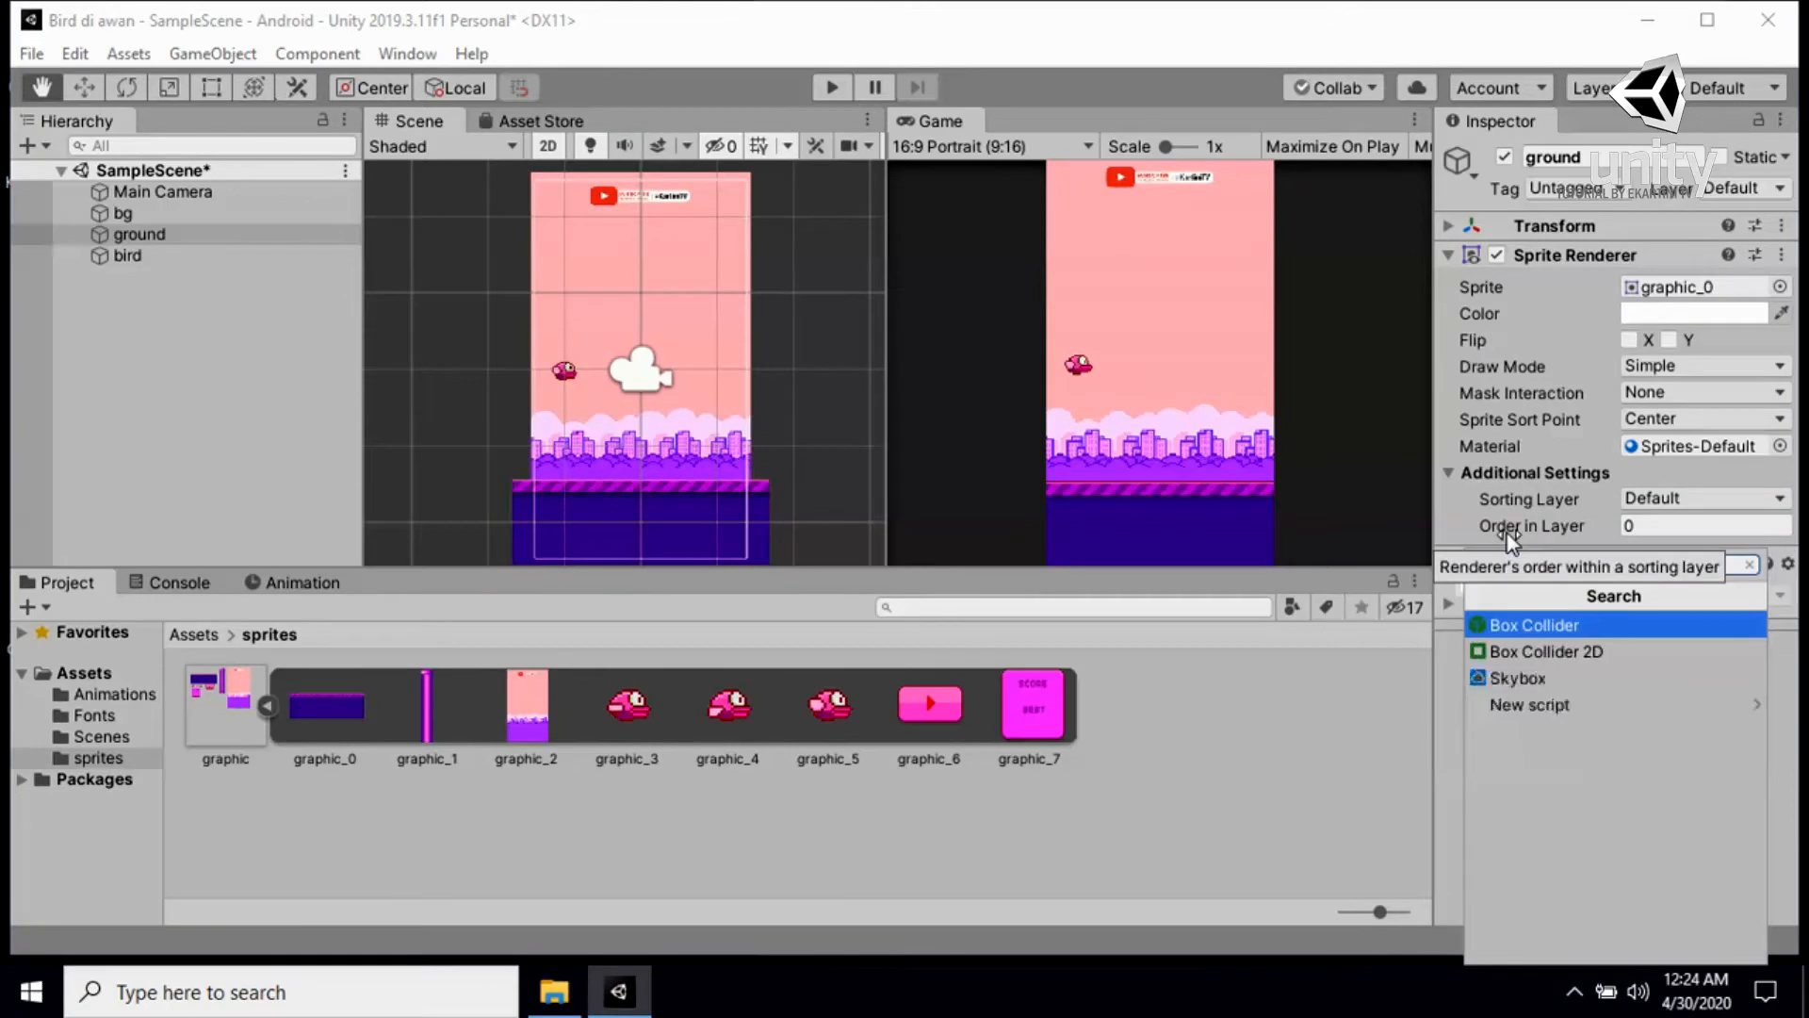
{"action": "left_click", "coordinate": [1593, 654]}
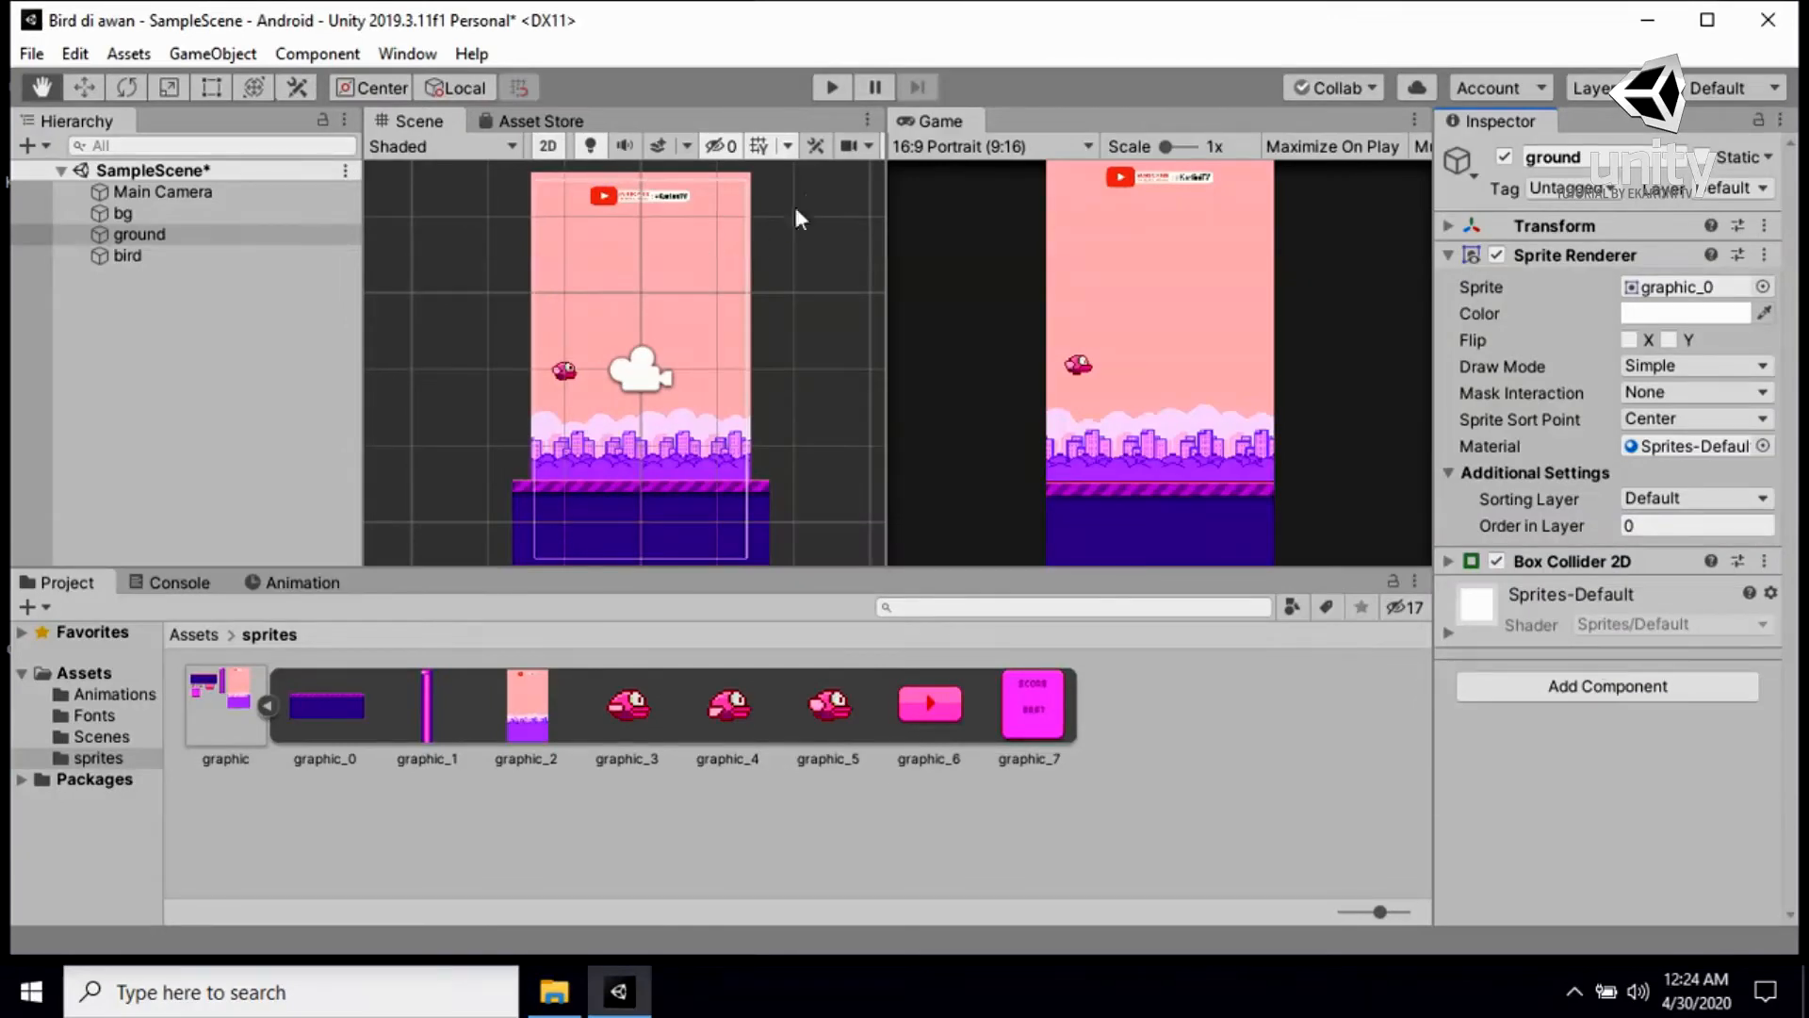
{"action": "left_click", "coordinate": [833, 86]}
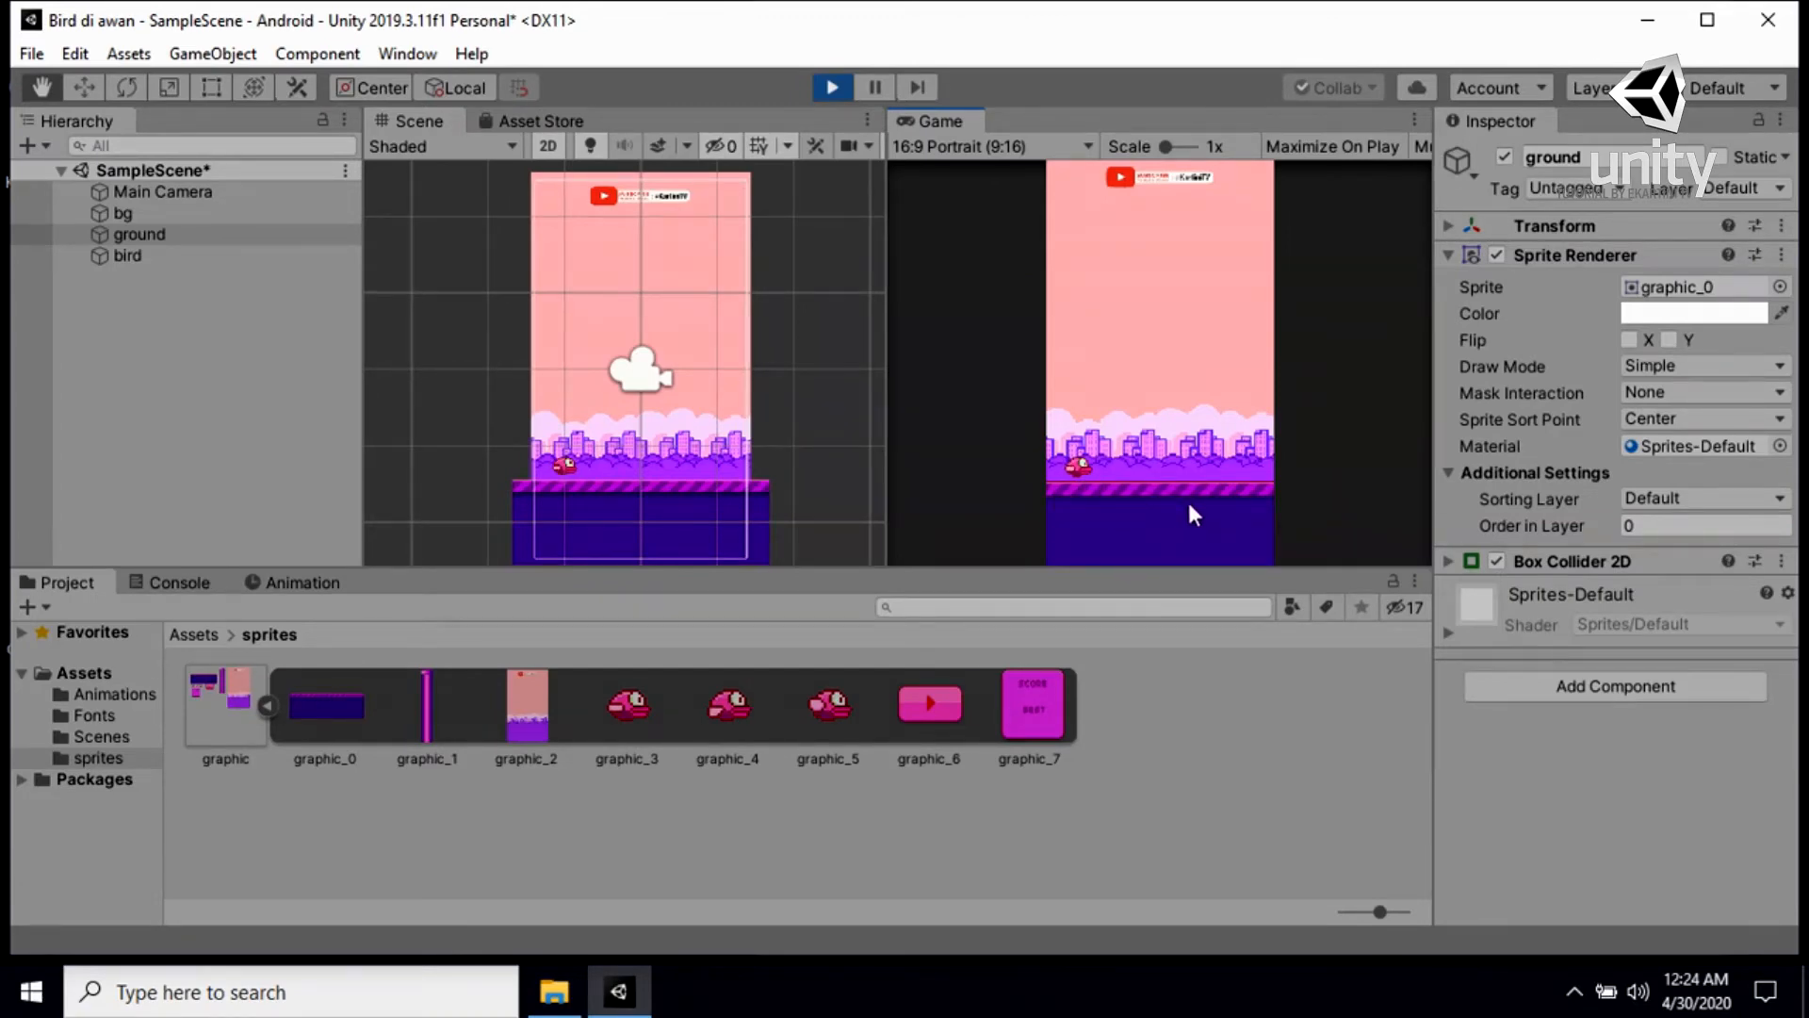
{"action": "left_click", "coordinate": [833, 87]}
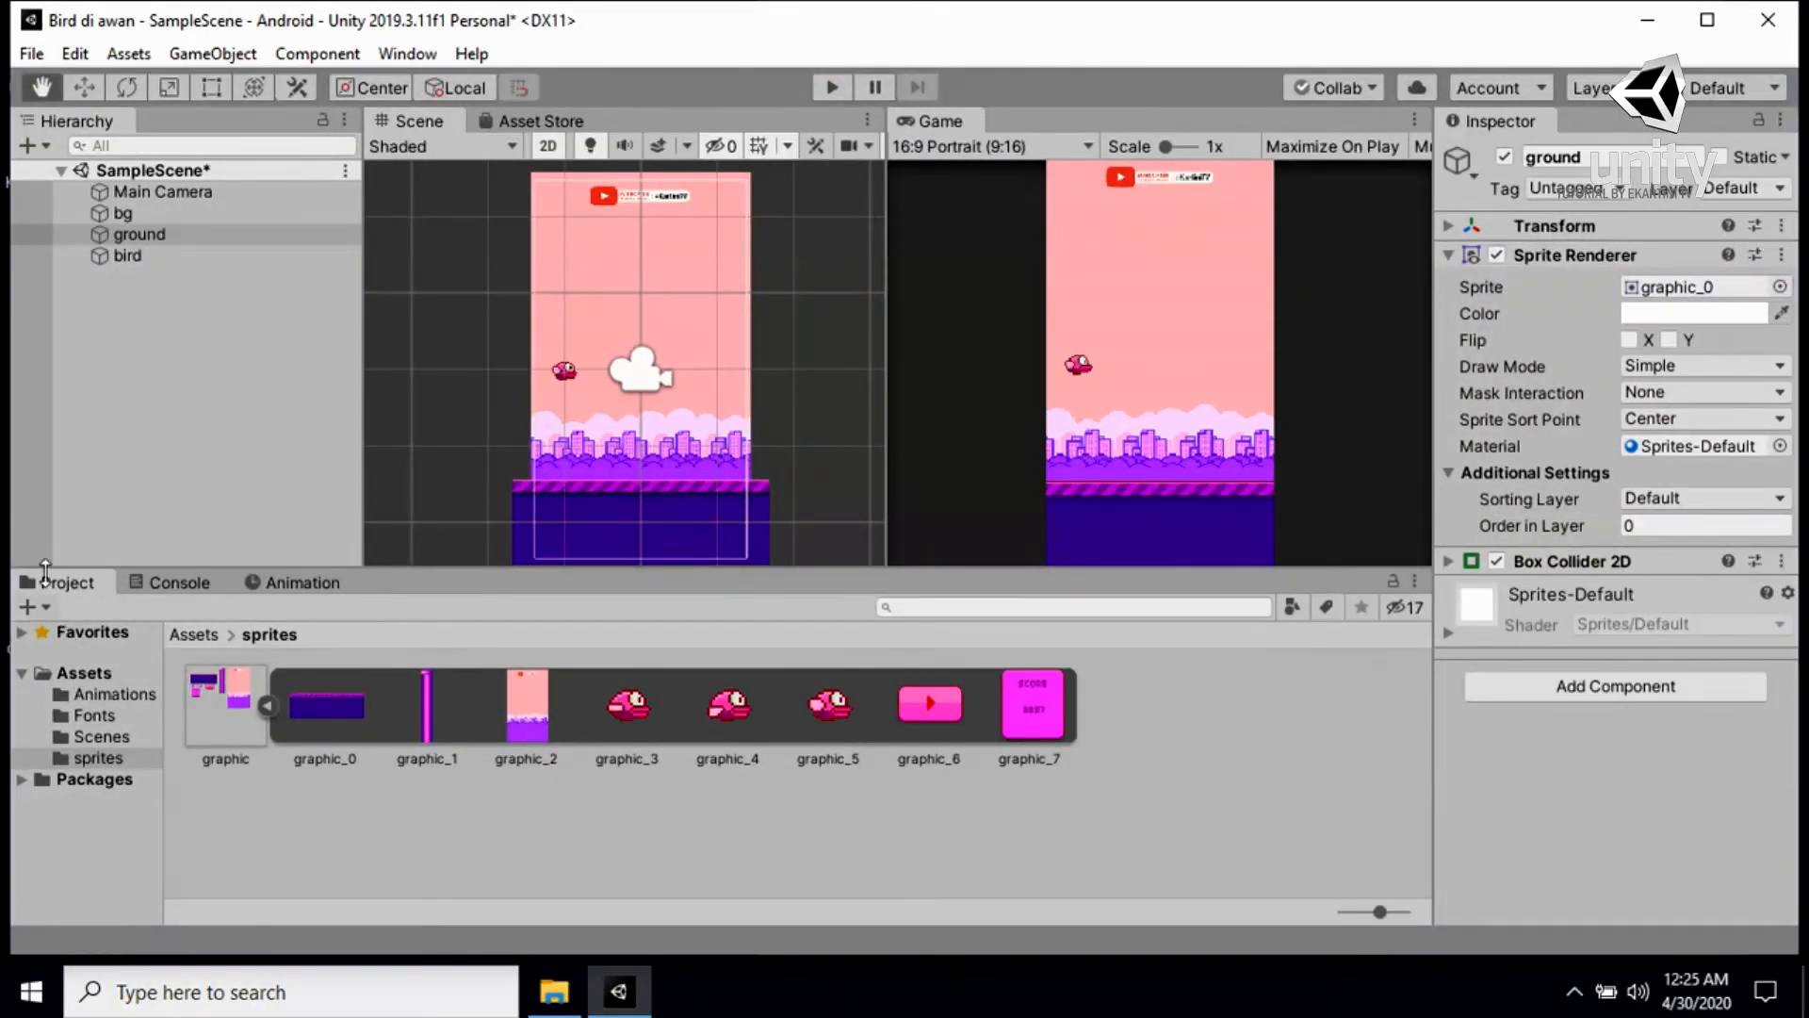
Create a new folder named scripts directly inside the Assets folder
{"action": "left_click", "coordinate": [98, 673]}
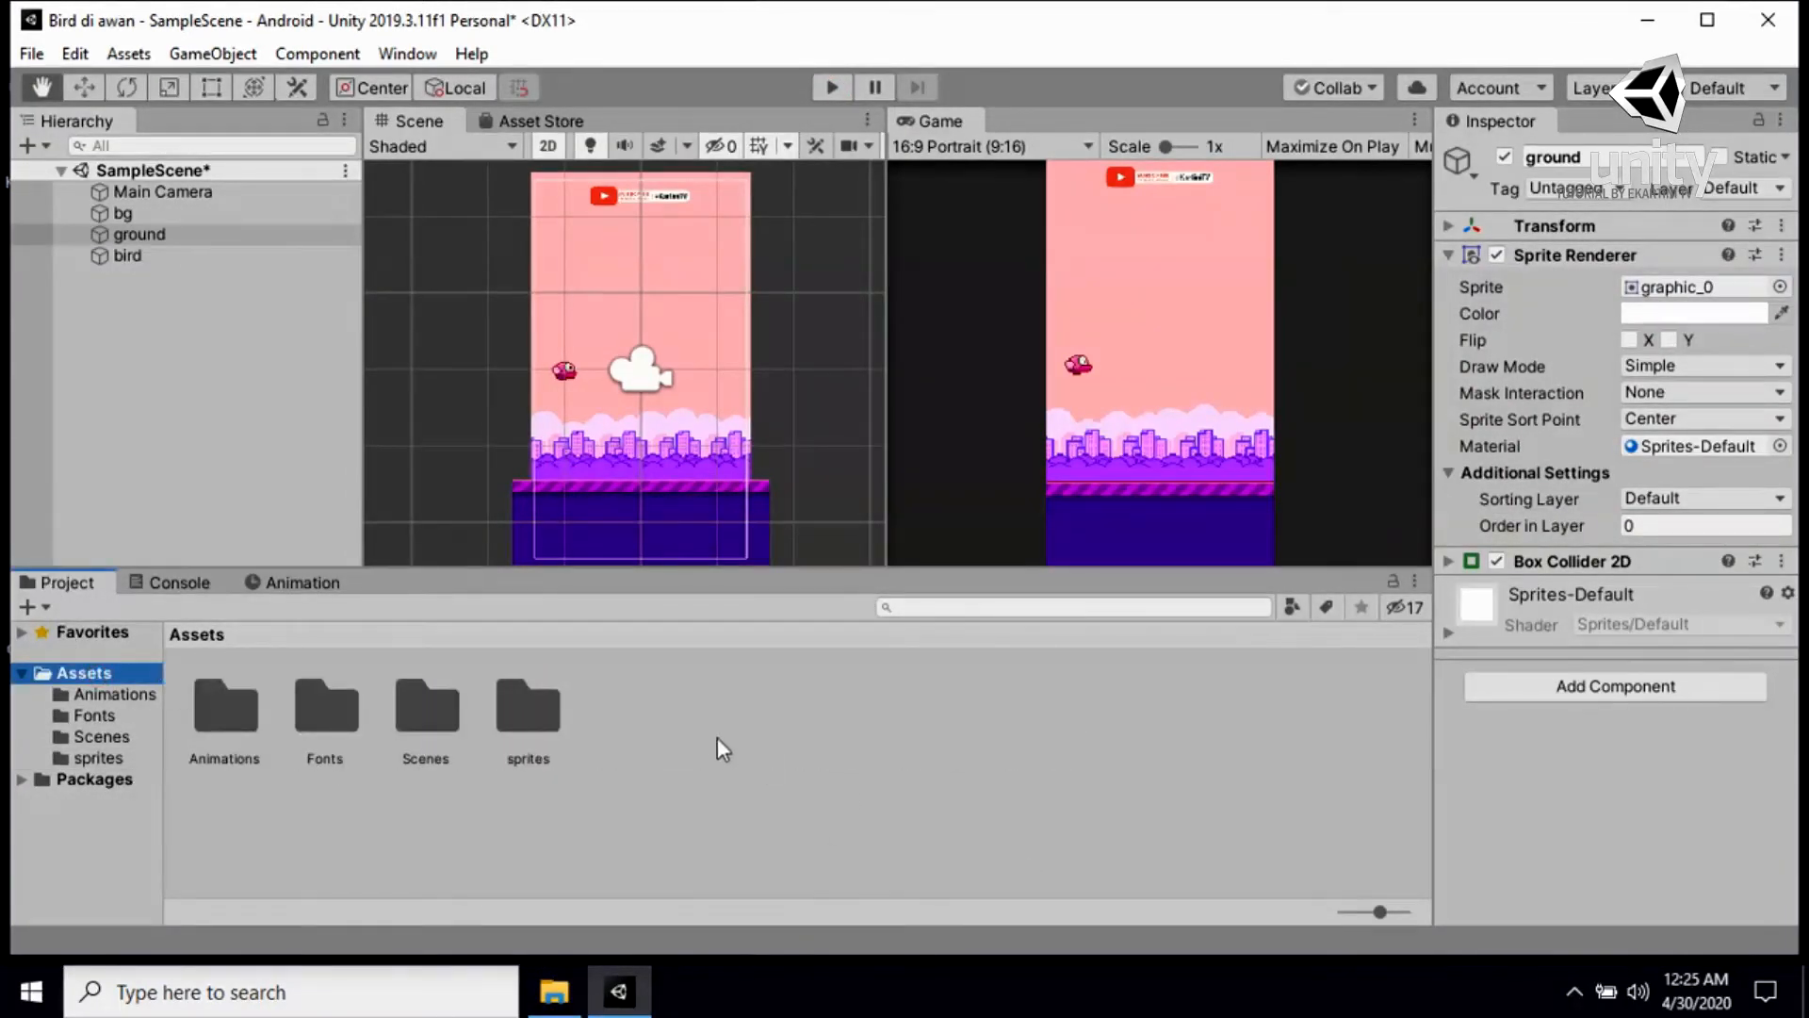
{"action": "right_click", "coordinate": [669, 697]}
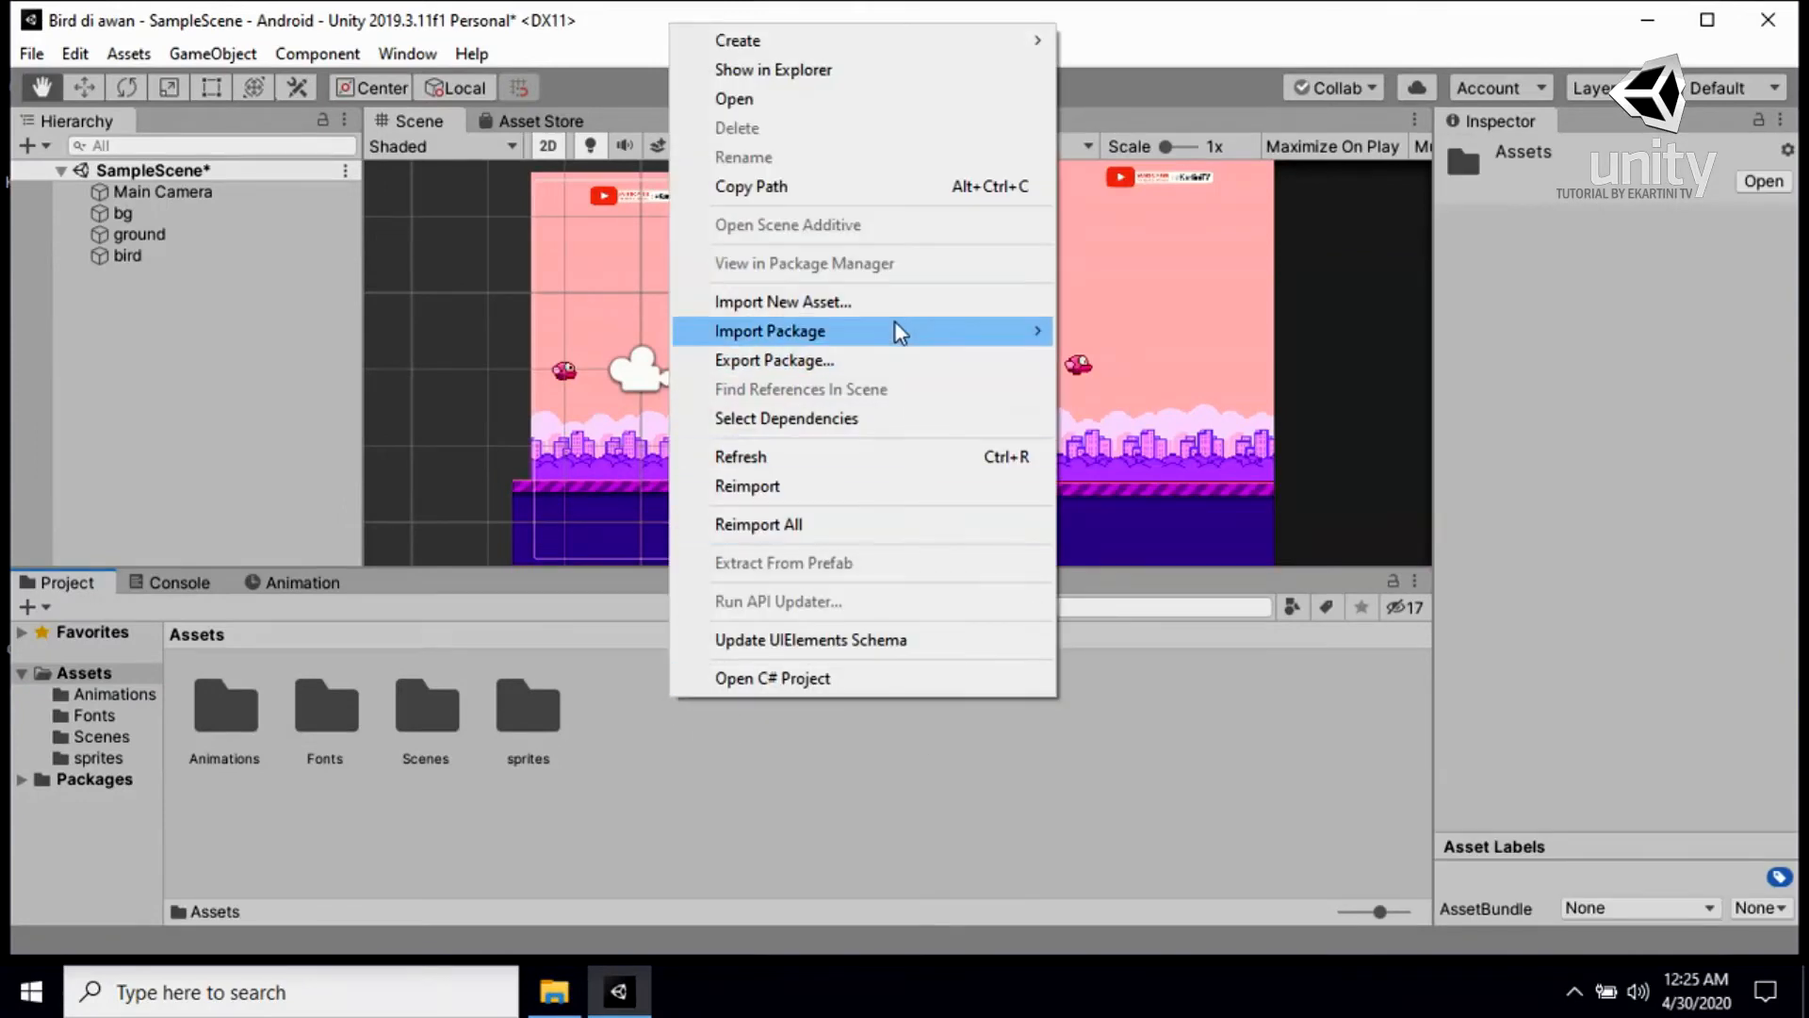
{"action": "mouse_move", "coordinate": [822, 42]}
{"action": "left_click", "coordinate": [1098, 42]}
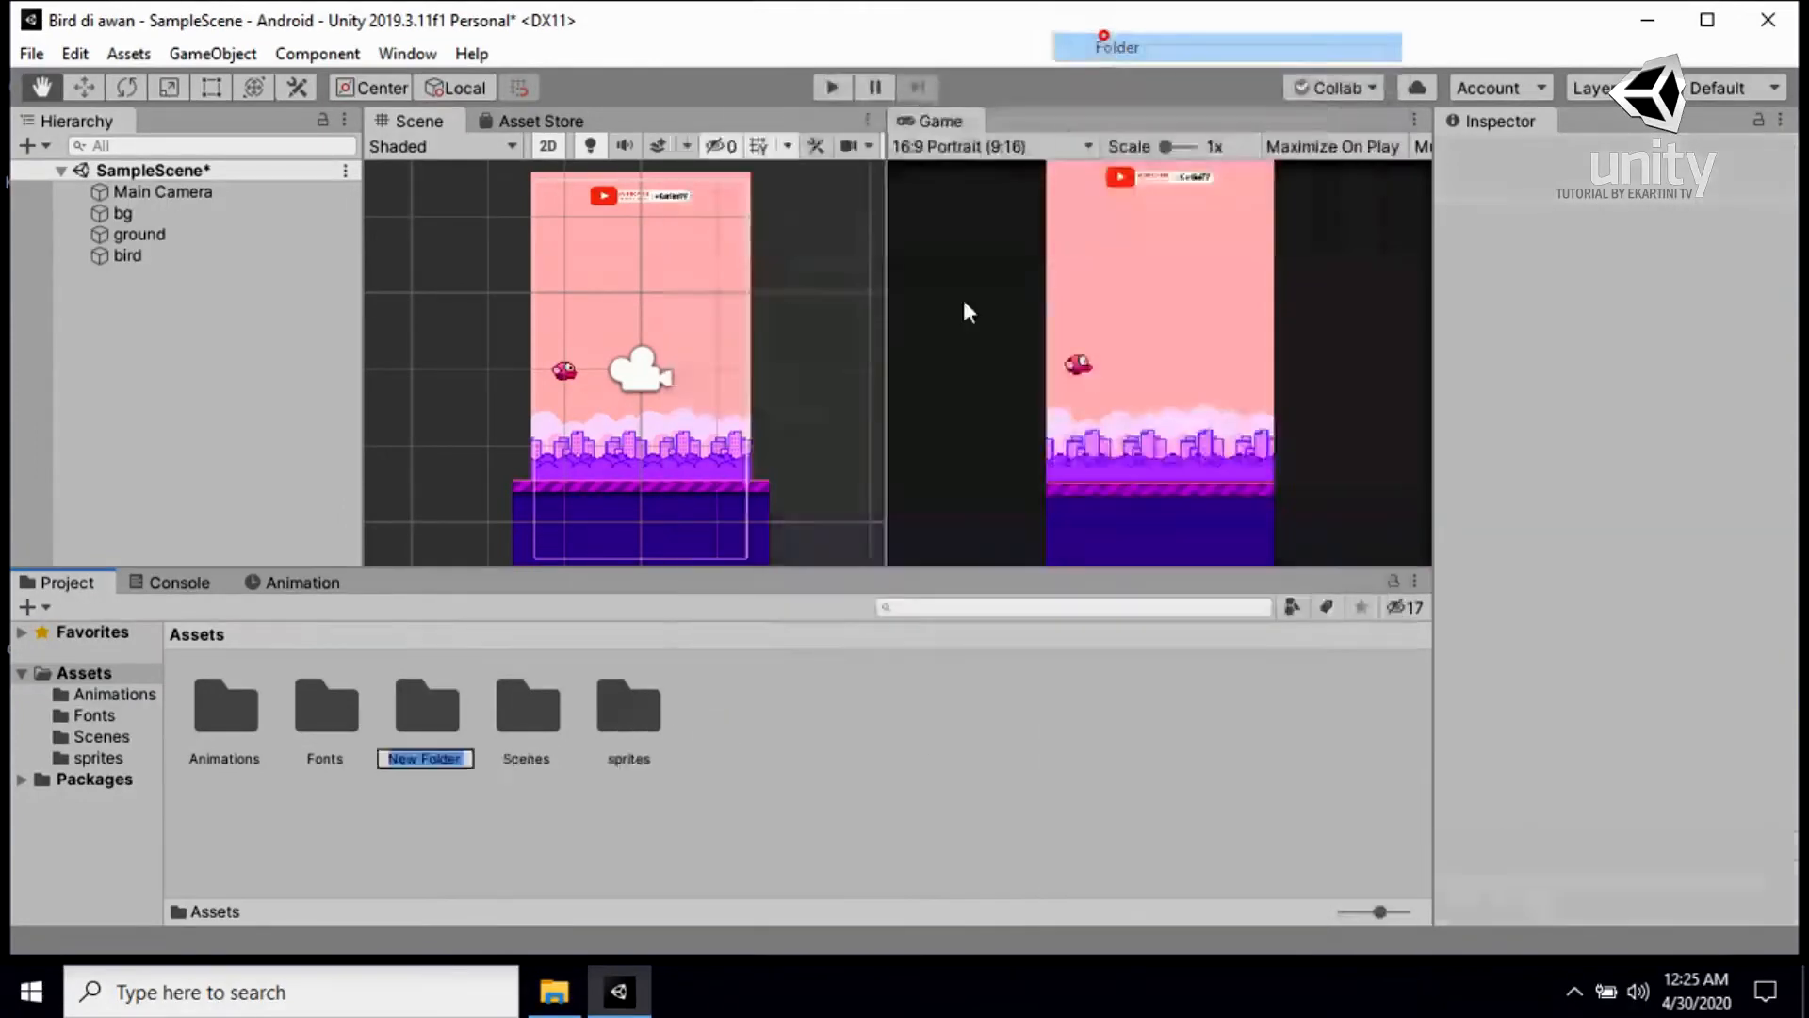
{"action": "type", "text": "sxr"}
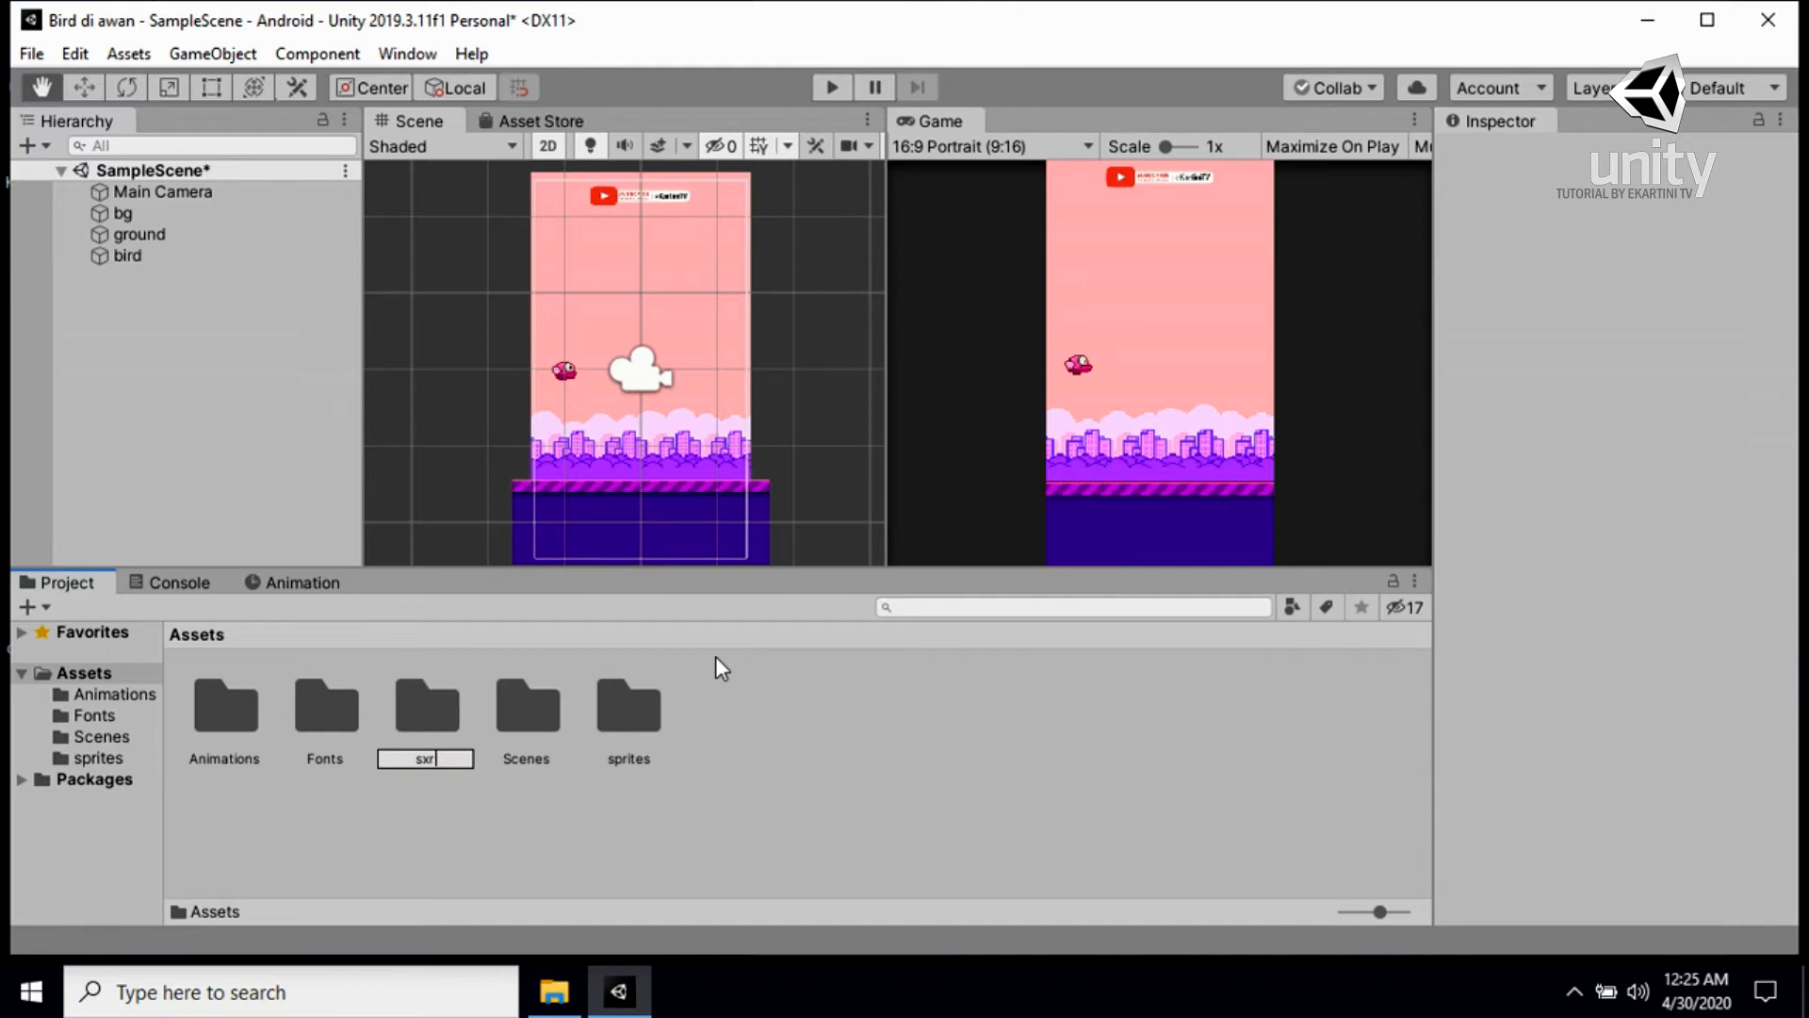
{"action": "key", "text": "BackSpace"}
{"action": "key", "text": "BackSpace"}
{"action": "key", "text": "BackSpace"}
{"action": "type", "text": "scip"}
{"action": "key", "text": "BackSpace"}
{"action": "key", "text": "BackSpace"}
{"action": "type", "text": "ripts"}
{"action": "key", "text": "Return"}
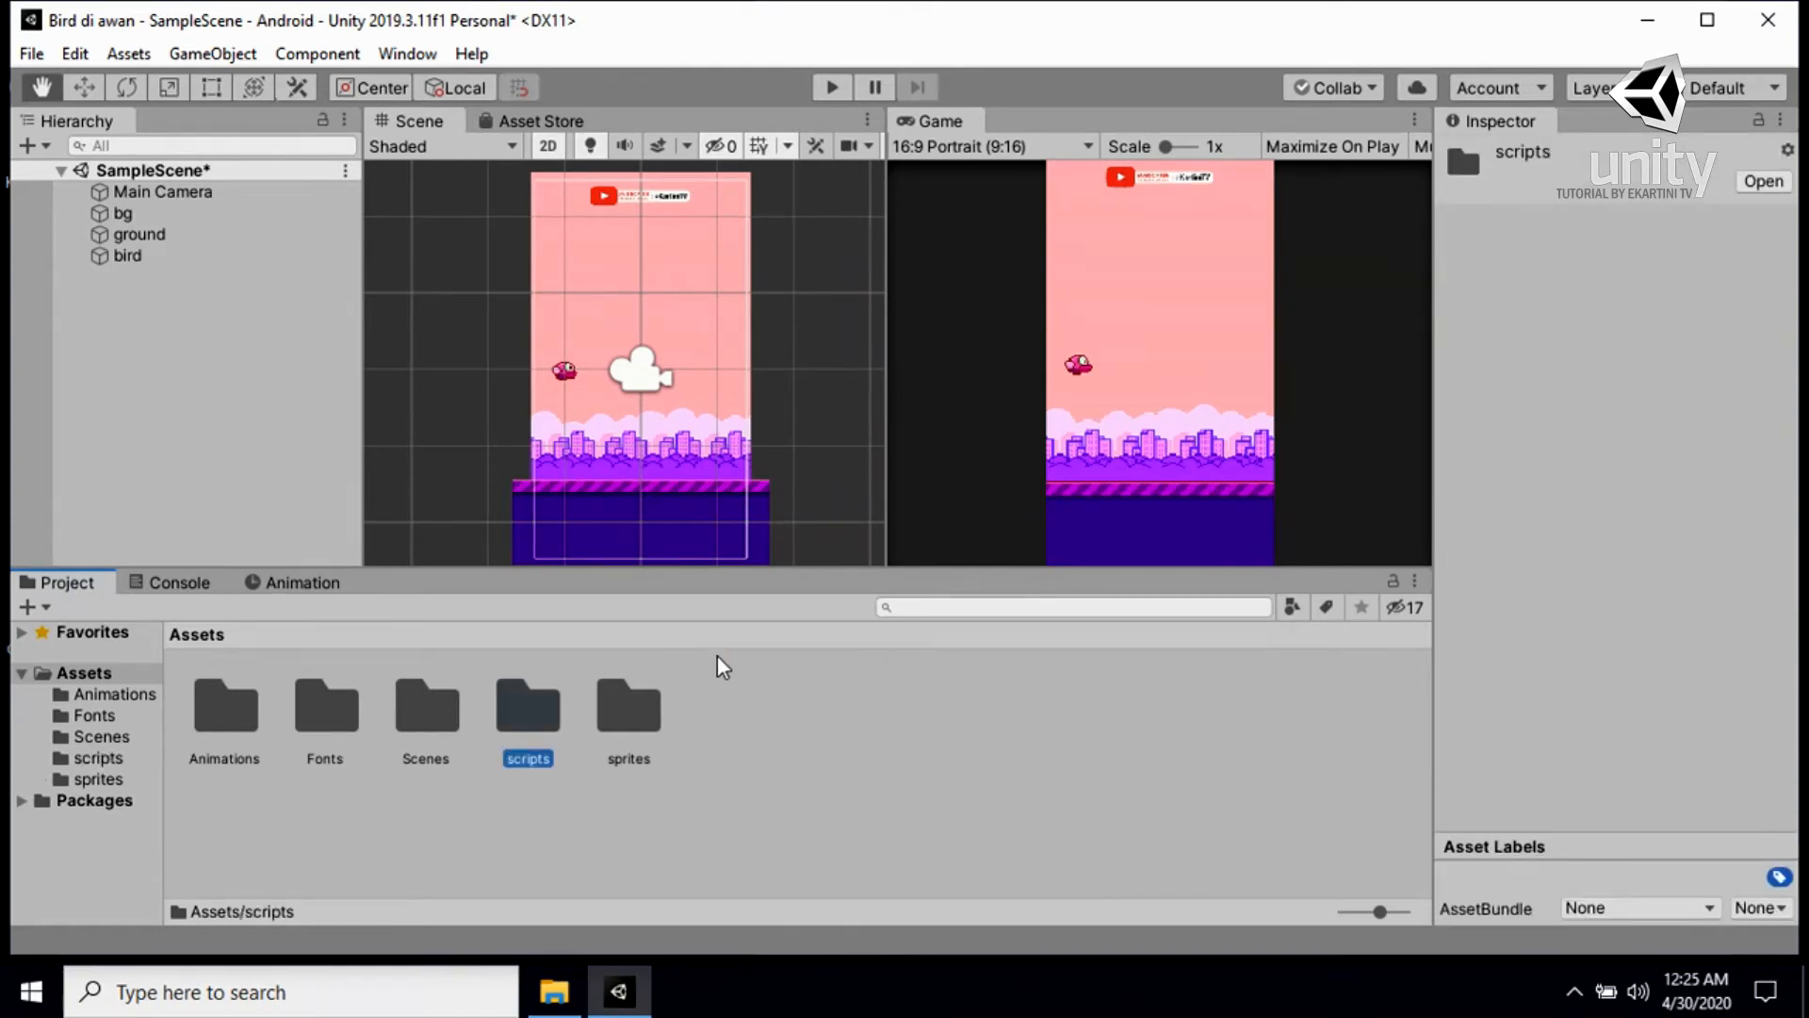
Create a C# script named Bird inside the scripts folder and open it in Visual Studio
{"action": "double_click", "coordinate": [544, 715]}
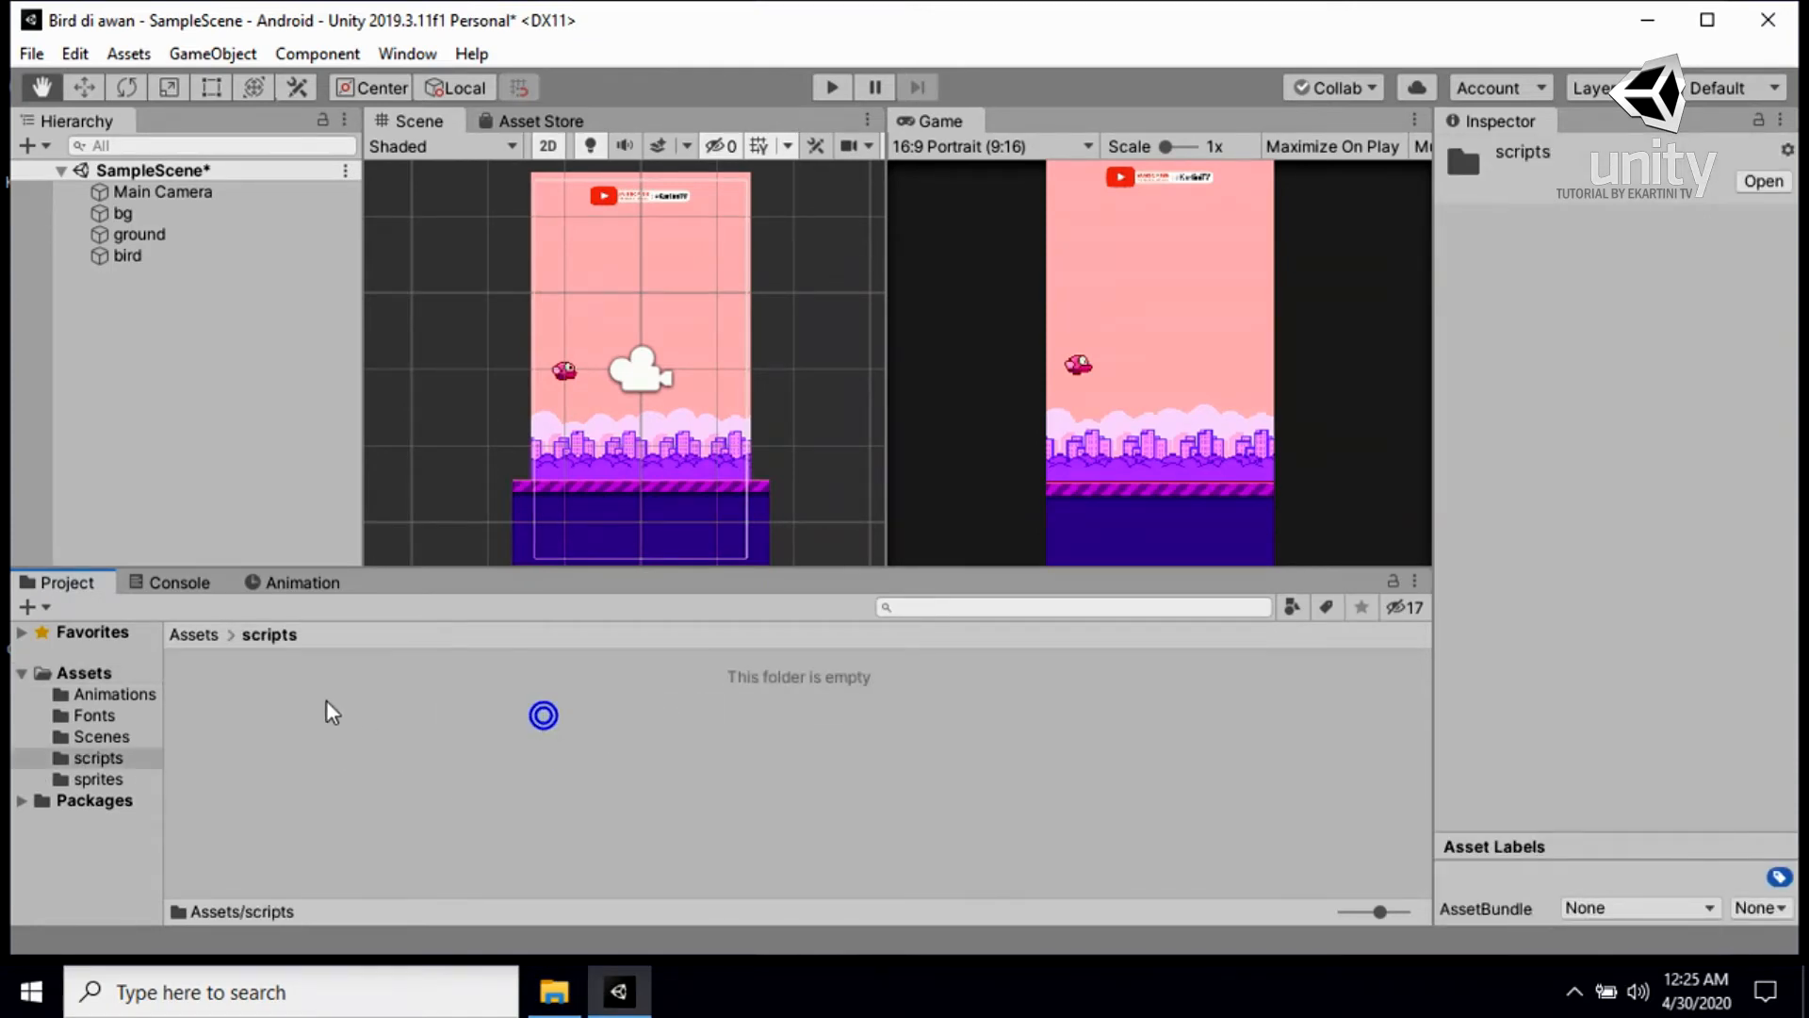
{"action": "right_click", "coordinate": [543, 715]}
{"action": "mouse_move", "coordinate": [597, 51]}
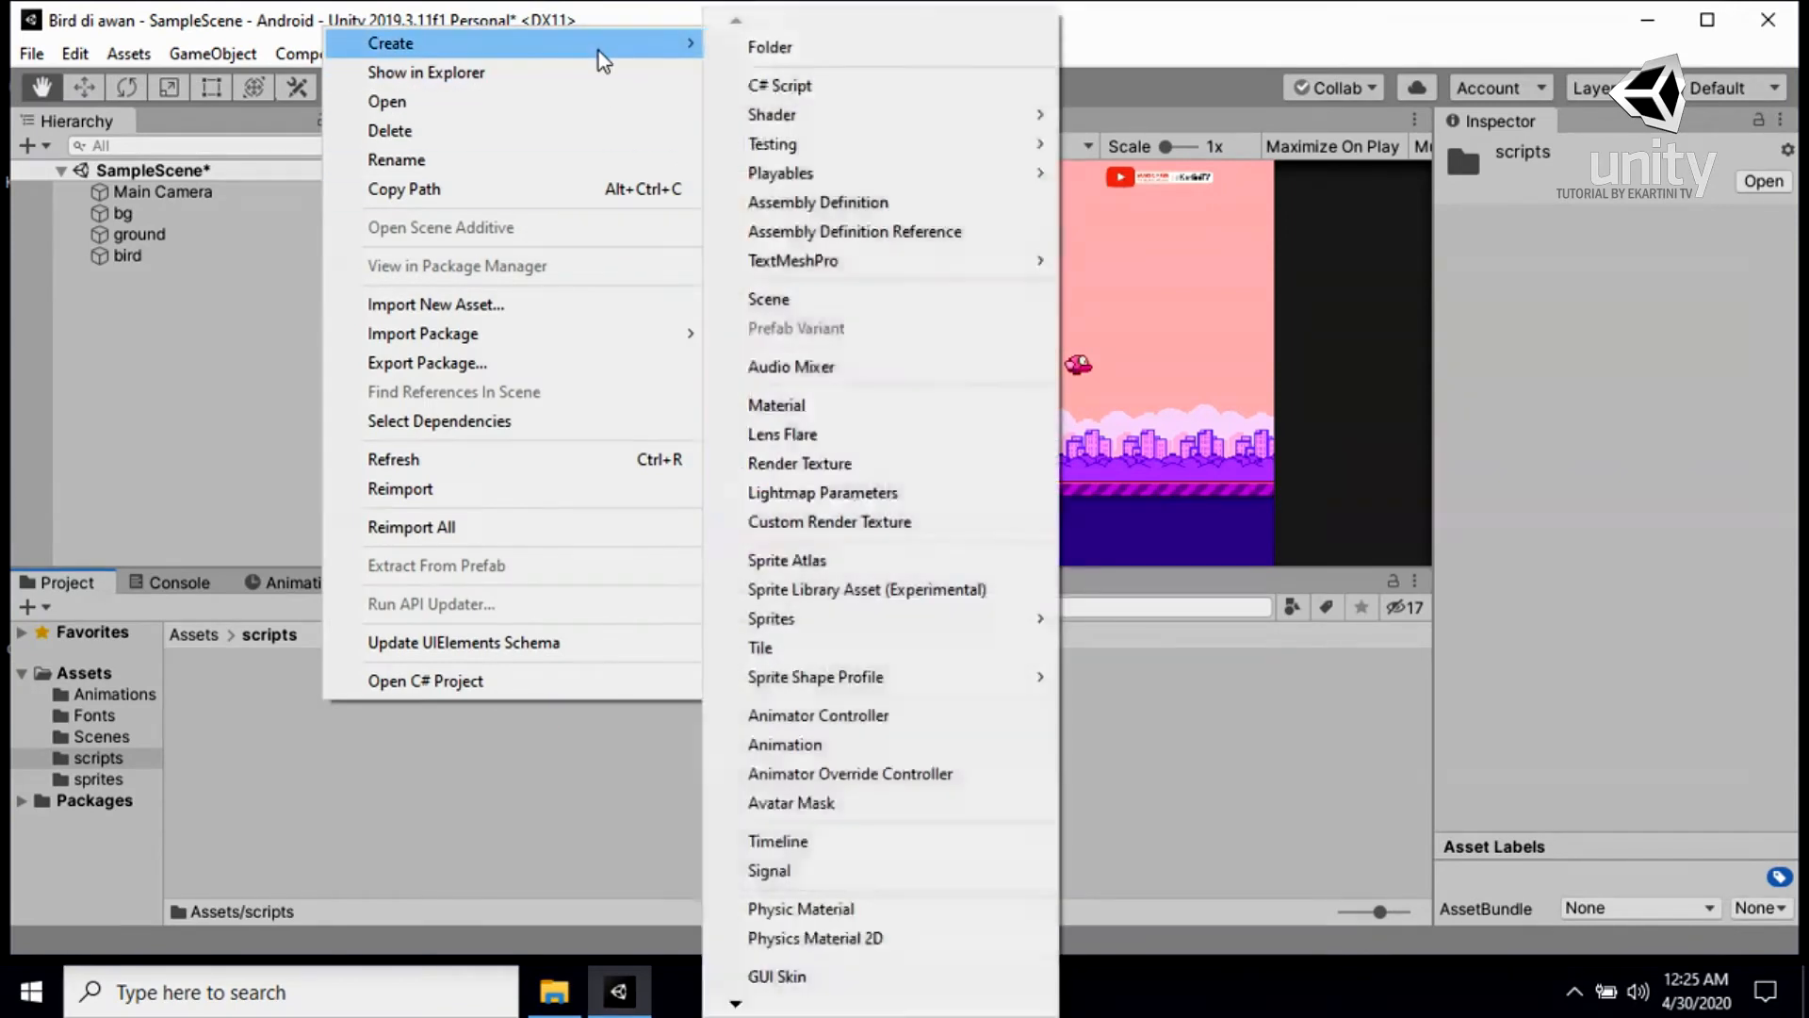
{"action": "left_click", "coordinate": [807, 83]}
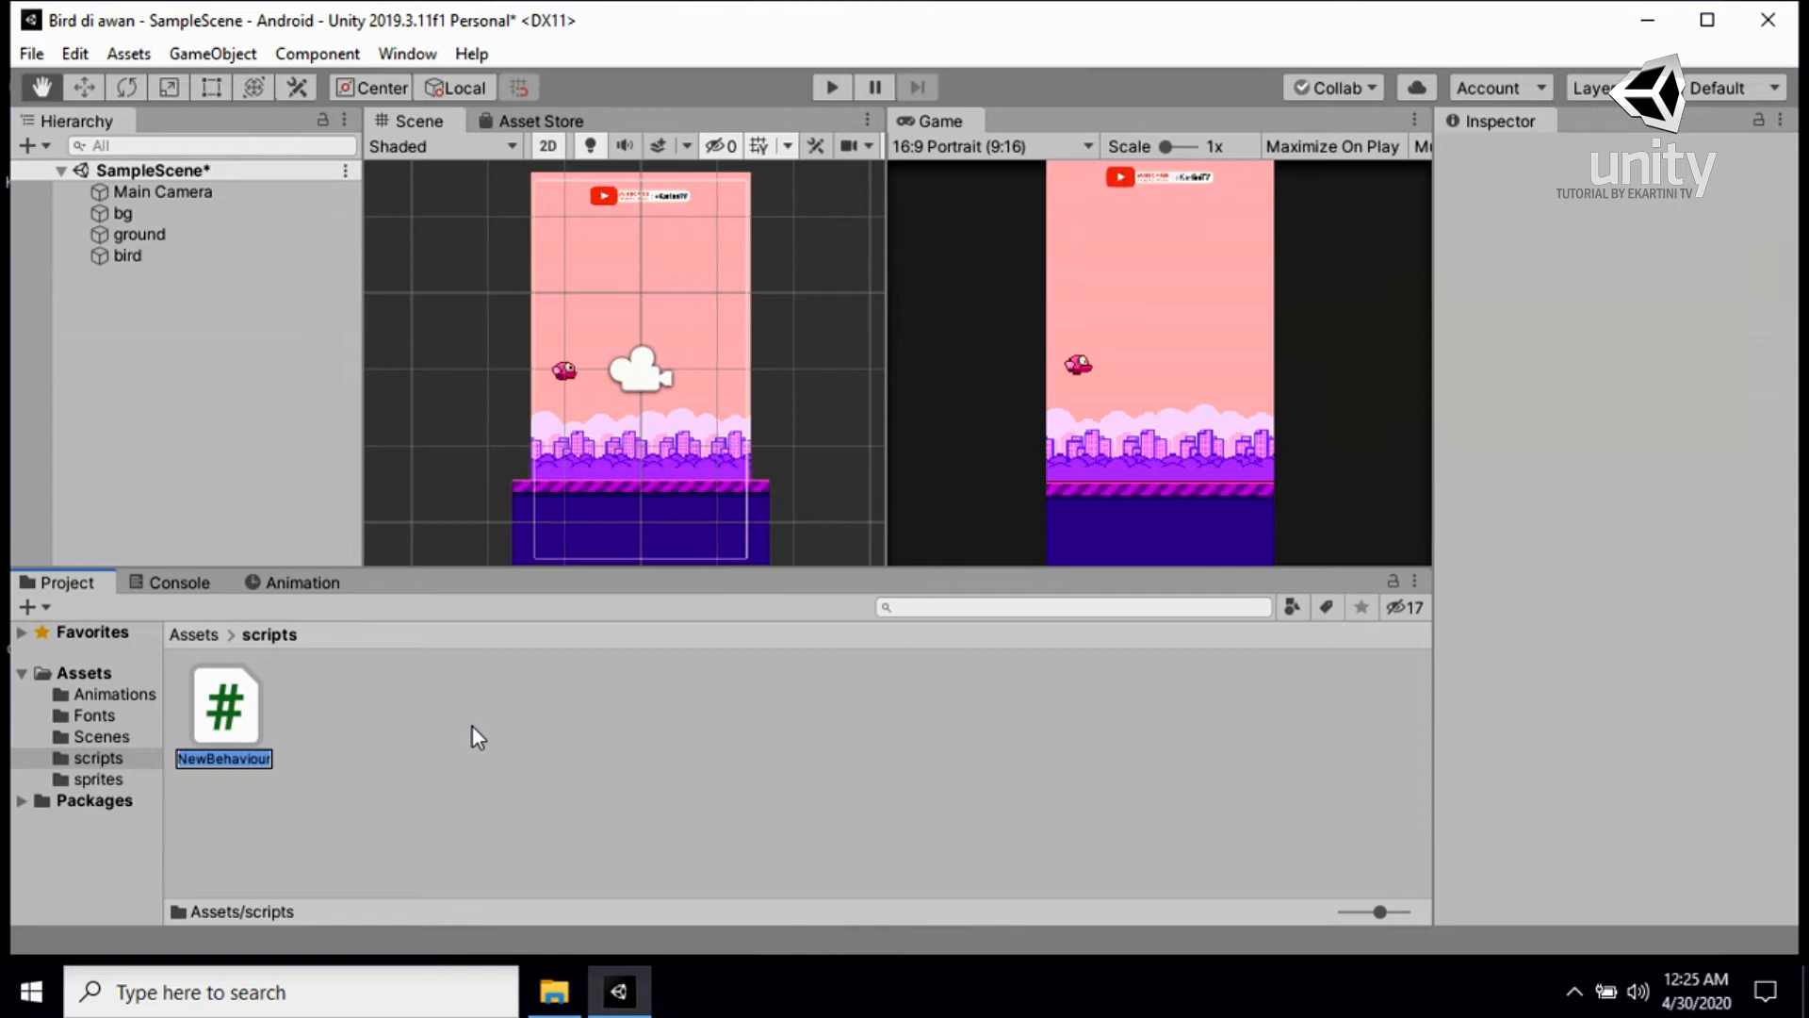
{"action": "type", "text": "Bird"}
{"action": "left_click", "coordinate": [473, 726]}
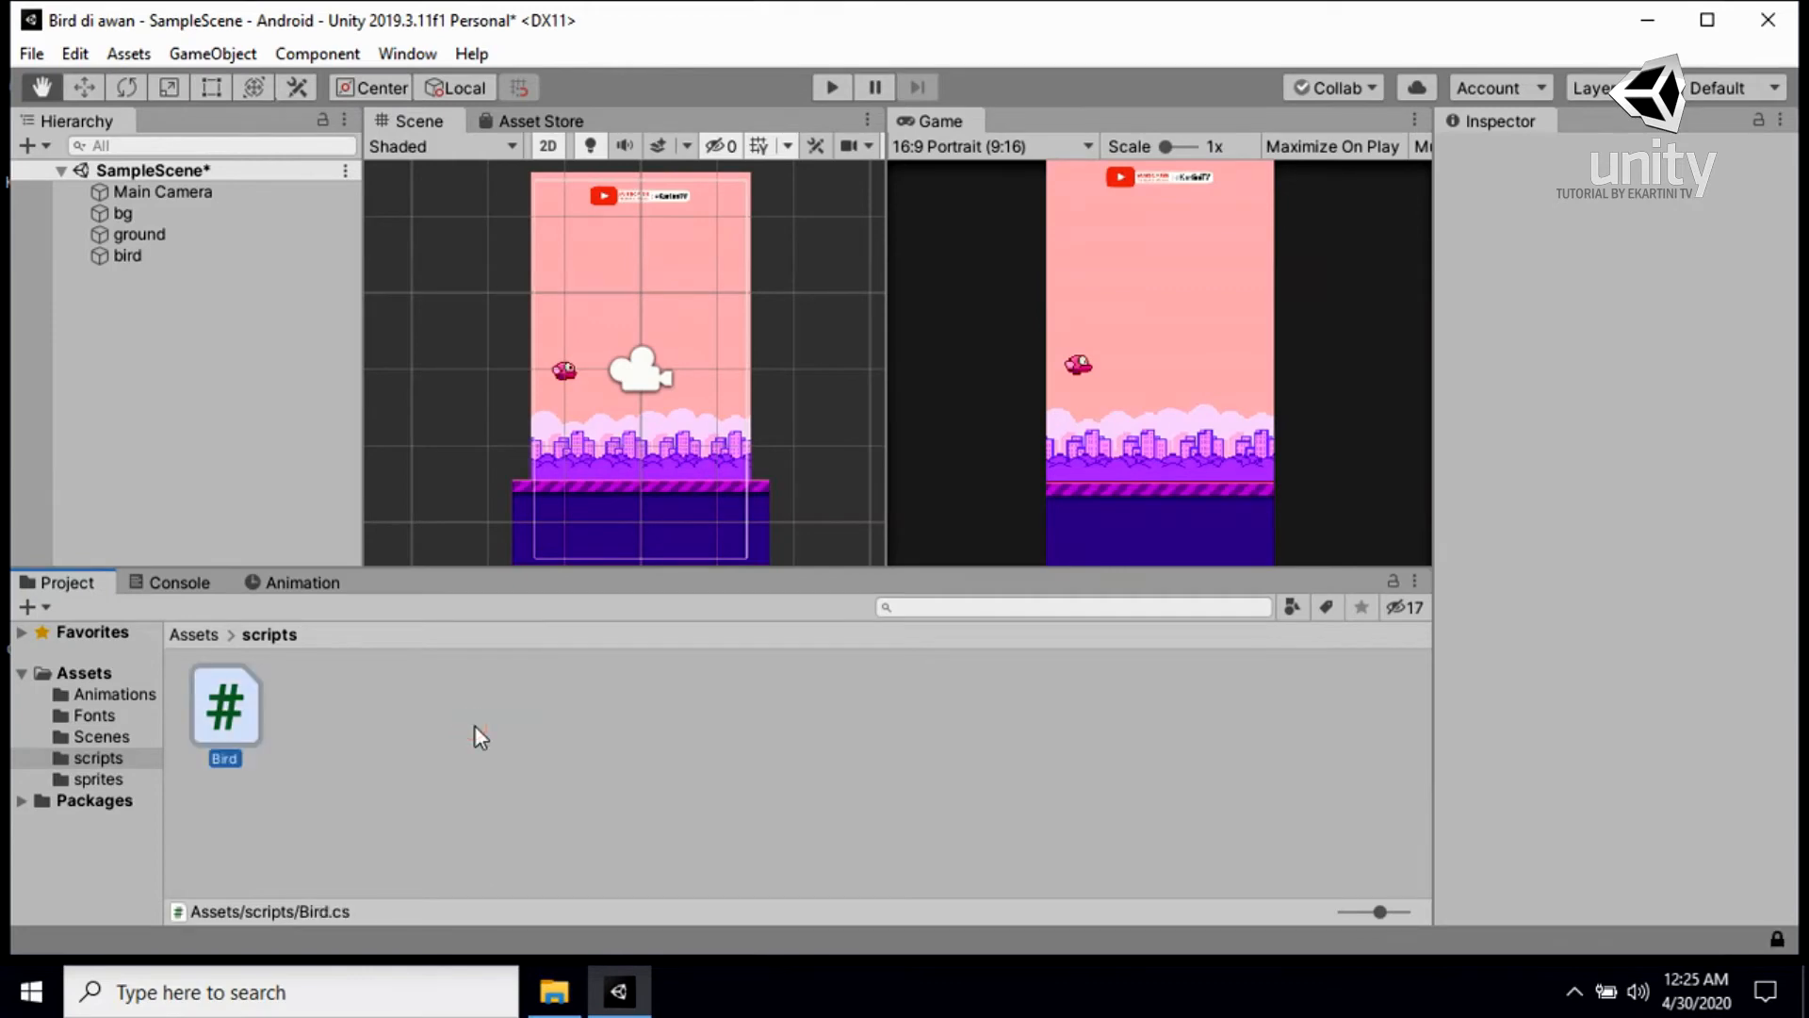
{"action": "double_click", "coordinate": [245, 709]}
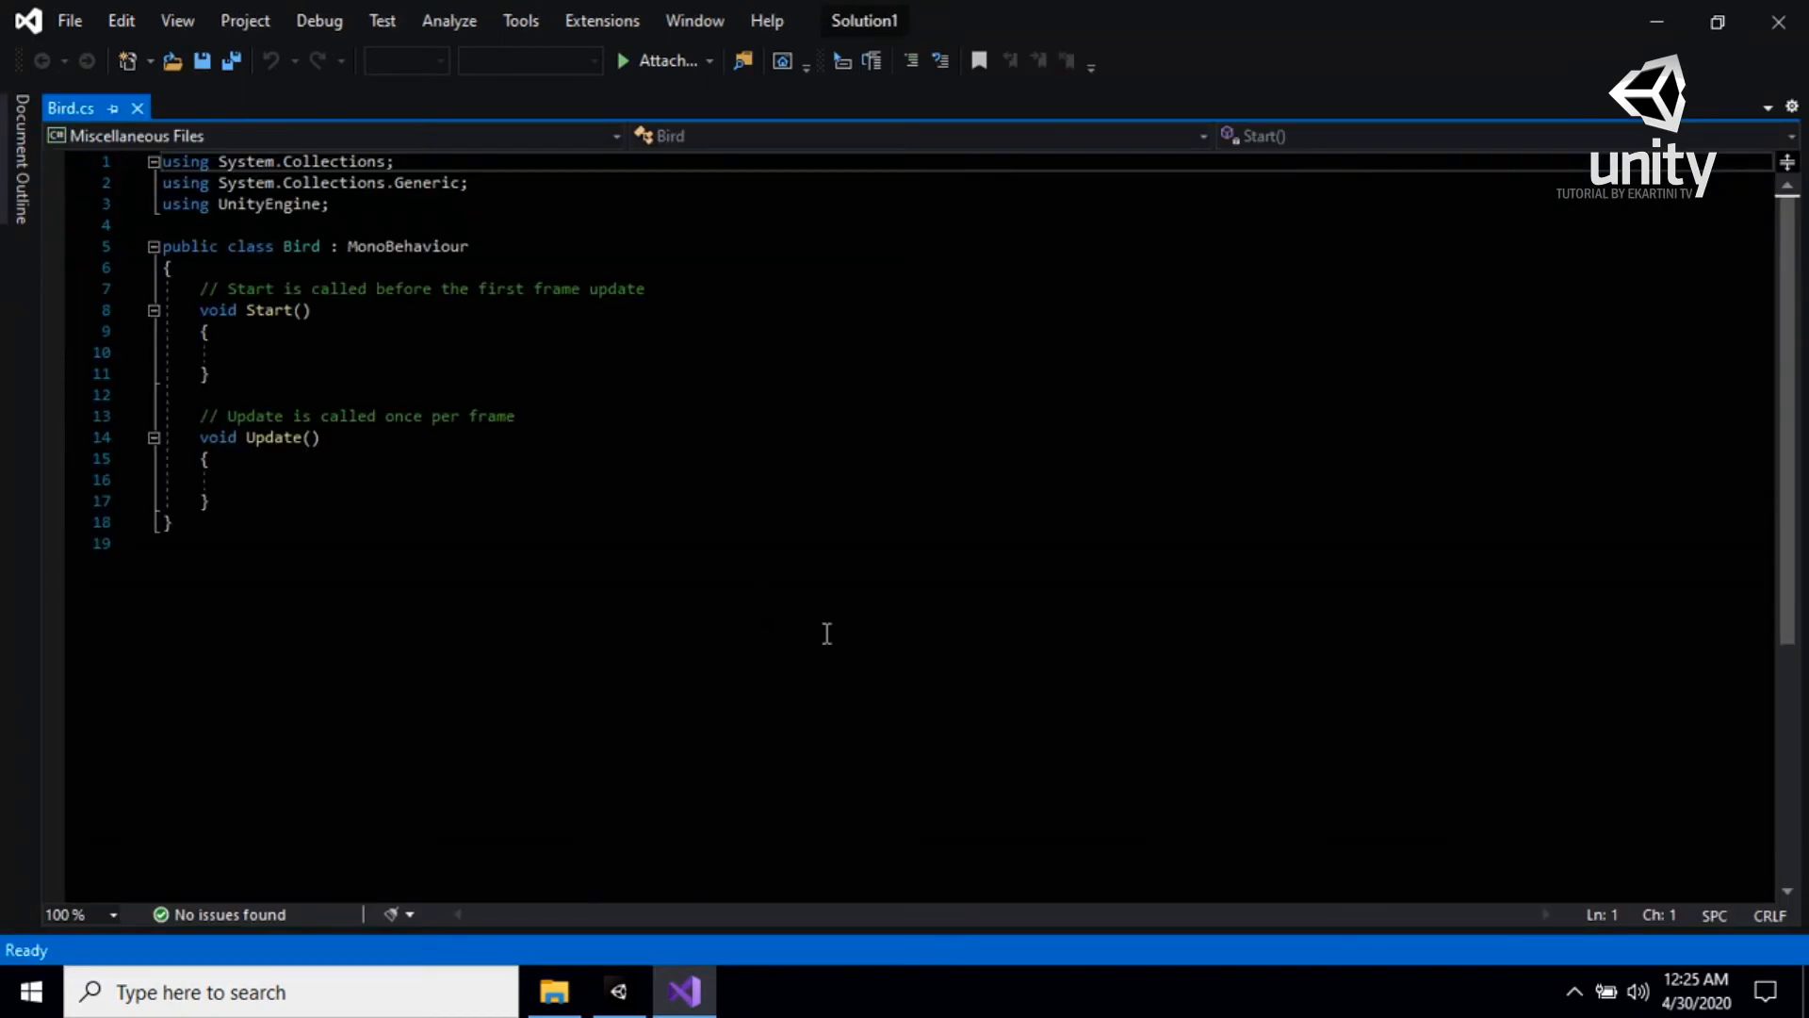
Declare the field public float speed; as the first line inside the Bird class, above the Start comment
{"action": "left_click", "coordinate": [257, 273]}
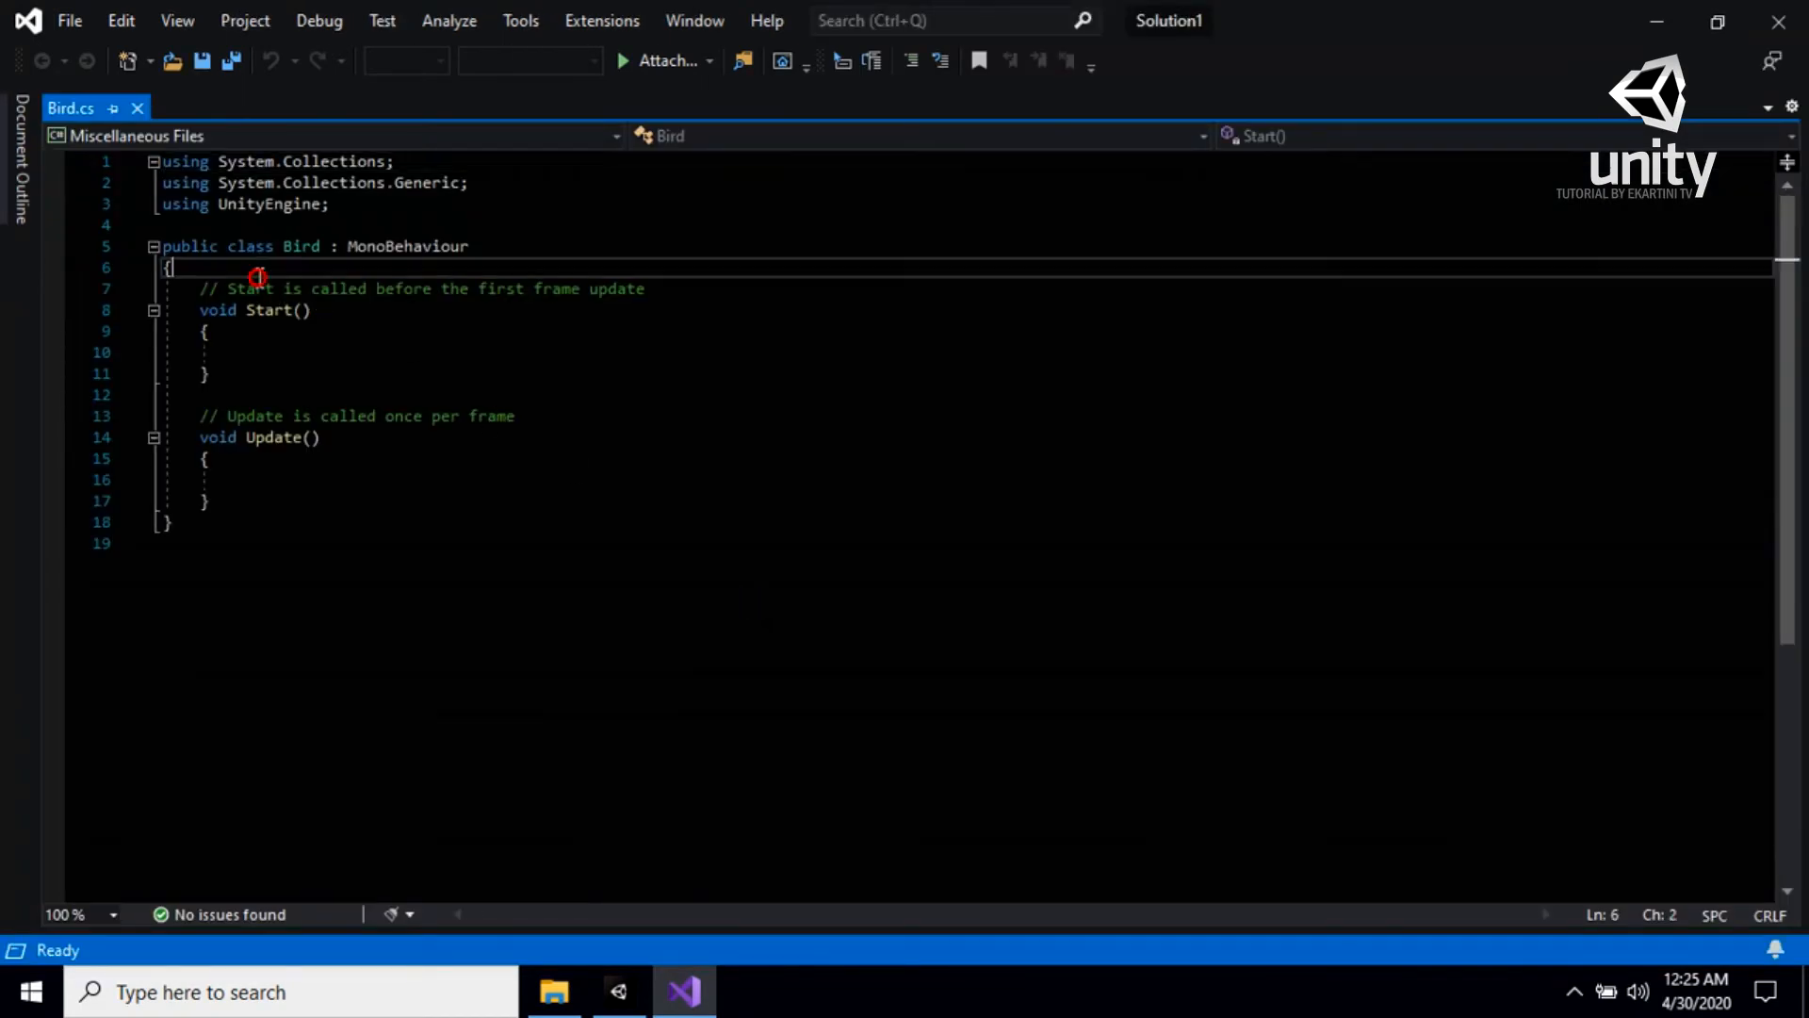
{"action": "key", "text": "Return"}
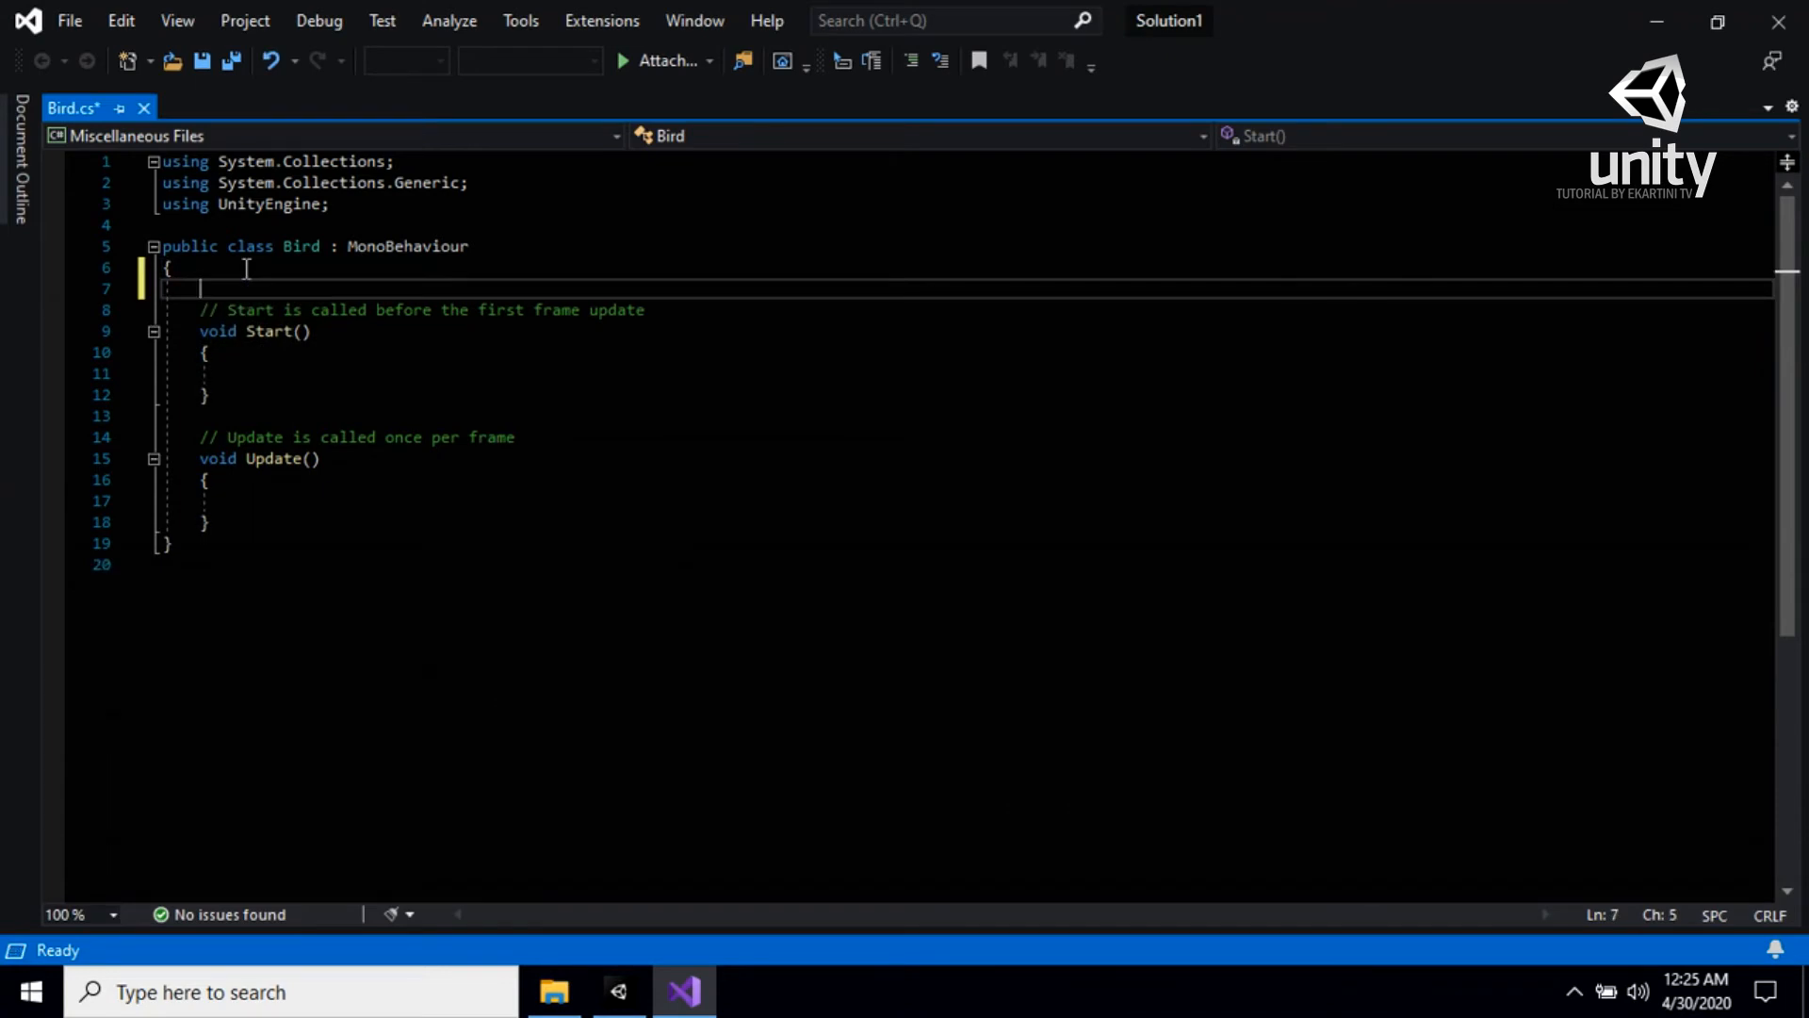
{"action": "type", "text": "public"}
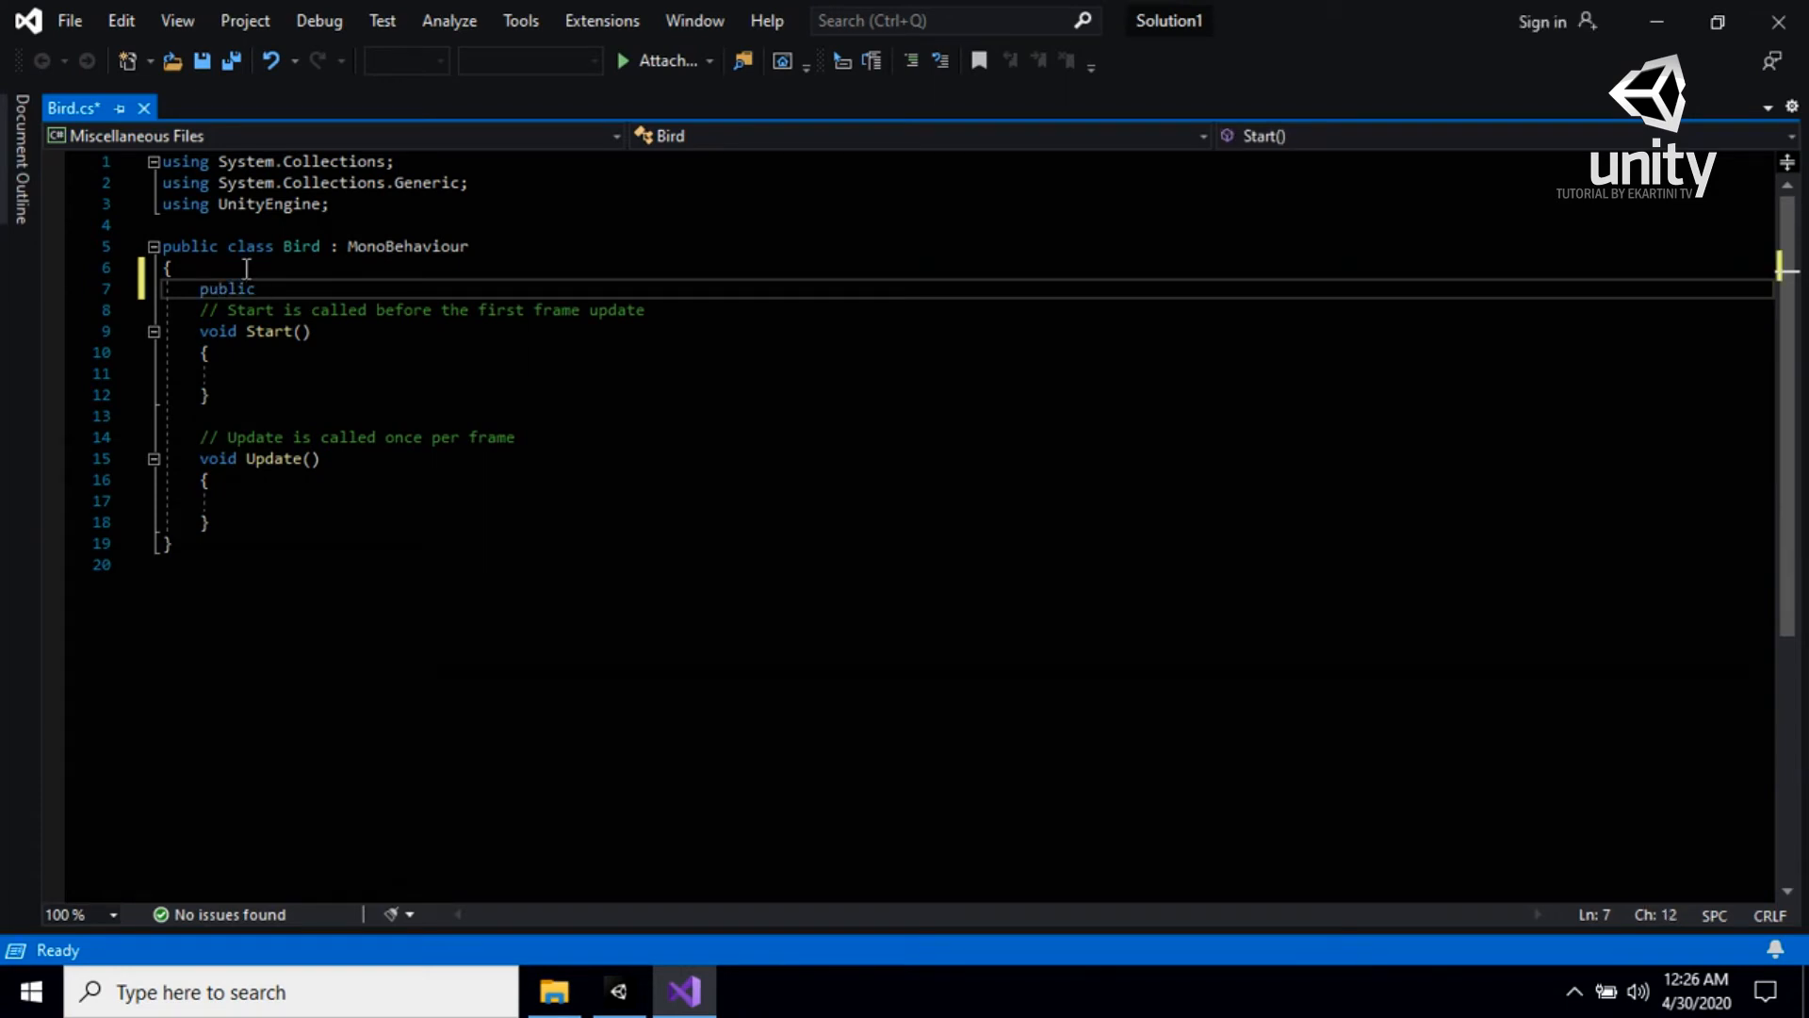
{"action": "type", "text": "flot"}
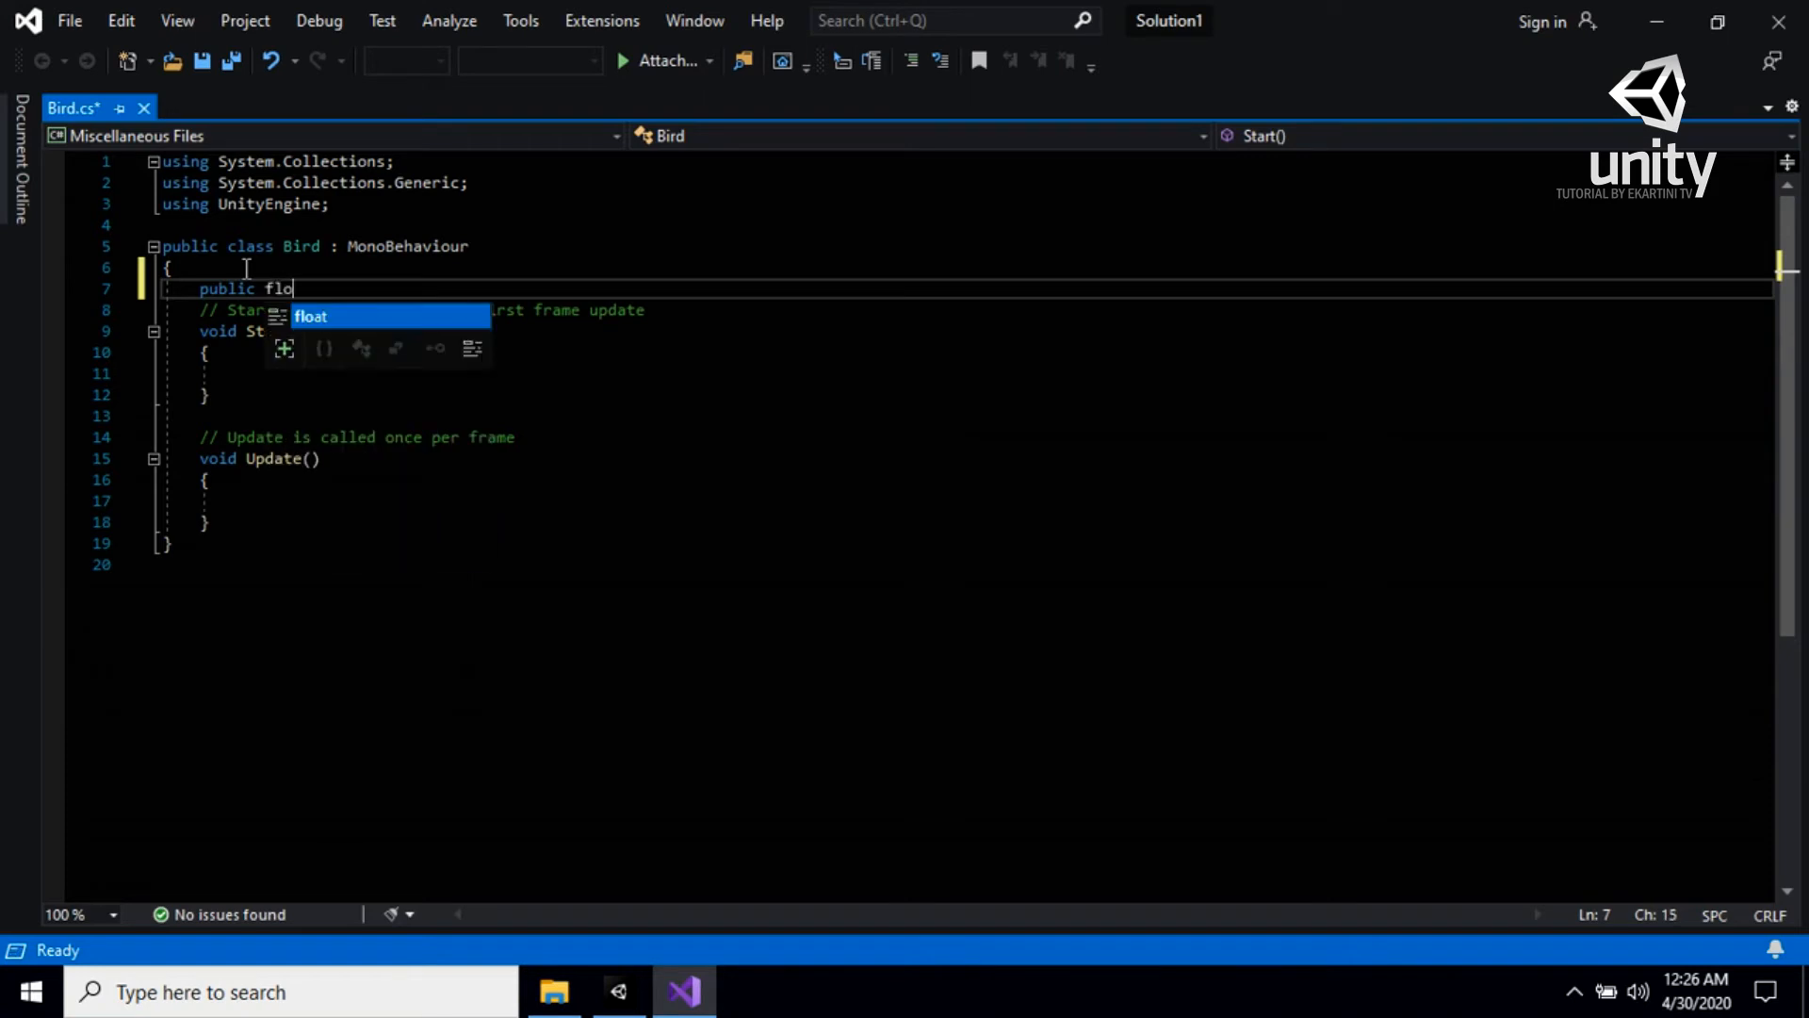
{"action": "key", "text": "BackSpace"}
{"action": "key", "text": "BackSpace"}
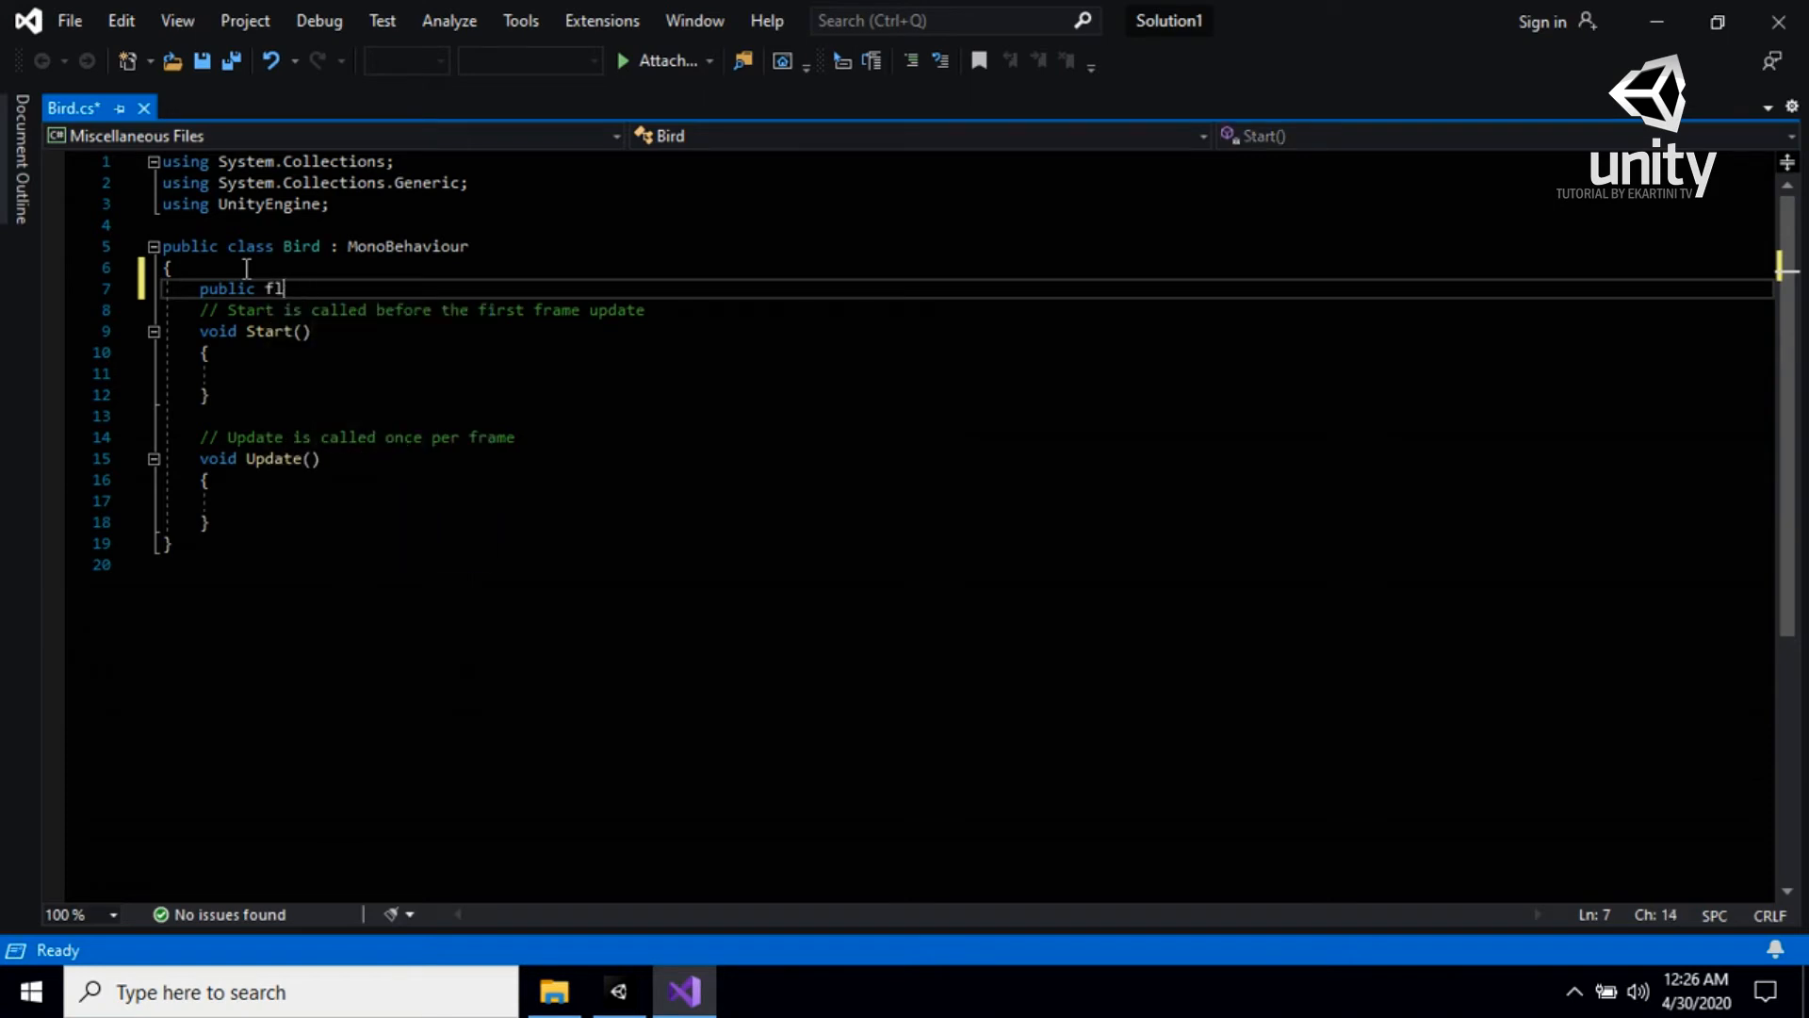
{"action": "type", "text": "oat speed"}
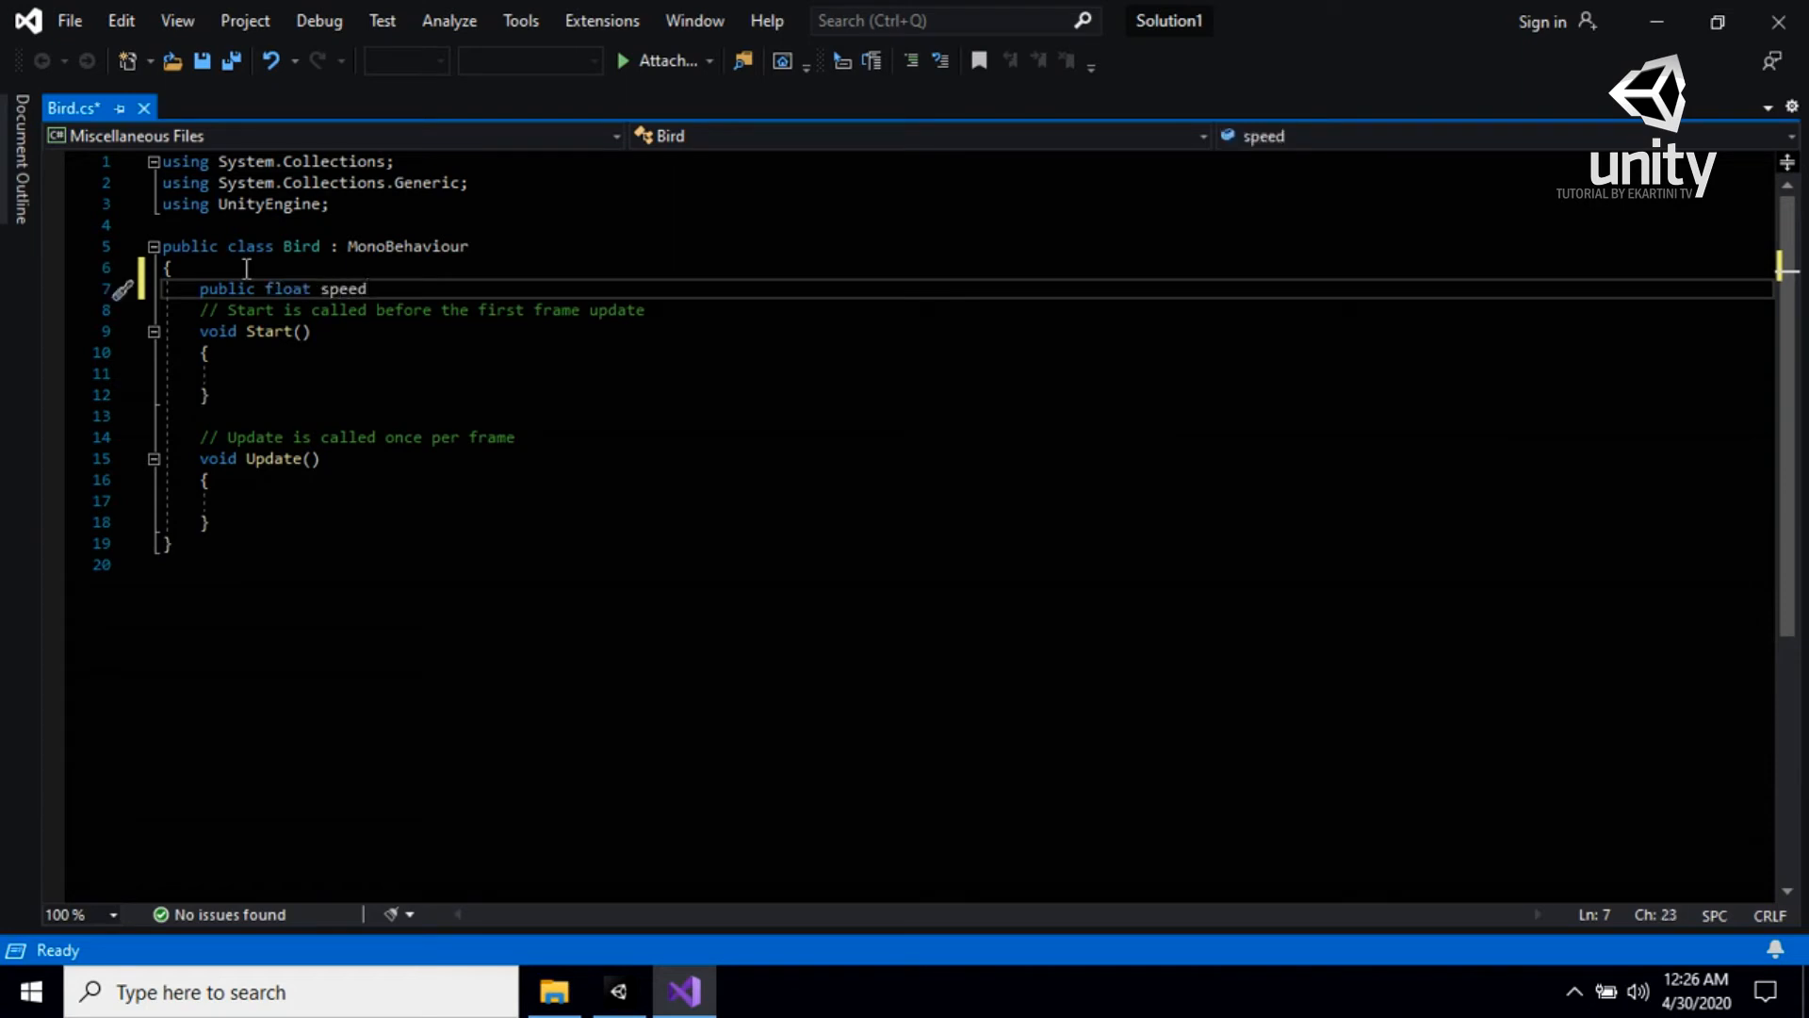
{"action": "type", "text": ";"}
Add an empty if (Input.GetMouseButtonDown(0)) block with braces inside the Update method
{"action": "left_click", "coordinate": [263, 484]}
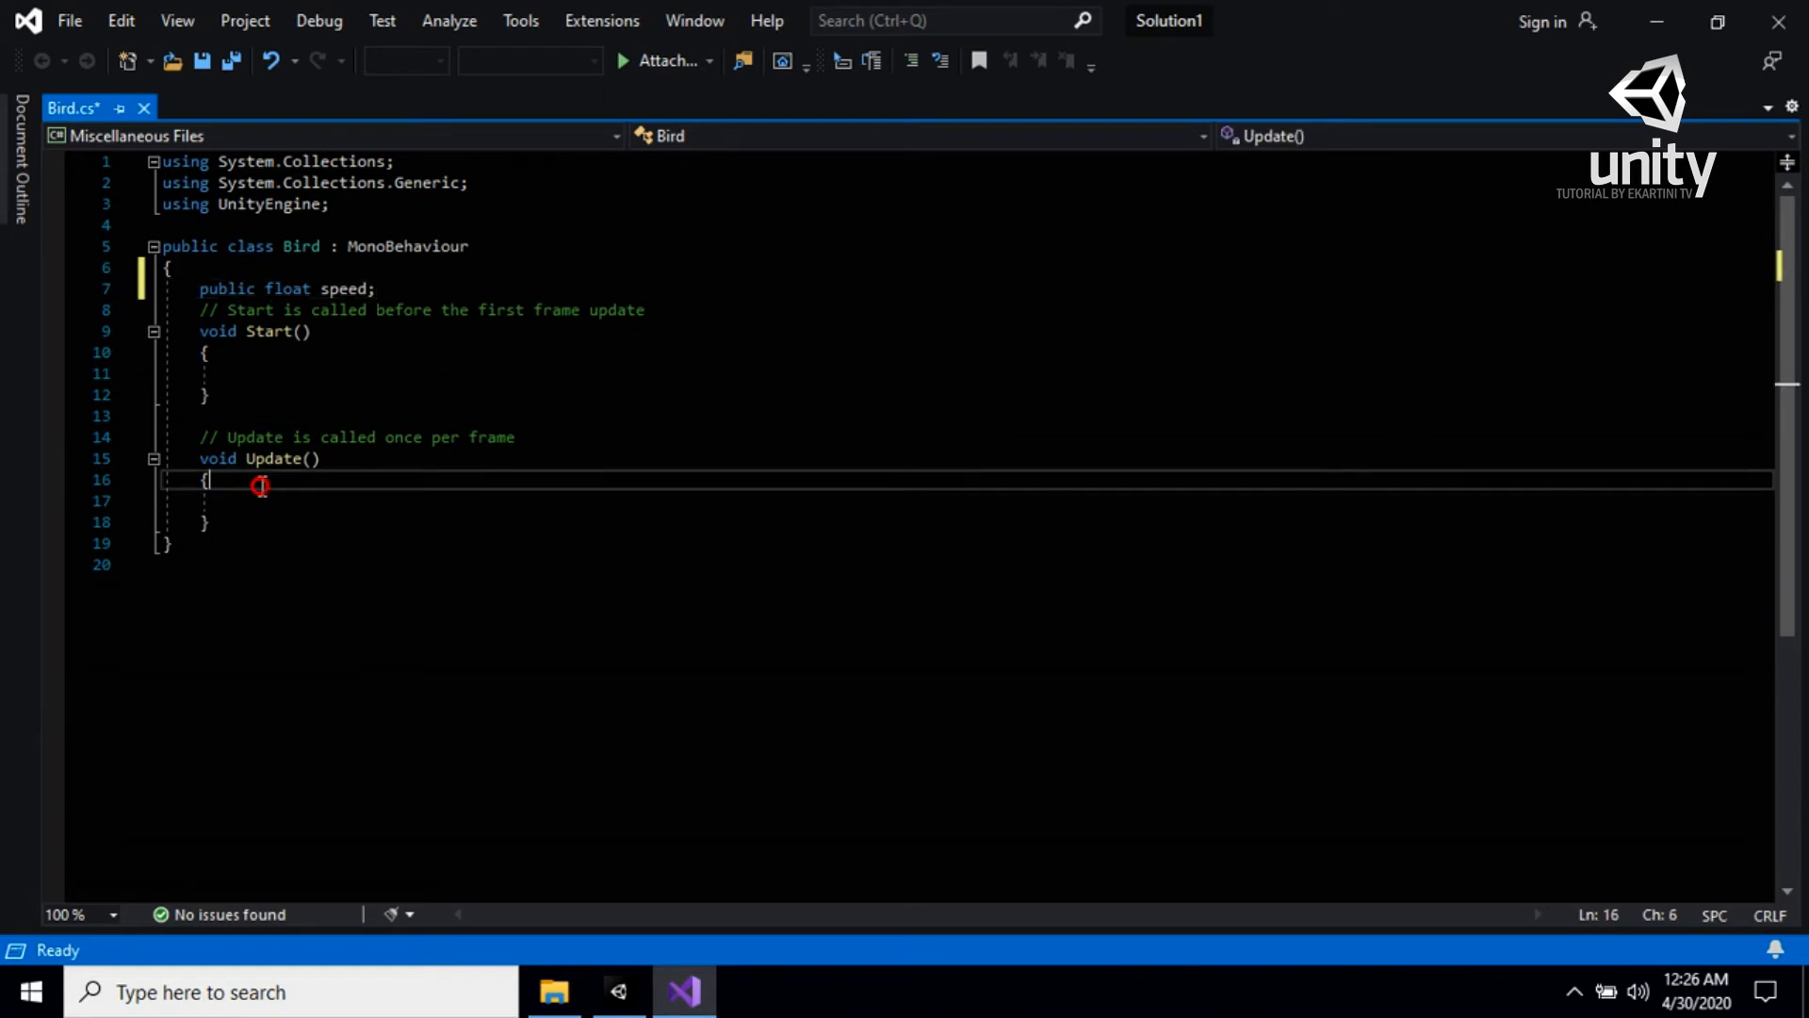
{"action": "key", "text": "Return"}
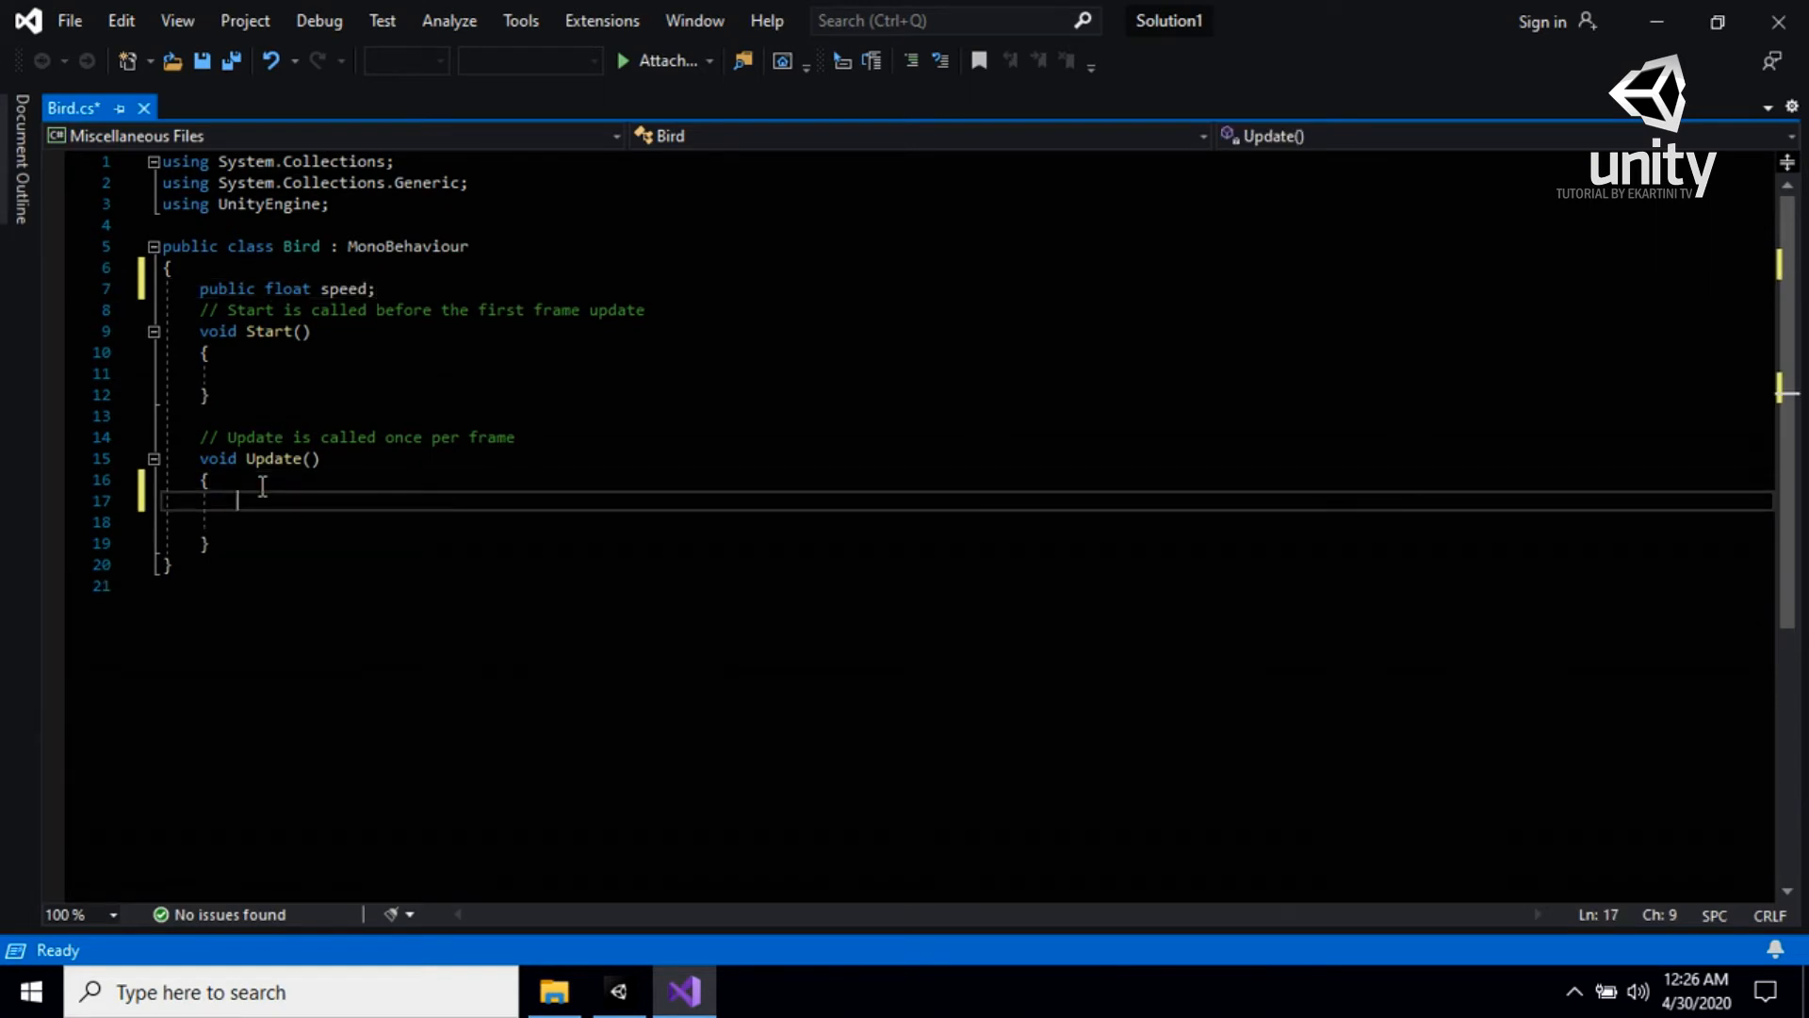
{"action": "type", "text": "if "}
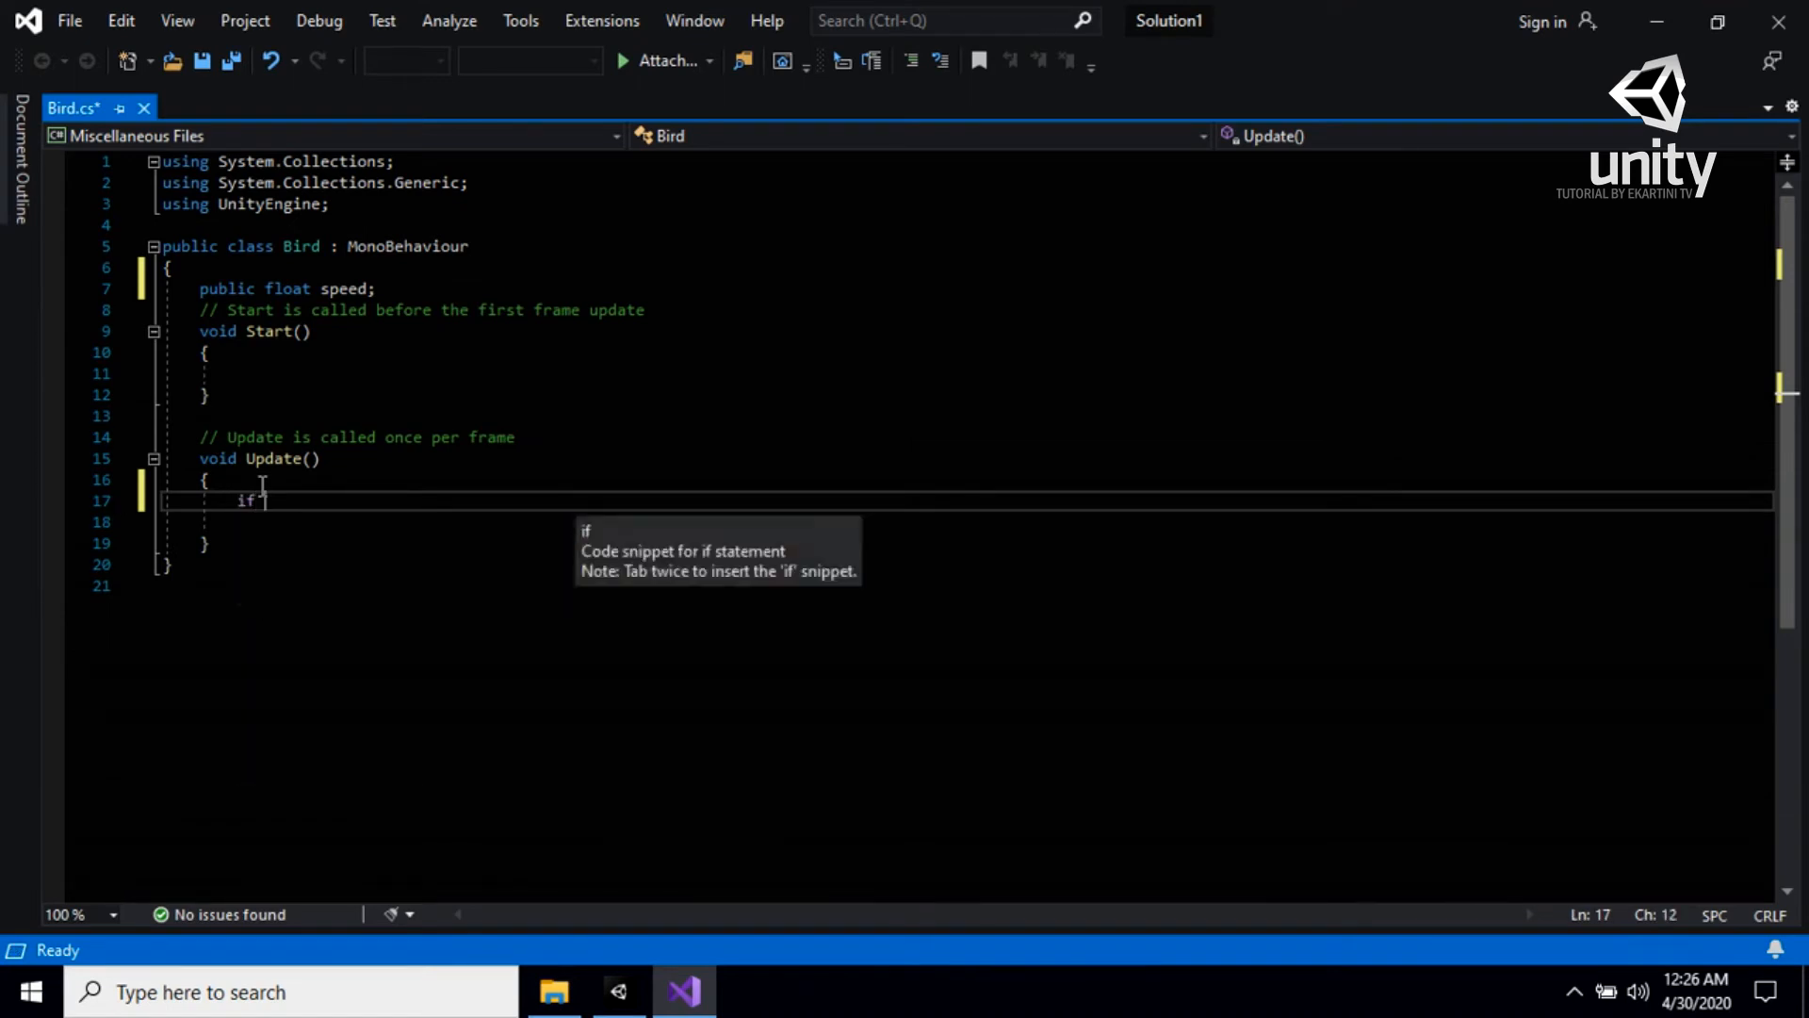
{"action": "type", "text": "(Input"}
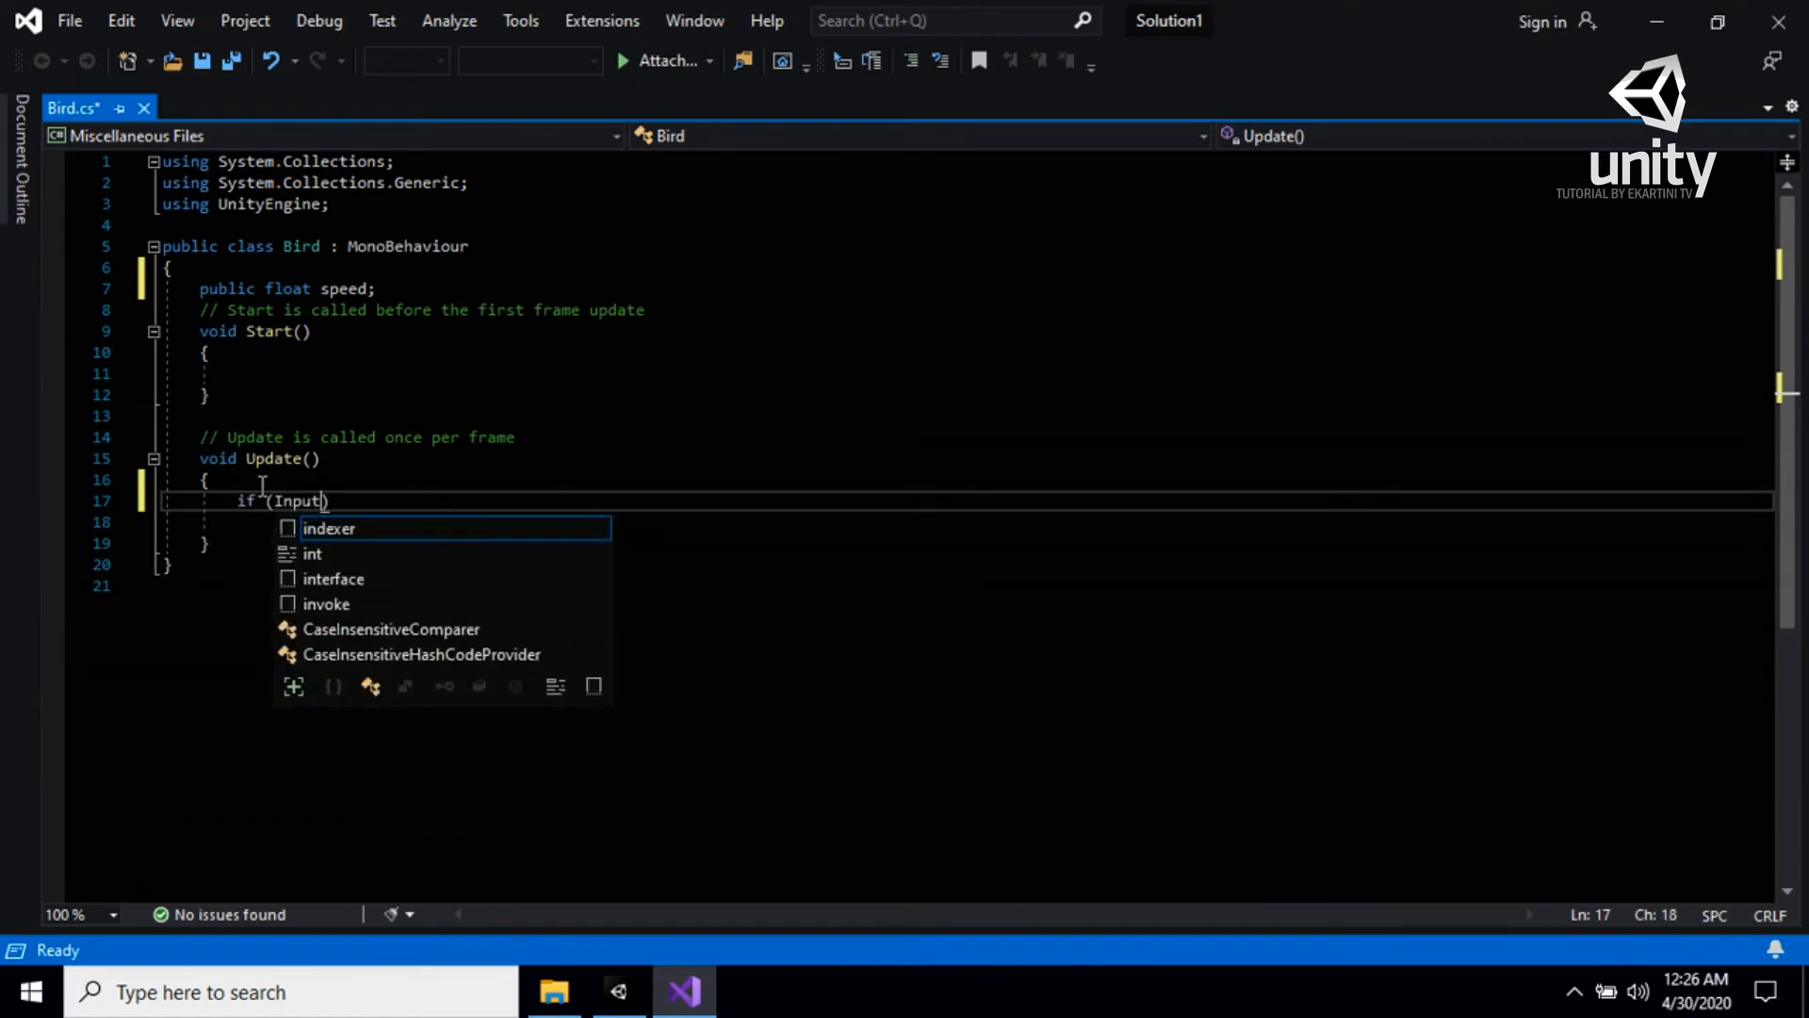
{"action": "type", "text": ".Get"}
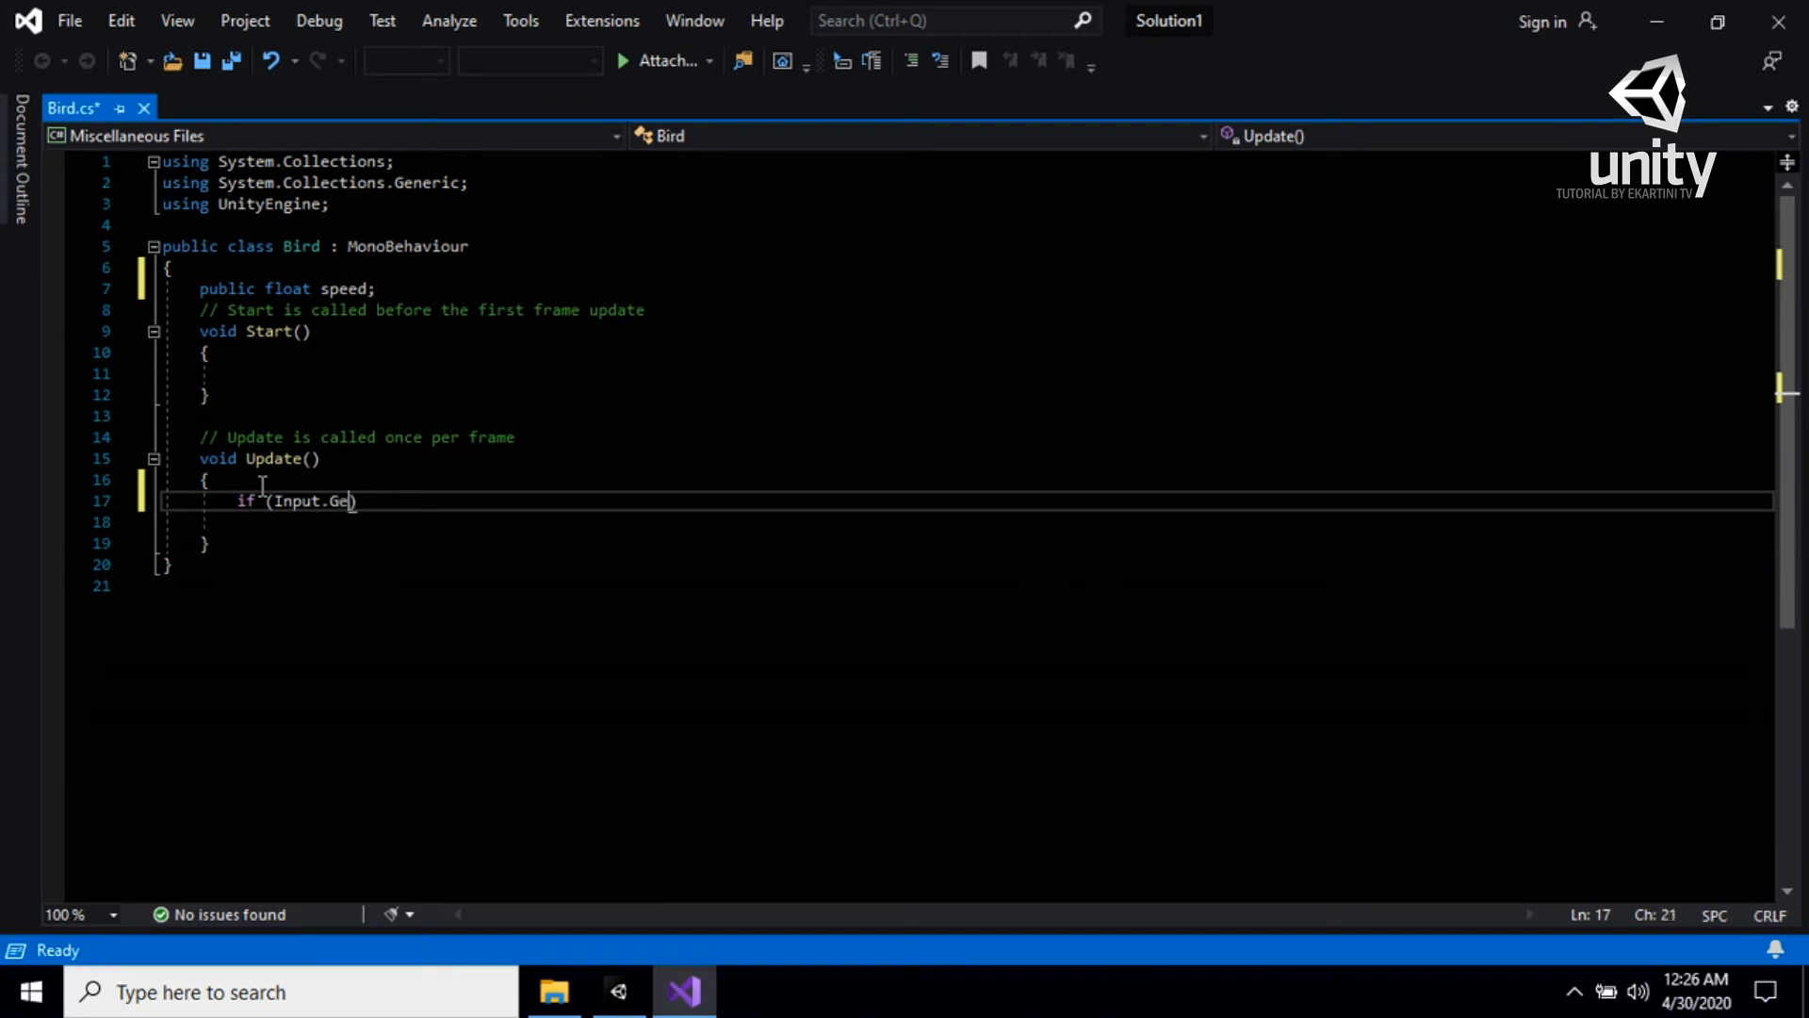
{"action": "type", "text": "Mous"}
{"action": "type", "text": "eButton"}
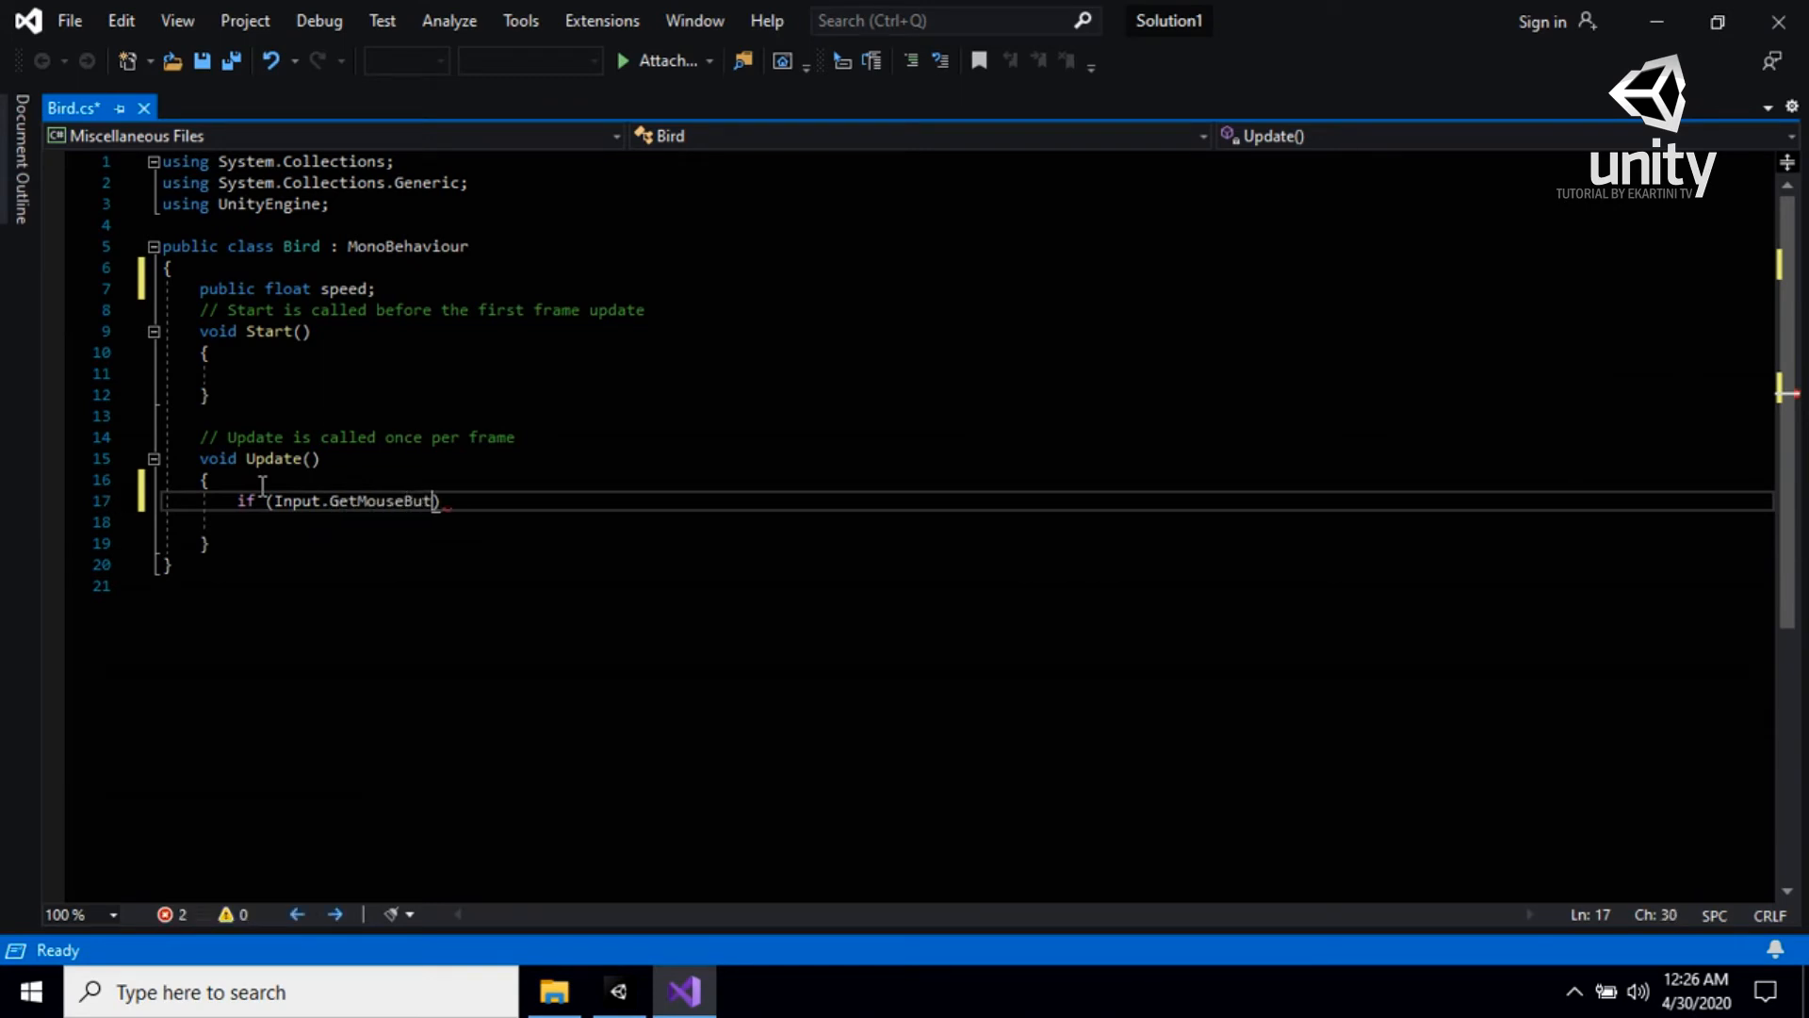
{"action": "type", "text": "Down(0"}
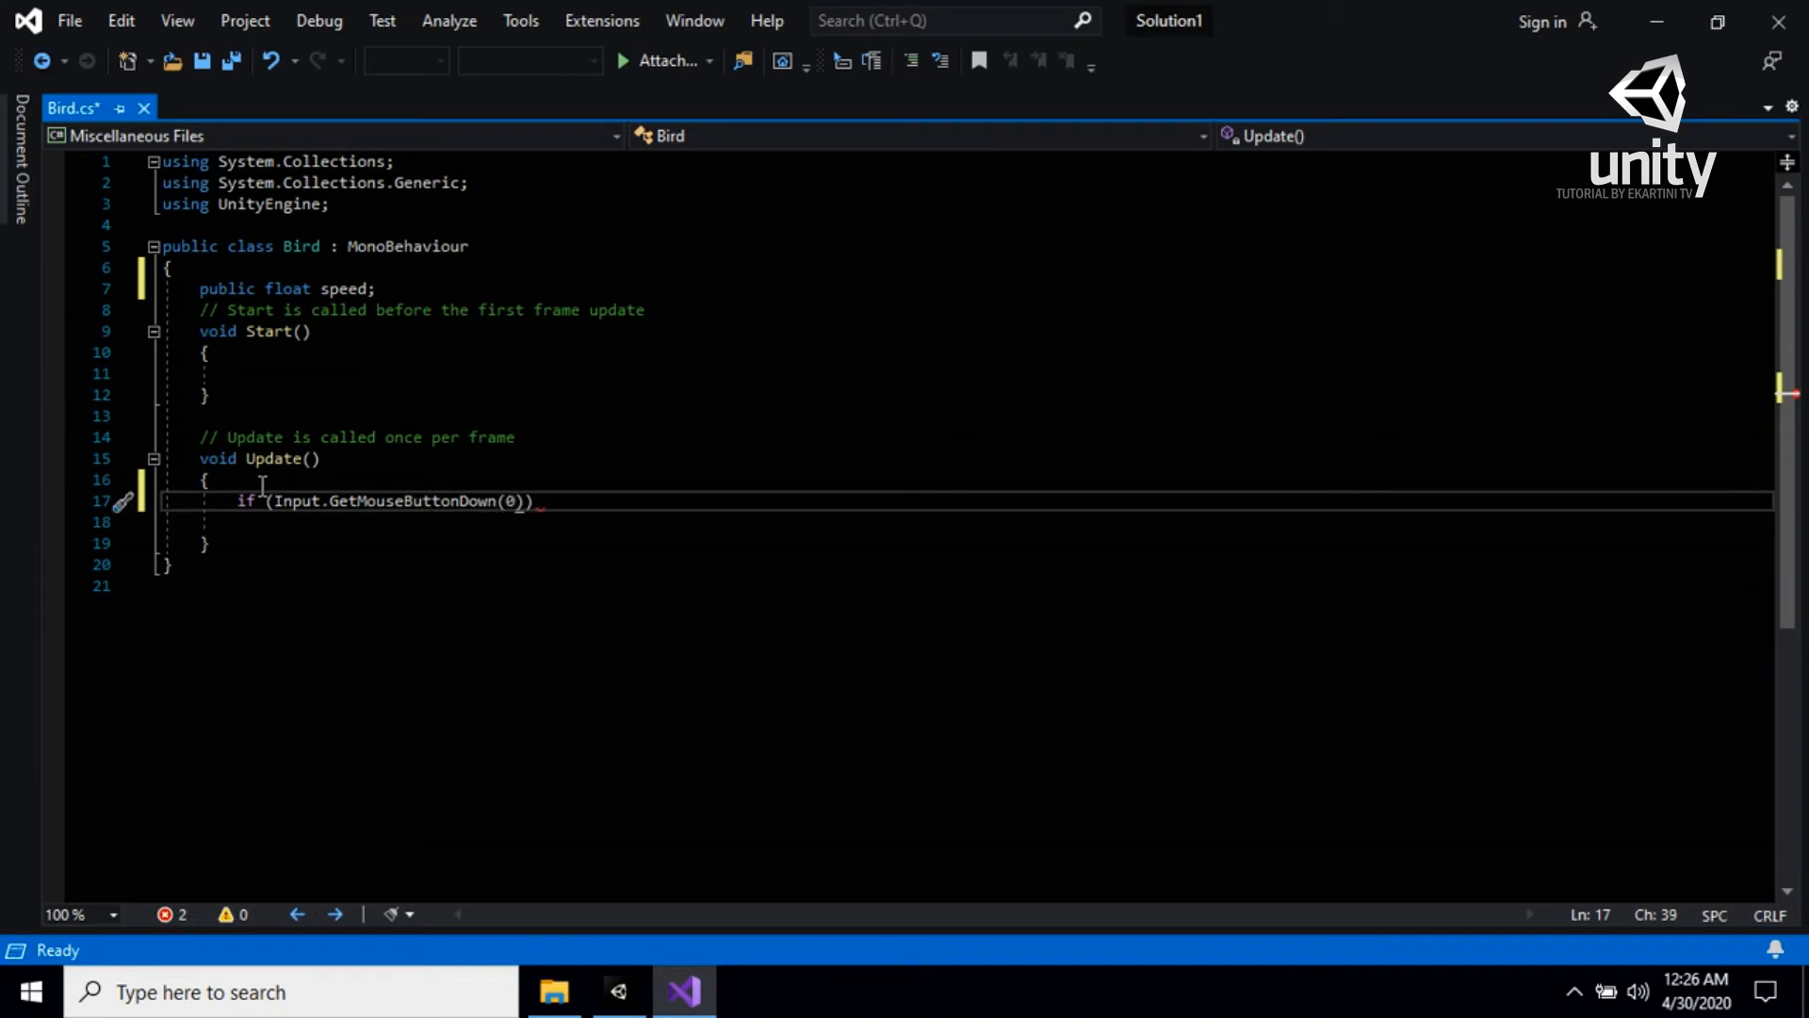
{"action": "type", "text": ")) {"}
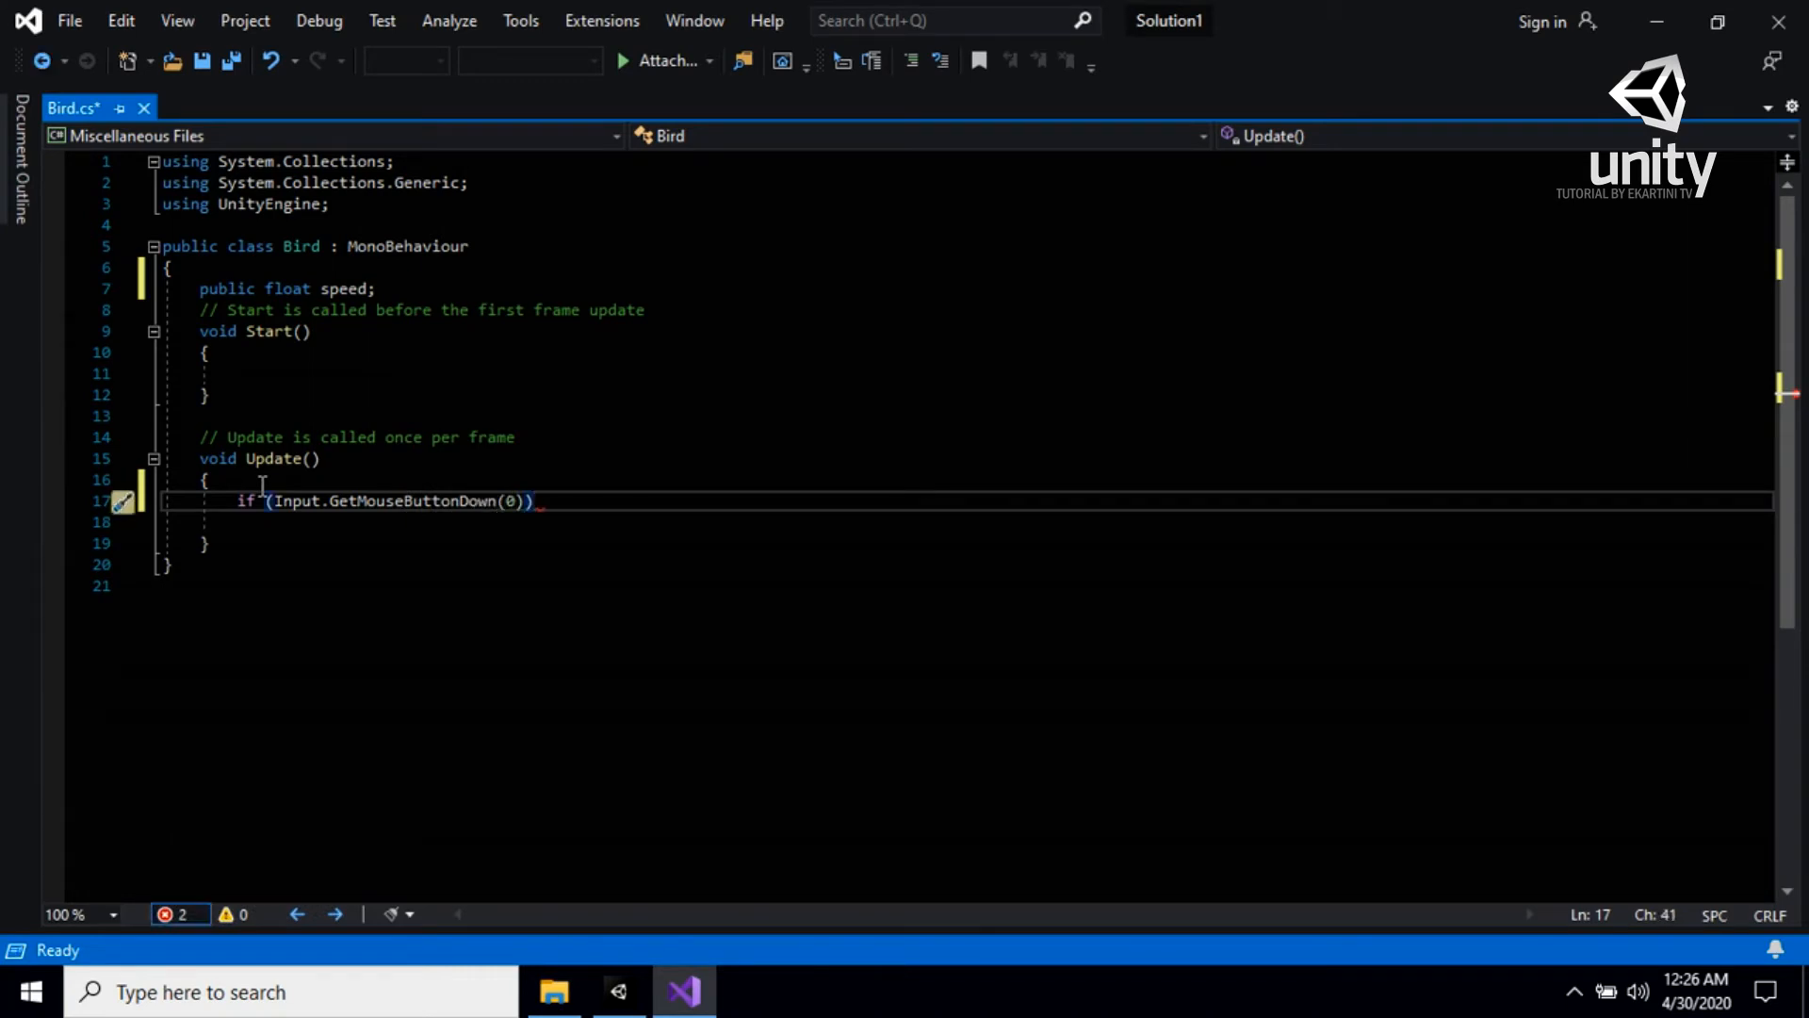
{"action": "key", "text": "Return"}
{"action": "key", "text": "Return"}
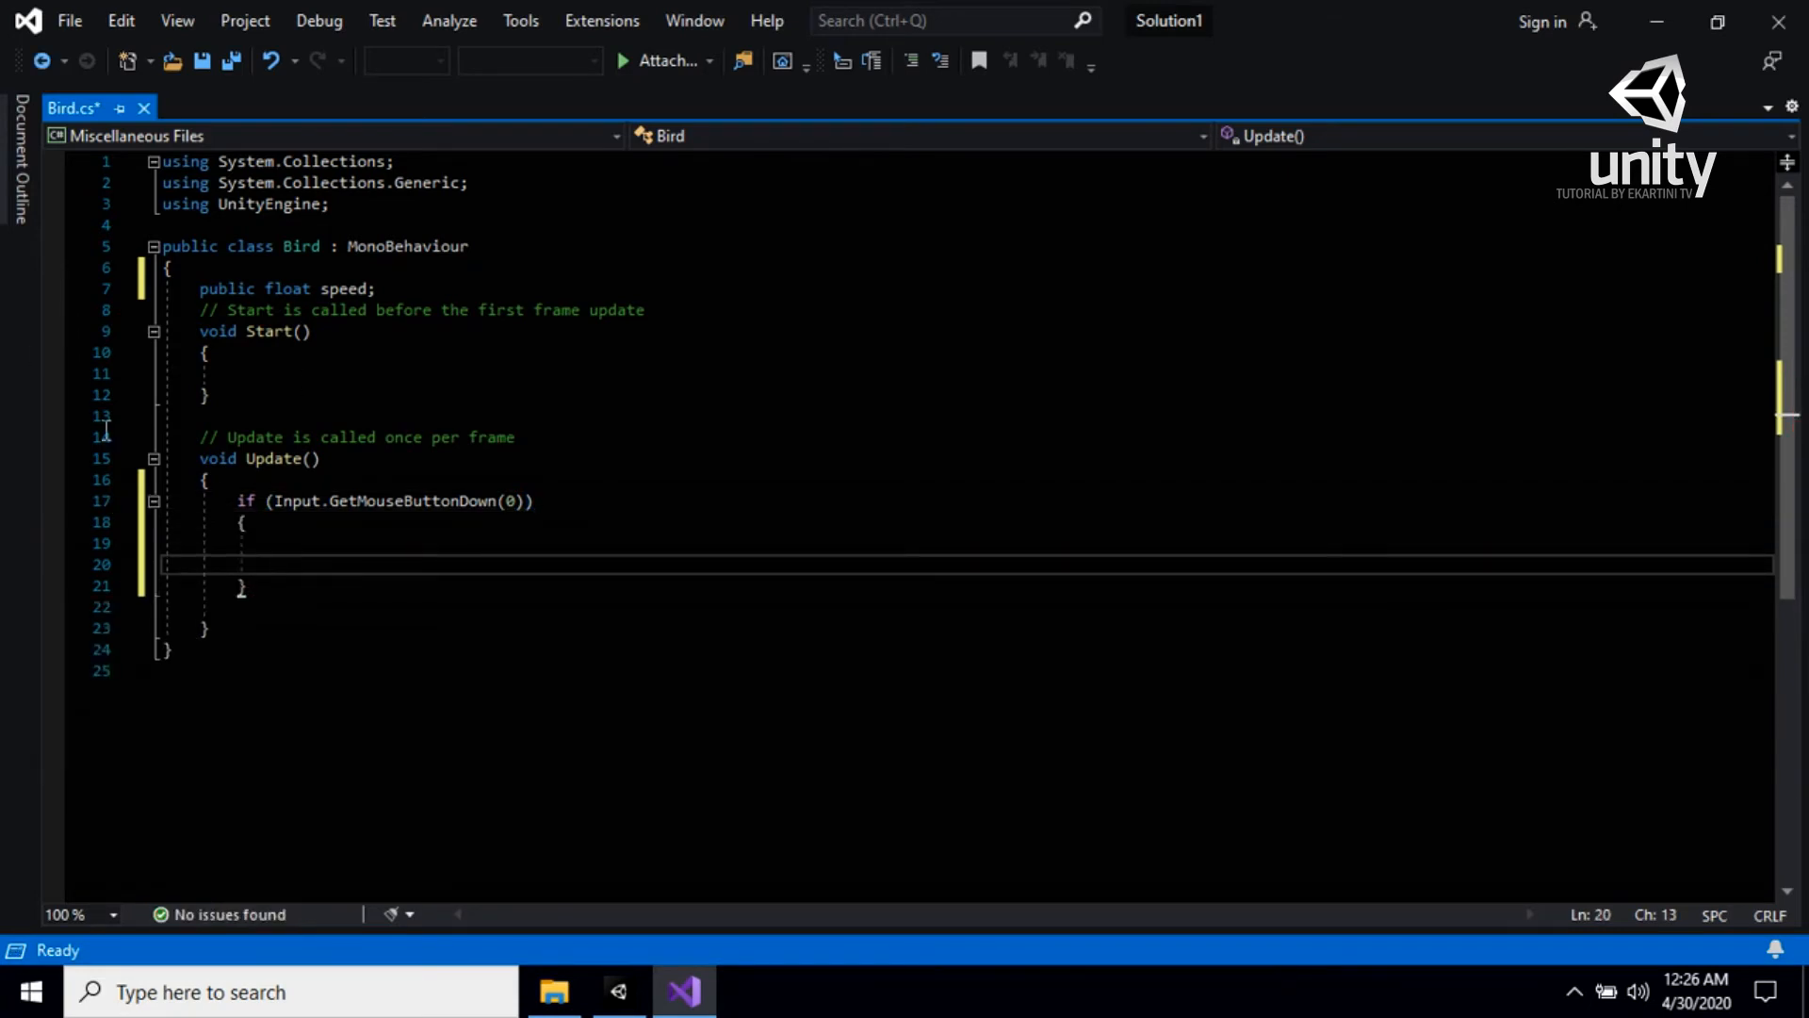
{"action": "mouse_move", "coordinate": [299, 287]}
{"action": "left_click", "coordinate": [283, 545]}
Insert two blank lines below the speed declaration and save the Bird script
{"action": "left_click", "coordinate": [386, 295]}
{"action": "key", "text": "Return"}
{"action": "key", "text": "Return"}
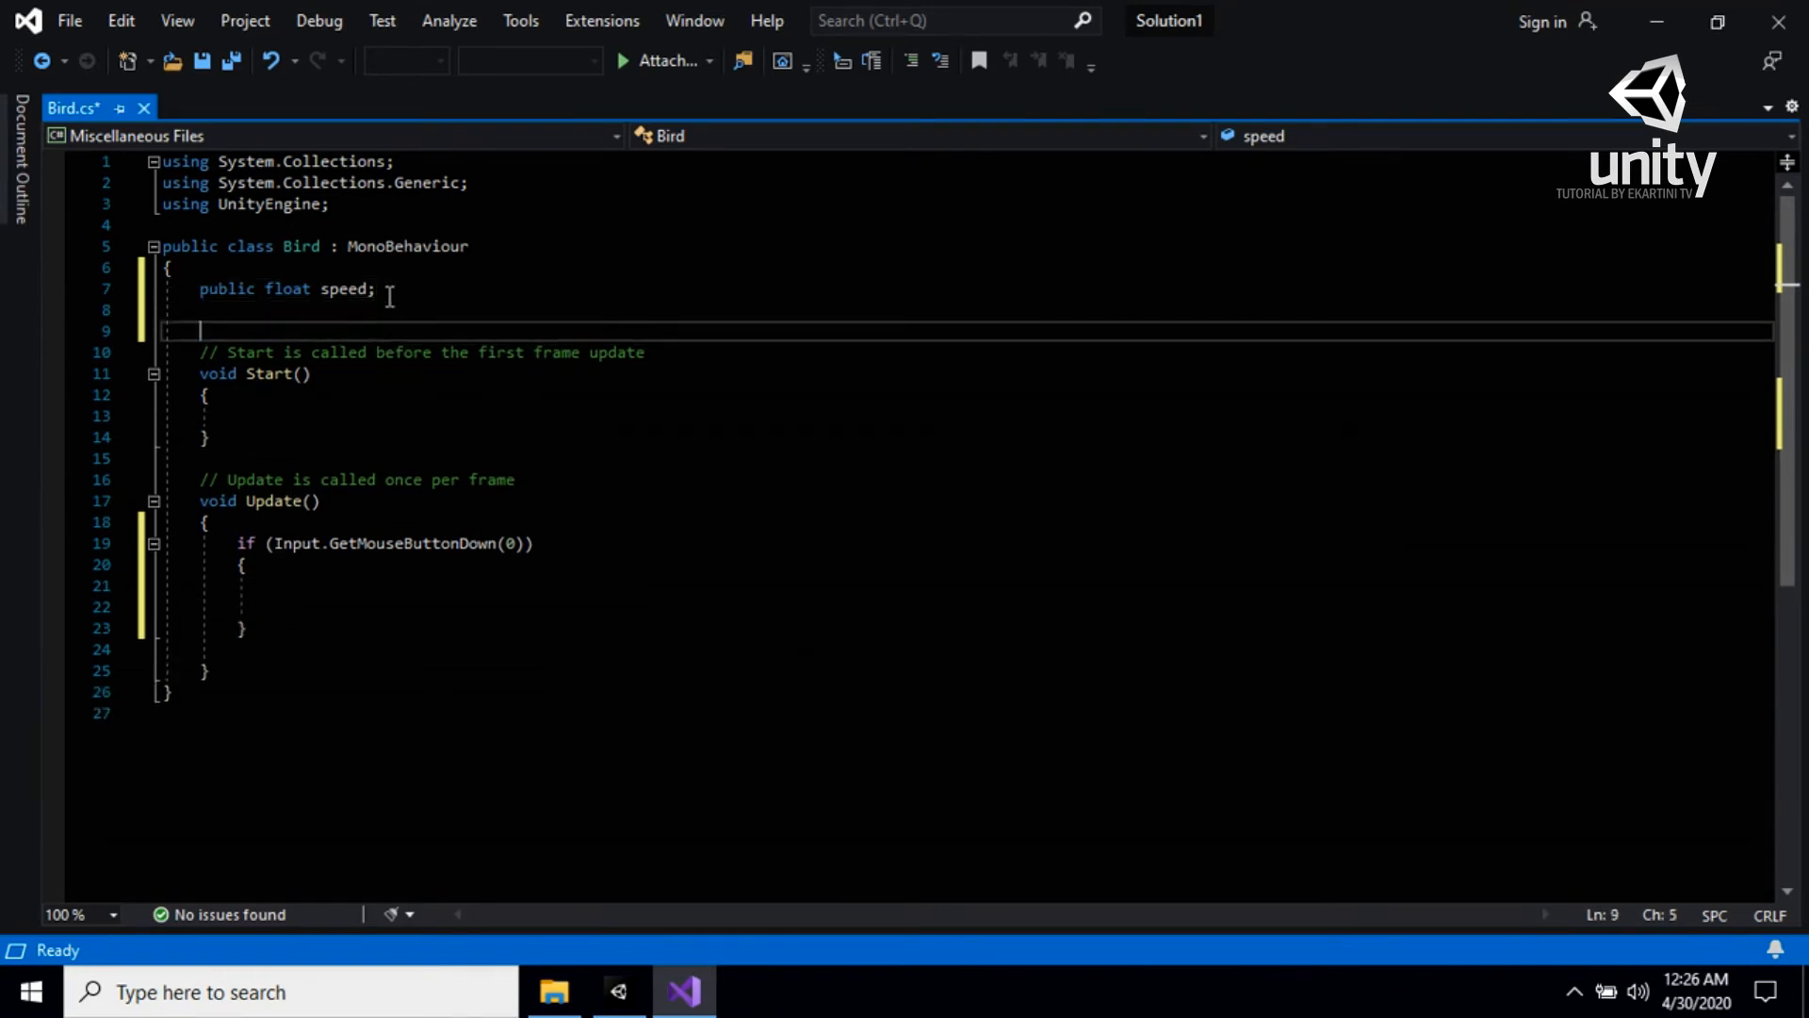
{"action": "key", "text": "Up"}
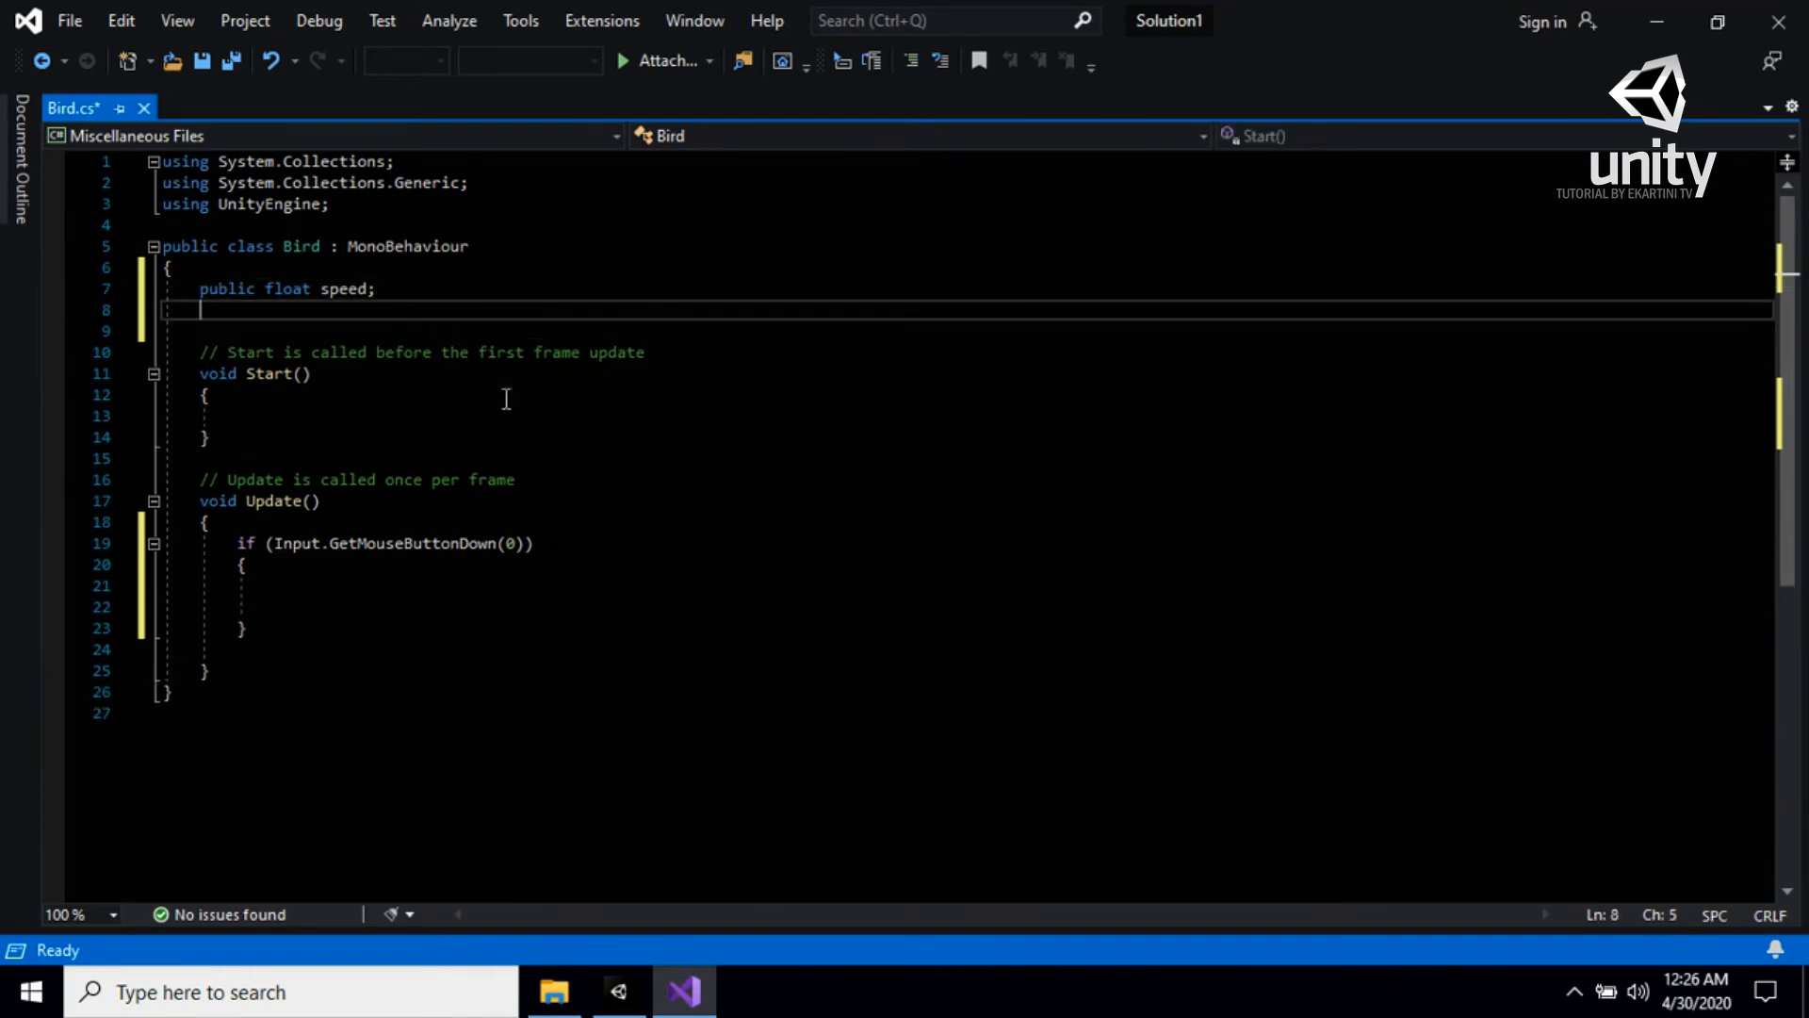
{"action": "key", "text": "ctrl+s"}
Switch to Unity, select the bird object to examine its attached components, and return to the script in Visual Studio
{"action": "left_click", "coordinate": [616, 990]}
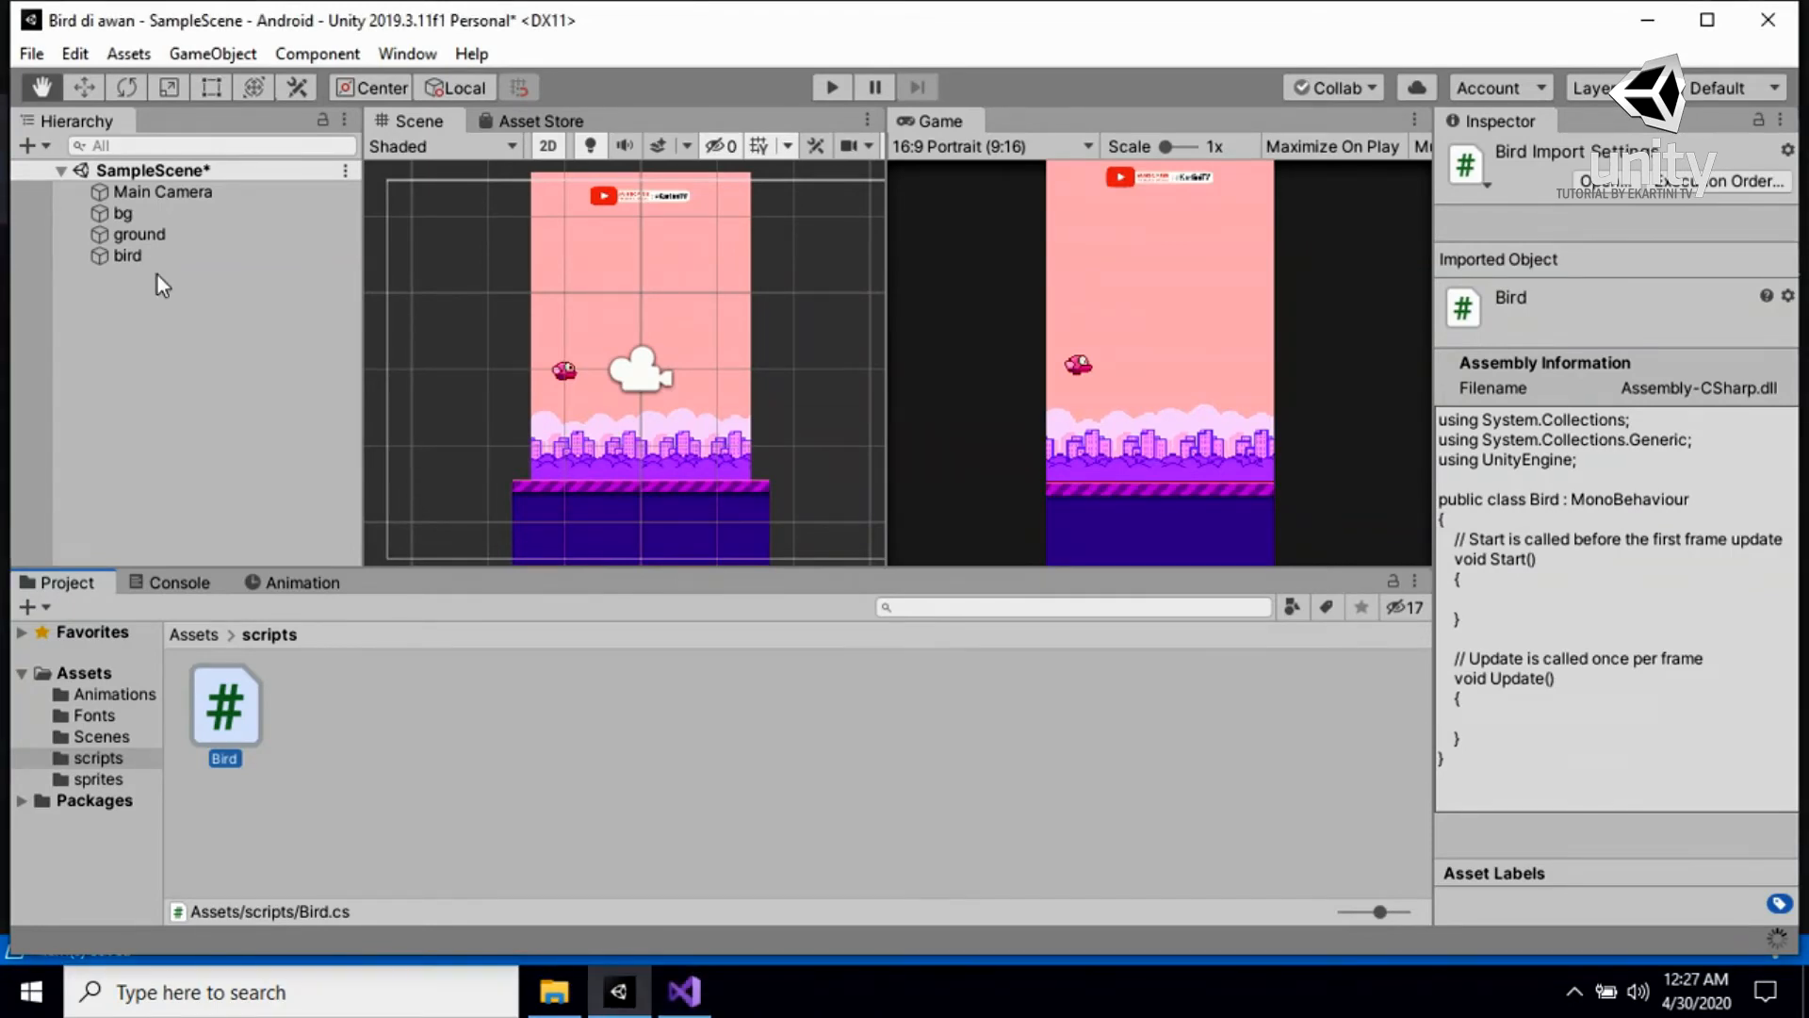
{"action": "left_click", "coordinate": [134, 259]}
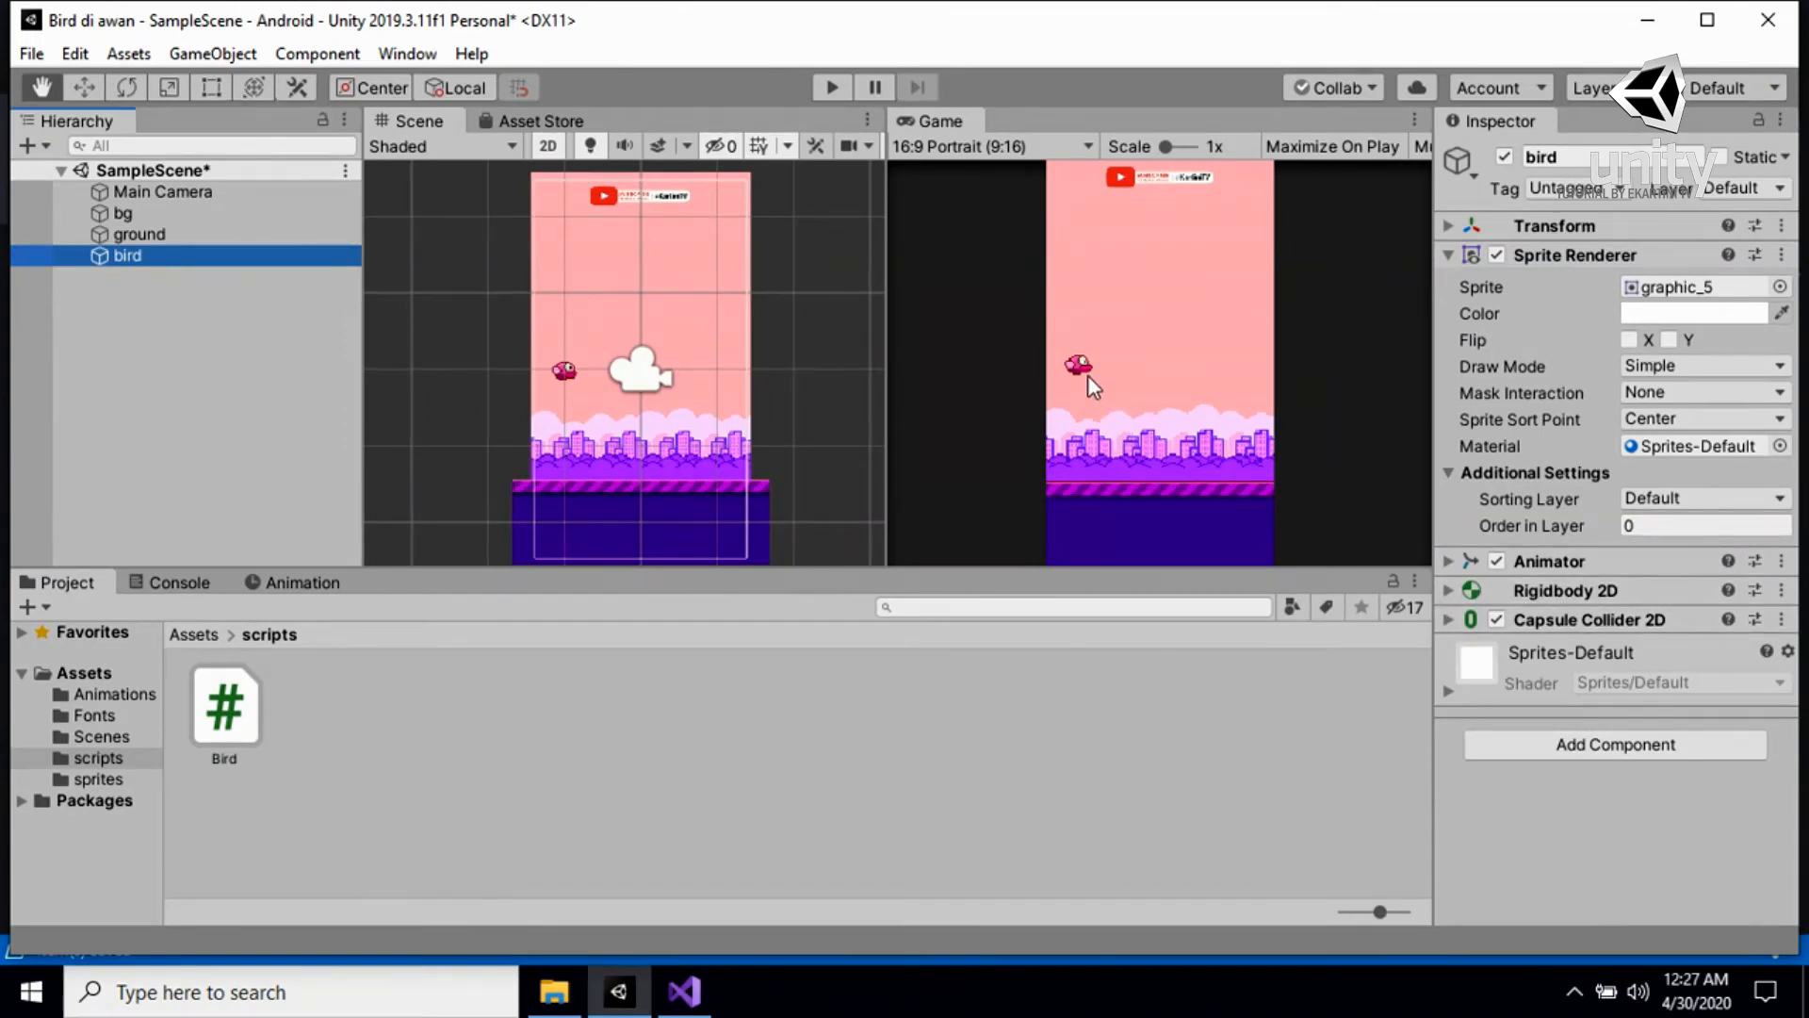
{"action": "left_click", "coordinate": [685, 991]}
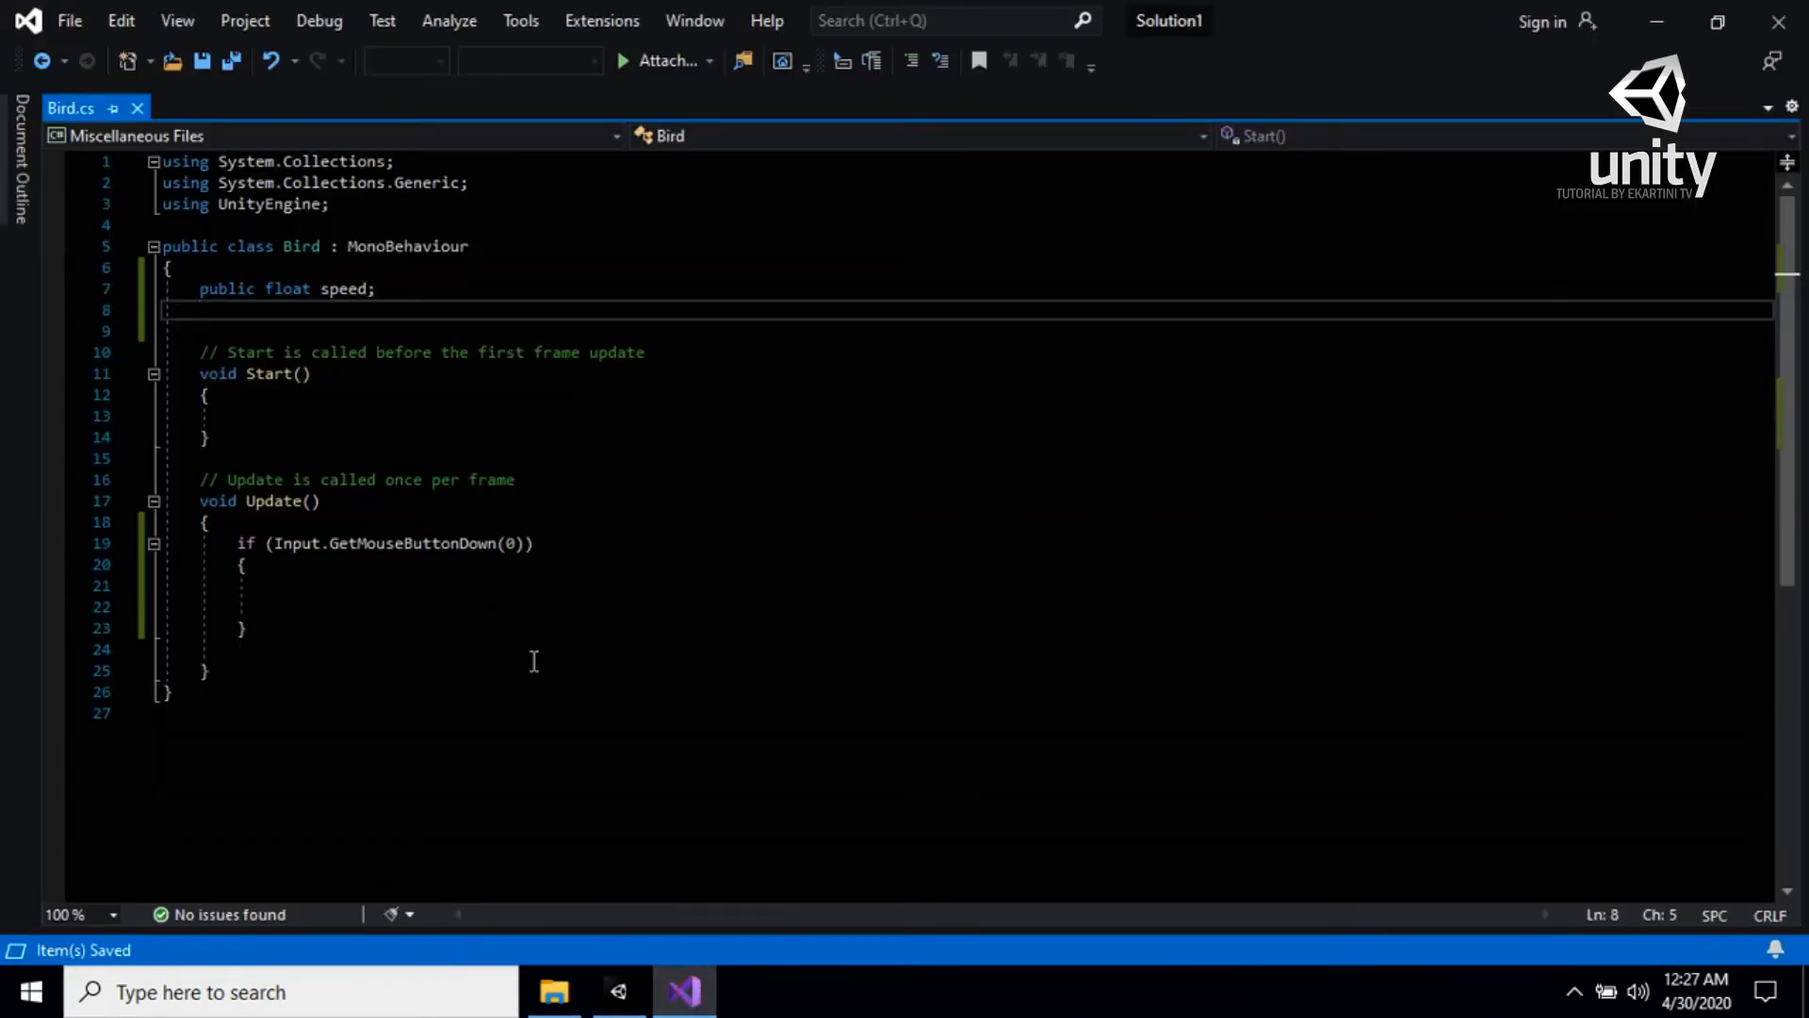
{"action": "left_click", "coordinate": [619, 992]}
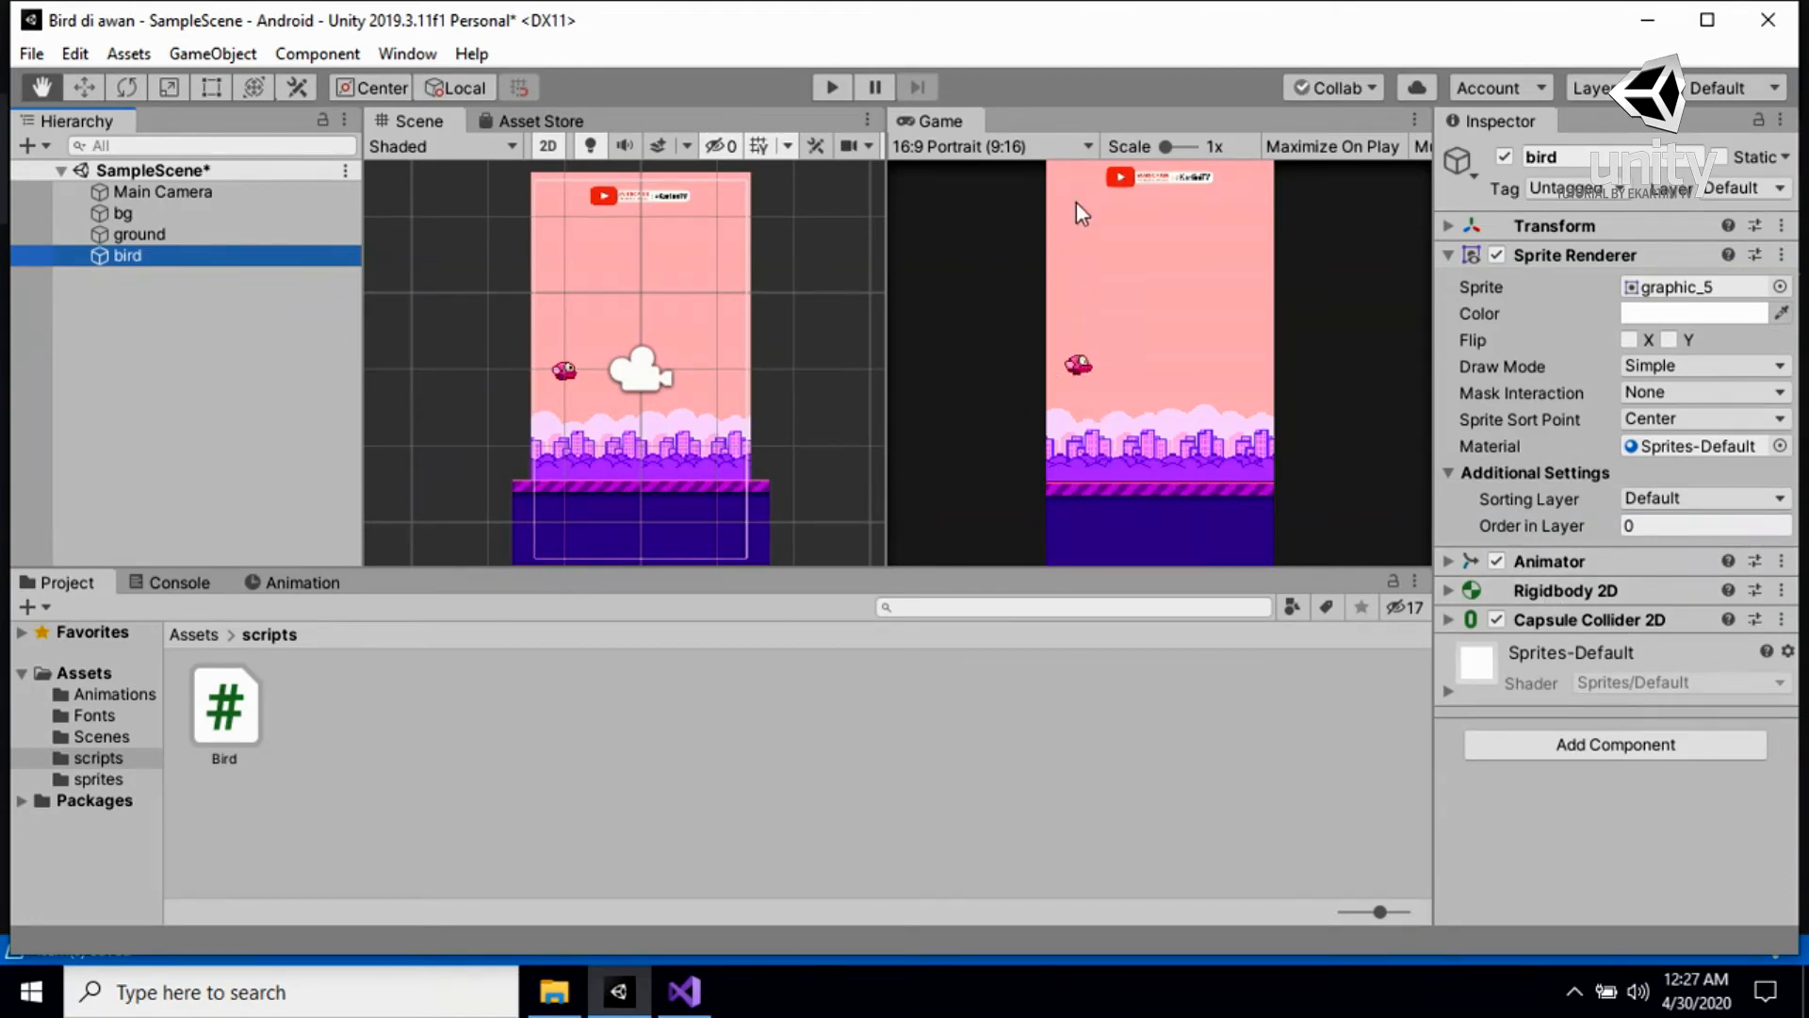
{"action": "left_click", "coordinate": [687, 991]}
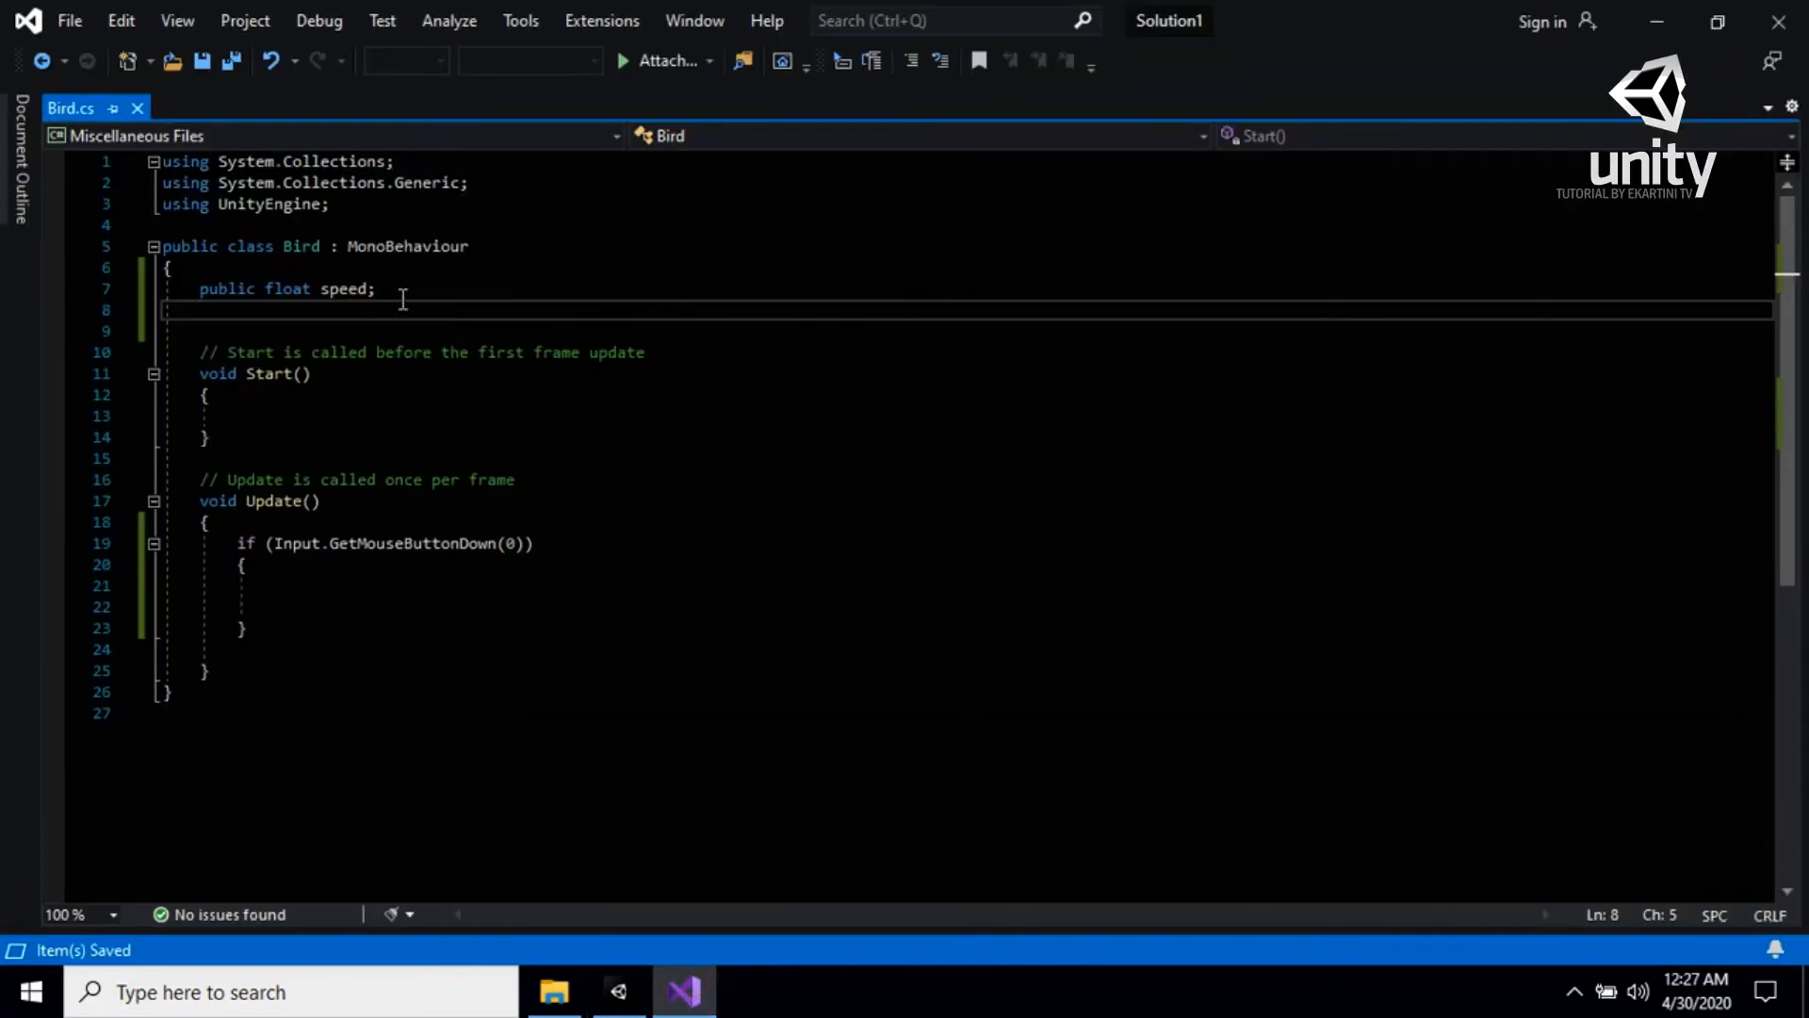
Declare the field Rigidbody2D rb; directly below the speed declaration in the Bird class
{"action": "type", "text": "Rigid"}
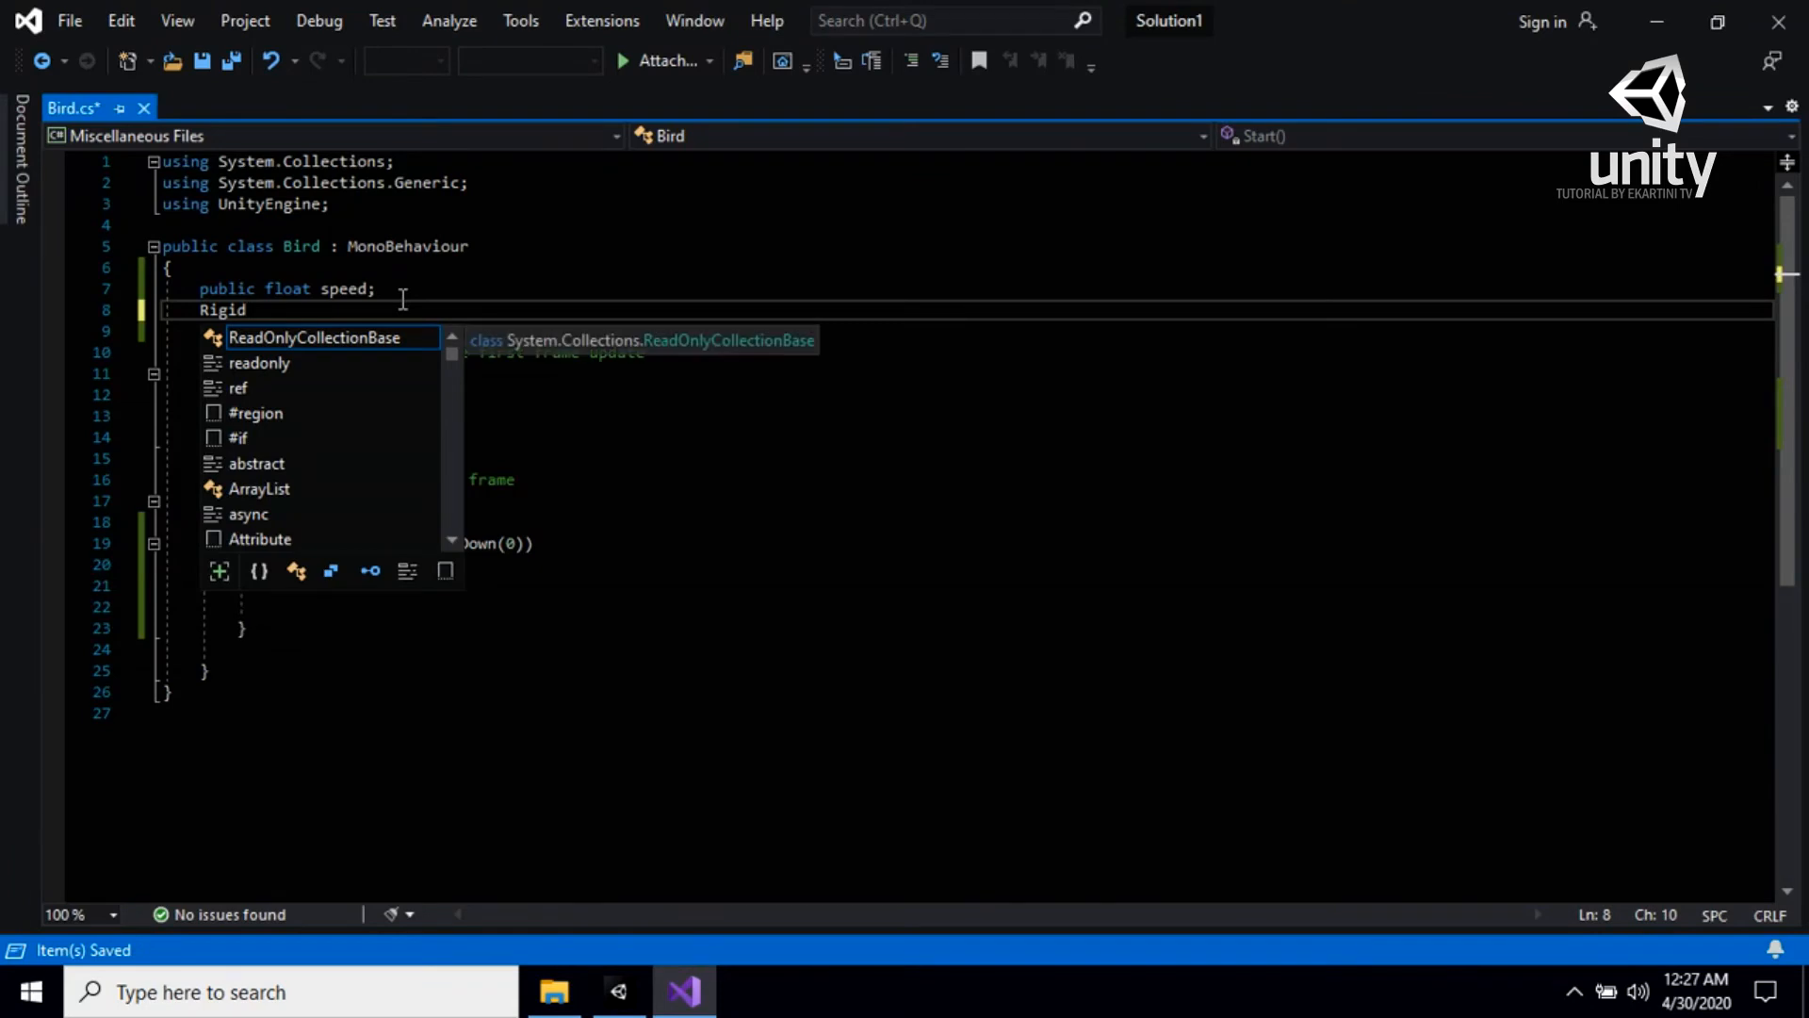
{"action": "type", "text": "body"}
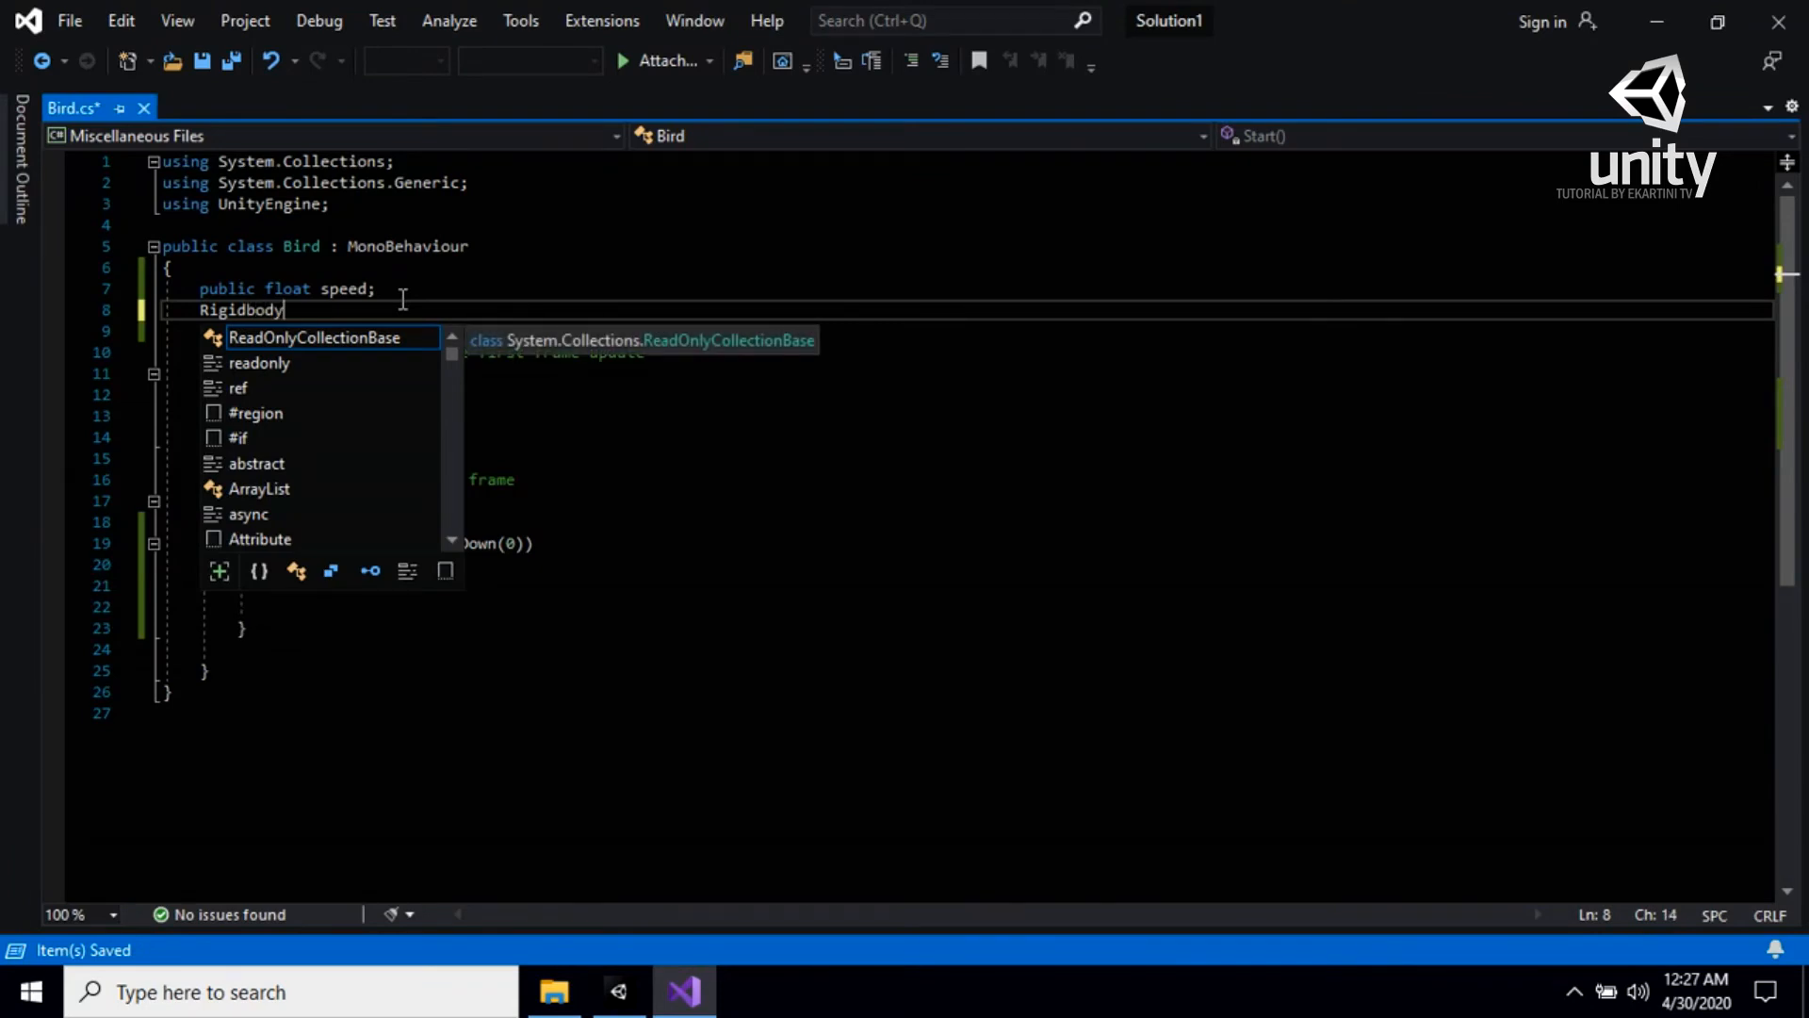
{"action": "type", "text": "2D"}
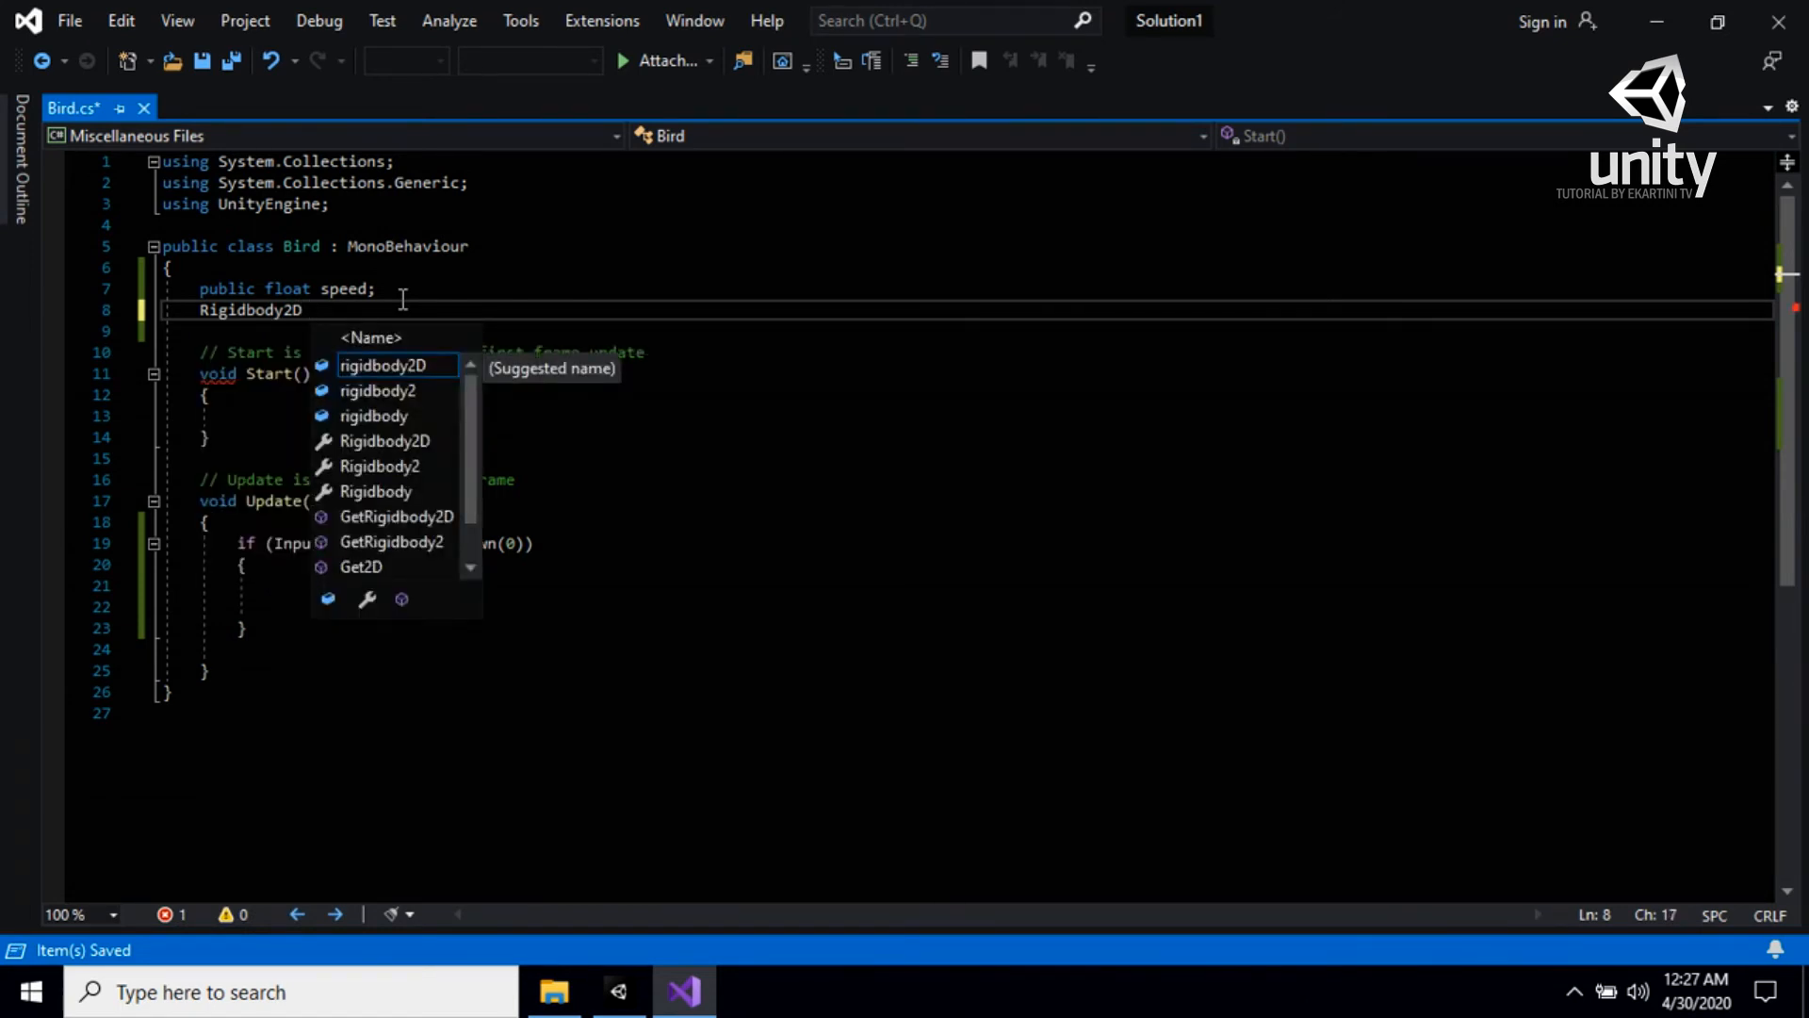
{"action": "type", "text": " rb;"}
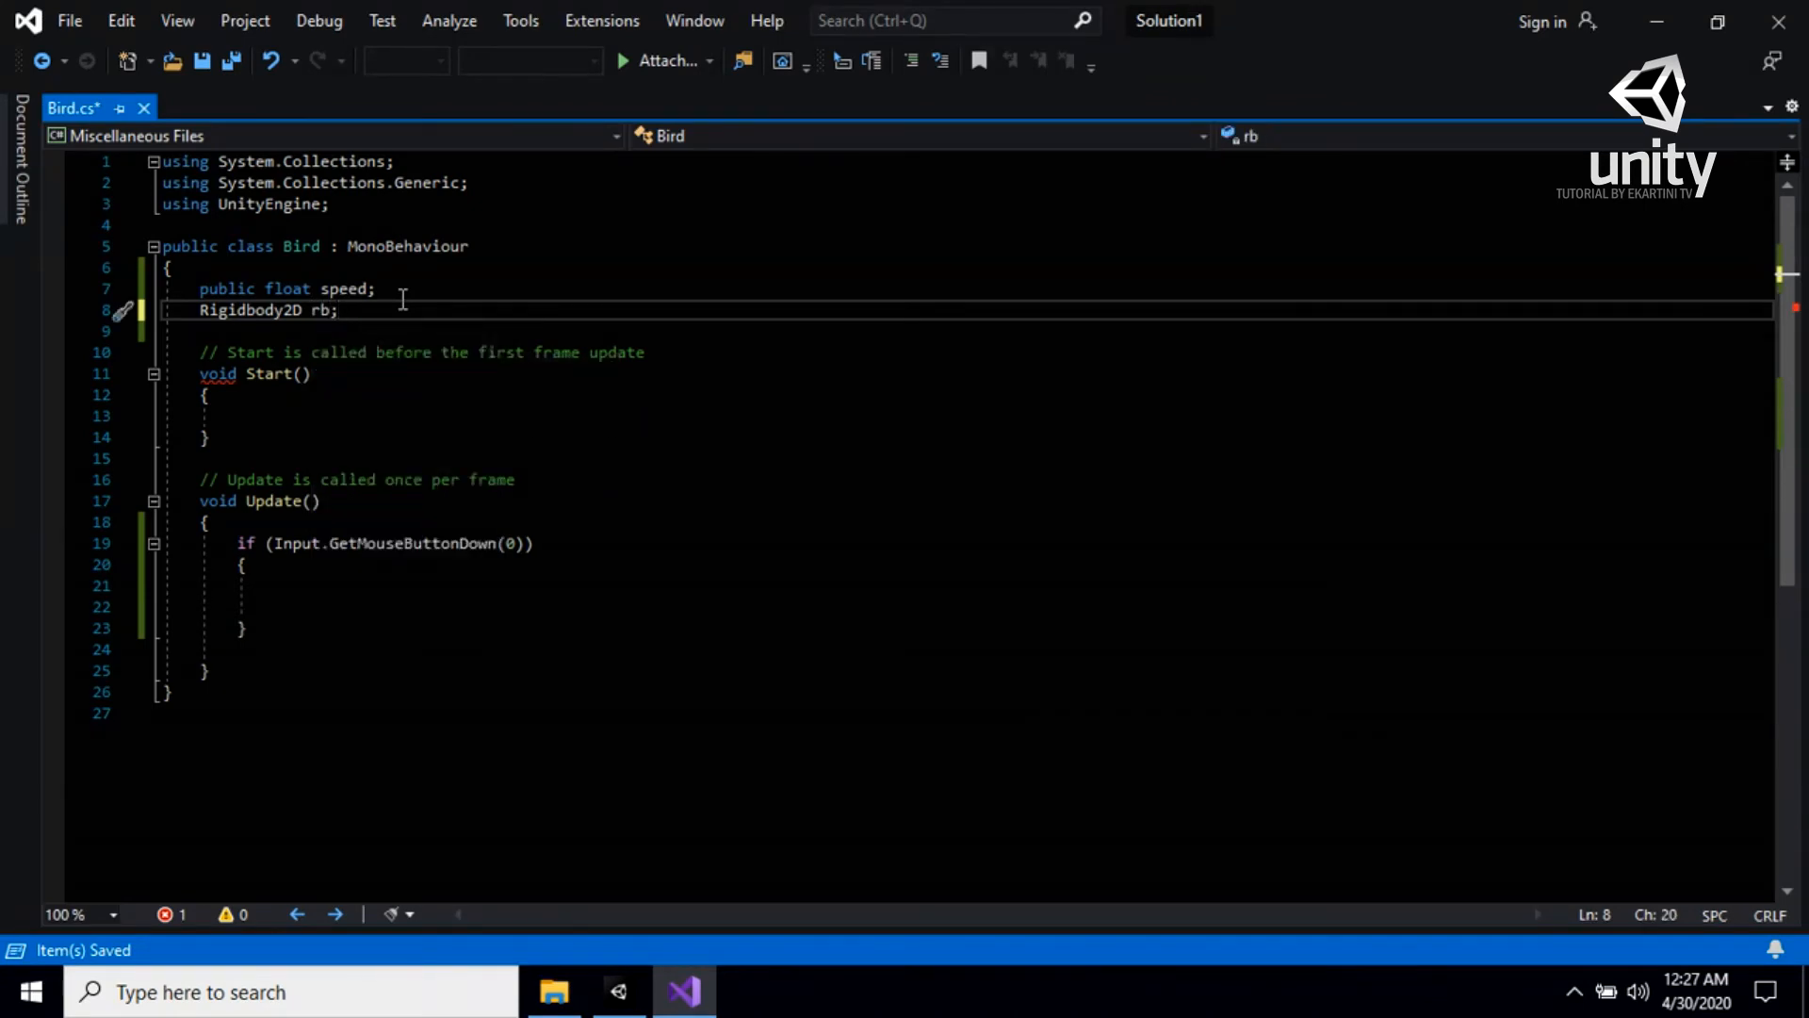
Assign rb = GetComponent<Rigidbody2D>(); inside the Start method and save the Bird script
{"action": "left_click", "coordinate": [251, 397]}
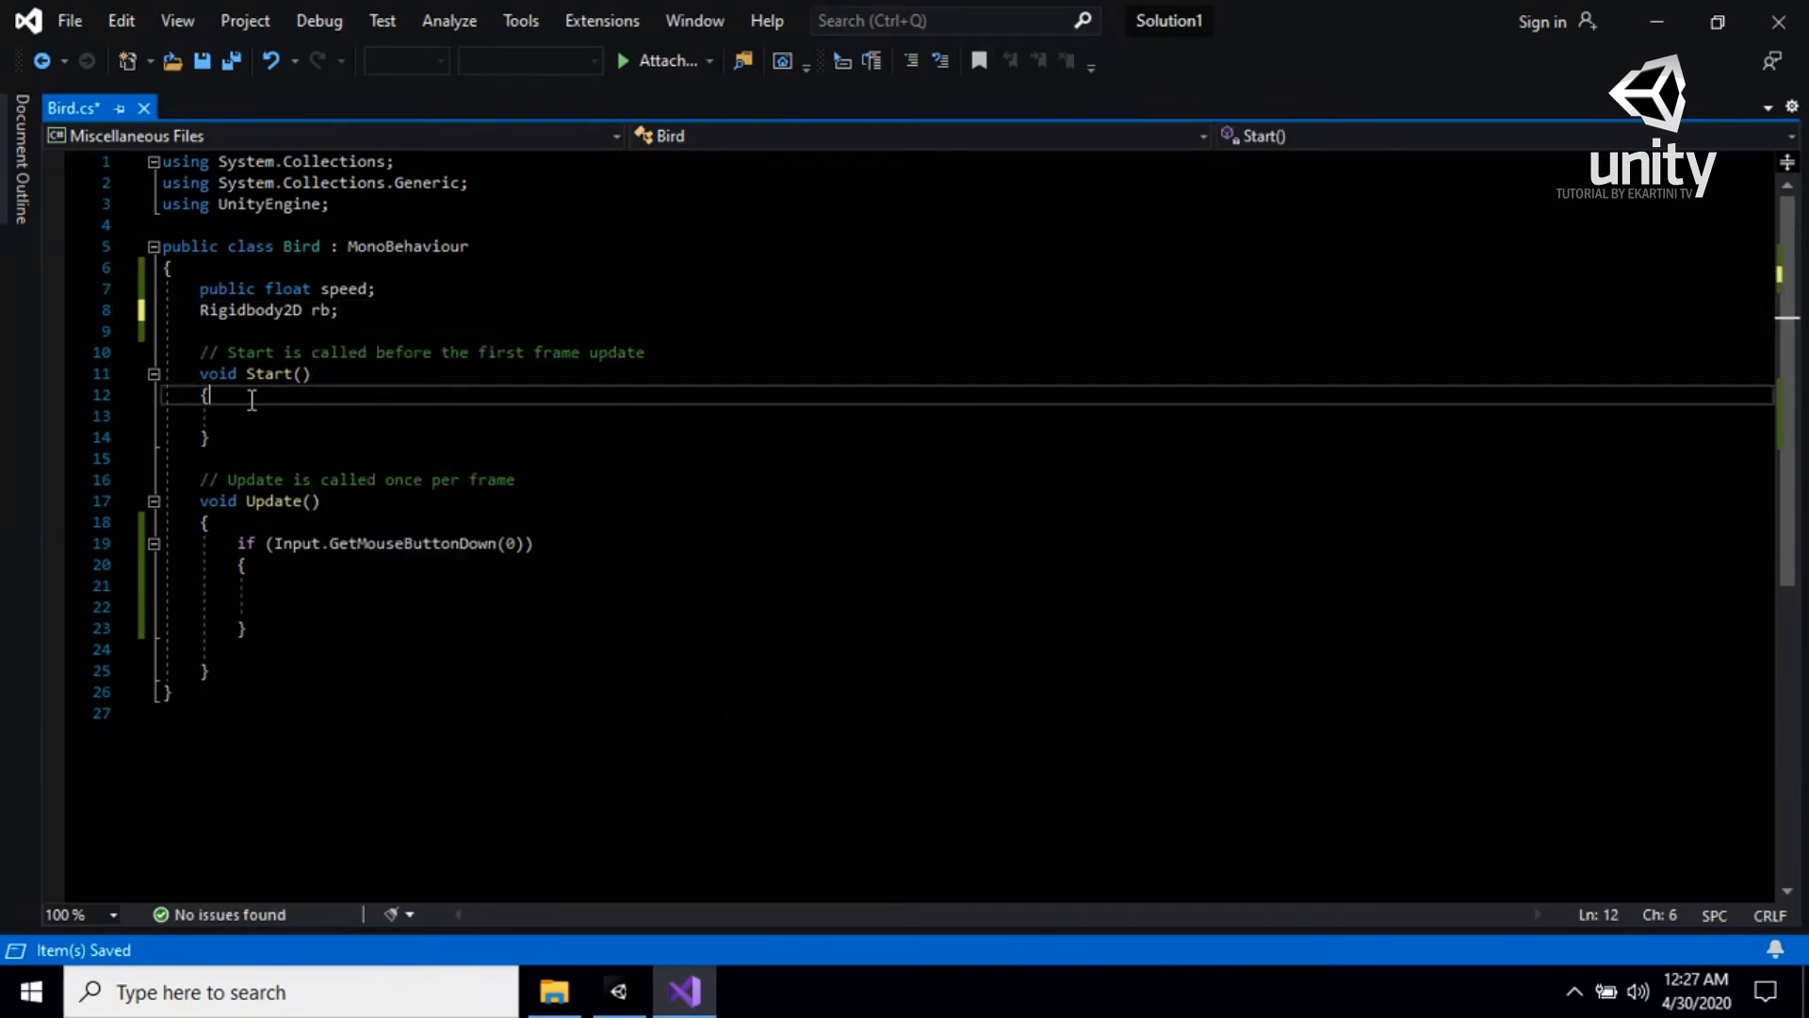
{"action": "key", "text": "Return"}
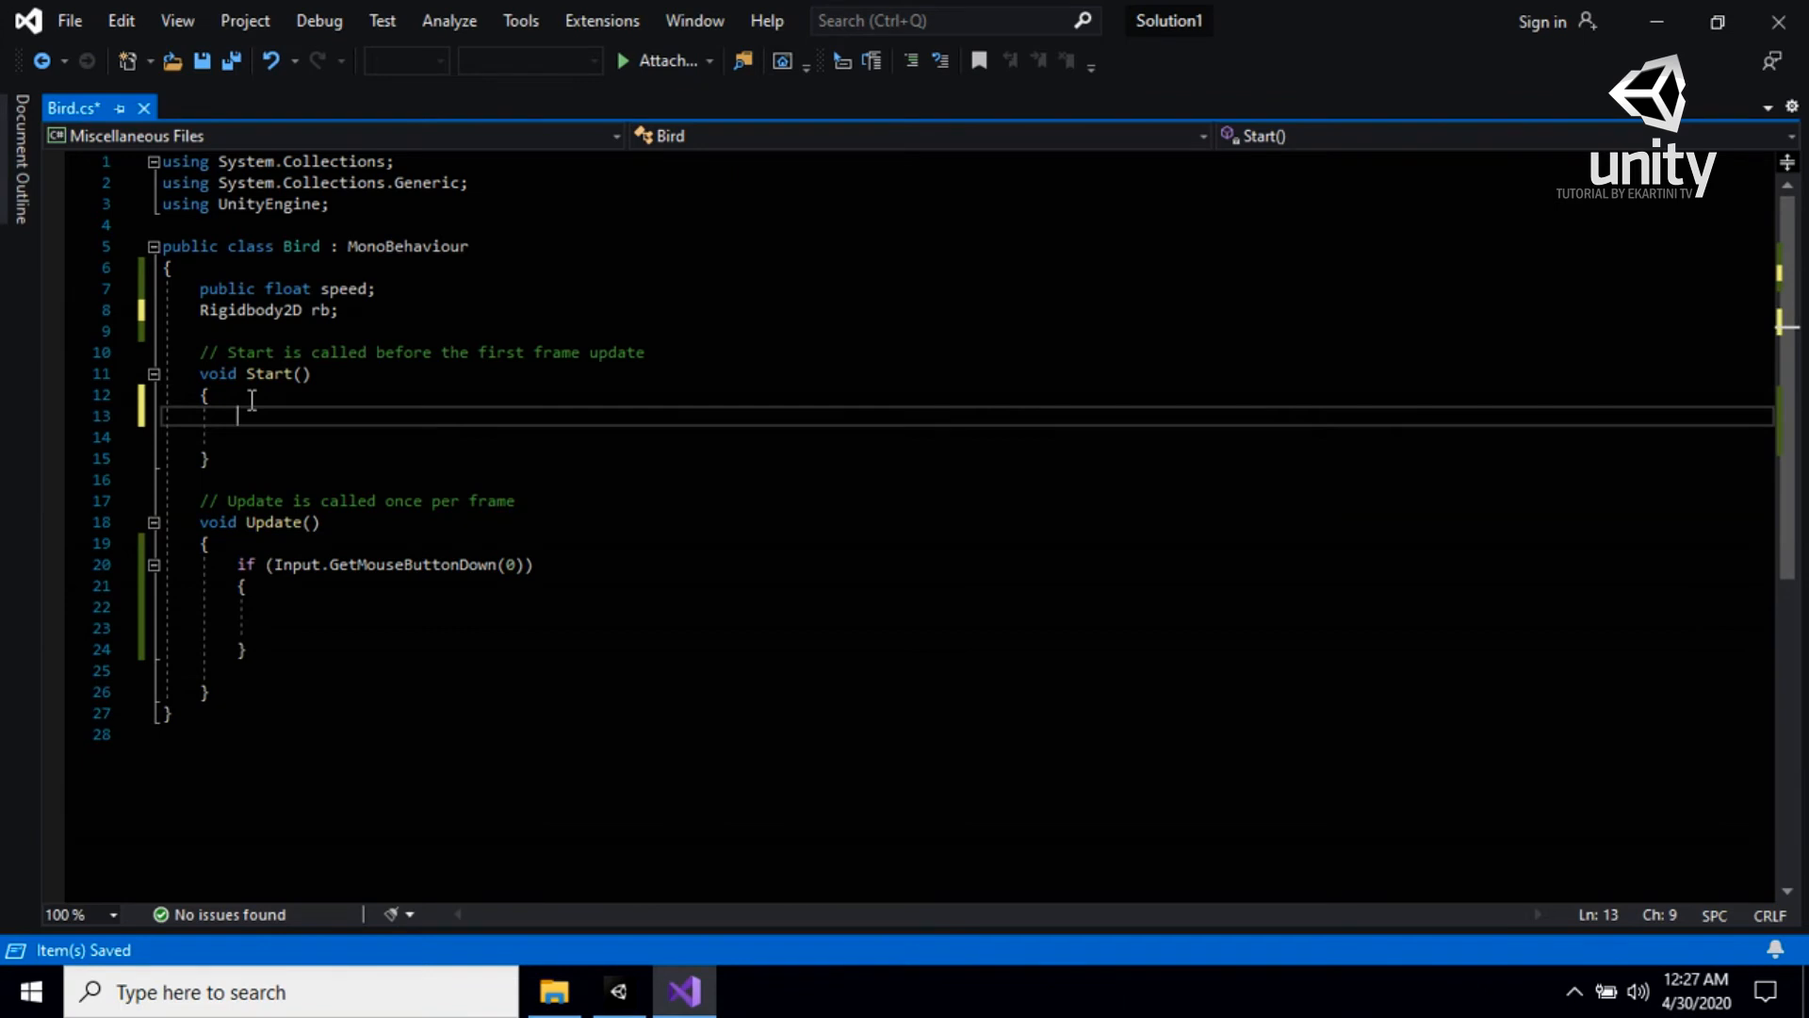
{"action": "key", "text": "Return"}
{"action": "type", "text": "rb"}
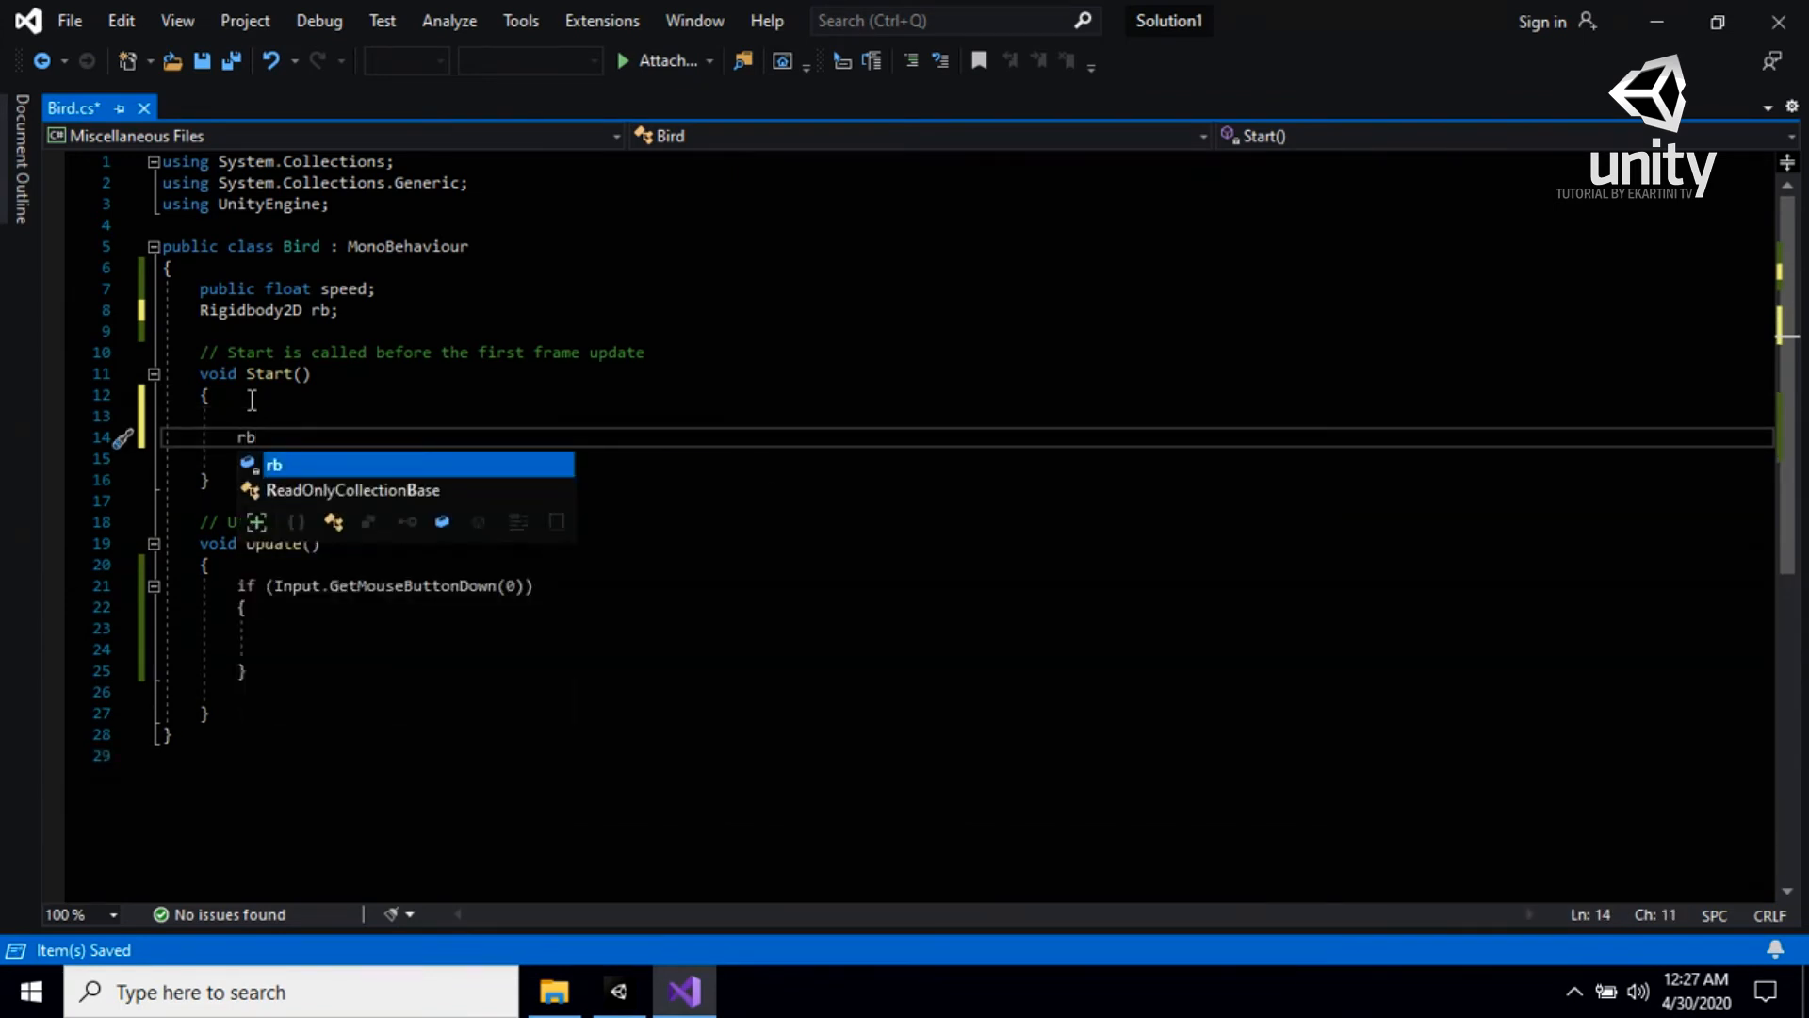
{"action": "key", "text": "Escape"}
{"action": "type", "text": "= "}
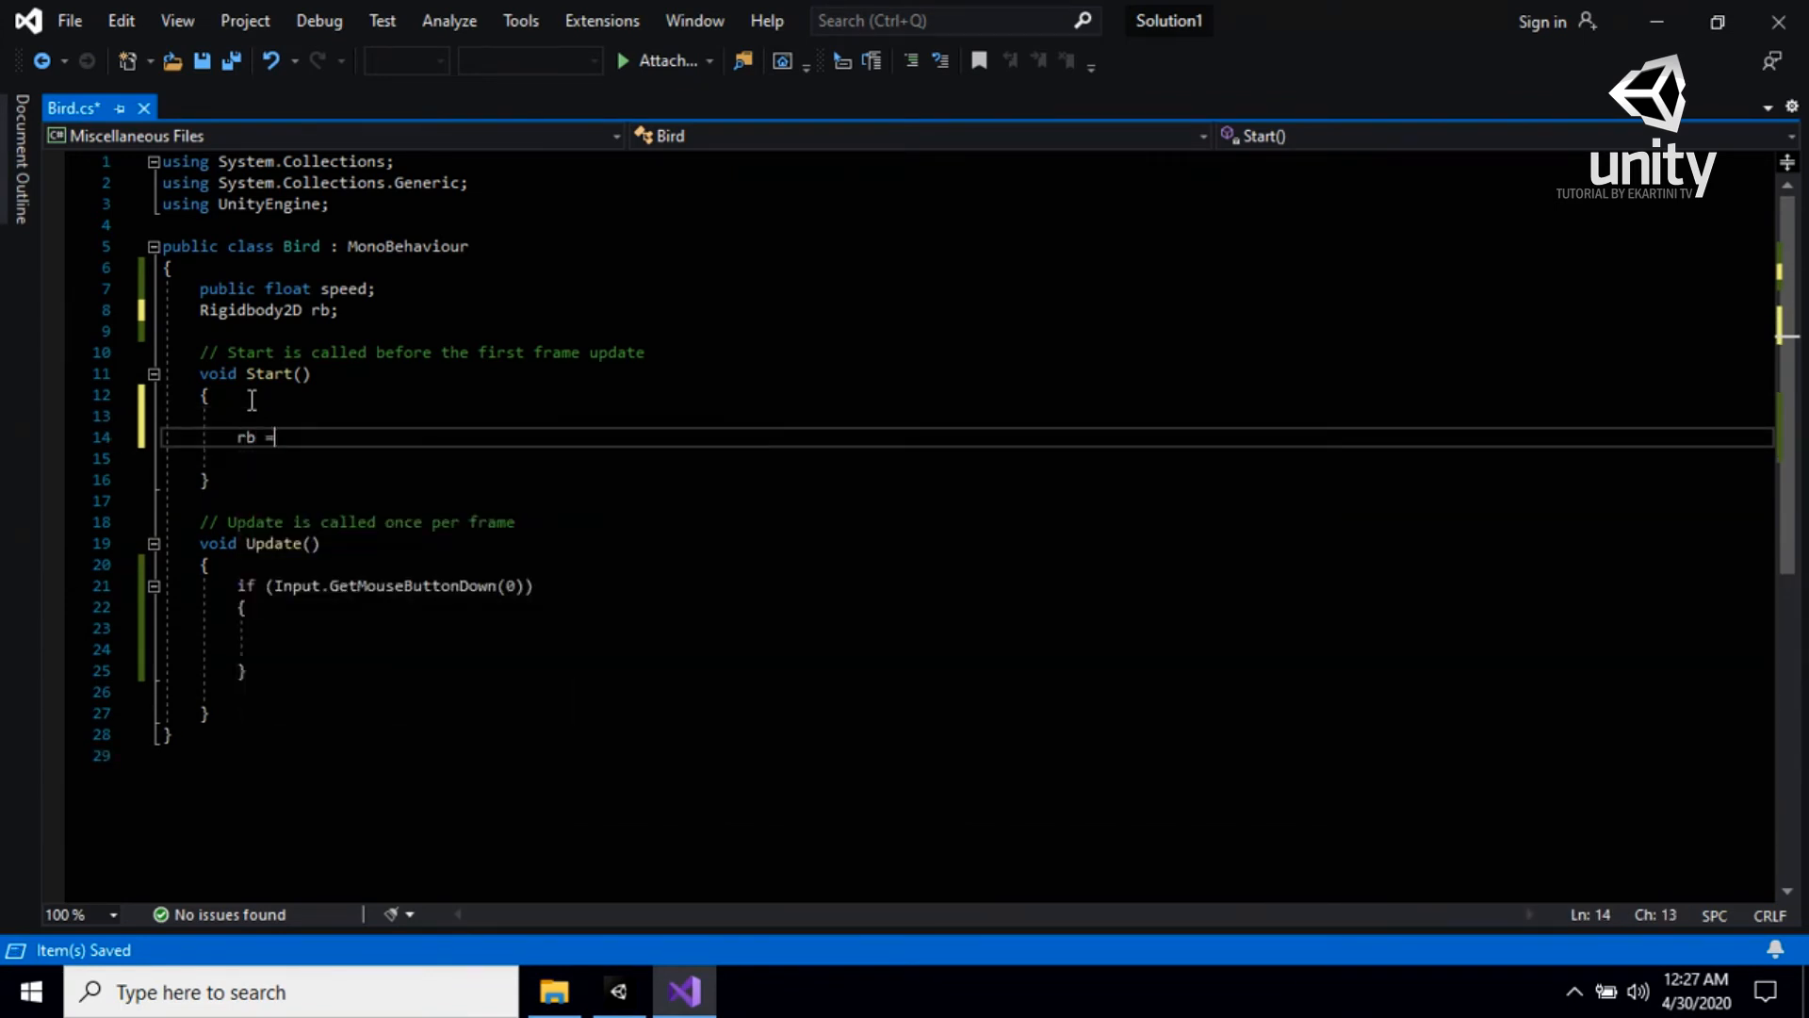
{"action": "type", "text": "GetComponent"}
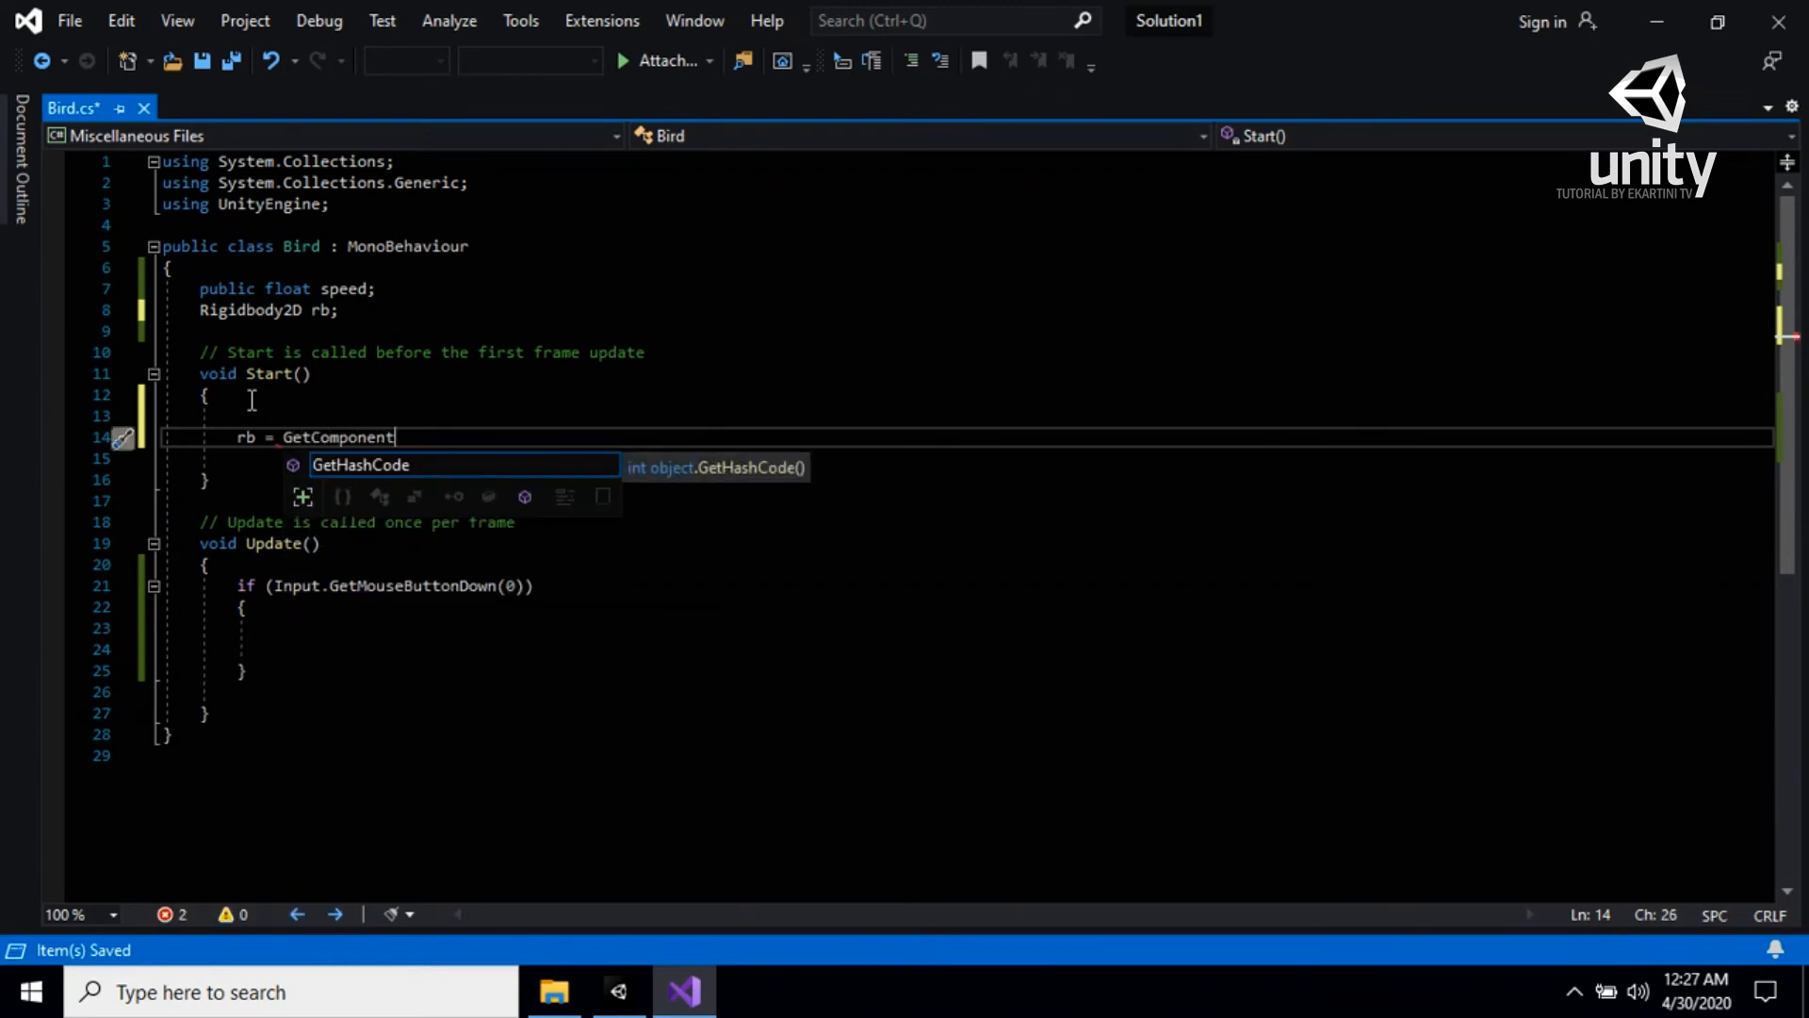
{"action": "type", "text": "<"}
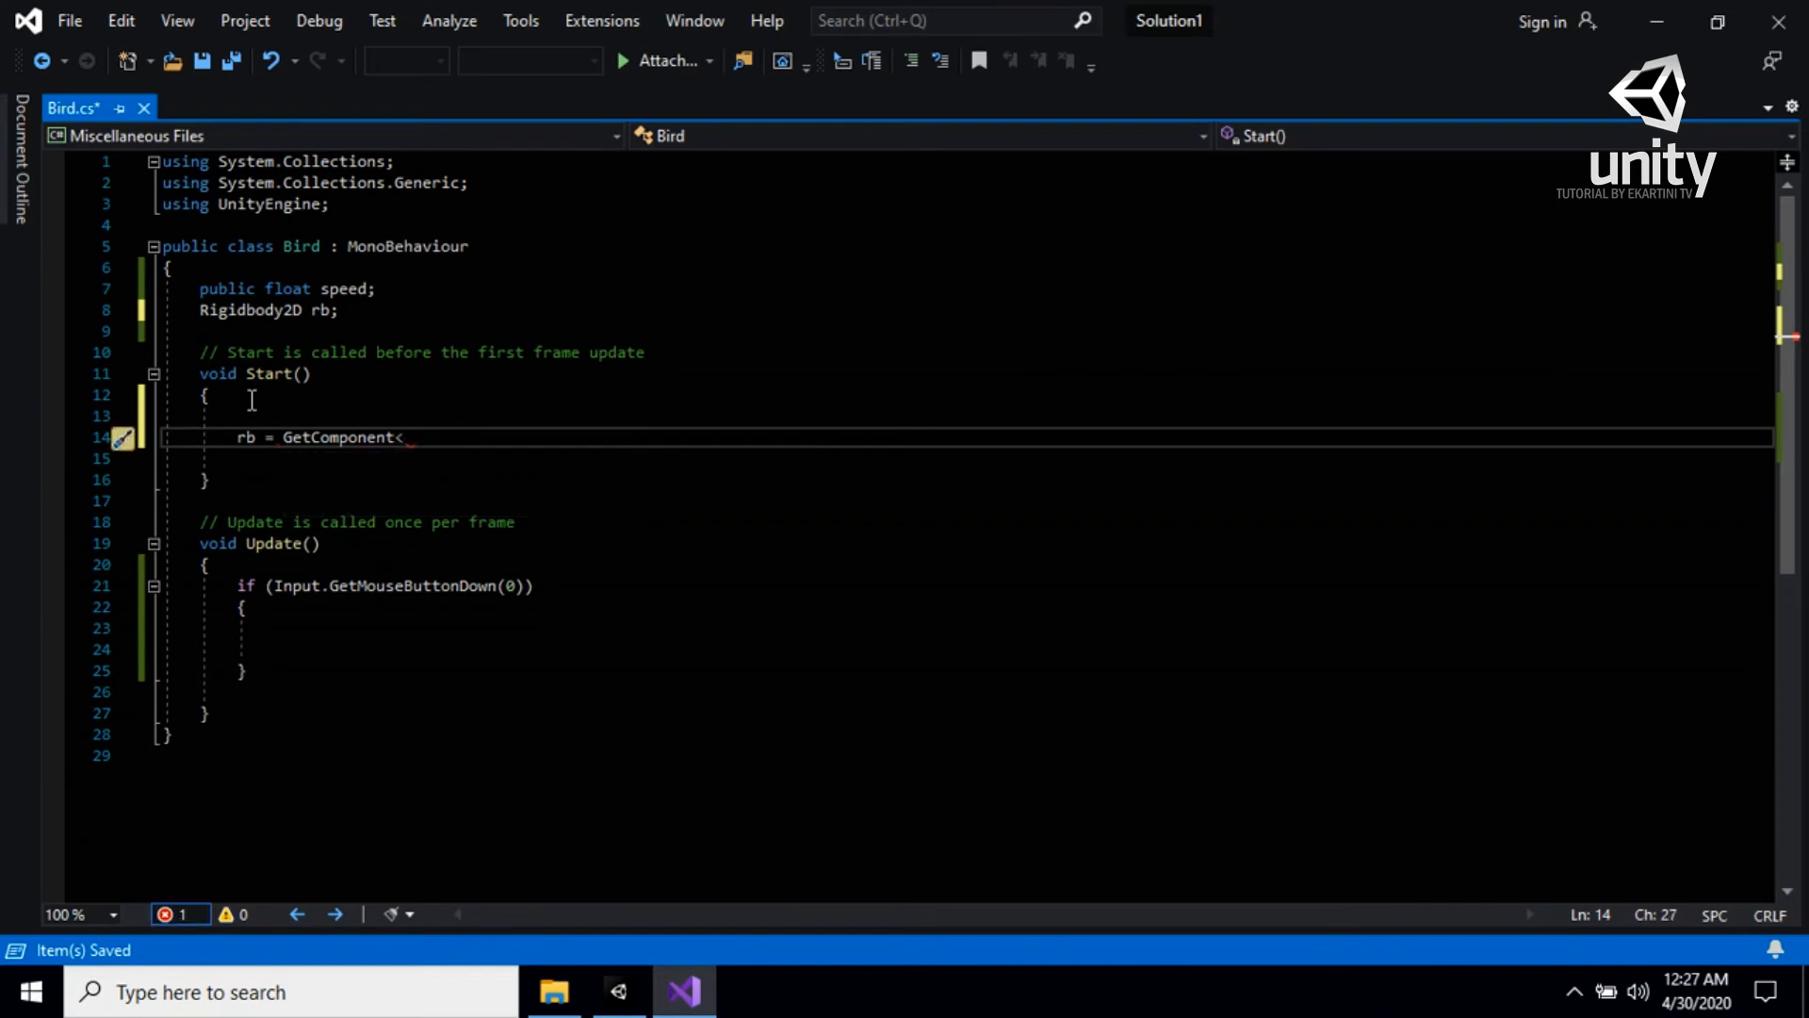
{"action": "type", "text": "Ri"}
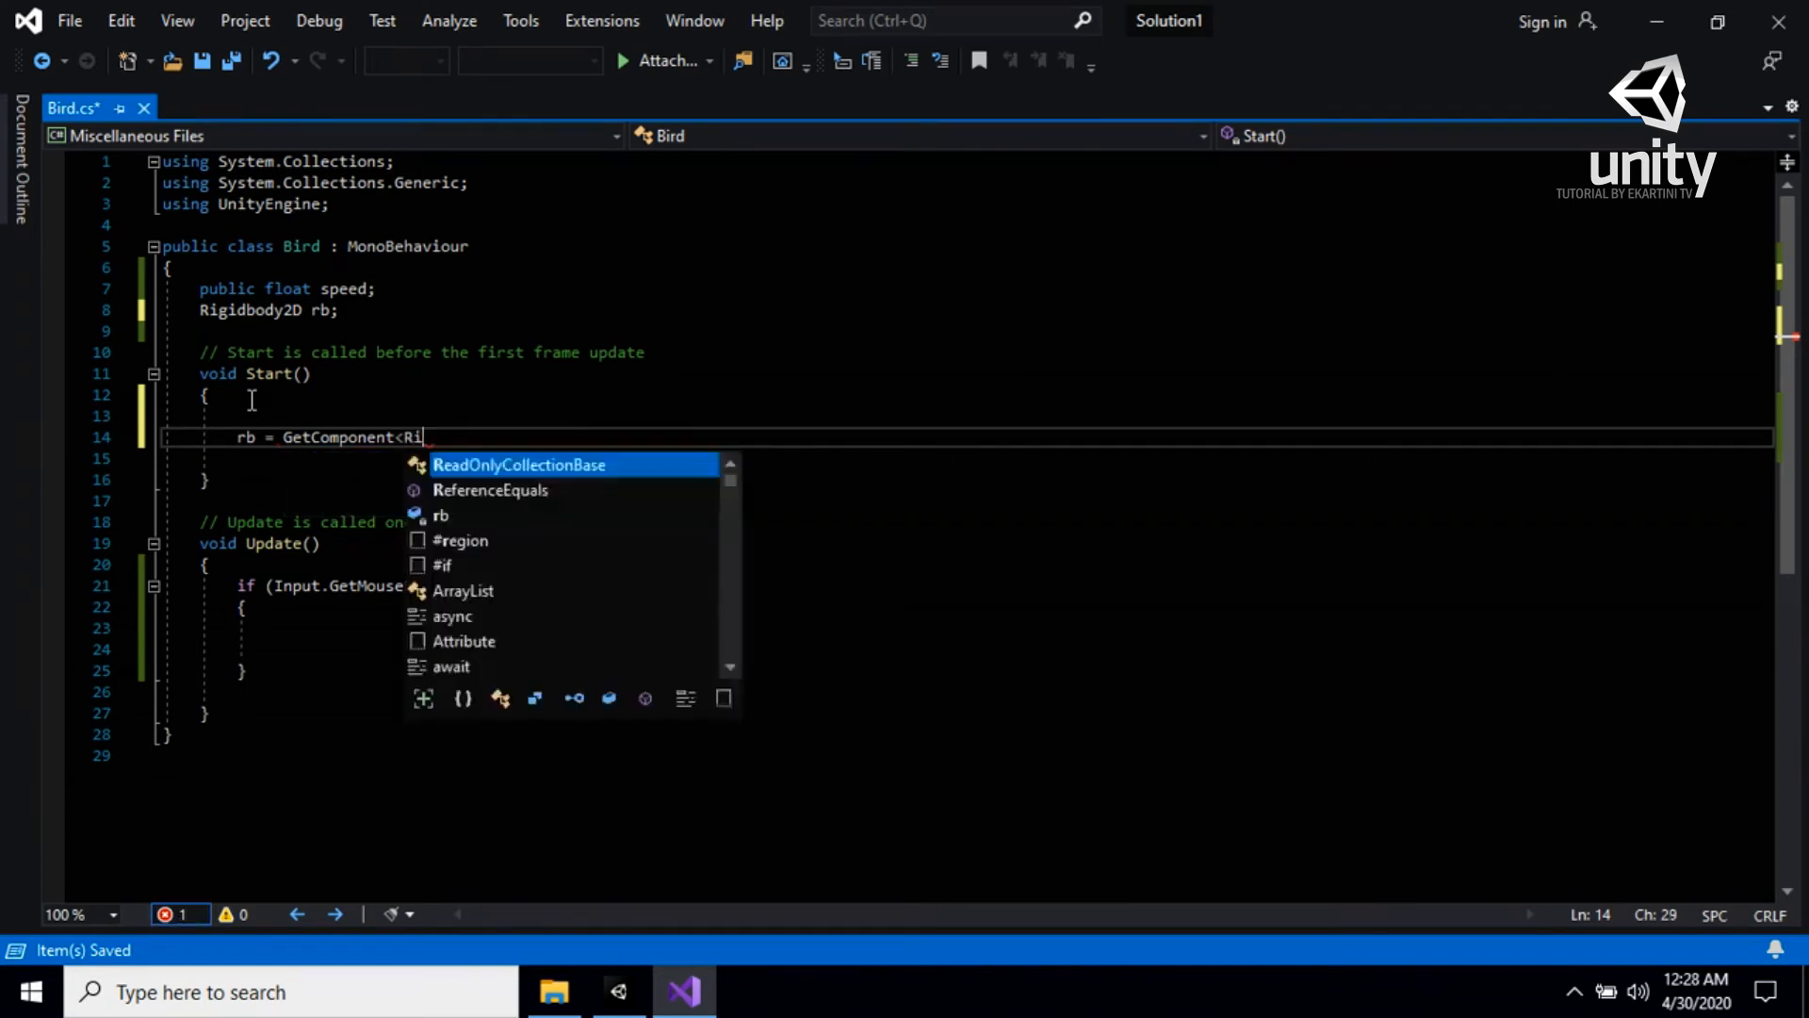
{"action": "type", "text": "gidbody"}
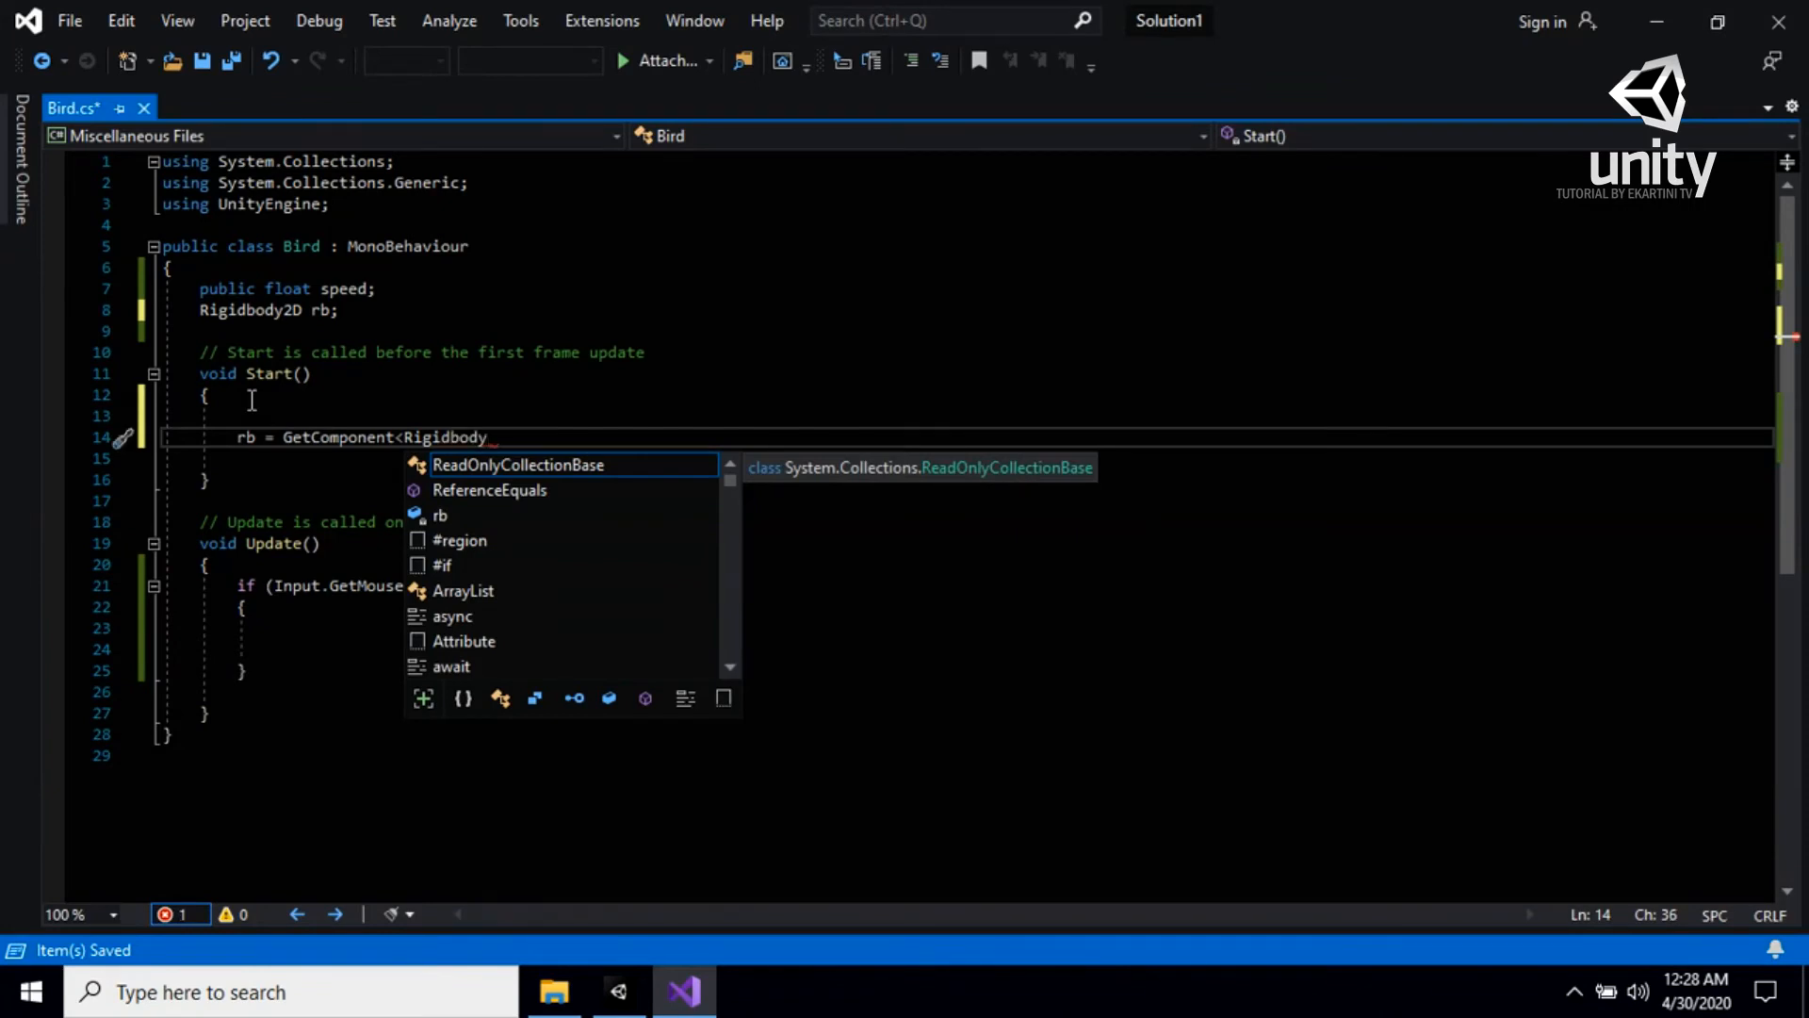
{"action": "type", "text": "2D>()"}
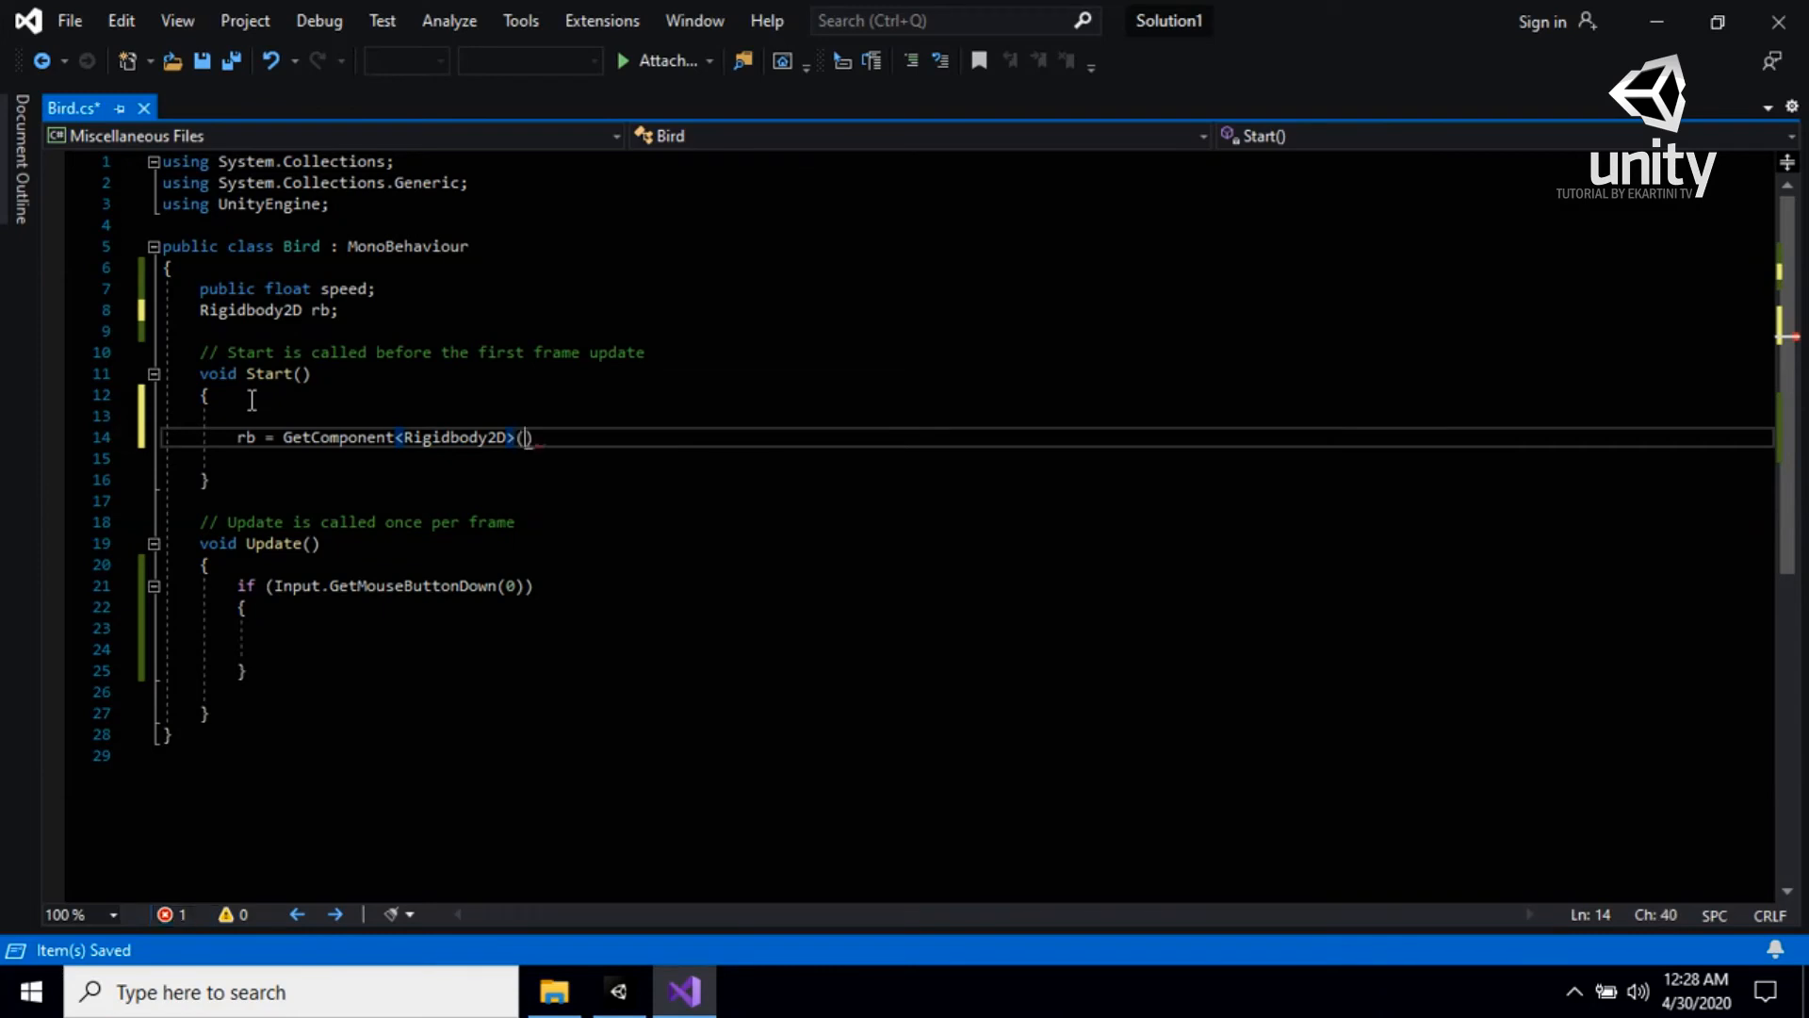
{"action": "type", "text": ";"}
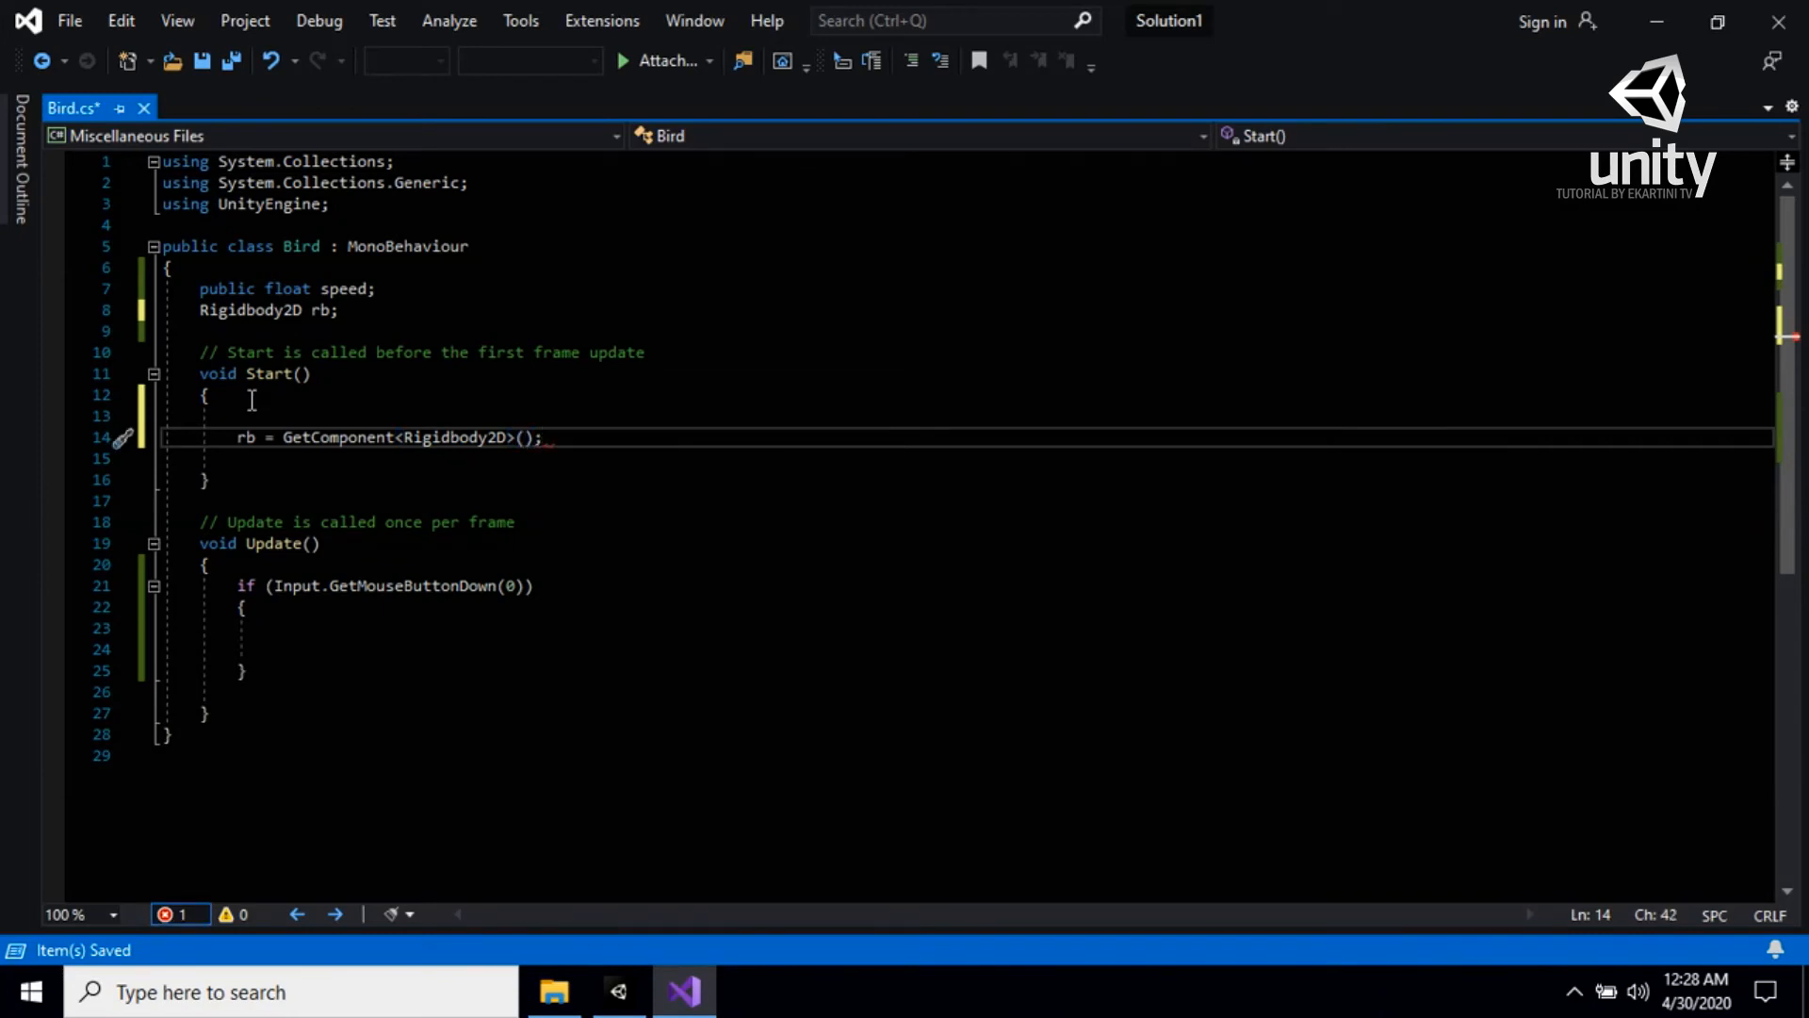
{"action": "key", "text": "ctrl+s"}
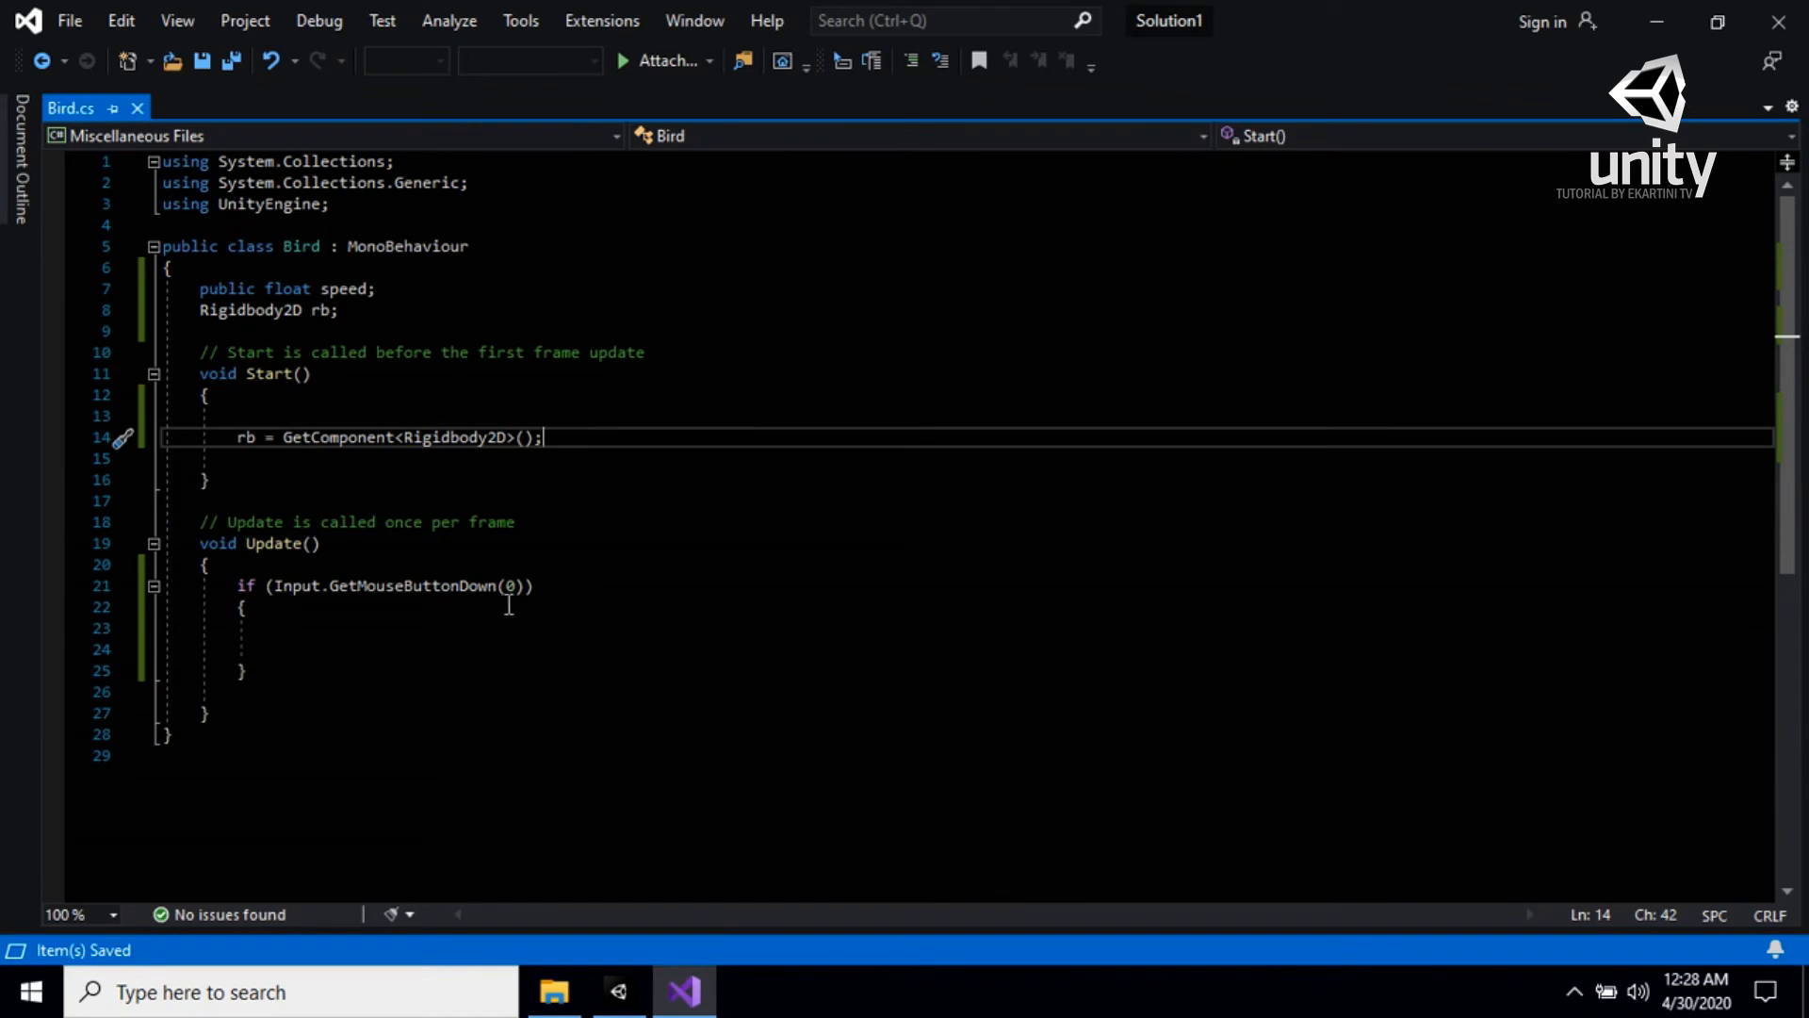
Add rb.velocity = Vector2.up * speed; inside the mouse-button if block and save the Bird script
{"action": "left_click", "coordinate": [311, 632]}
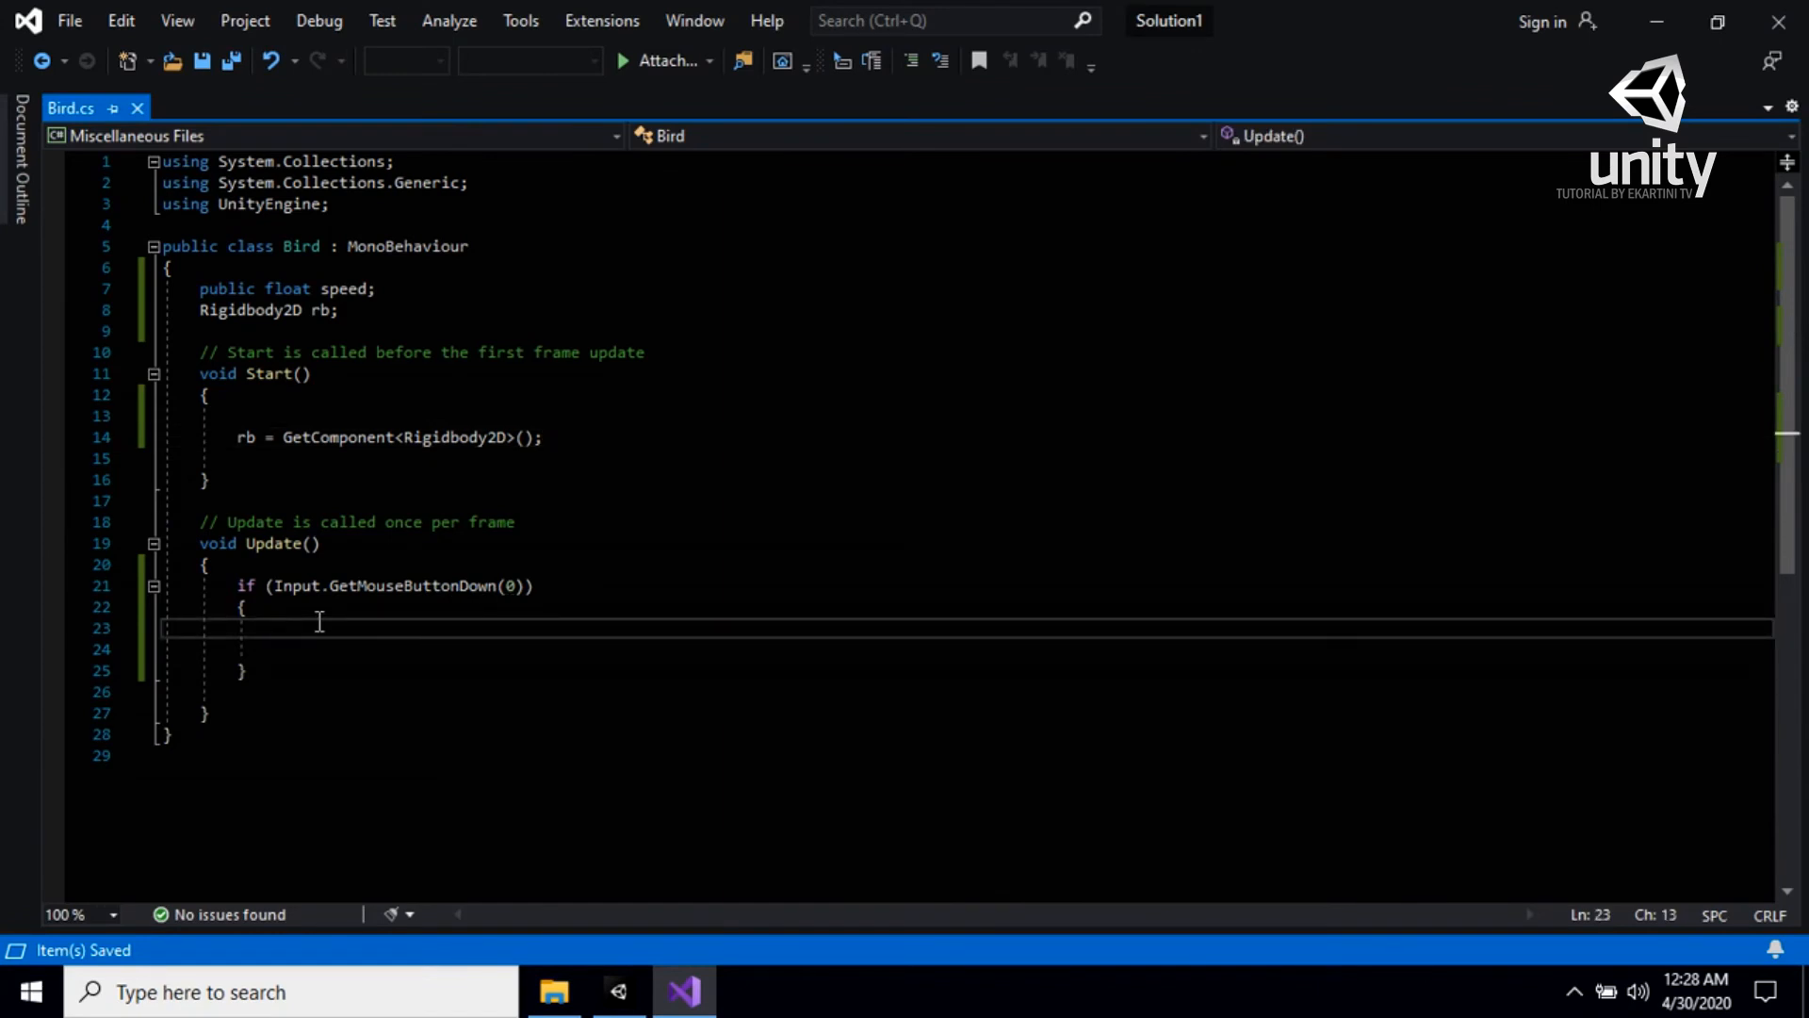
{"action": "type", "text": "rb.veloco"}
{"action": "key", "text": "BackSpace"}
{"action": "type", "text": "ity ="}
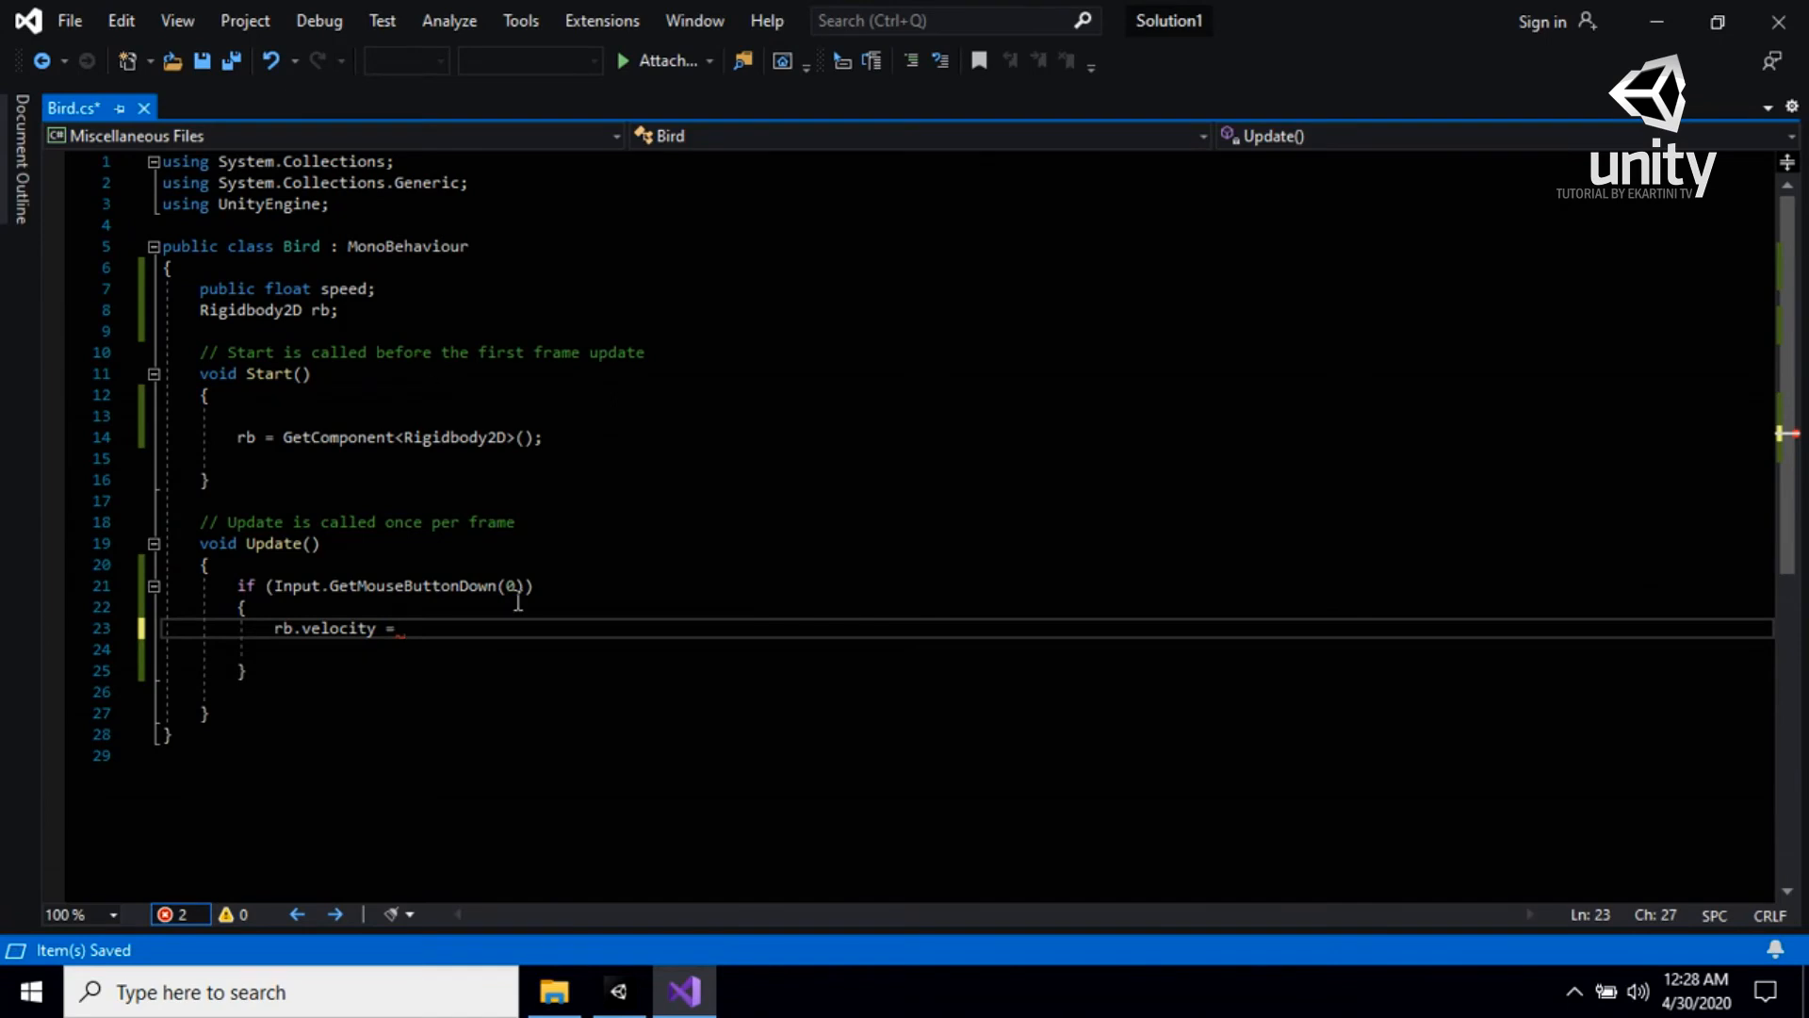
{"action": "type", "text": "Vecor"}
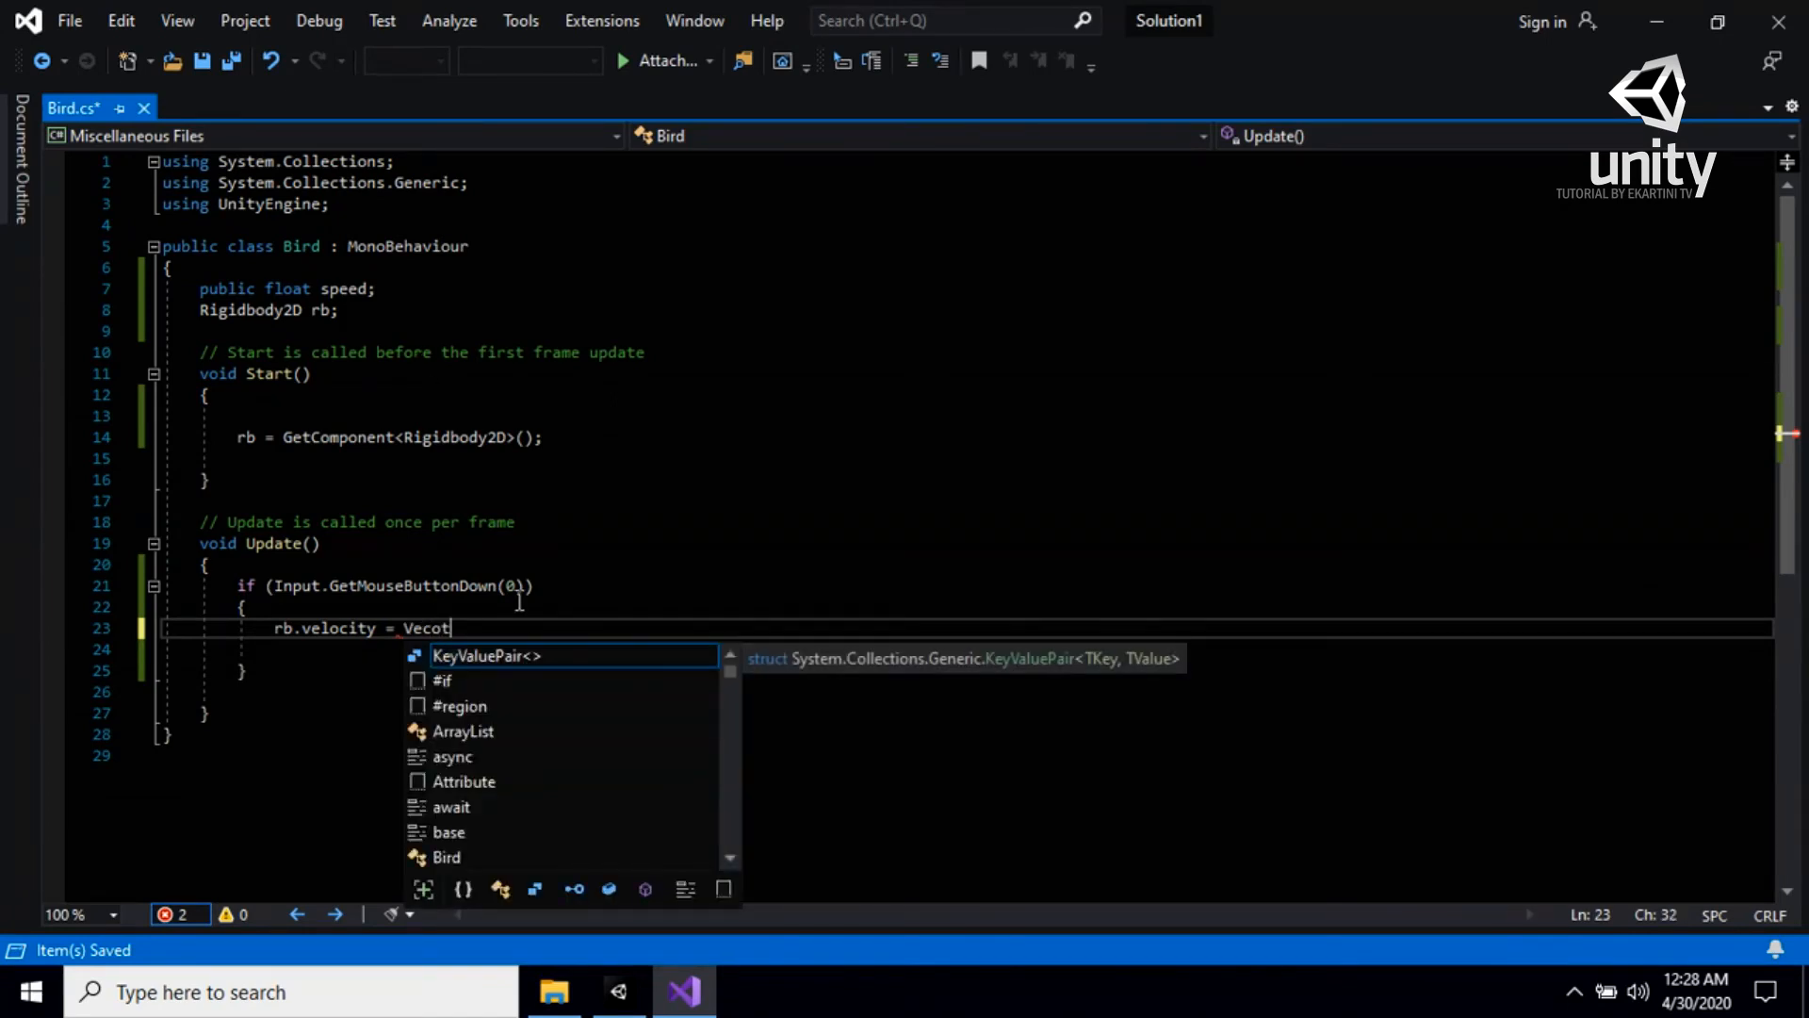
{"action": "key", "text": "BackSpace"}
{"action": "key", "text": "BackSpace"}
{"action": "type", "text": "tor2"}
{"action": "key", "text": "Escape"}
{"action": "type", "text": ".up "}
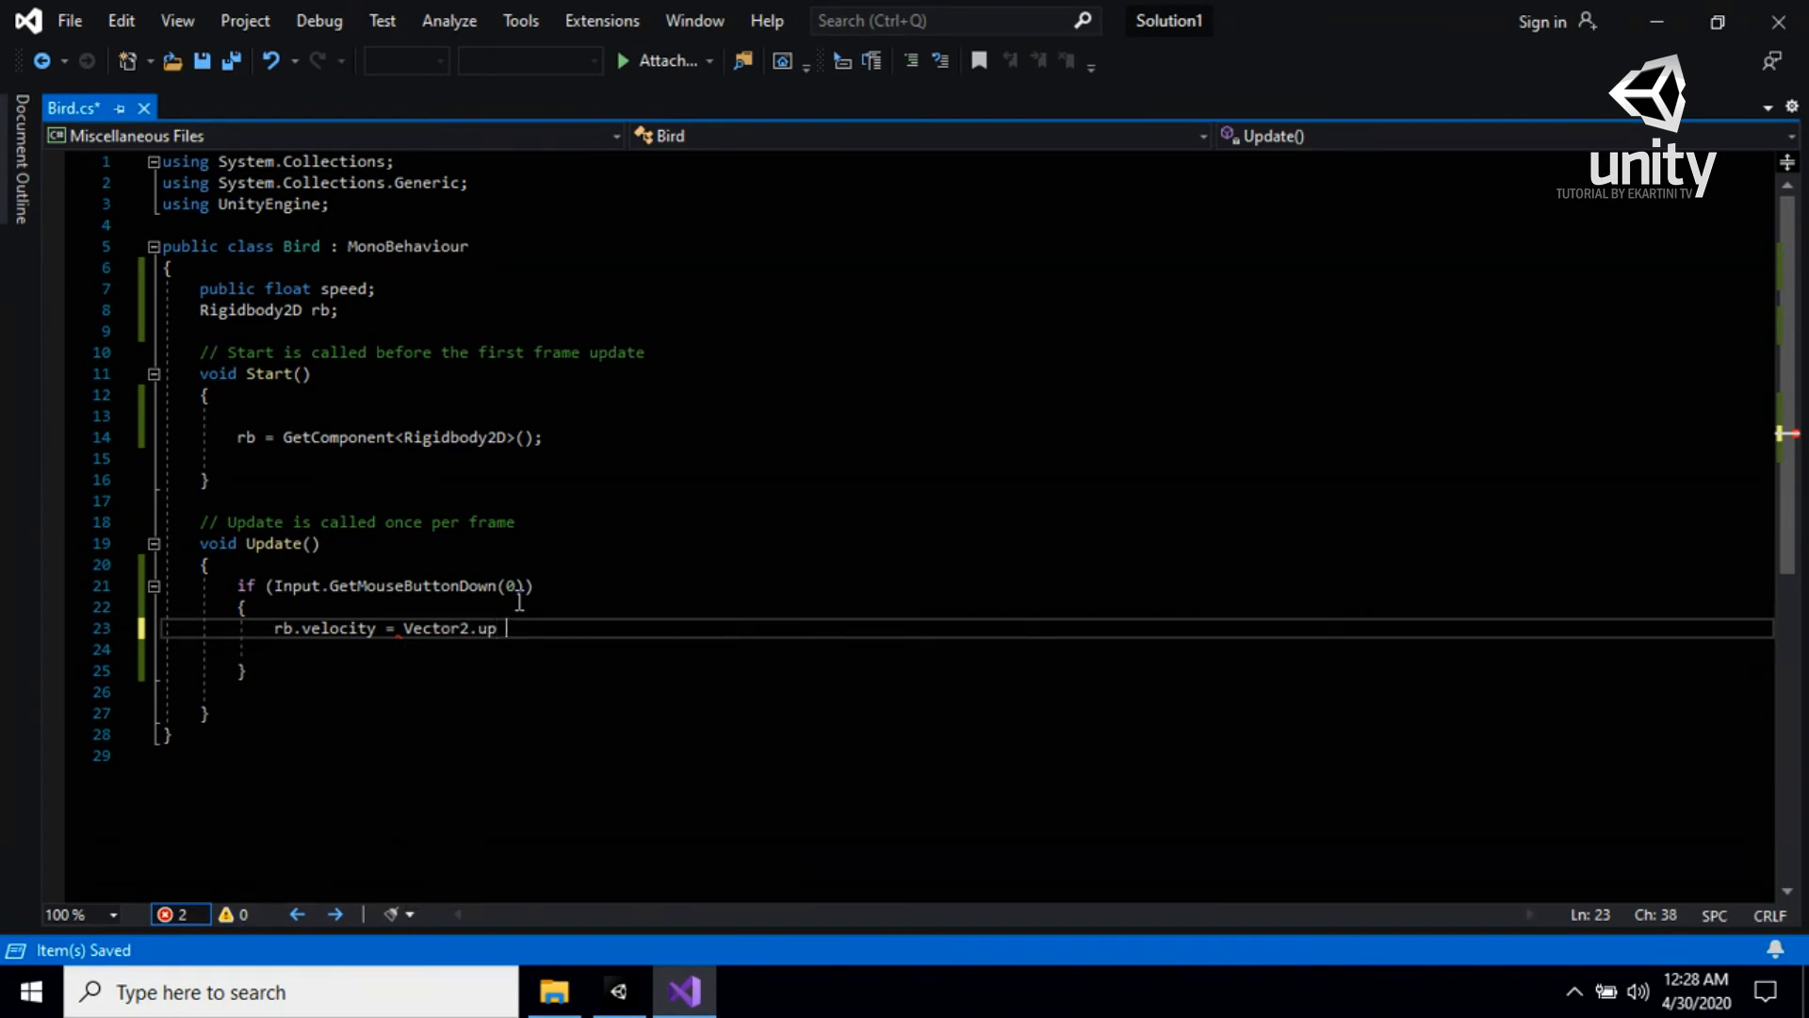
{"action": "type", "text": "* speed"}
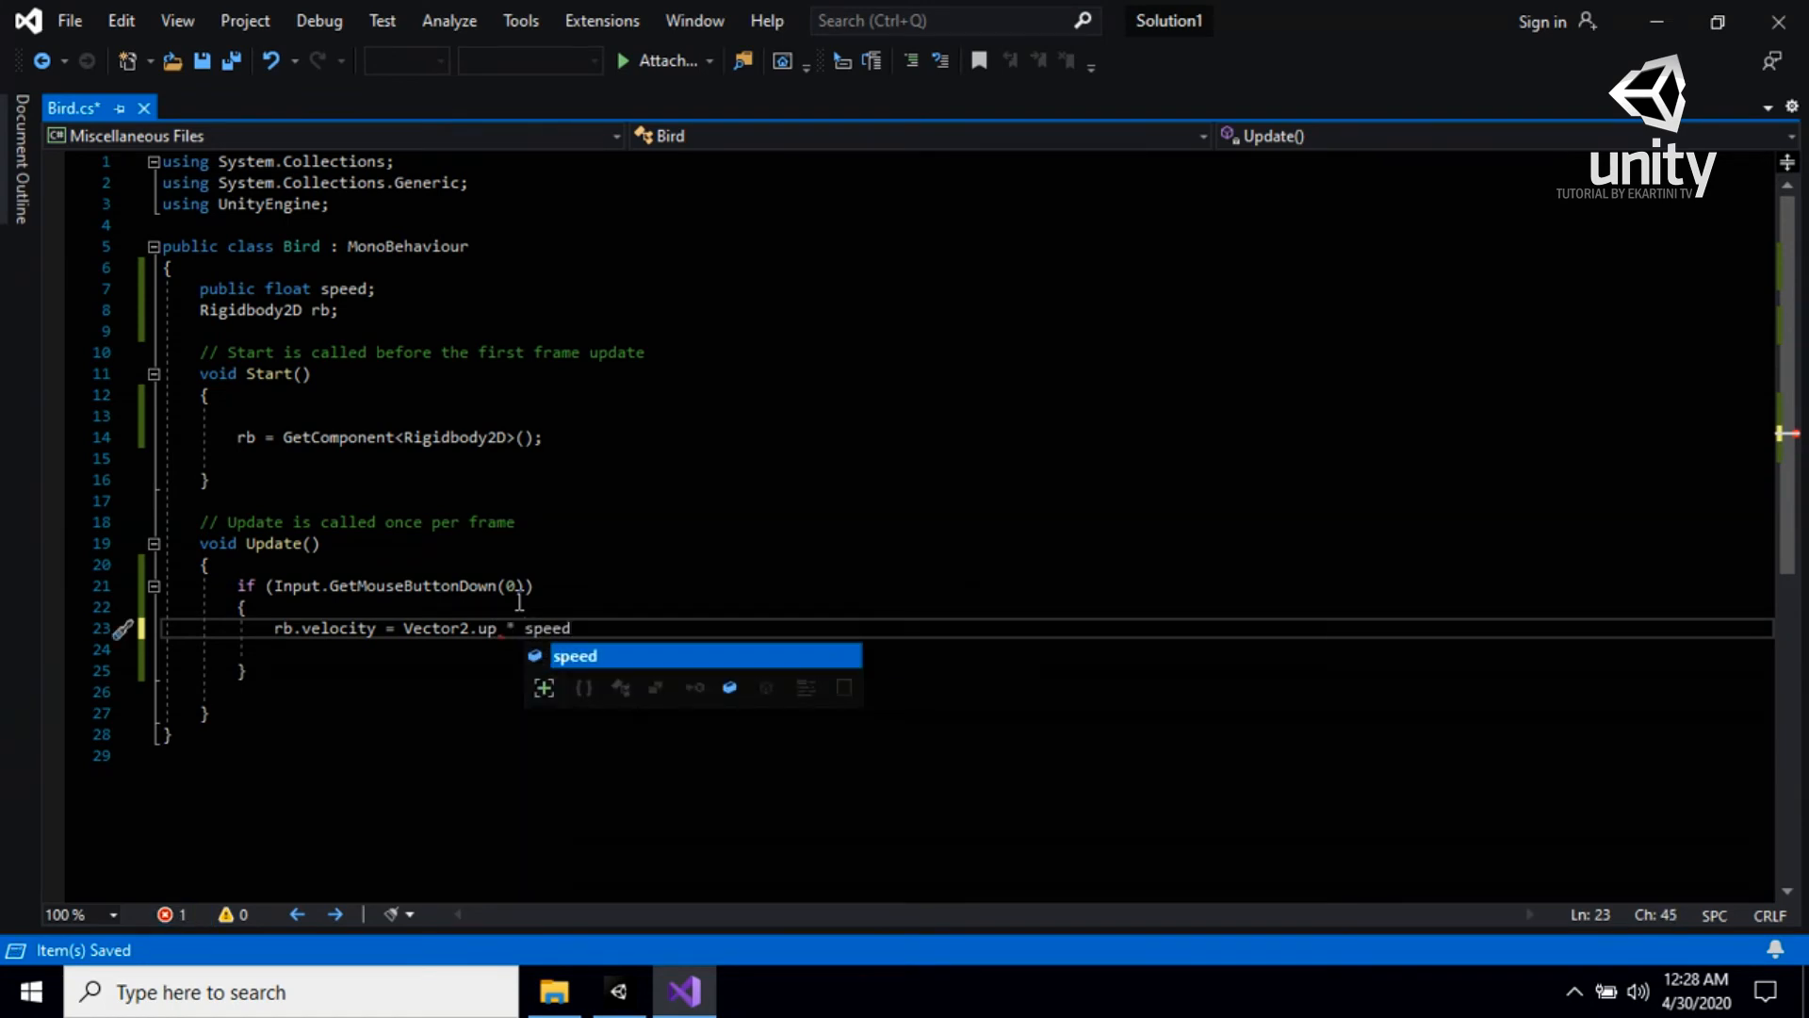
{"action": "type", "text": ";"}
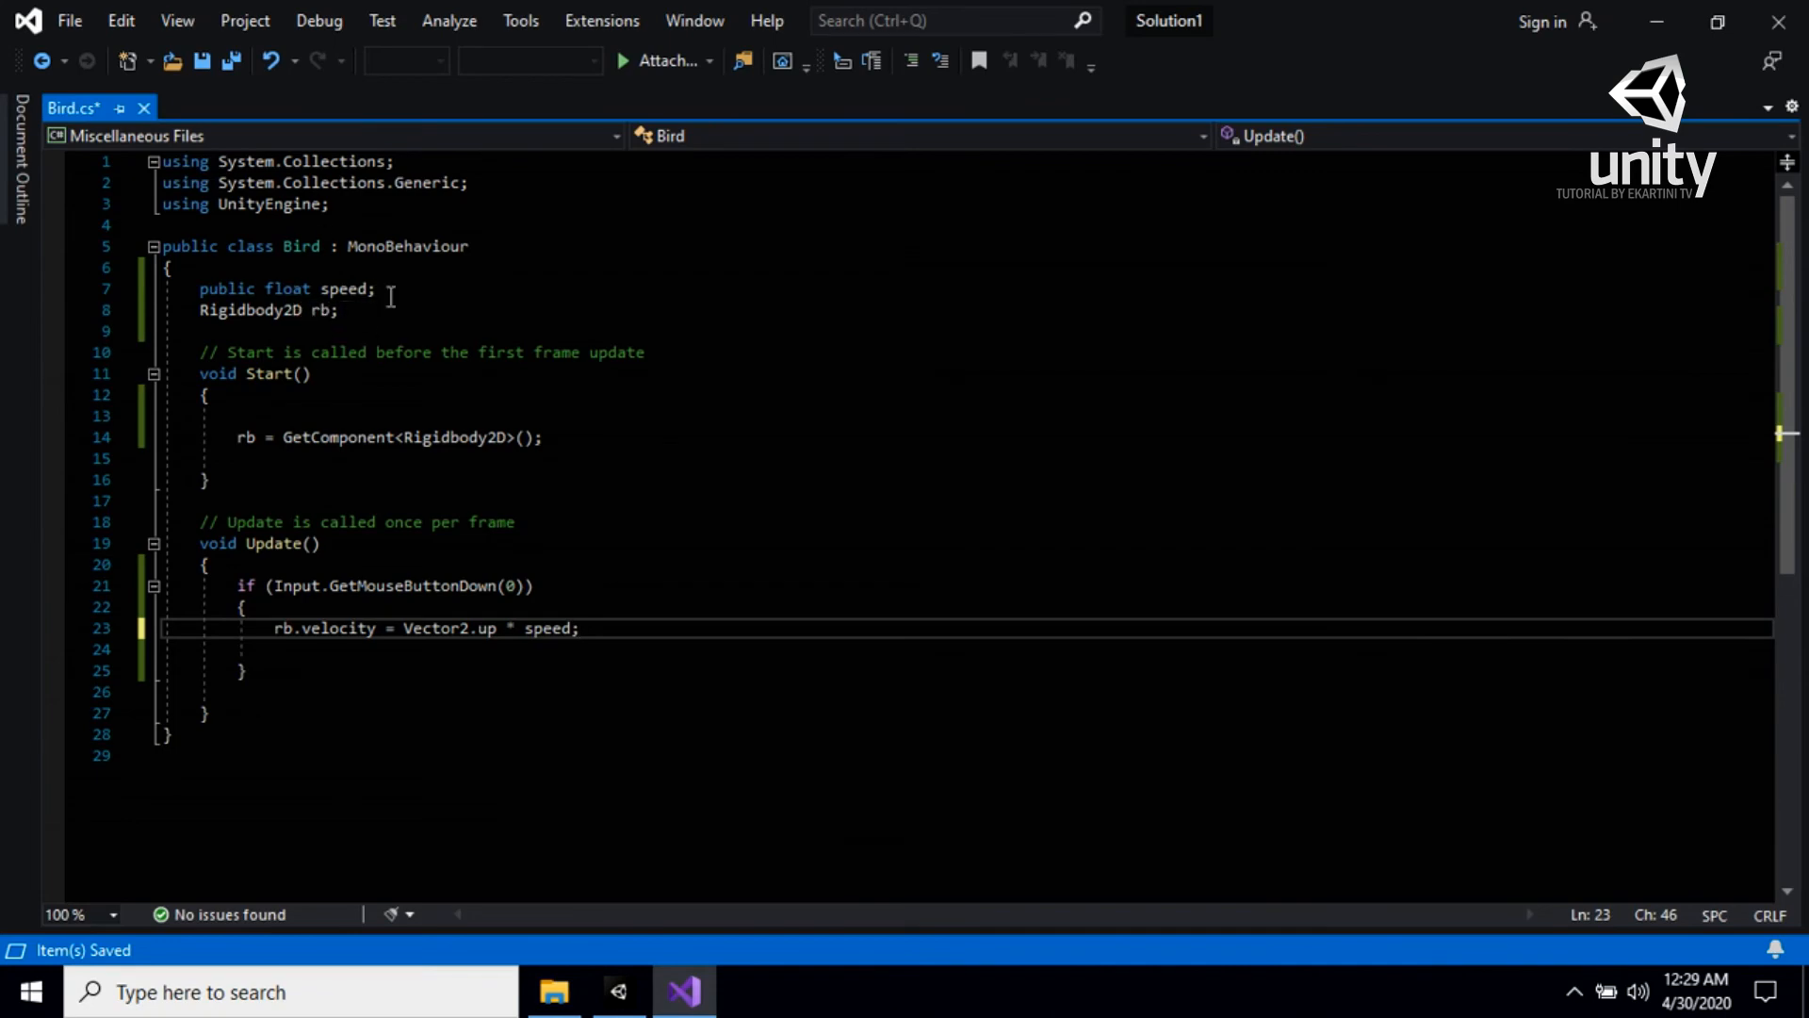
{"action": "left_click", "coordinate": [359, 310]}
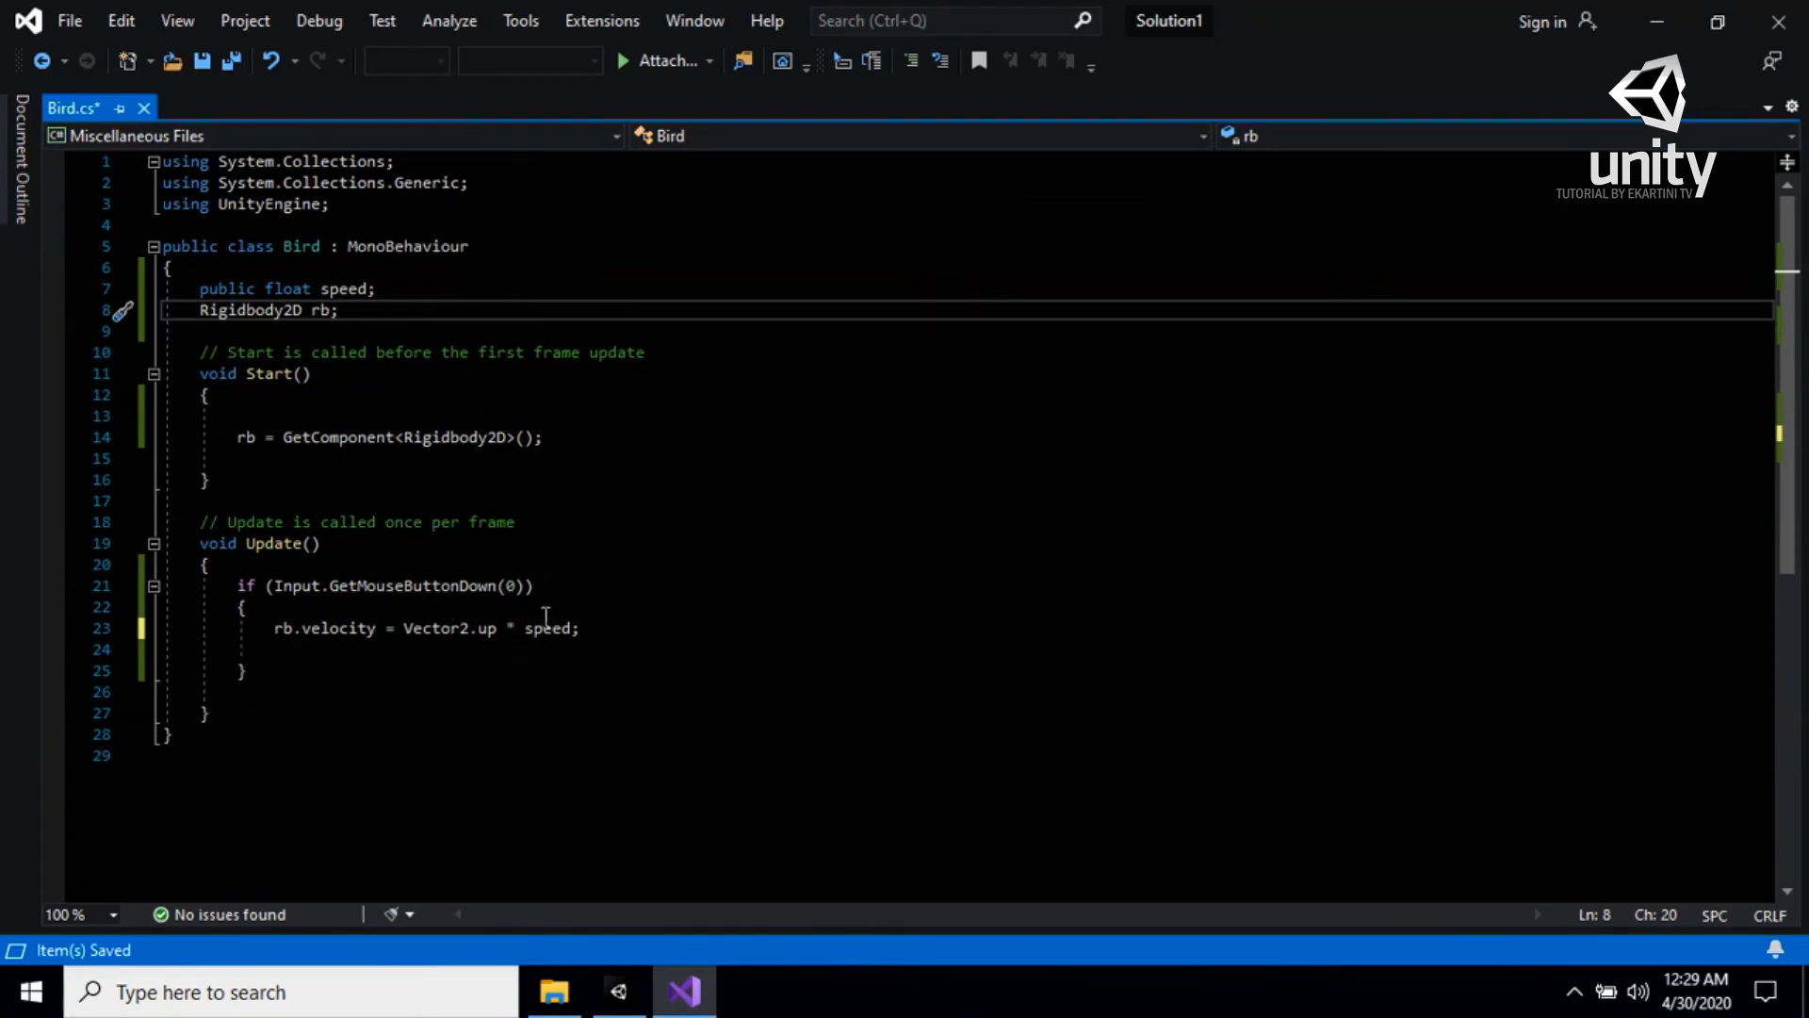
{"action": "key", "text": "ctrl+s"}
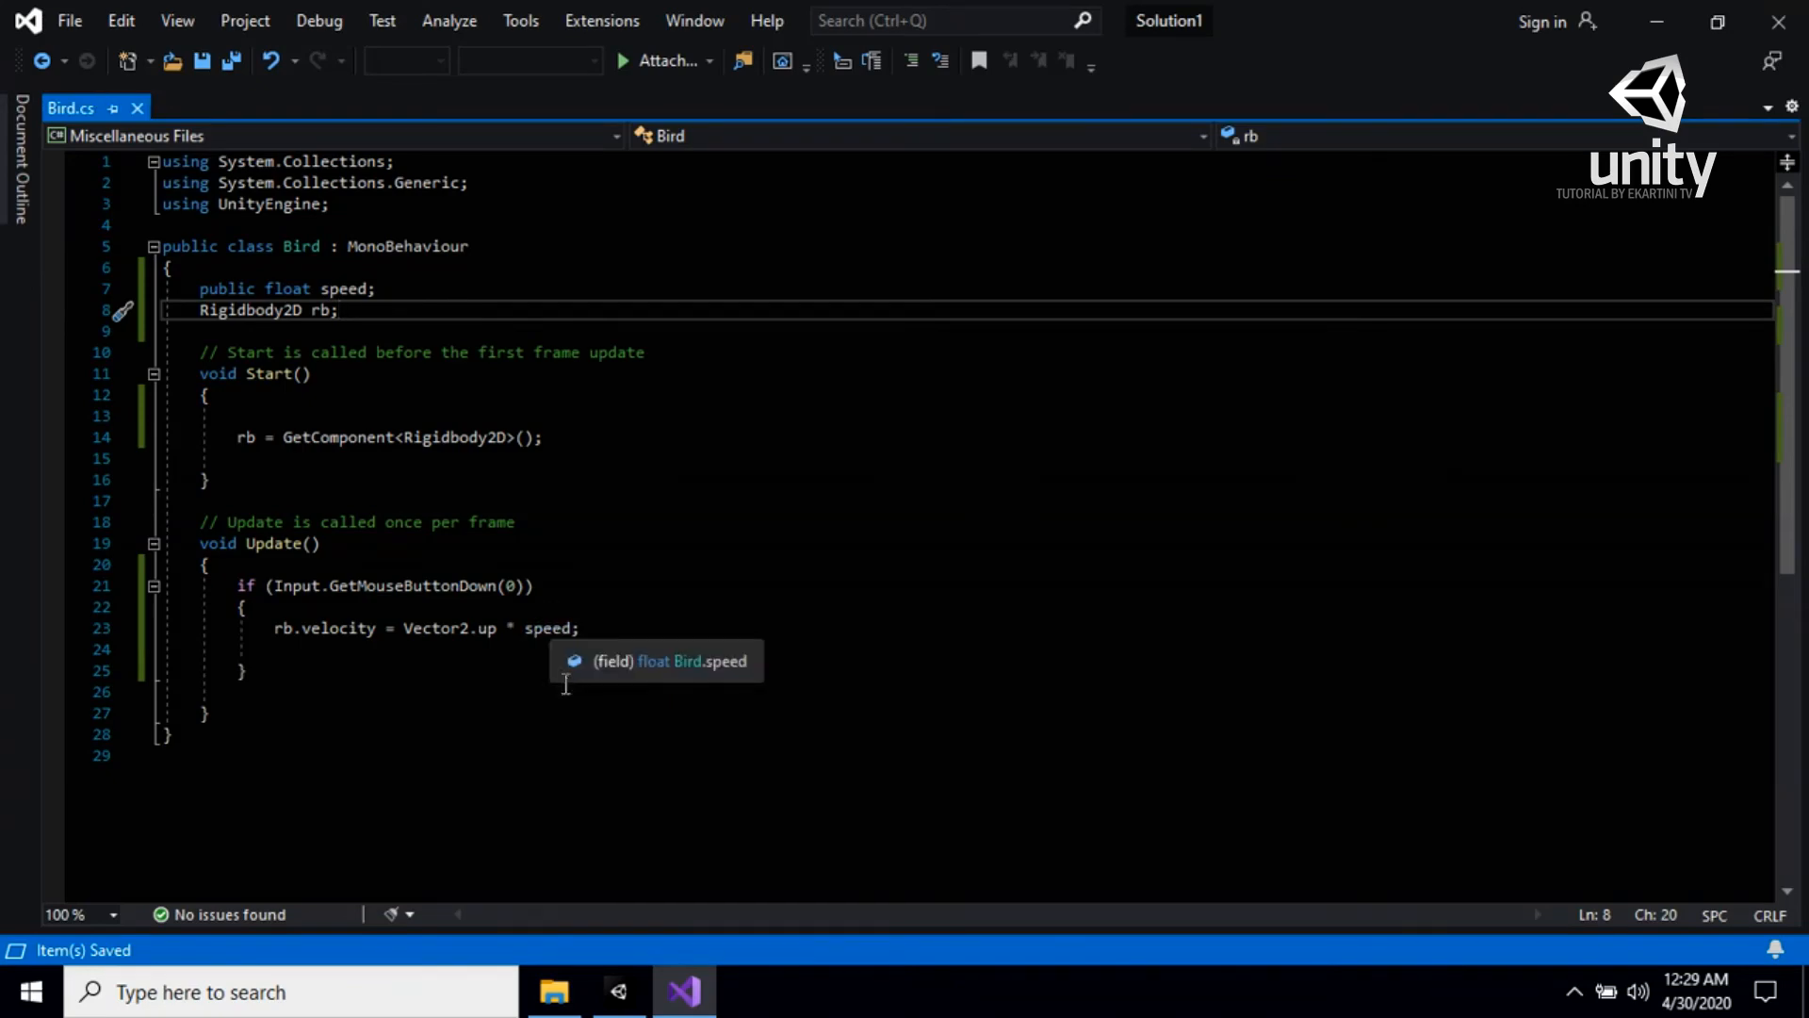
Switch to Unity, attach the Bird script to the bird object, and select that object
{"action": "left_click", "coordinate": [618, 992]}
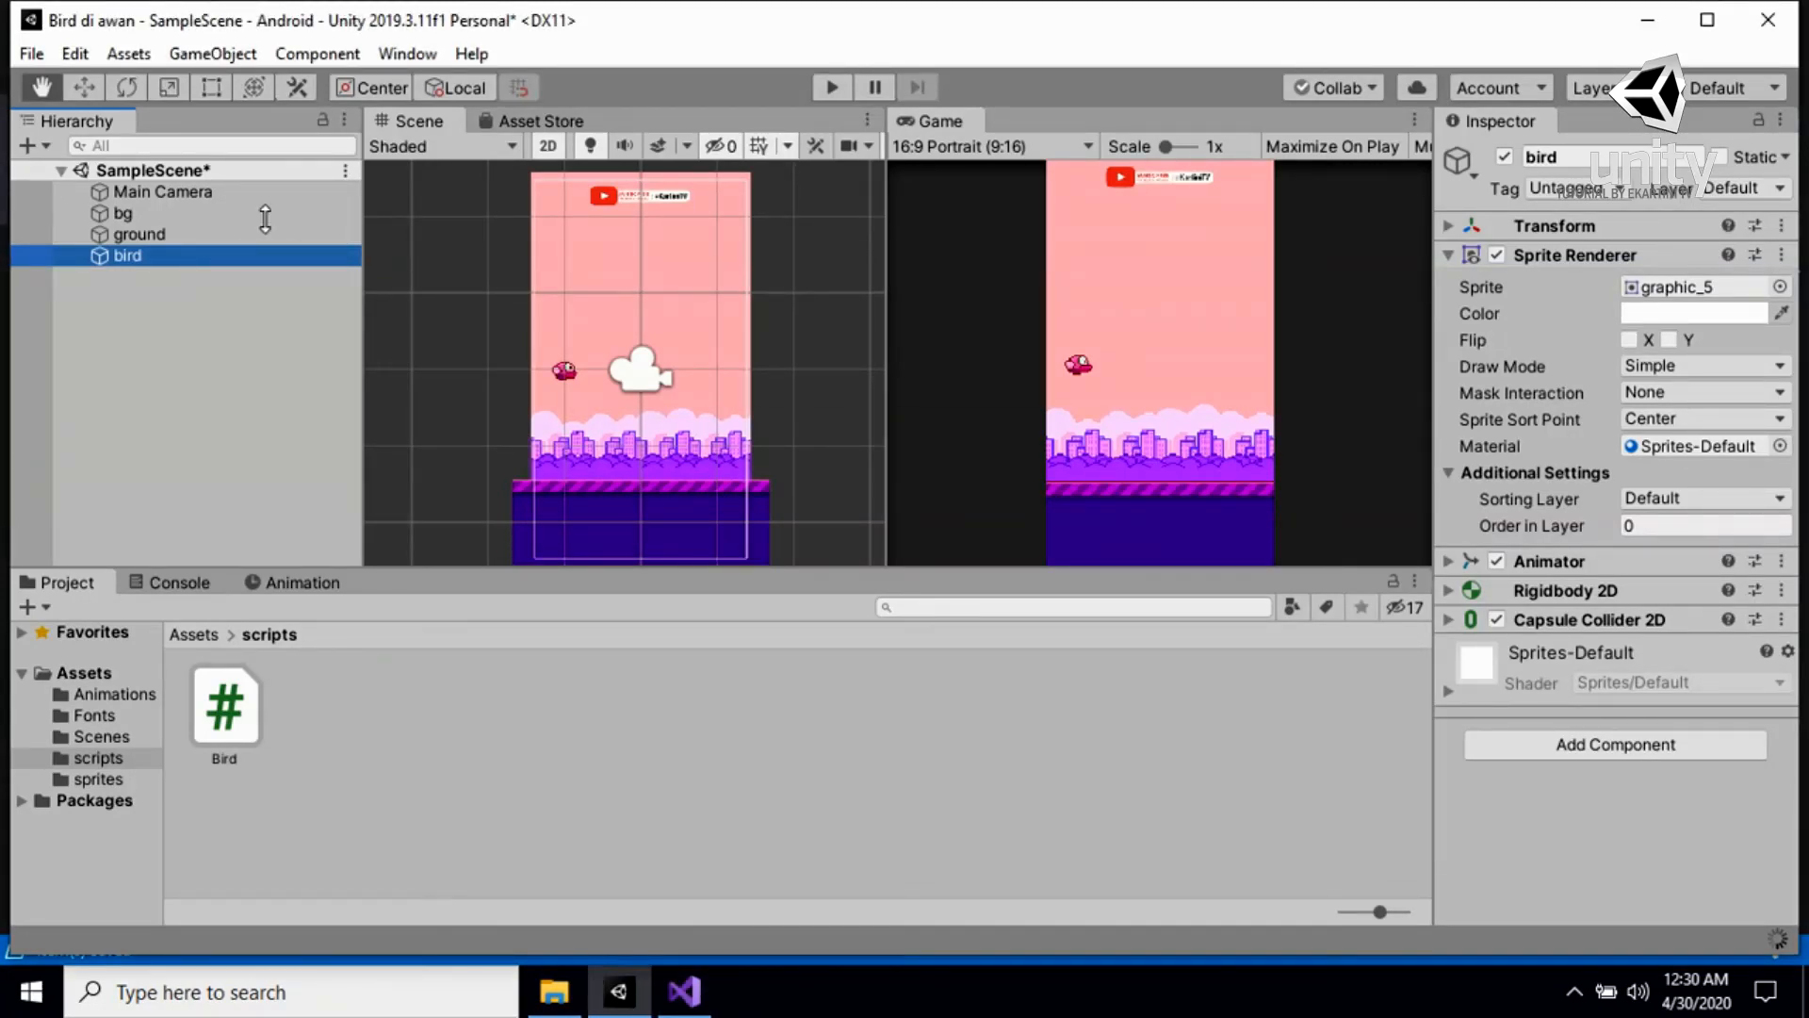
{"action": "left_click", "coordinate": [147, 258]}
{"action": "left_click", "coordinate": [145, 258]}
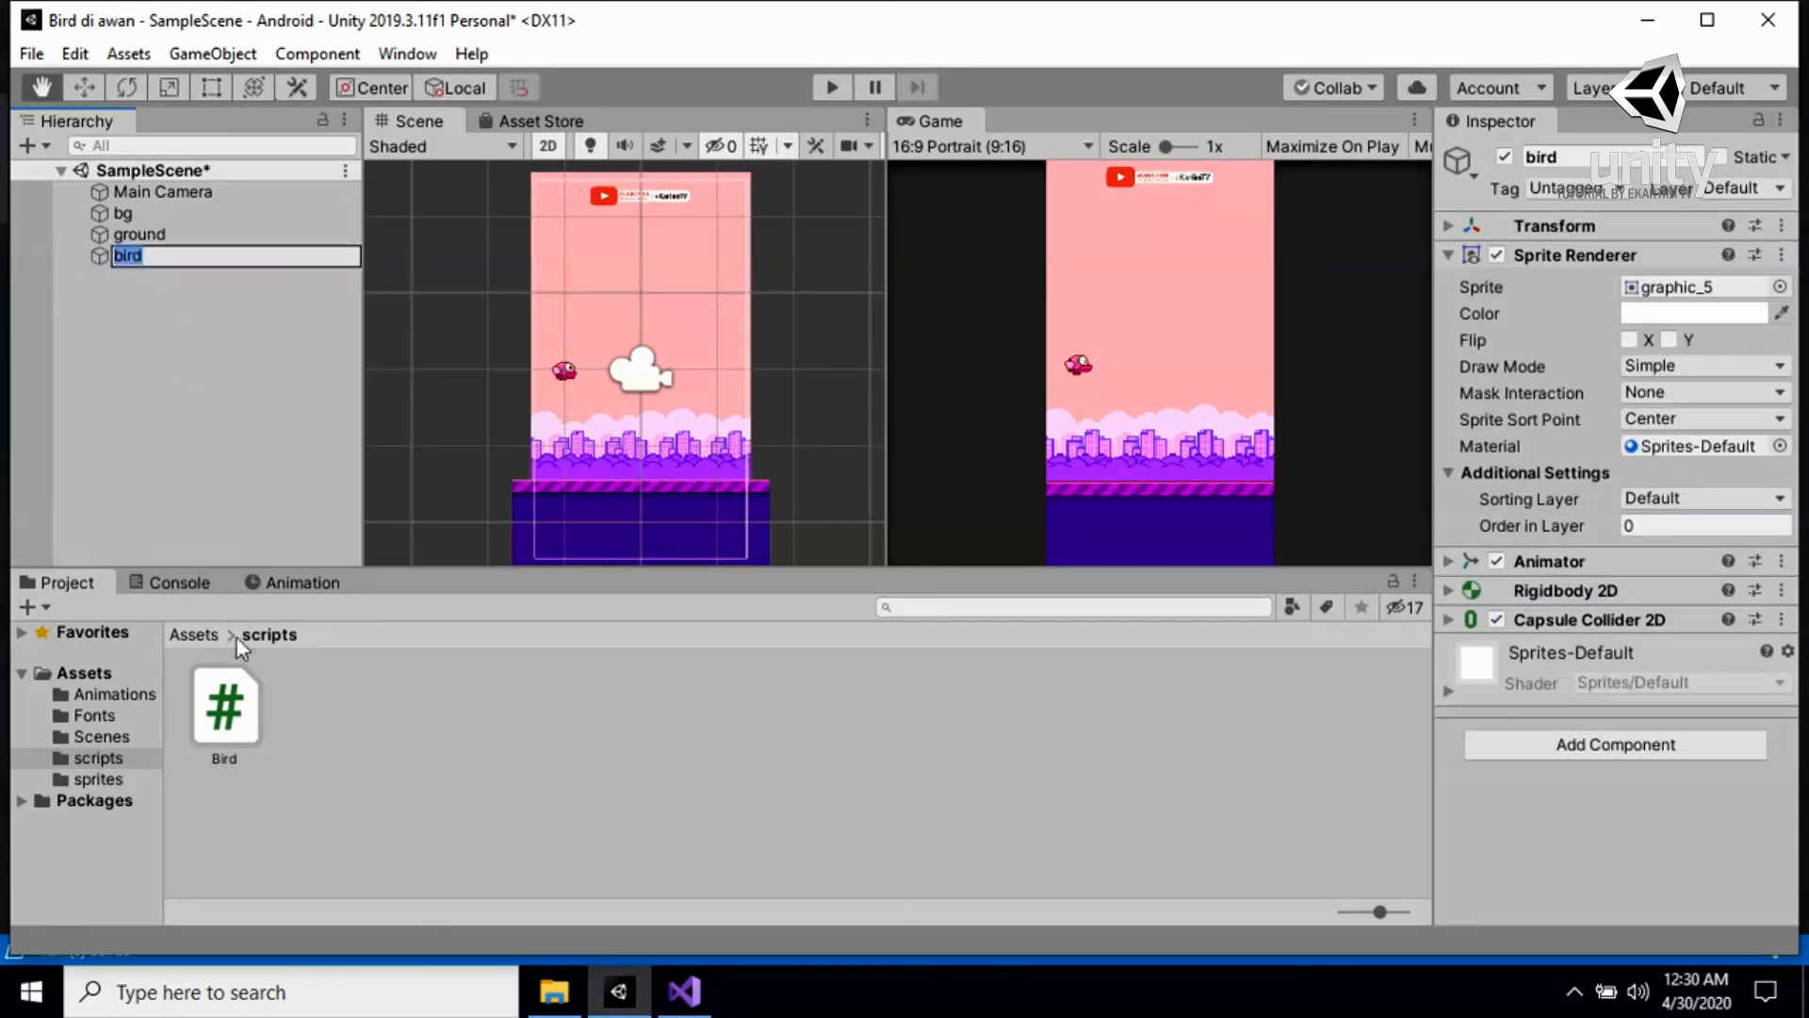
{"action": "left_click", "coordinate": [228, 724]}
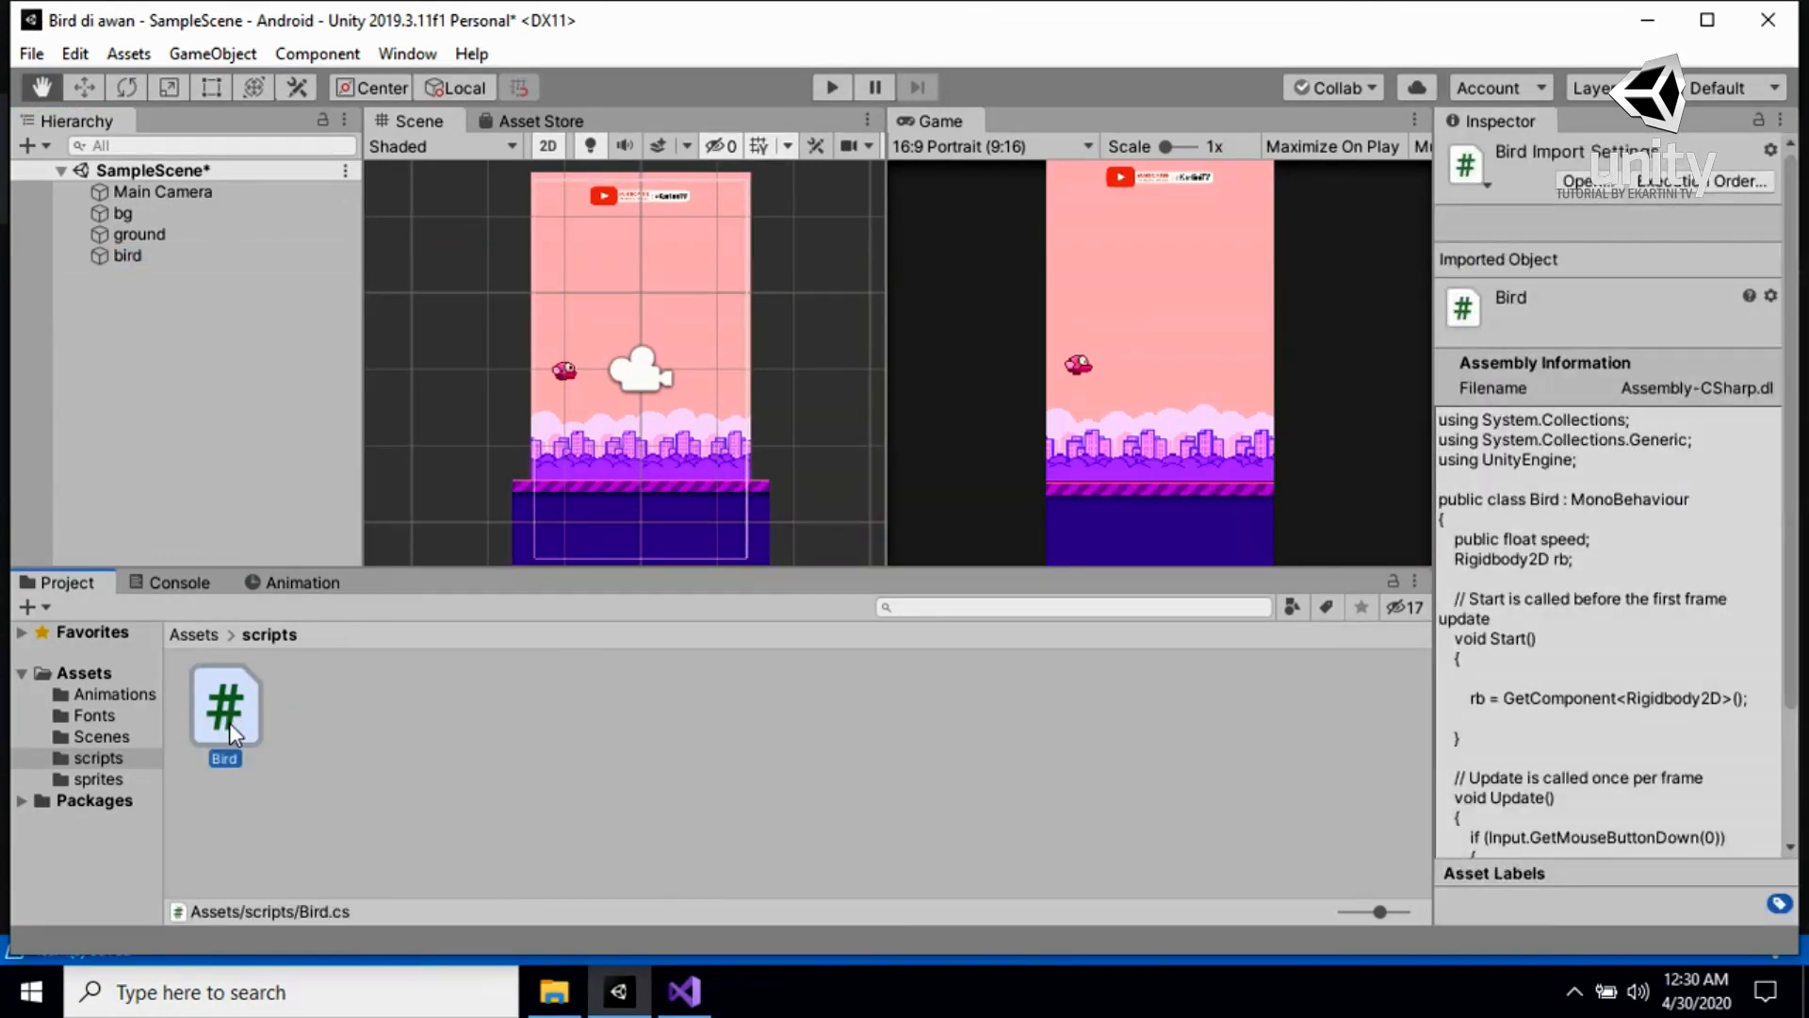
{"action": "left_click_drag", "start_coordinate": [232, 722], "coordinate": [132, 257]}
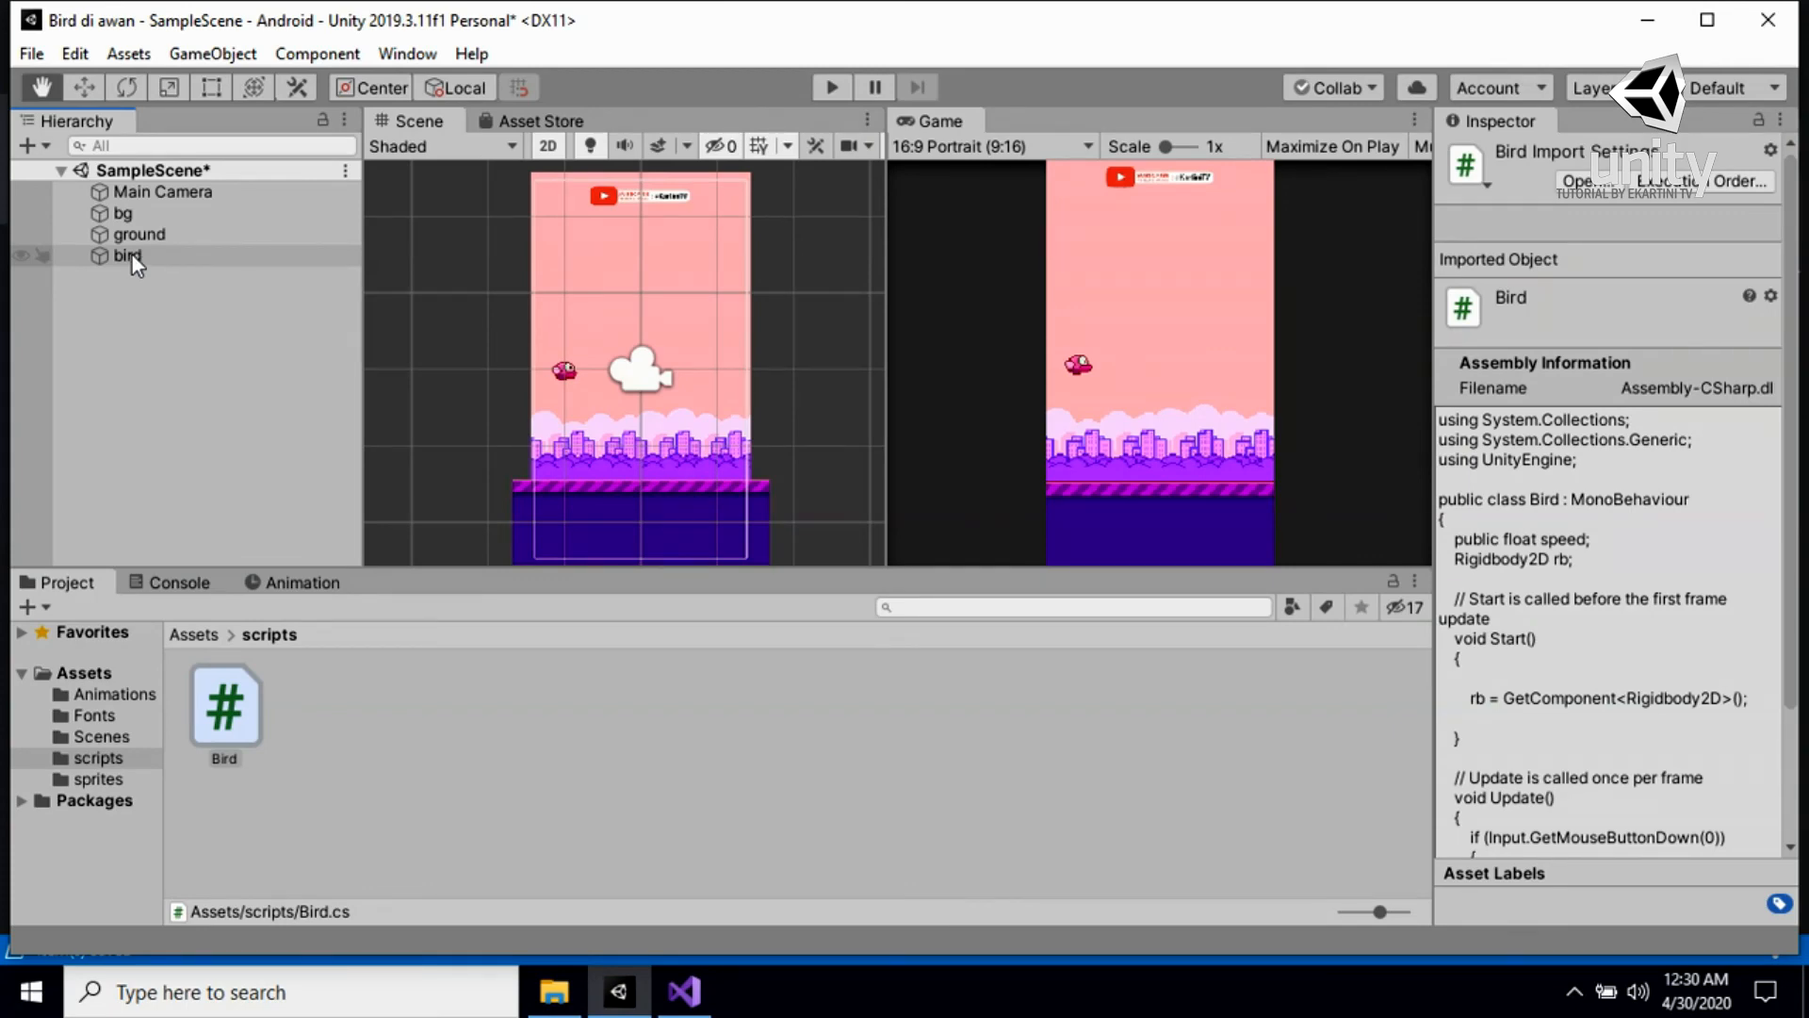
{"action": "left_click", "coordinate": [132, 256]}
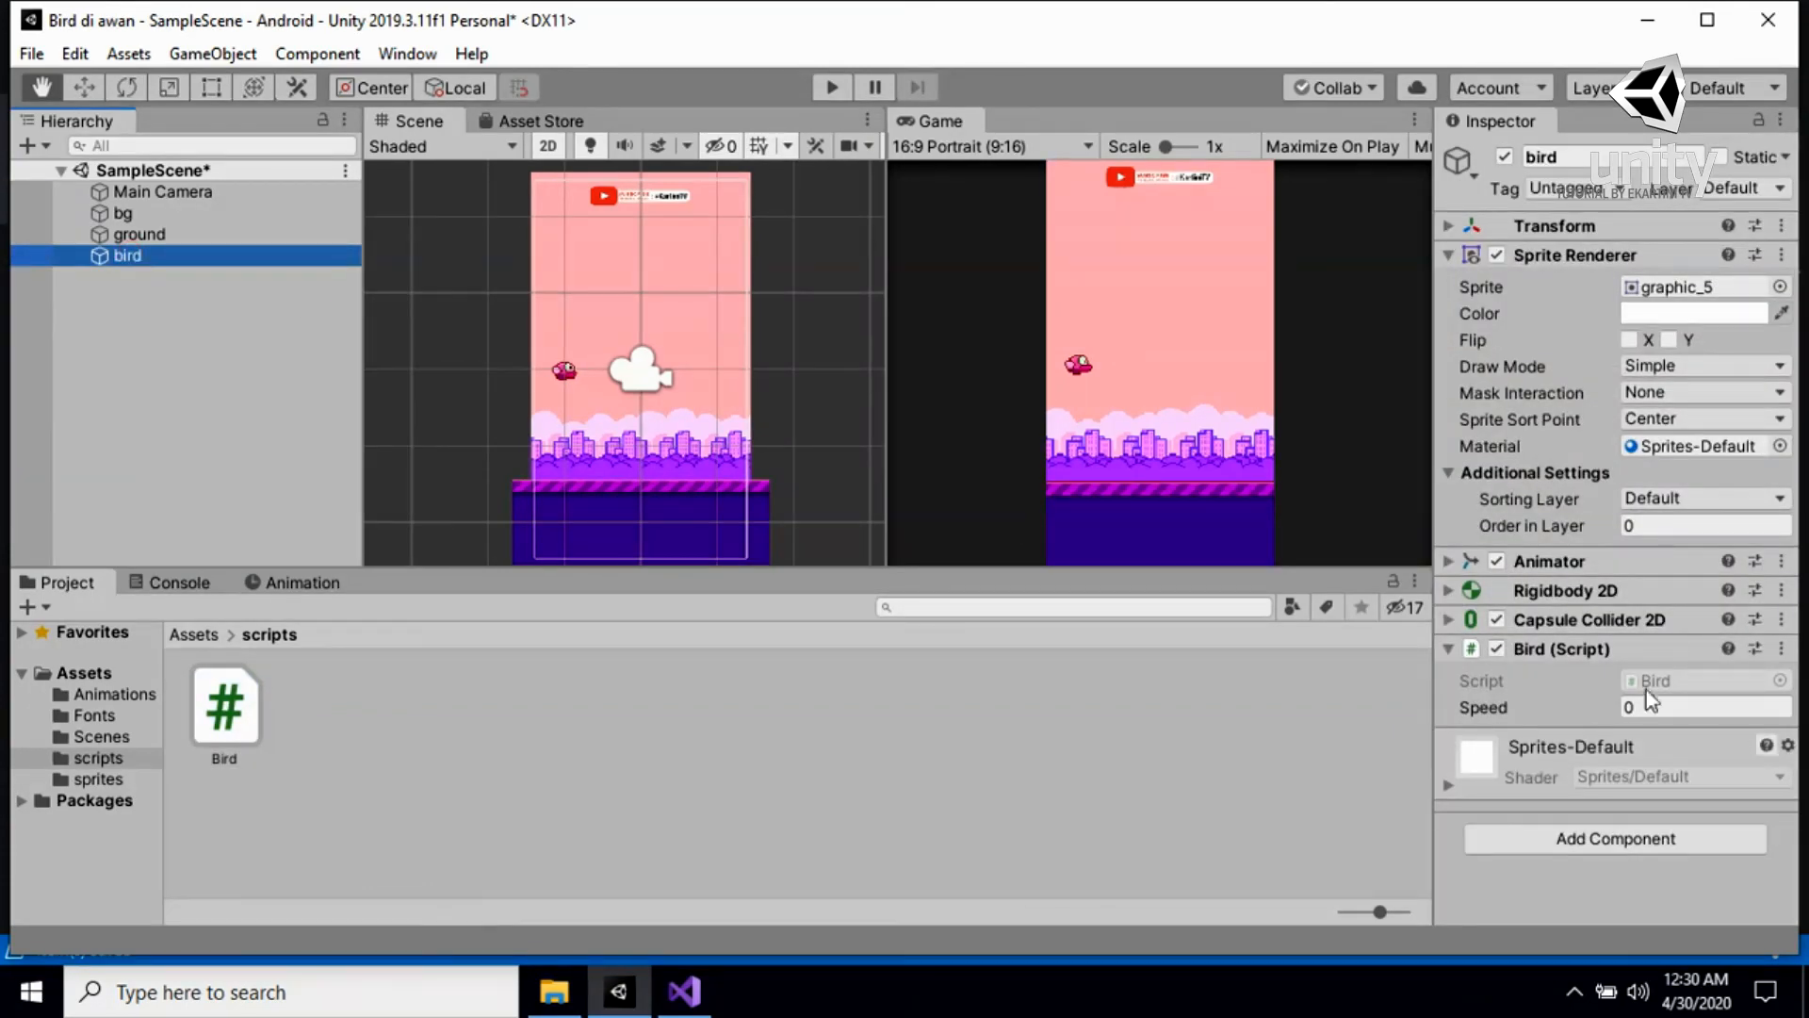
Set the Speed of the bird's Bird script component to 2.5
{"action": "left_click", "coordinate": [1566, 645]}
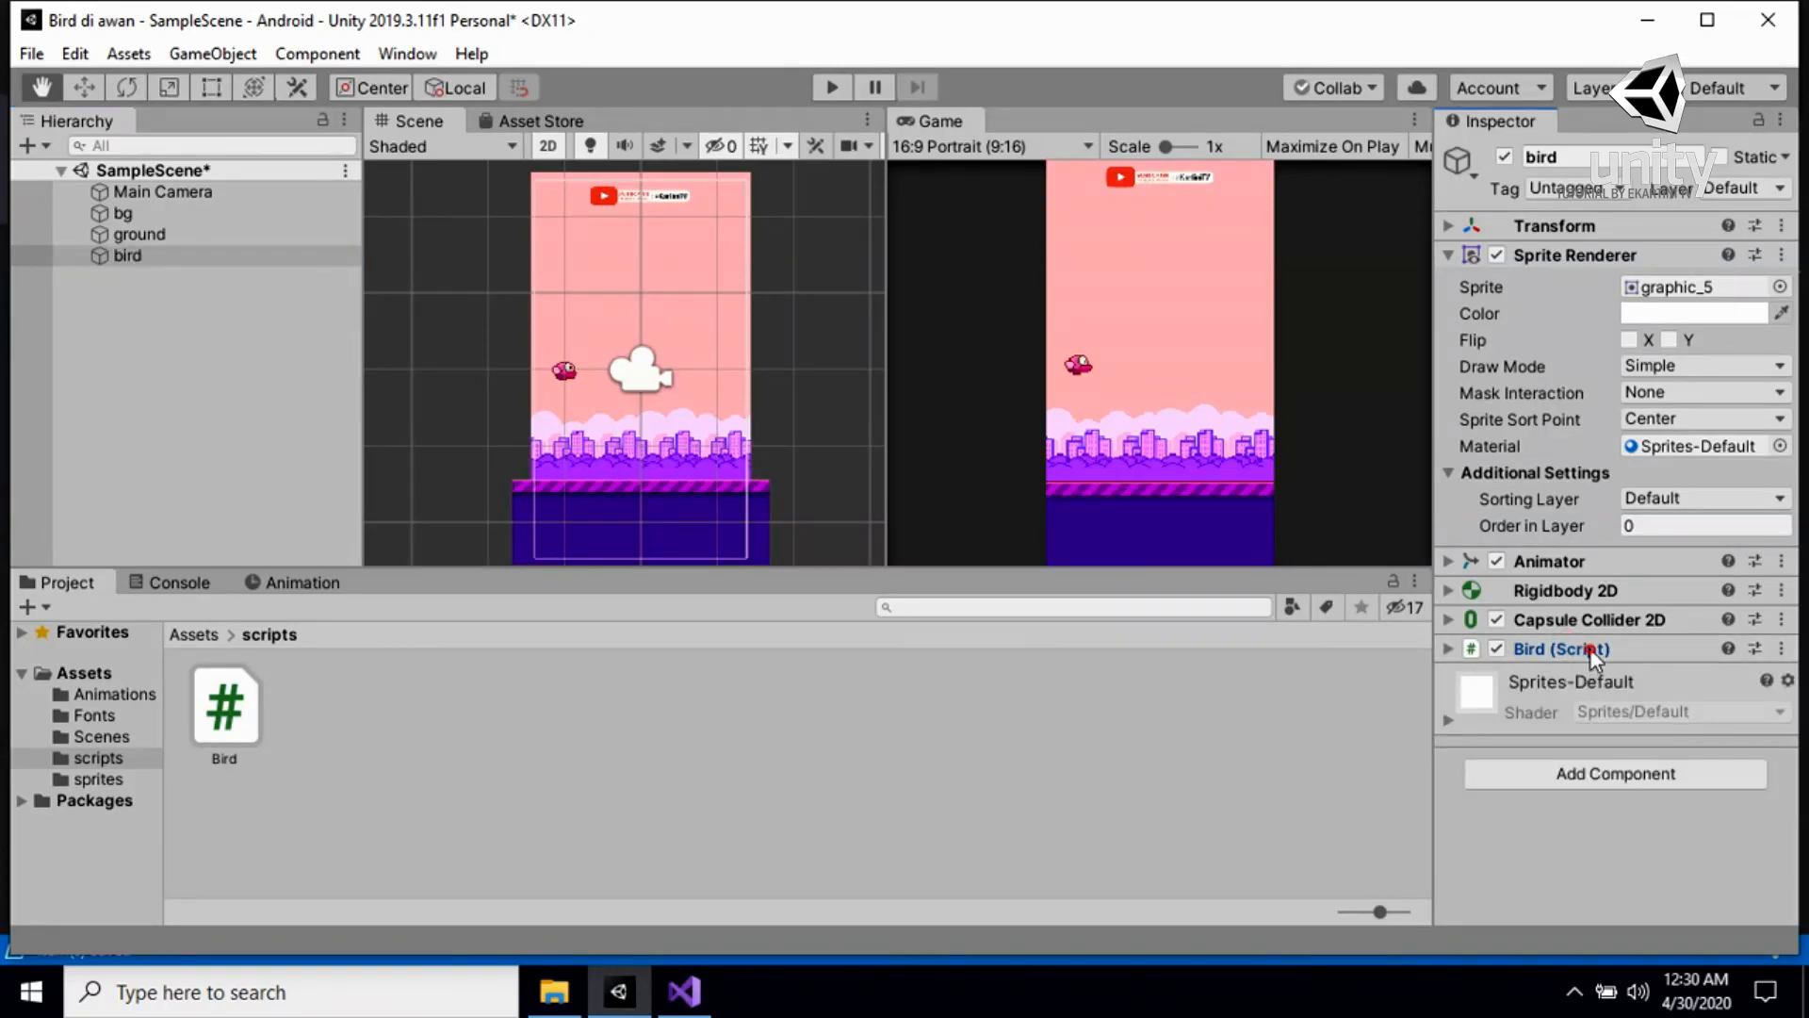
{"action": "left_click", "coordinate": [1590, 650]}
{"action": "left_click_drag", "start_coordinate": [1657, 705], "coordinate": [1627, 708]}
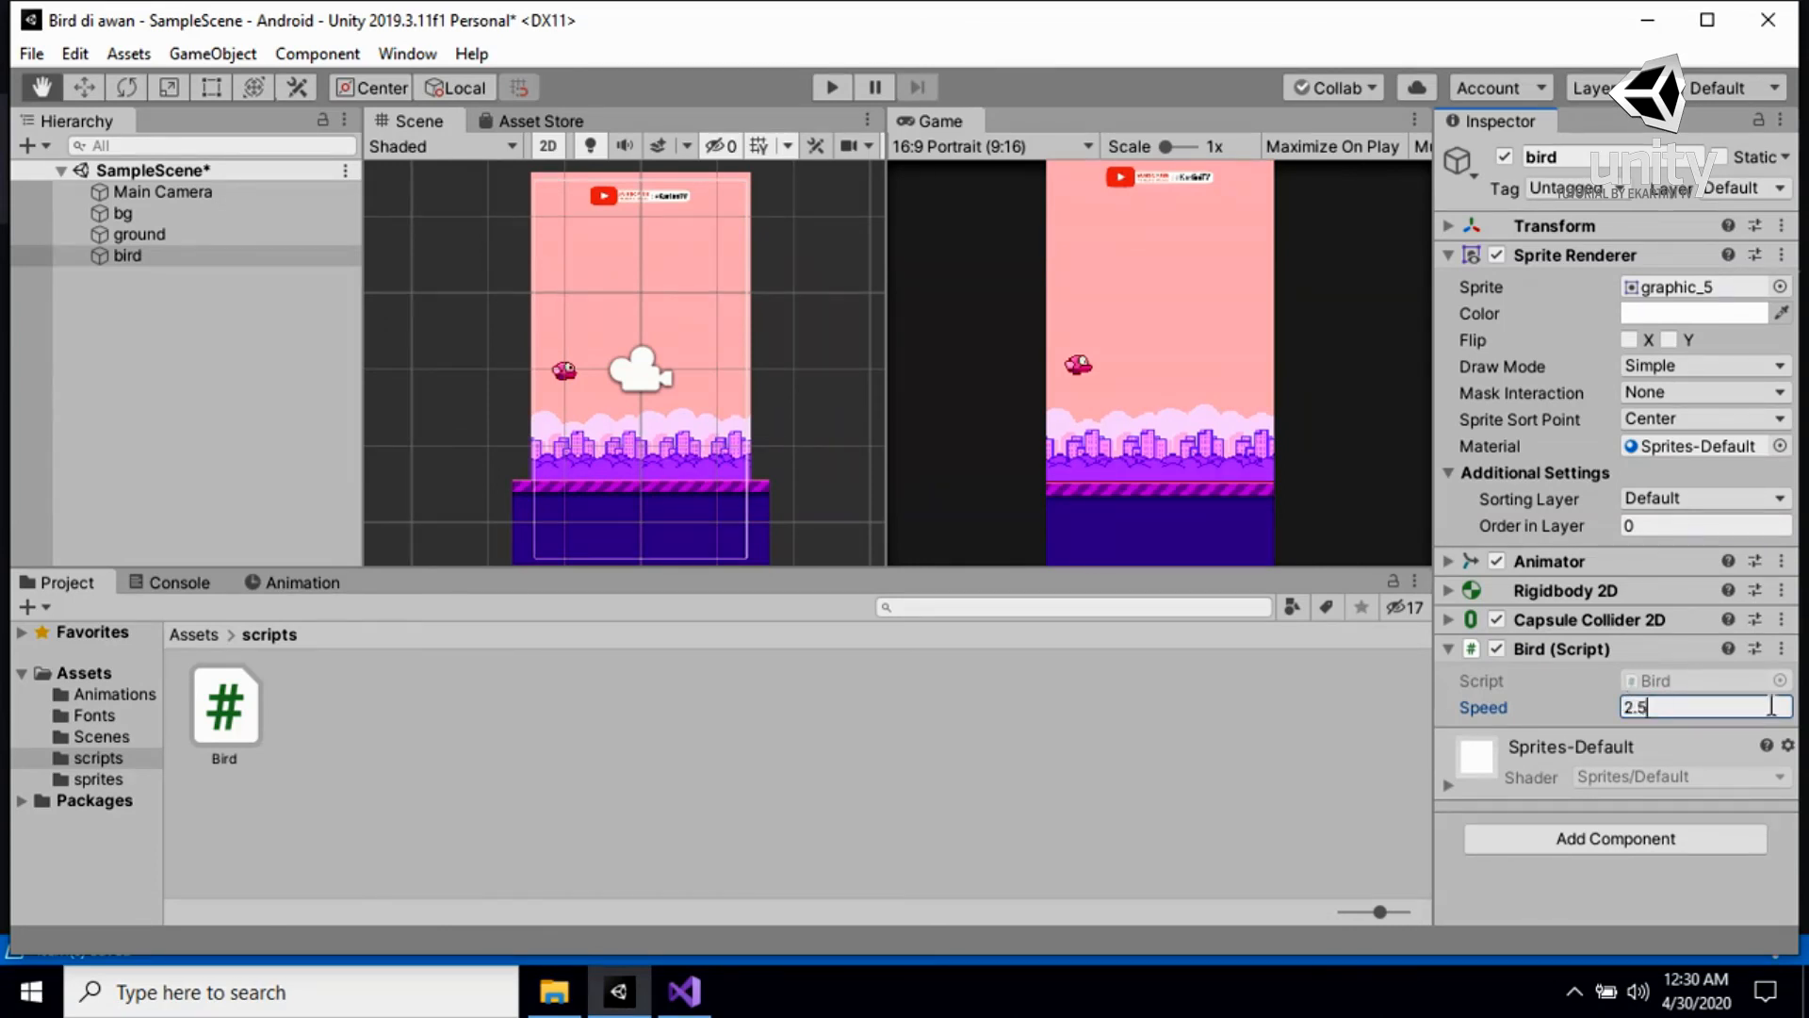
{"action": "left_click", "coordinate": [288, 441]}
{"action": "left_click", "coordinate": [199, 256]}
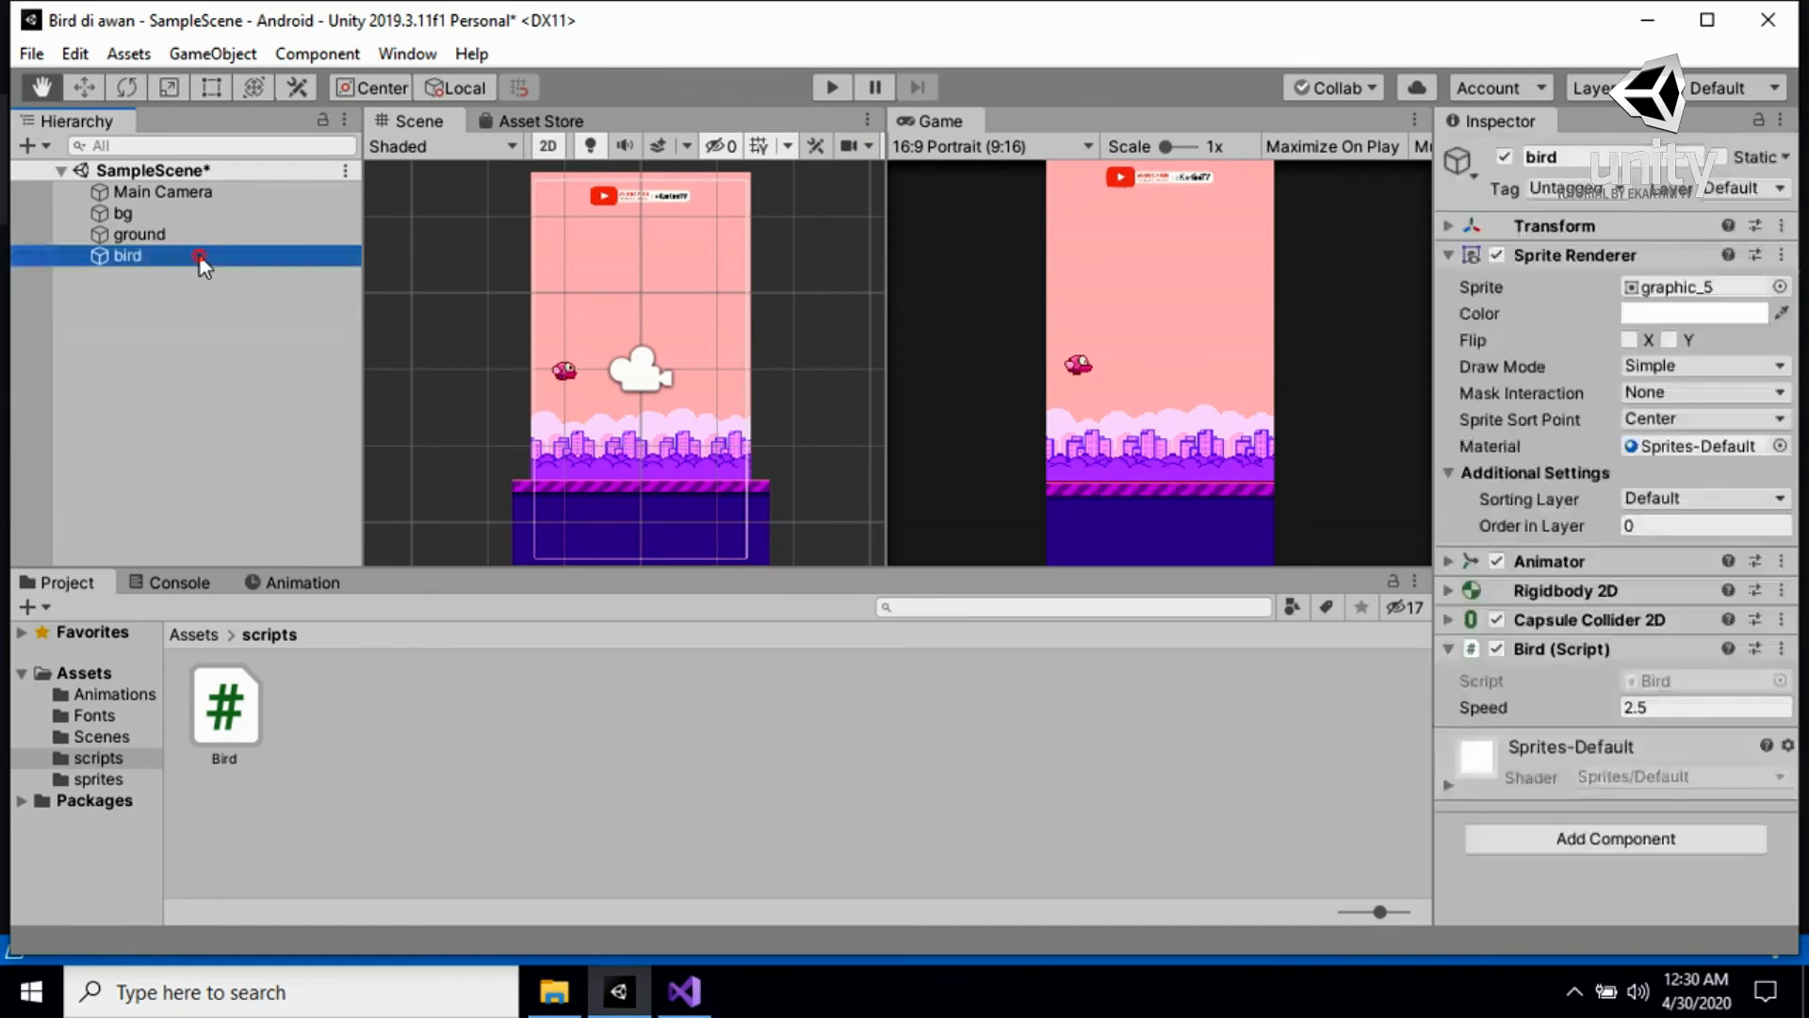
Run the game and make the bird flap repeatedly in the Game view to test its upward movement
{"action": "left_click", "coordinate": [829, 89]}
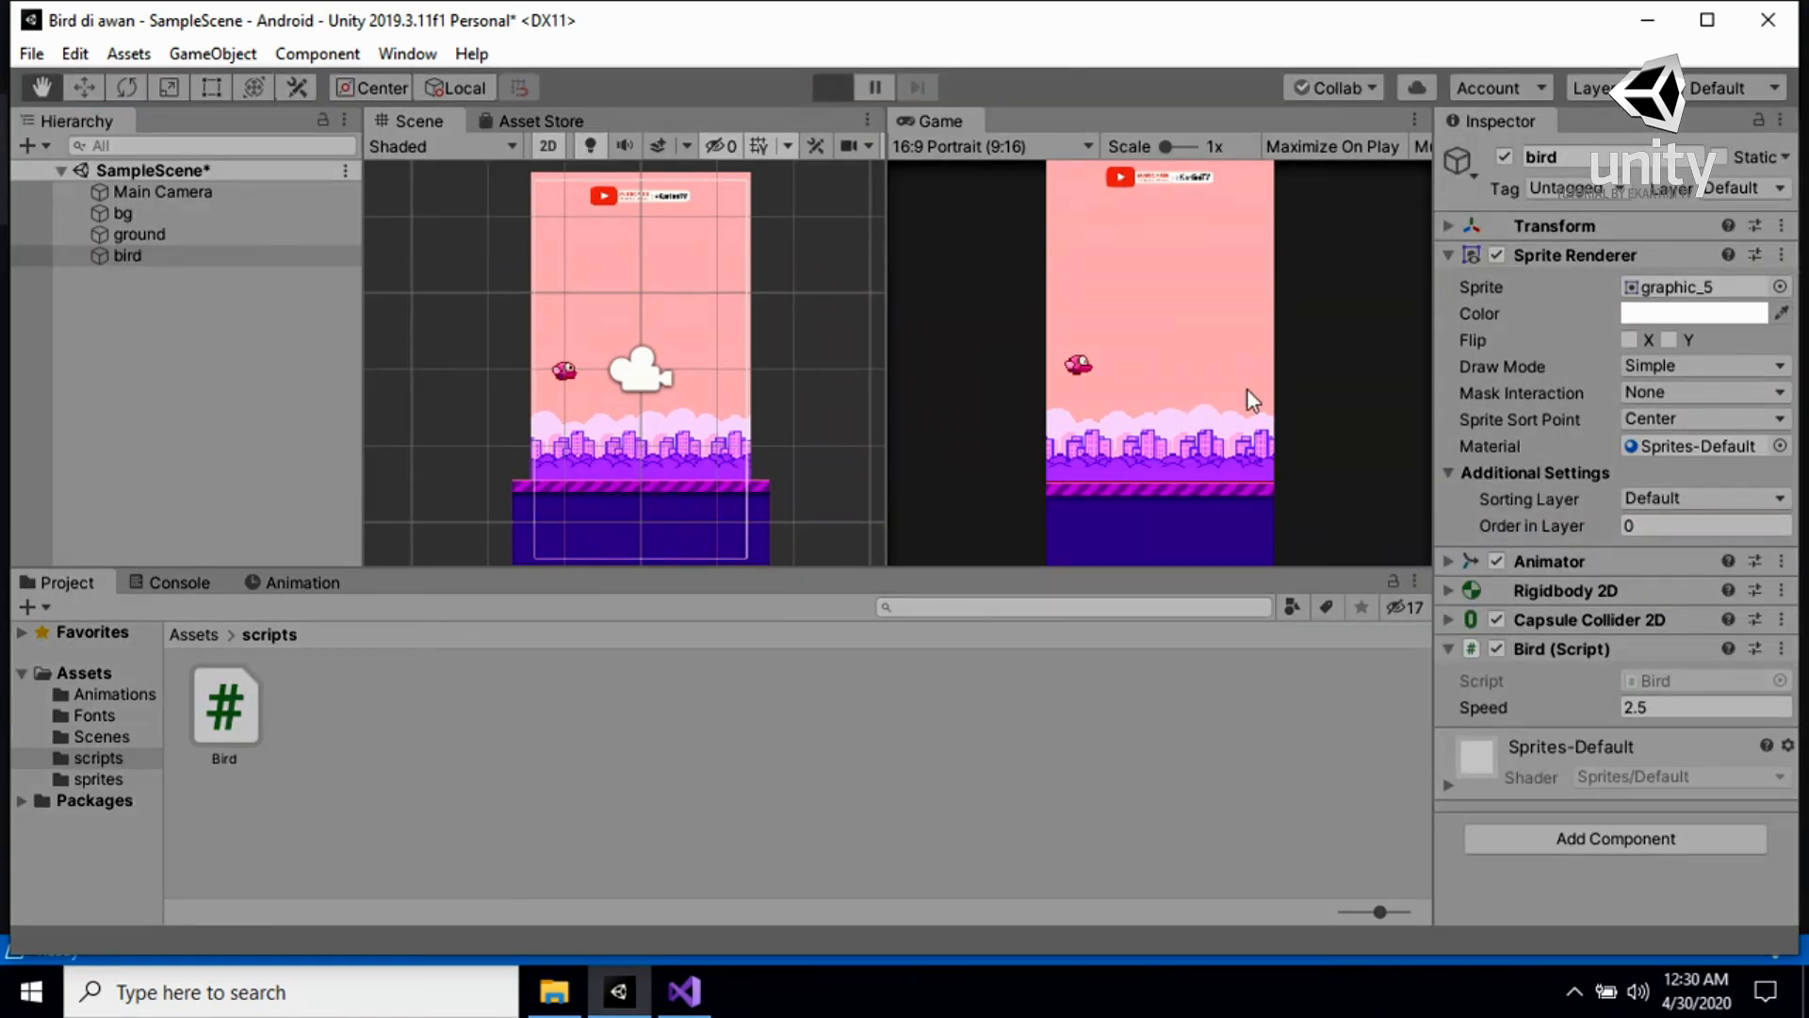
{"action": "left_click", "coordinate": [1142, 392]}
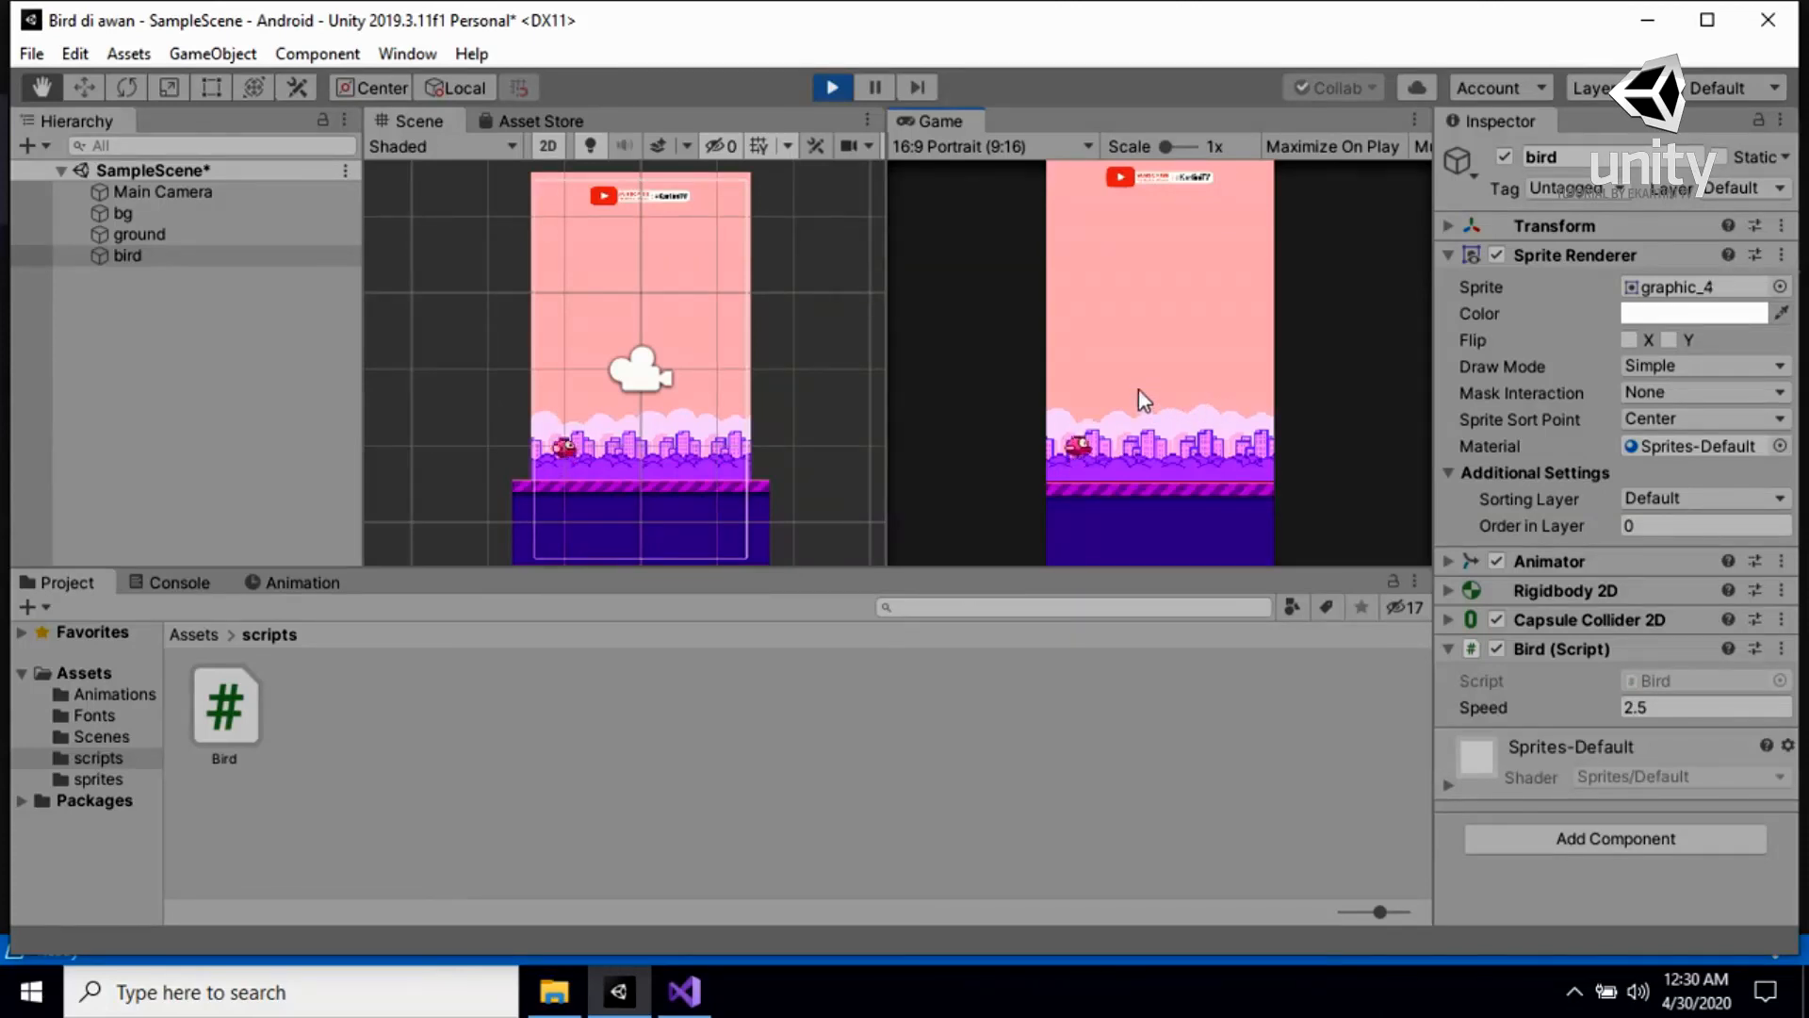
{"action": "left_click", "coordinate": [1138, 382]}
{"action": "left_click", "coordinate": [1138, 382]}
{"action": "left_click", "coordinate": [1138, 382]}
{"action": "left_click", "coordinate": [1139, 382]}
{"action": "left_click", "coordinate": [1138, 381]}
{"action": "left_click", "coordinate": [1138, 381]}
{"action": "left_click", "coordinate": [1139, 382]}
{"action": "left_click", "coordinate": [1138, 381]}
{"action": "left_click", "coordinate": [1138, 381]}
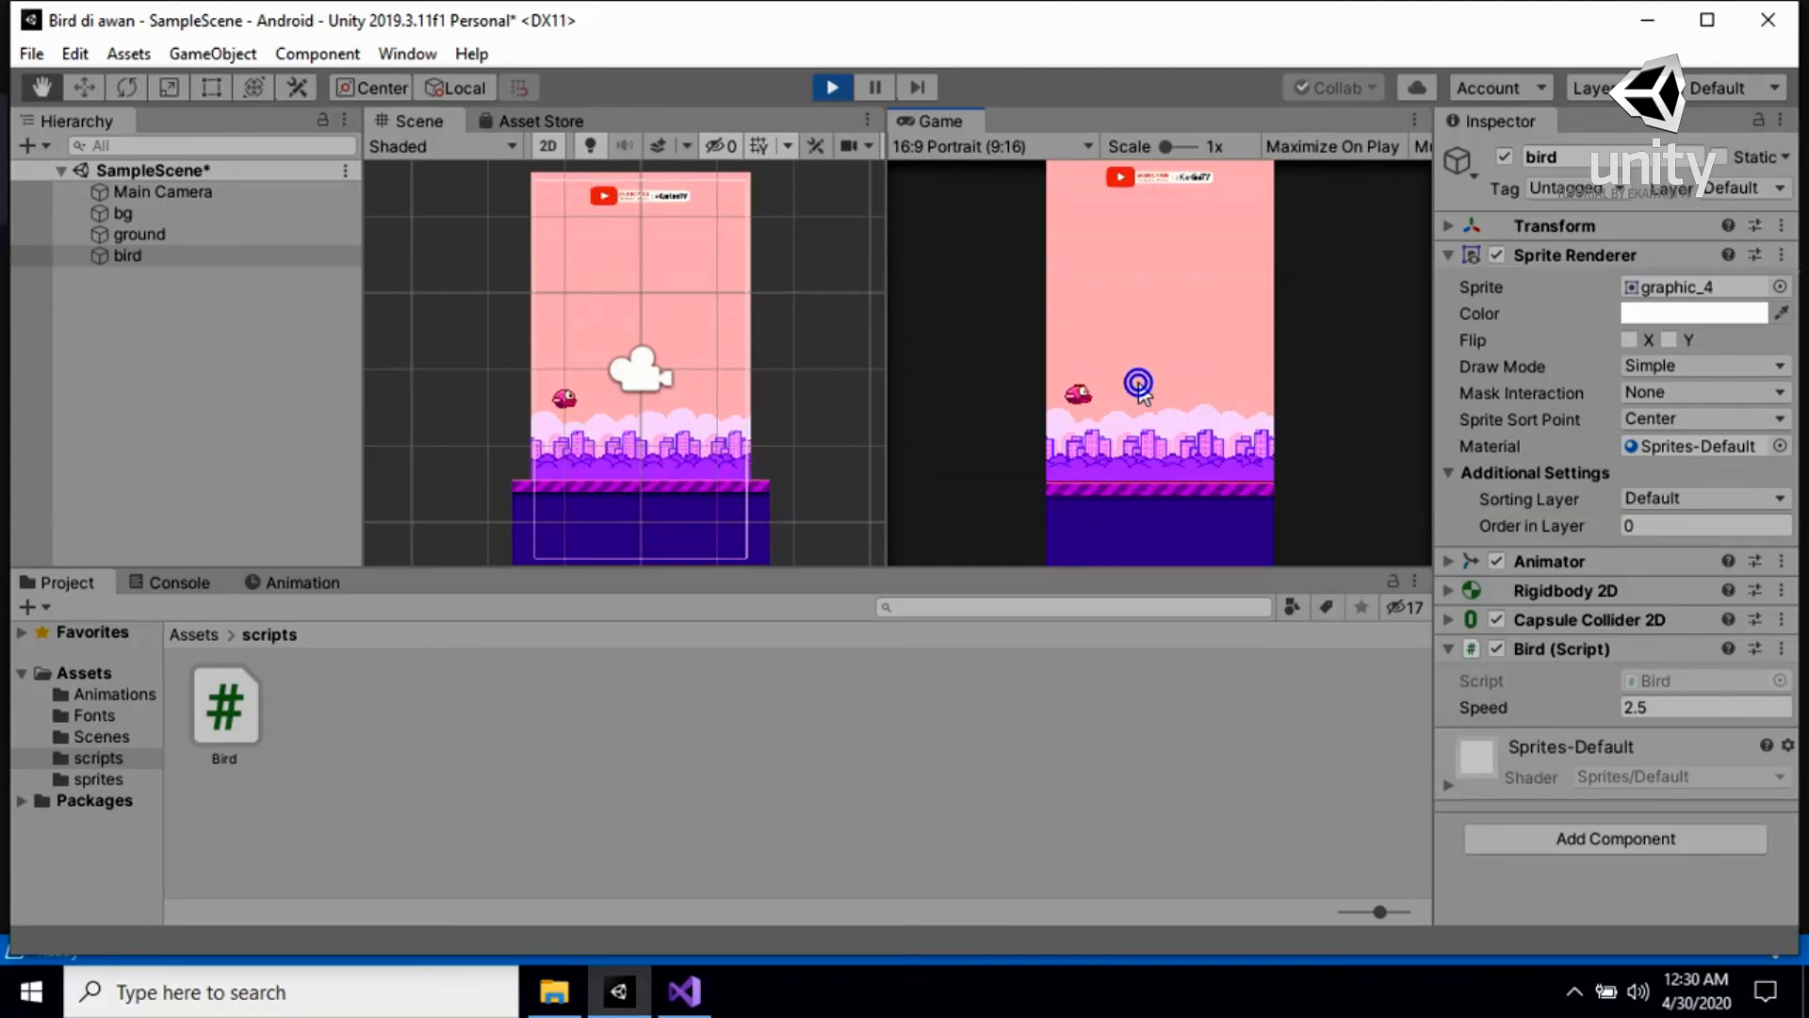
{"action": "left_click", "coordinate": [1139, 382]}
{"action": "left_click", "coordinate": [1139, 382]}
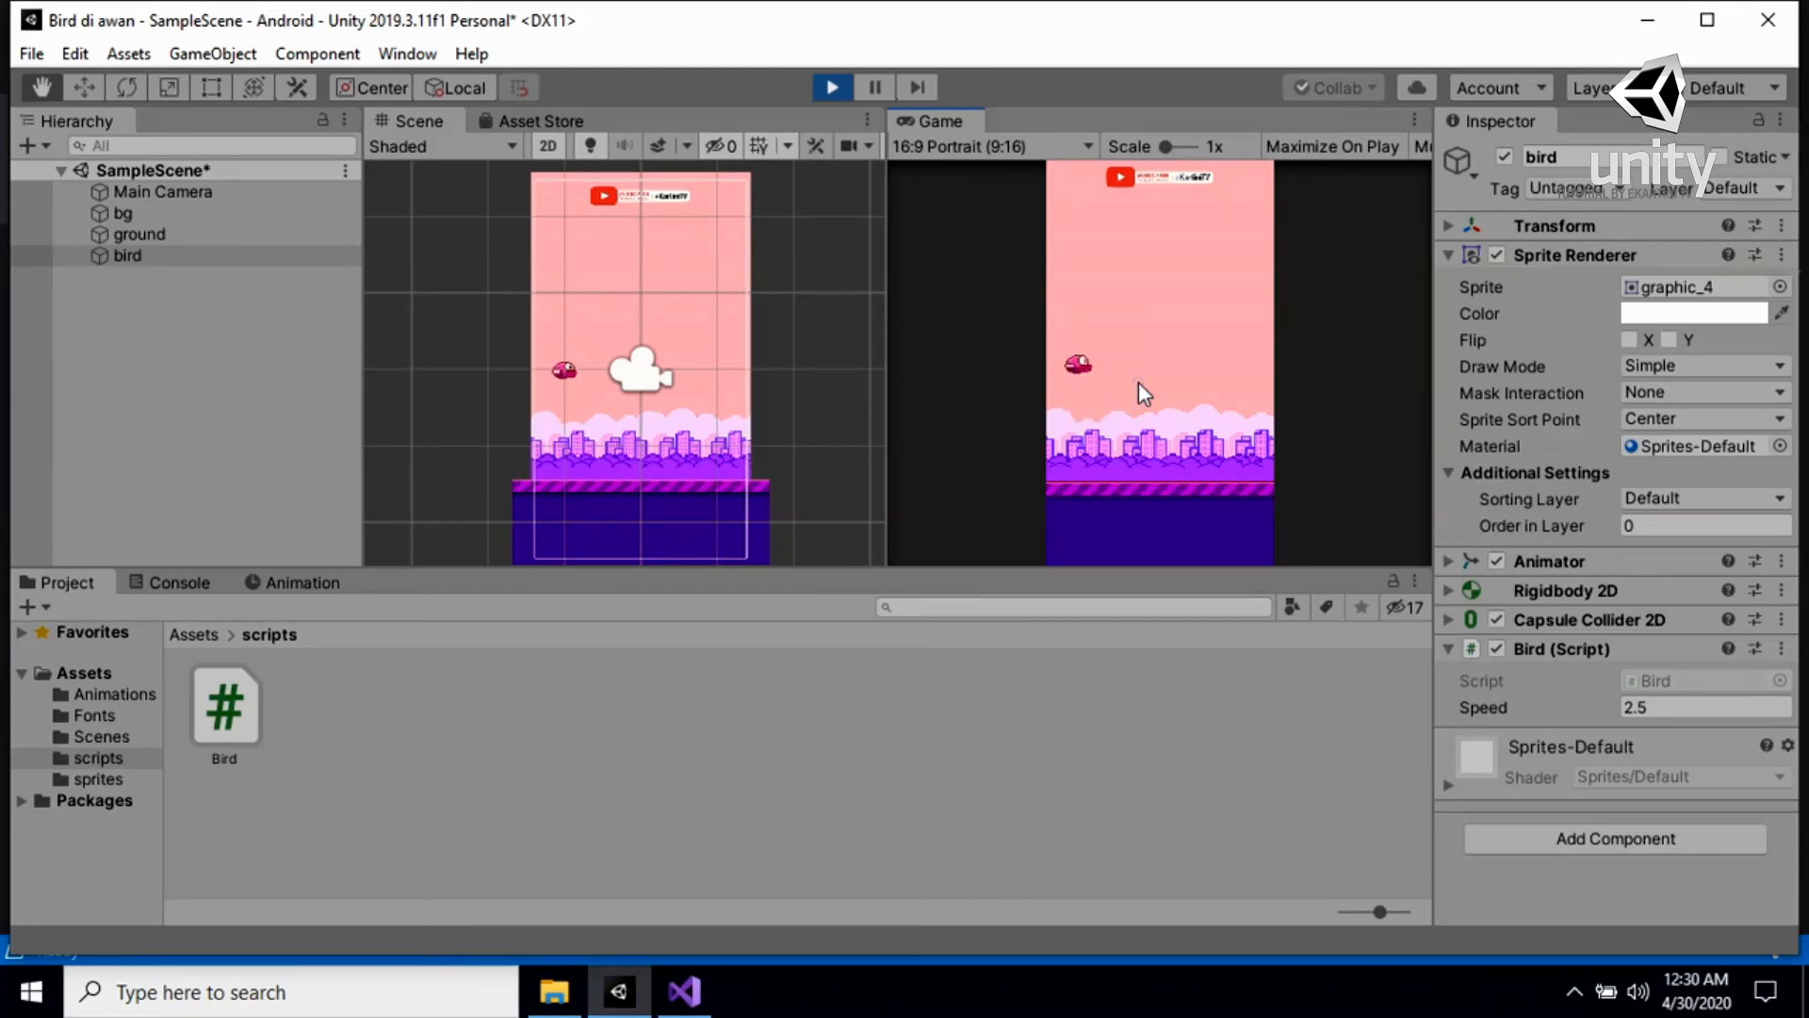
{"action": "left_click", "coordinate": [1138, 382]}
{"action": "left_click", "coordinate": [1139, 382]}
{"action": "left_click", "coordinate": [1138, 382]}
{"action": "left_click", "coordinate": [1101, 377]}
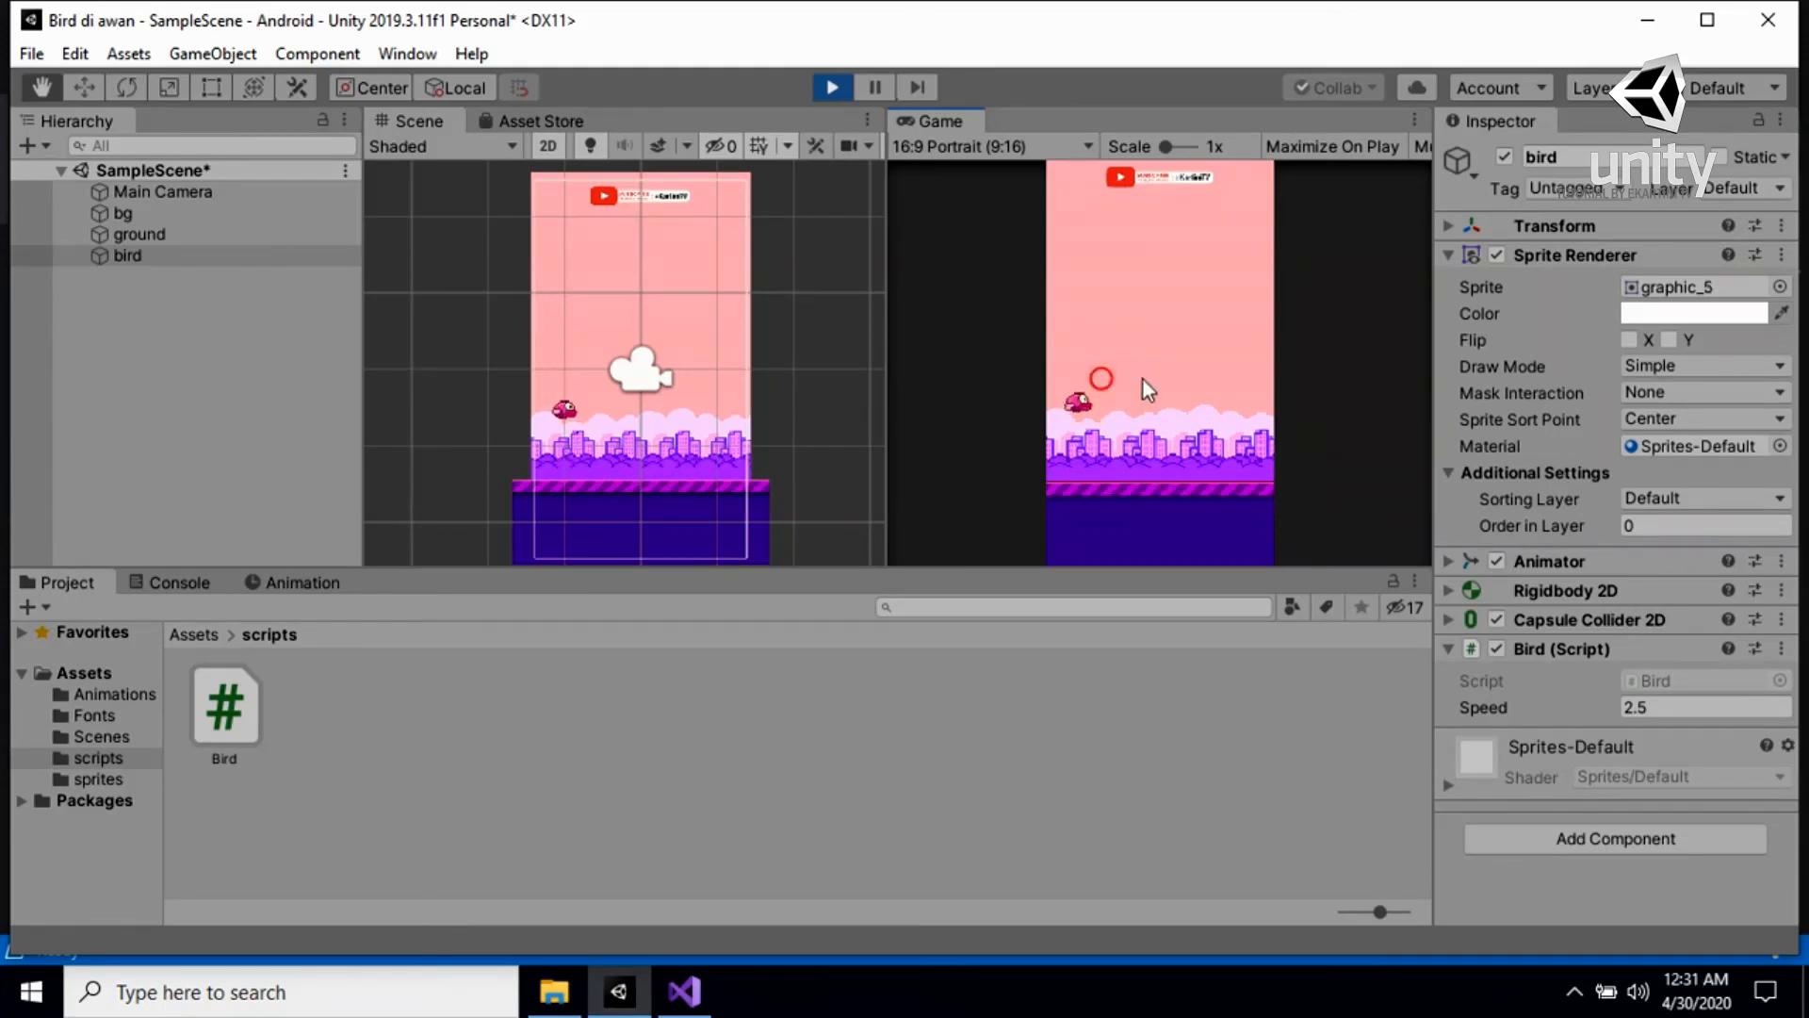
{"action": "left_click", "coordinate": [1150, 381]}
{"action": "left_click", "coordinate": [1150, 381]}
{"action": "left_click", "coordinate": [1129, 378]}
Review the Bird script in Visual Studio, return to Unity, and test the bird's flapping again in the running game
{"action": "left_click", "coordinate": [685, 992]}
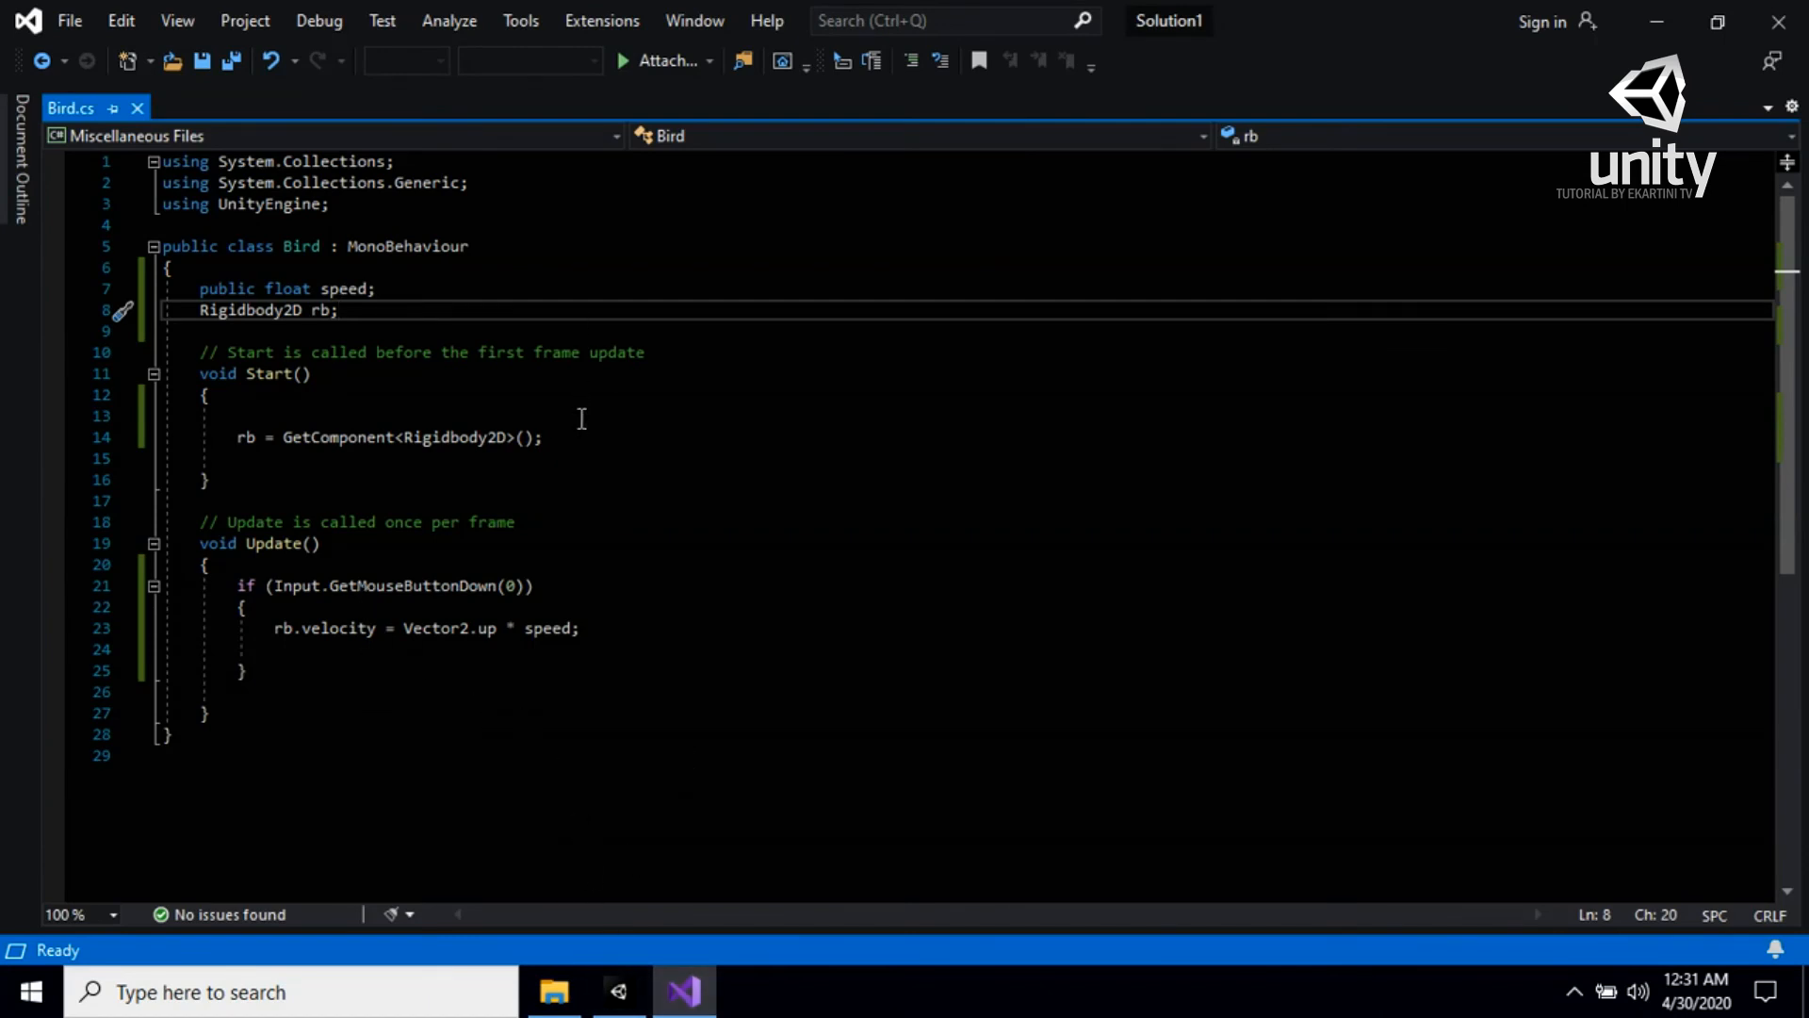
{"action": "left_click", "coordinate": [618, 992]}
{"action": "left_click", "coordinate": [1119, 443]}
{"action": "left_click", "coordinate": [1119, 443]}
{"action": "left_click", "coordinate": [1118, 442]}
{"action": "left_click", "coordinate": [1119, 443]}
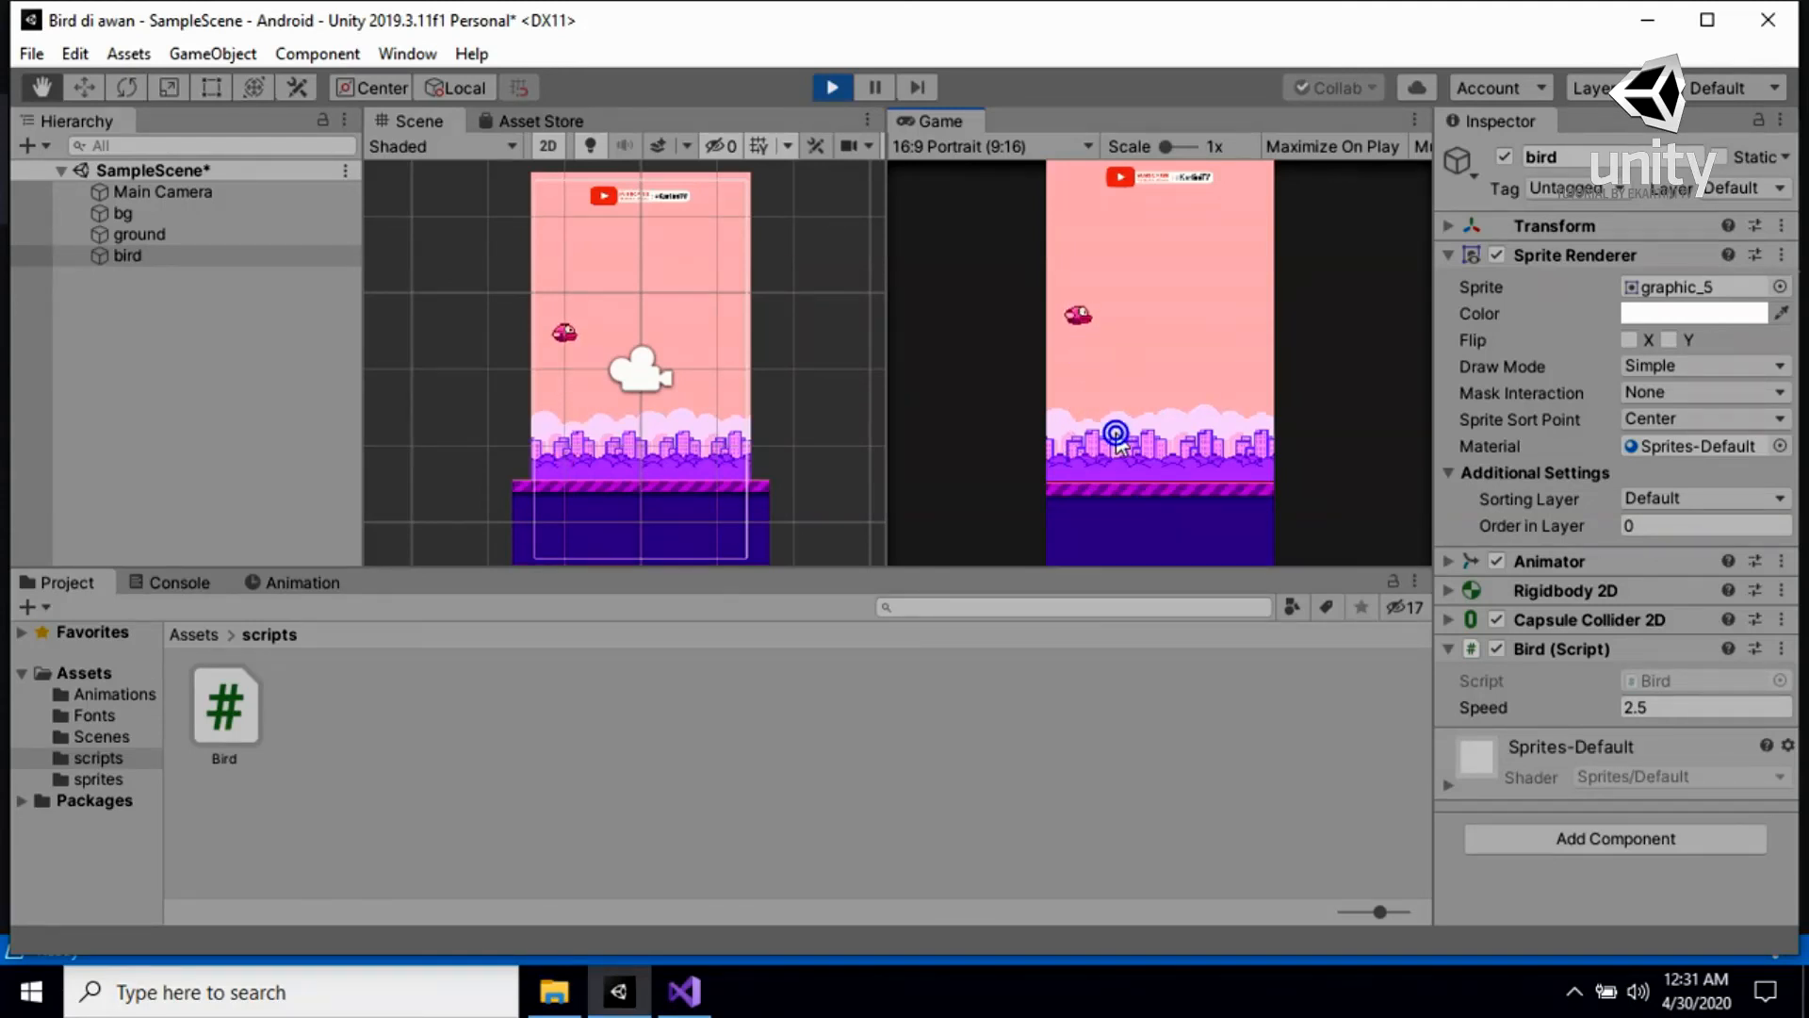
{"action": "left_click", "coordinate": [1119, 443]}
{"action": "left_click", "coordinate": [1118, 443]}
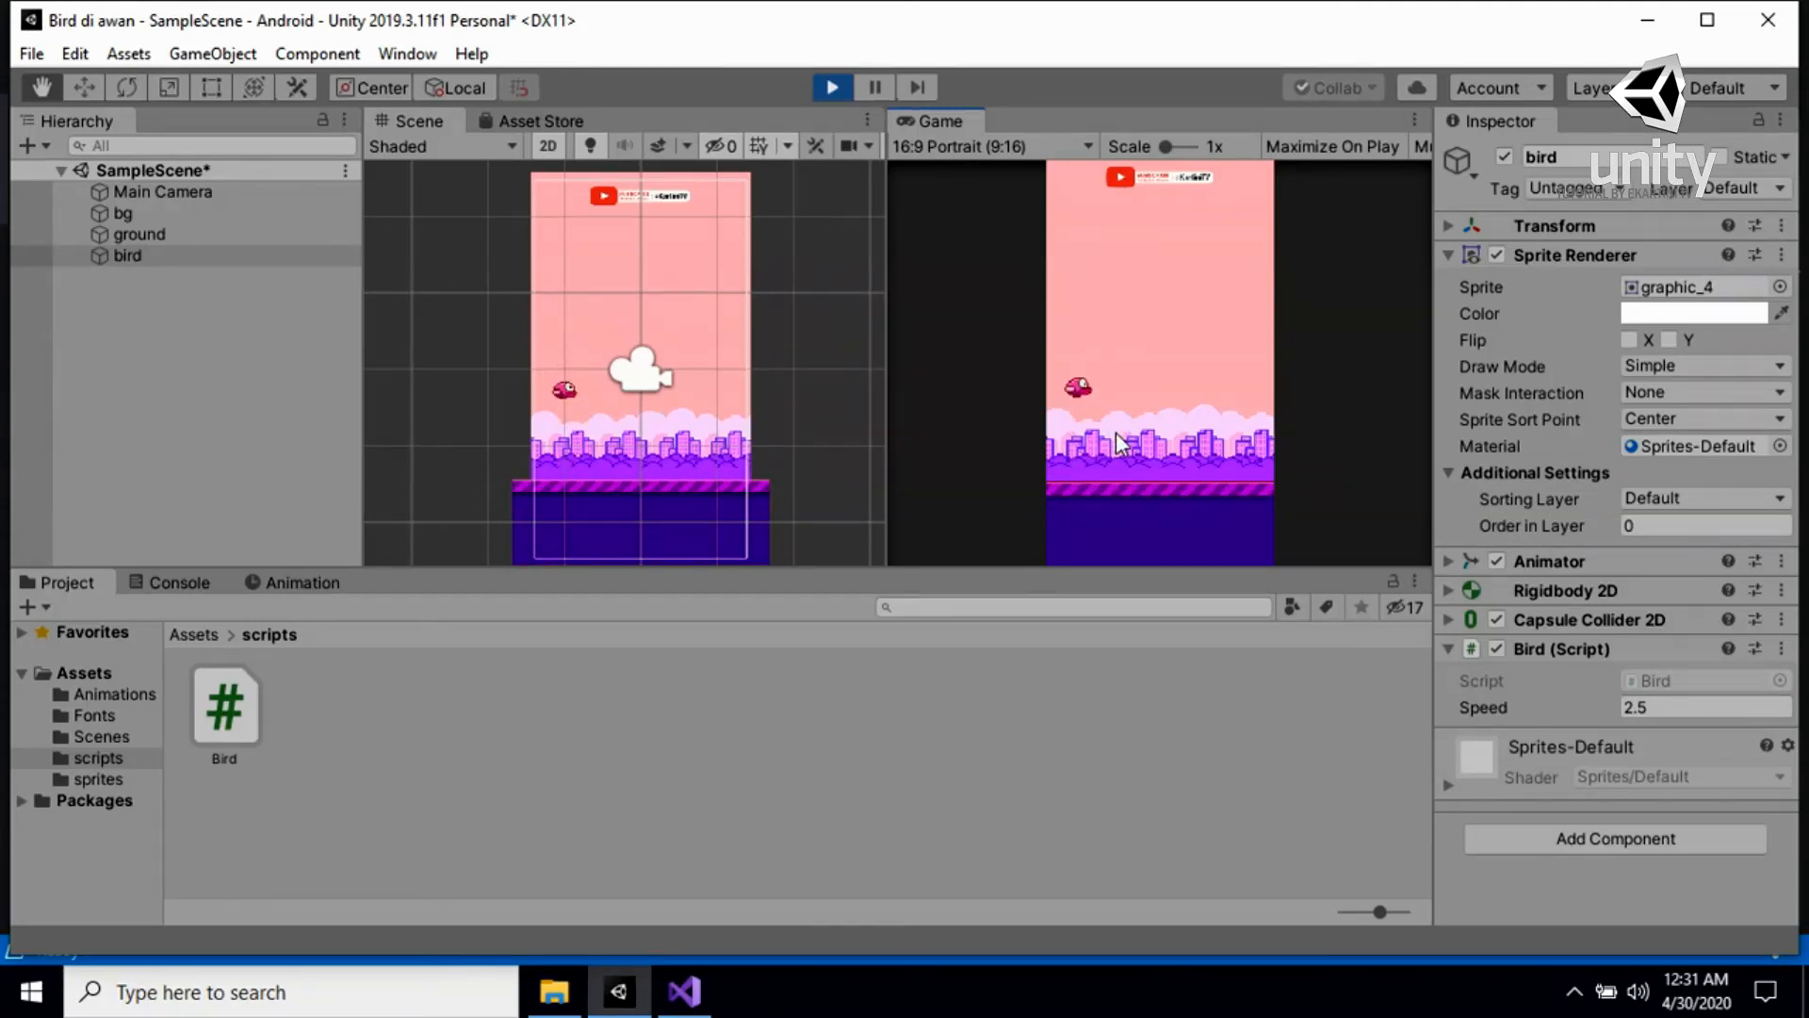
{"action": "left_click", "coordinate": [1119, 443]}
{"action": "left_click", "coordinate": [1119, 443]}
{"action": "left_click", "coordinate": [1119, 443]}
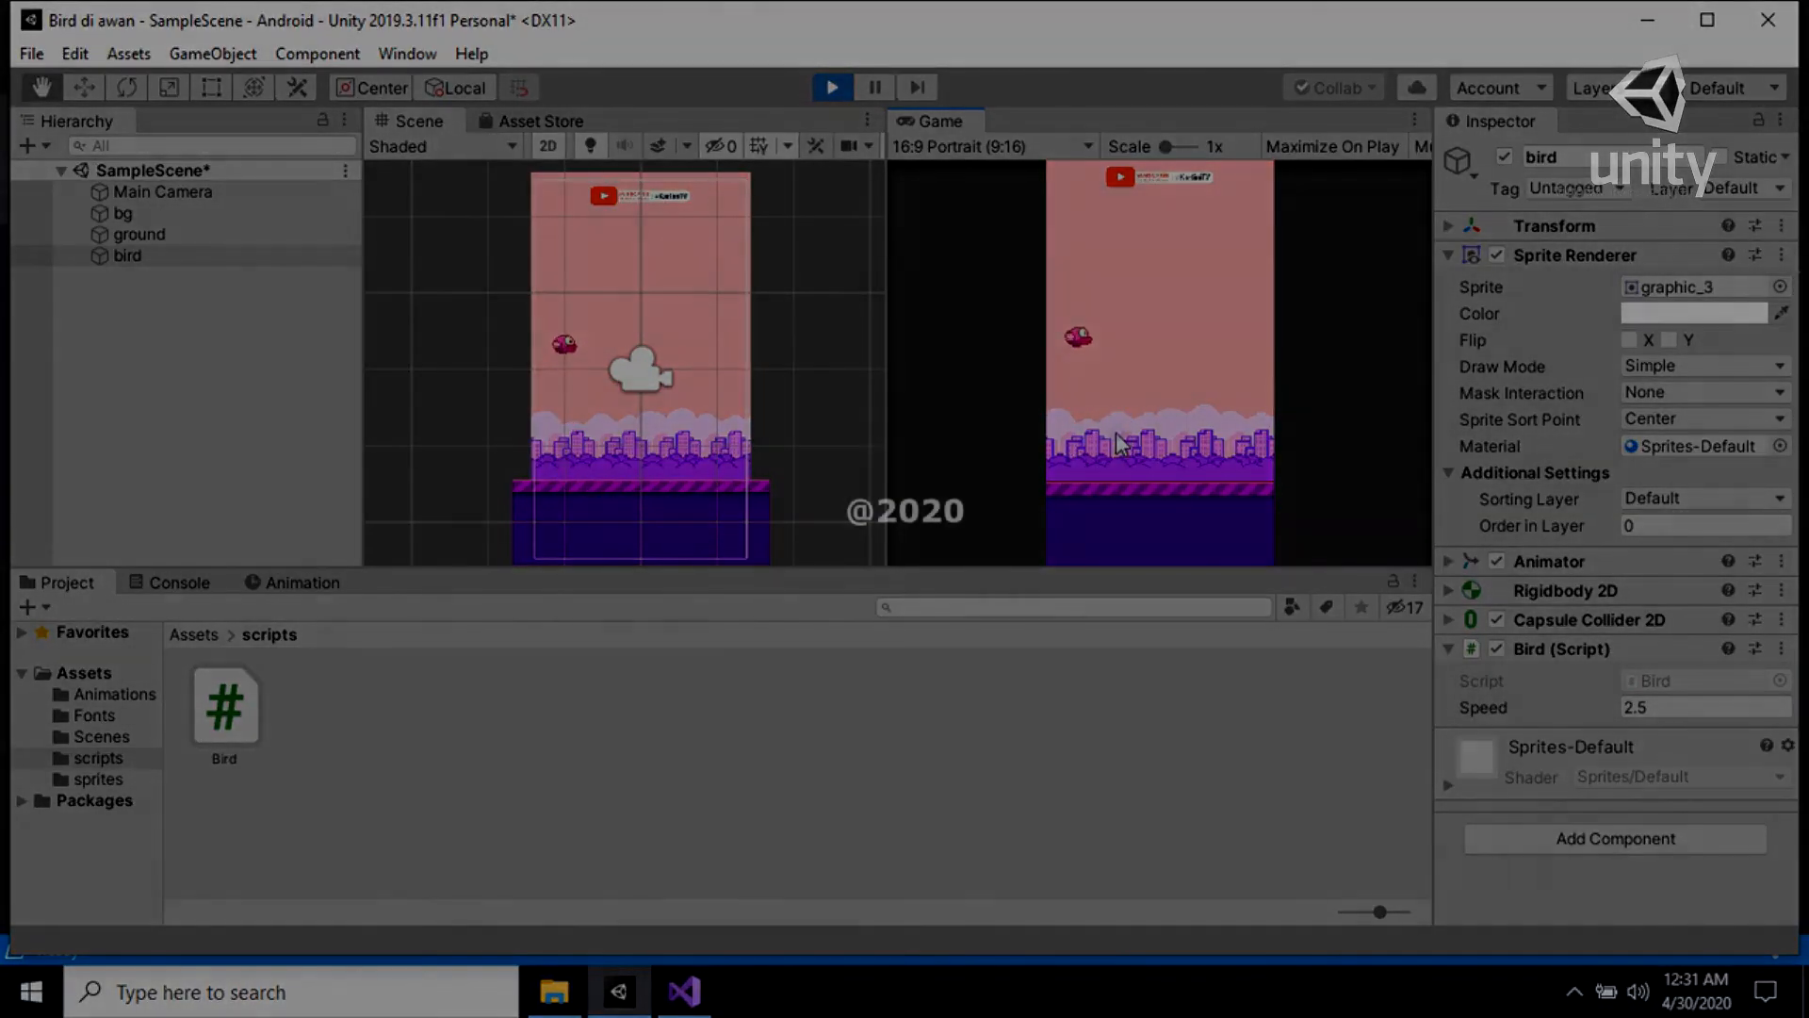